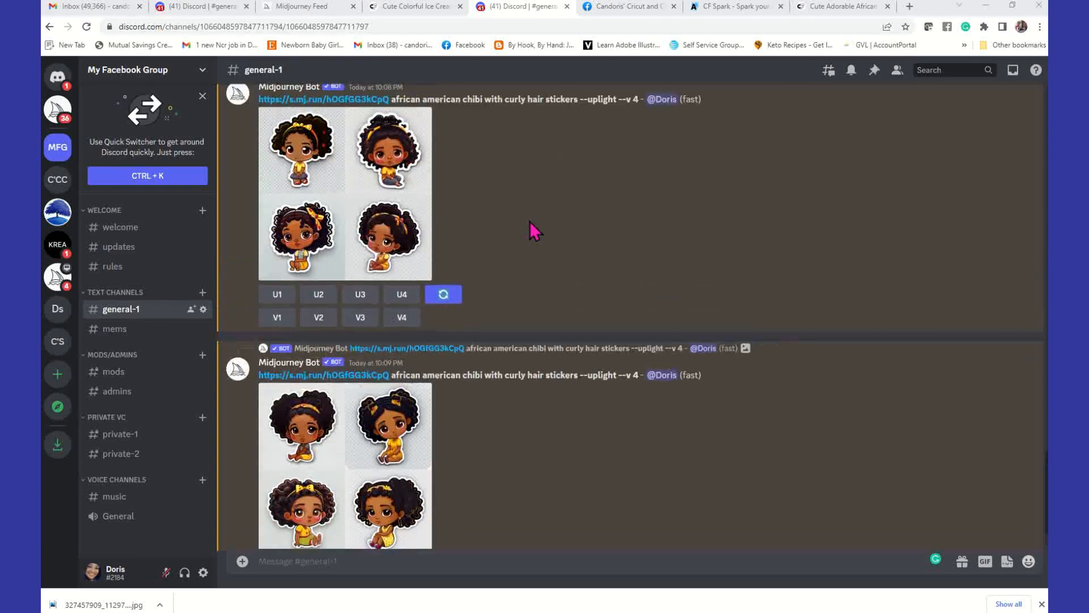
Upload Picture4.png from the Desktop and post it in the general-1 channel
left_click(243, 562)
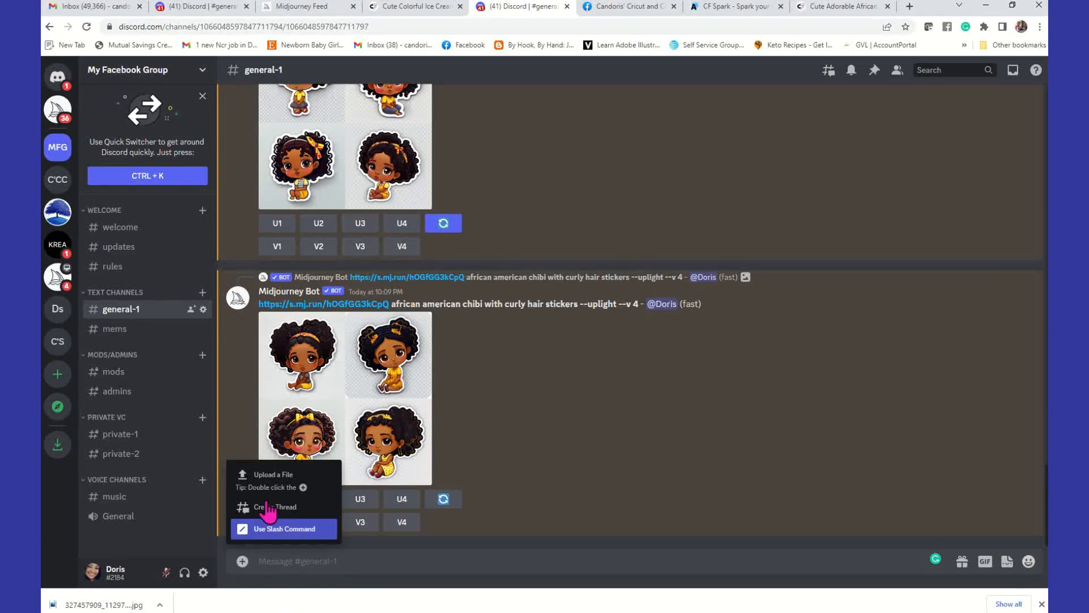
left_click(270, 481)
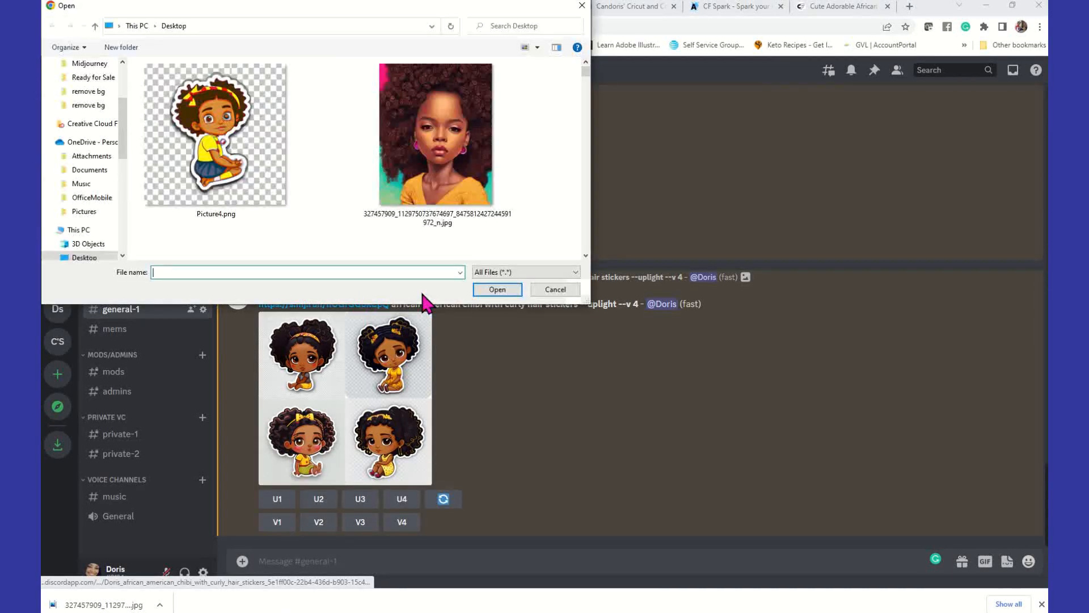
left_click(234, 149)
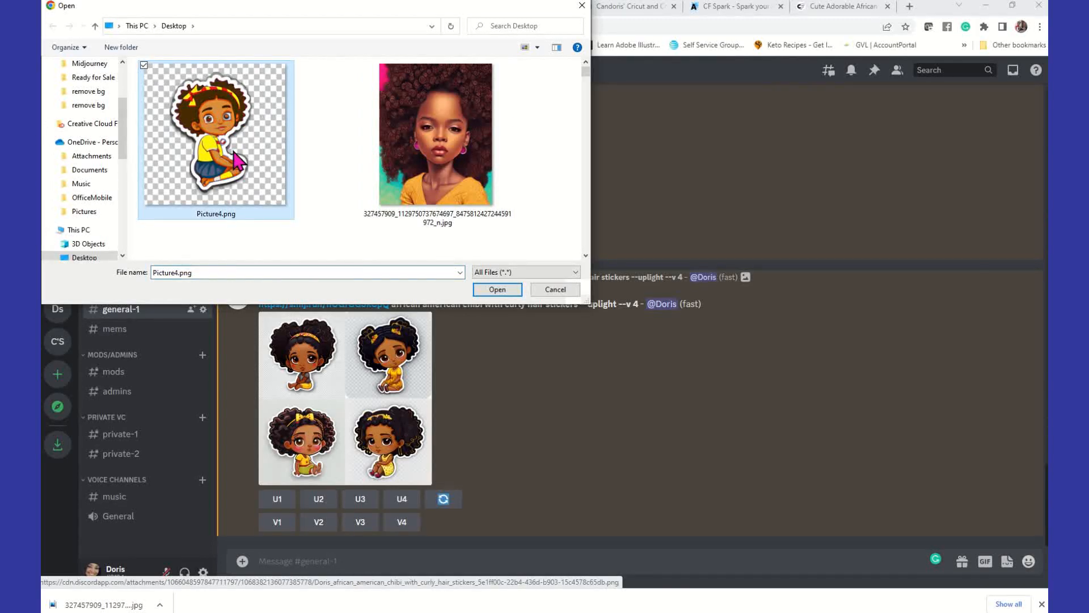
left_click(495, 290)
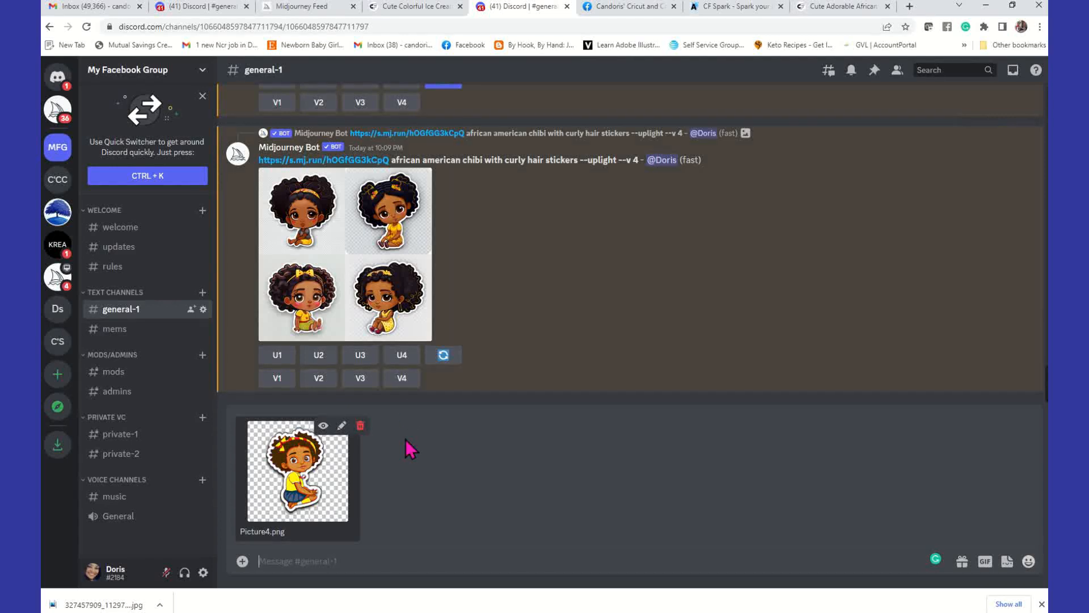
key("Return")
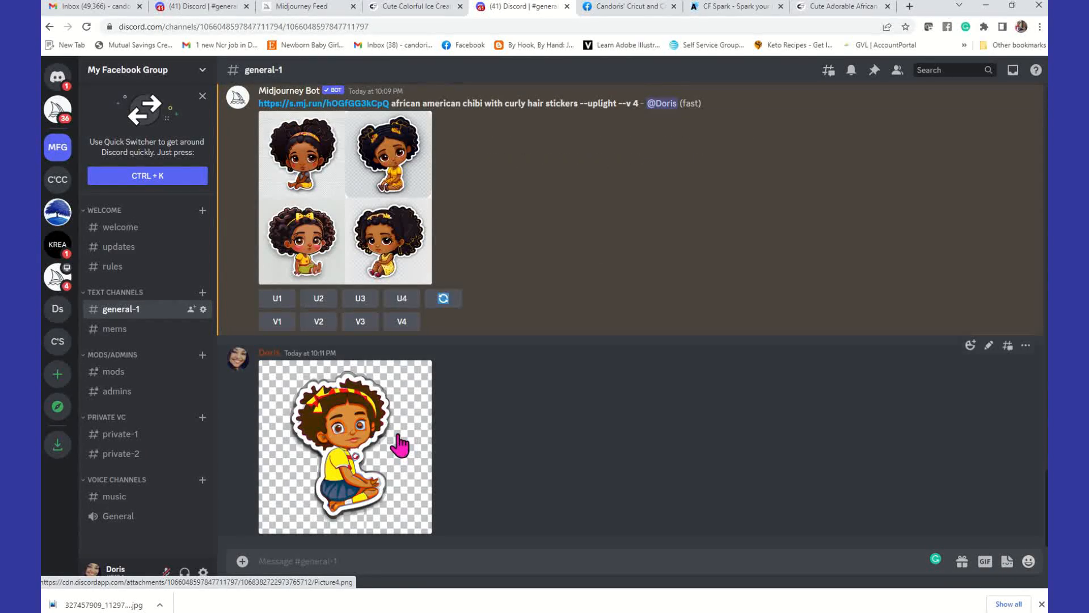
Enlarge the posted Picture4.png, copy its image address and return to the channel
right_click(398, 425)
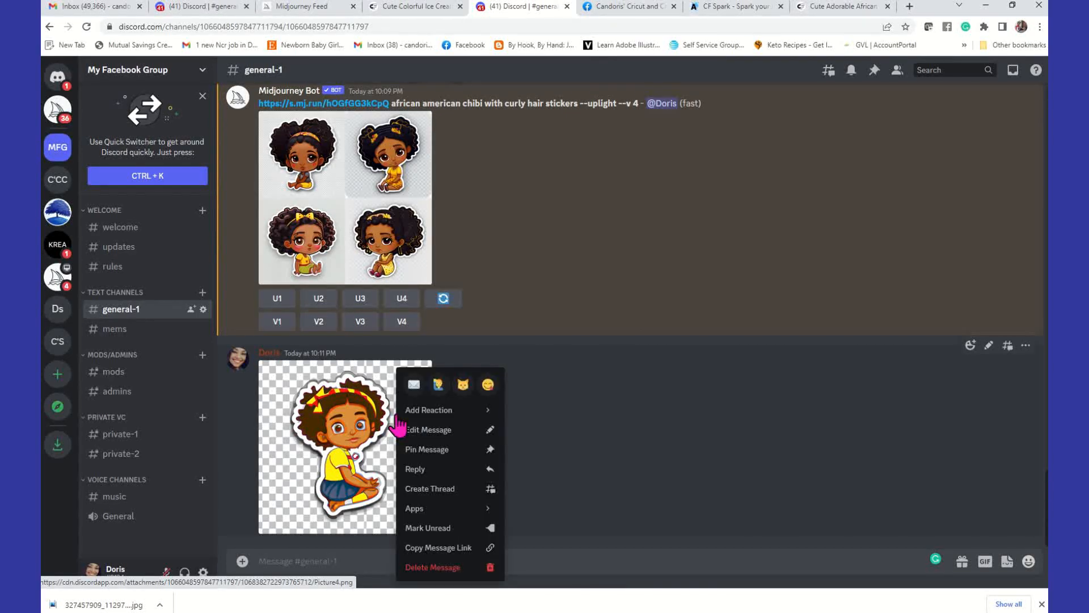
left_click(369, 420)
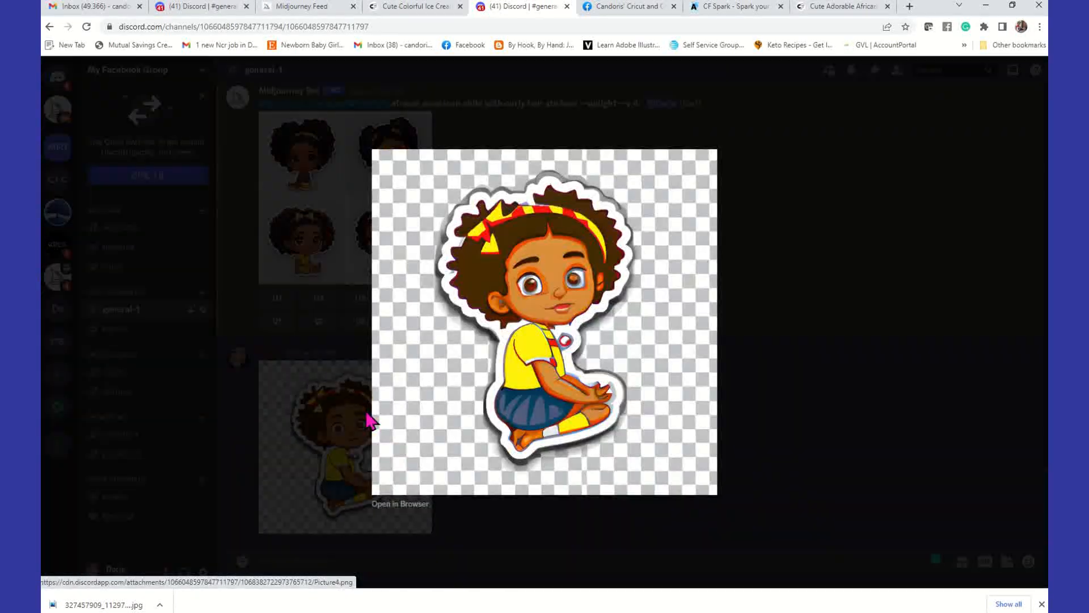
right_click(542, 254)
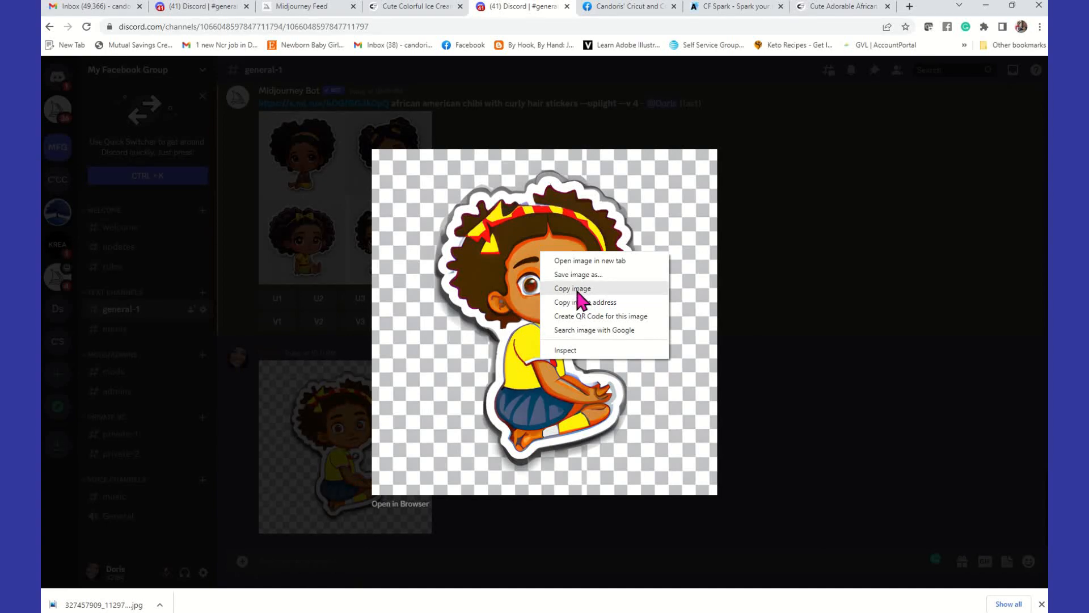
left_click(592, 307)
key("Escape")
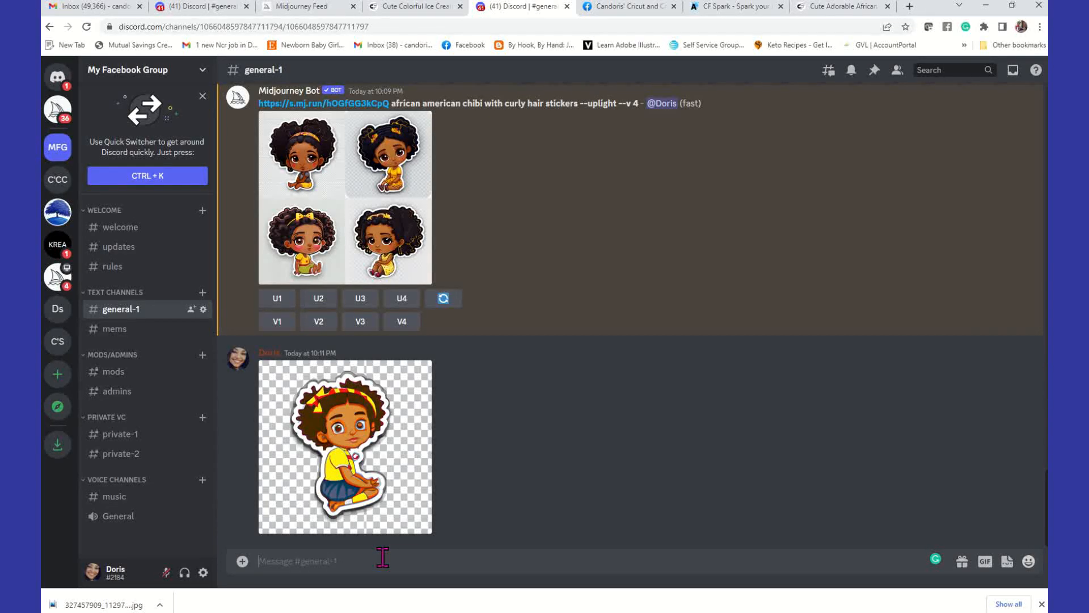
Start an /imagine prompt with the copied image link, trimmed so that it ends at Picture4.png
type("/im")
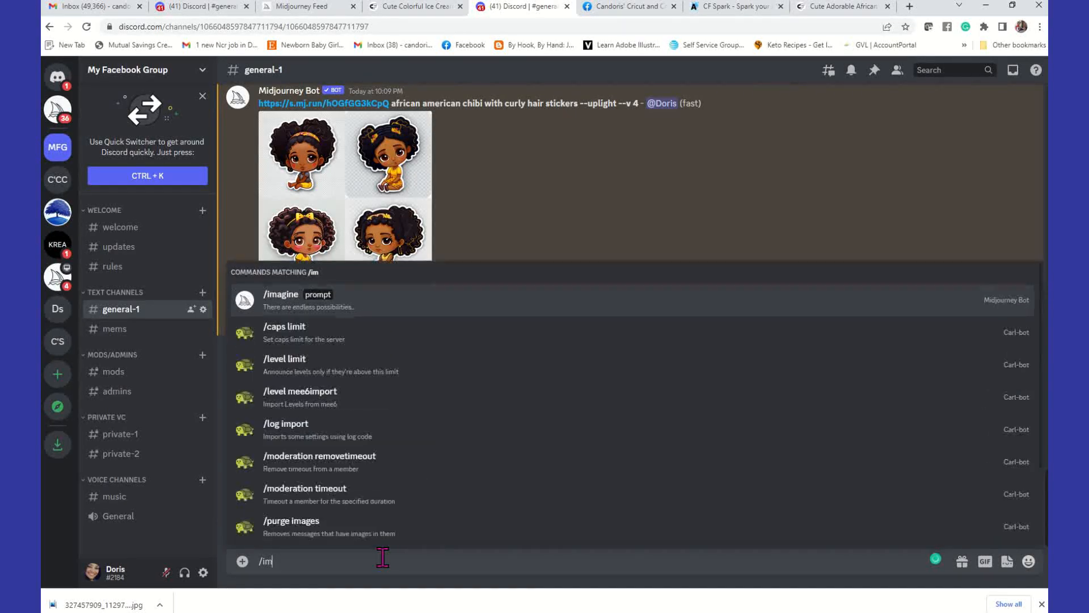
key("Tab")
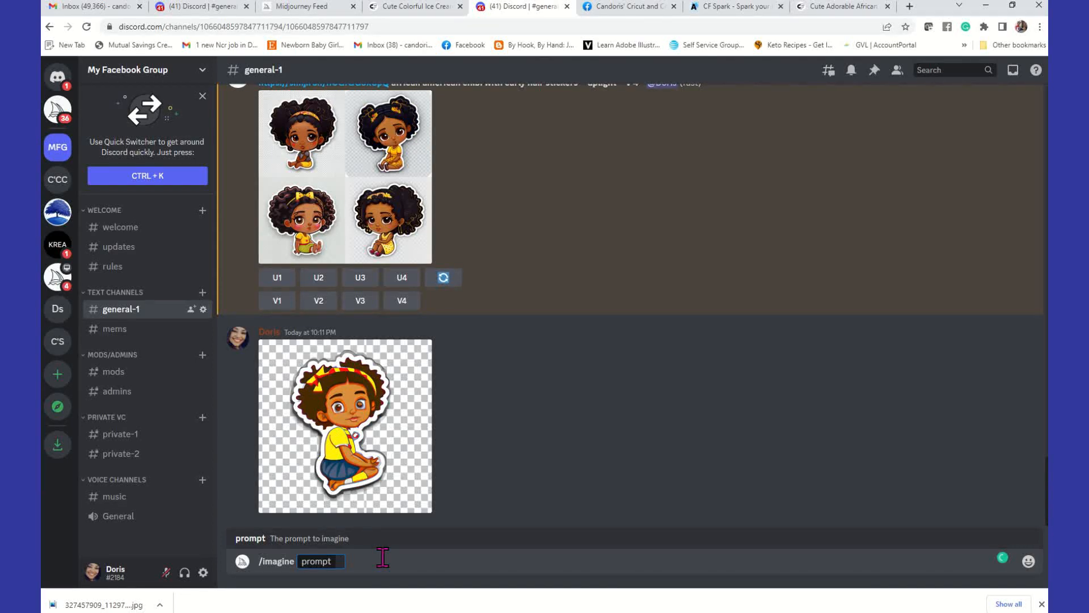
key("ctrl+v")
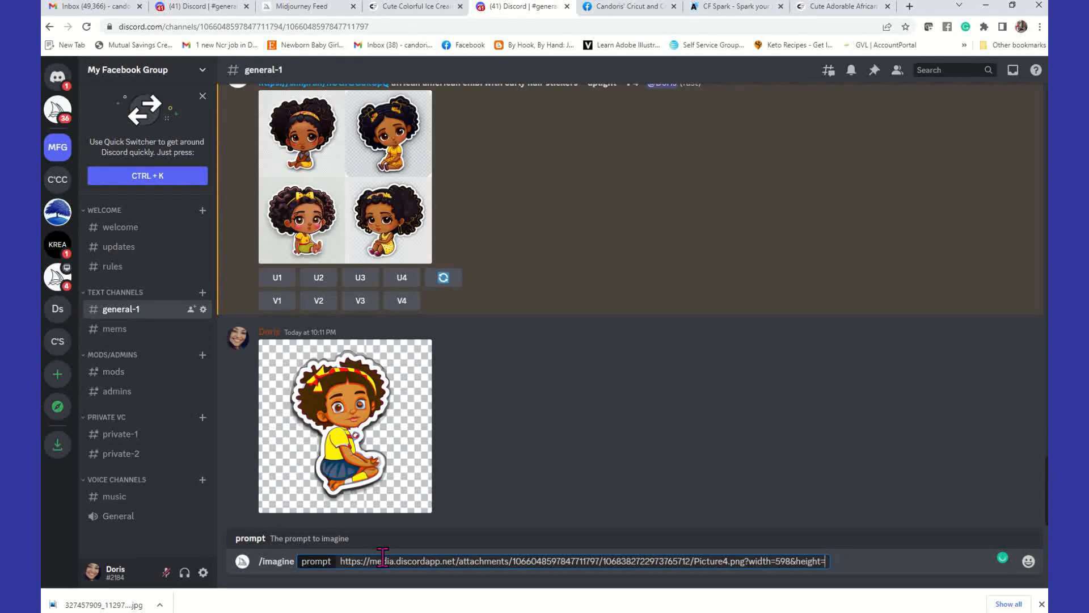
key("BackSpace")
key("BackSpace")
key("BackSpace")
key("BackSpace")
key("BackSpace")
key("BackSpace")
key("BackSpace")
key("BackSpace")
key("BackSpace")
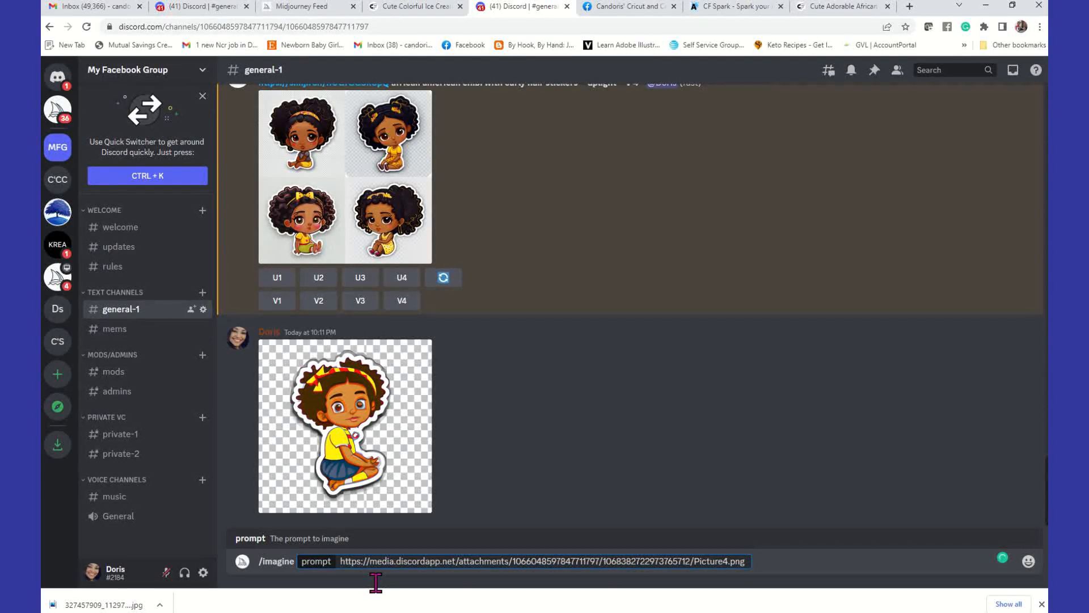
Complete the prompt after the image link with "african american chibi with curly hair stickers" and submit it
type("cute african american chibi with curly hair sticks")
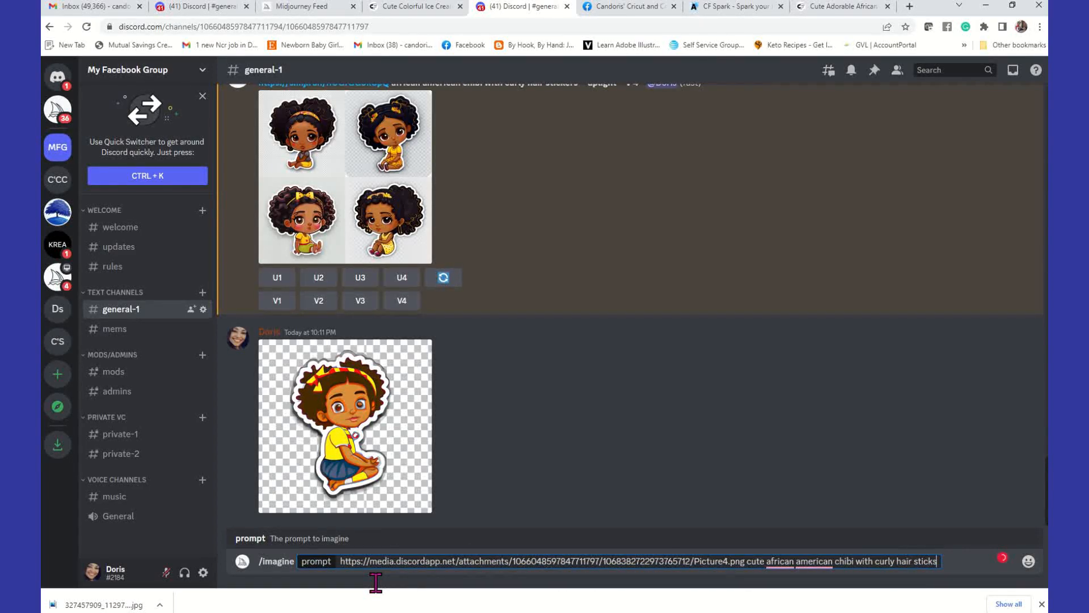
scroll(491, 250, "up", 2)
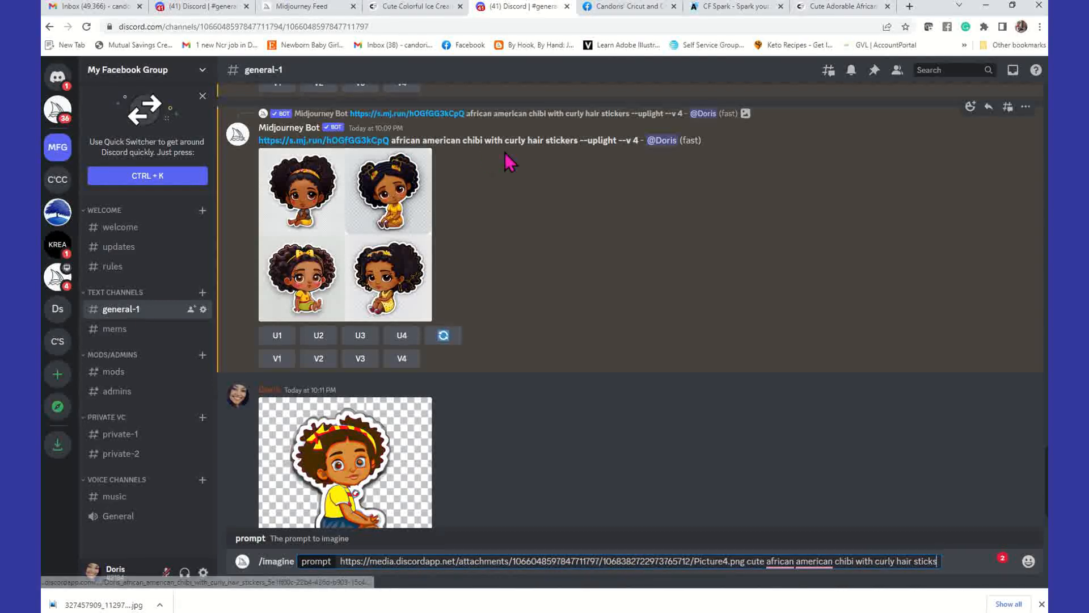
scroll(536, 163, "down", 2)
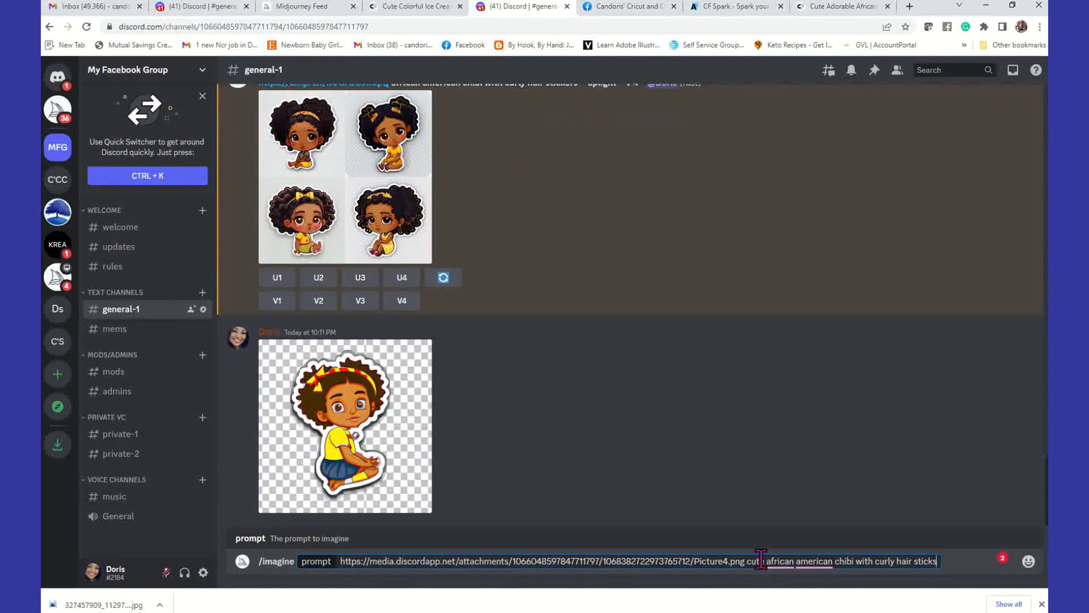
left_click(766, 561)
key("BackSpace")
key("BackSpace")
key("BackSpace")
key("BackSpace")
key("BackSpace")
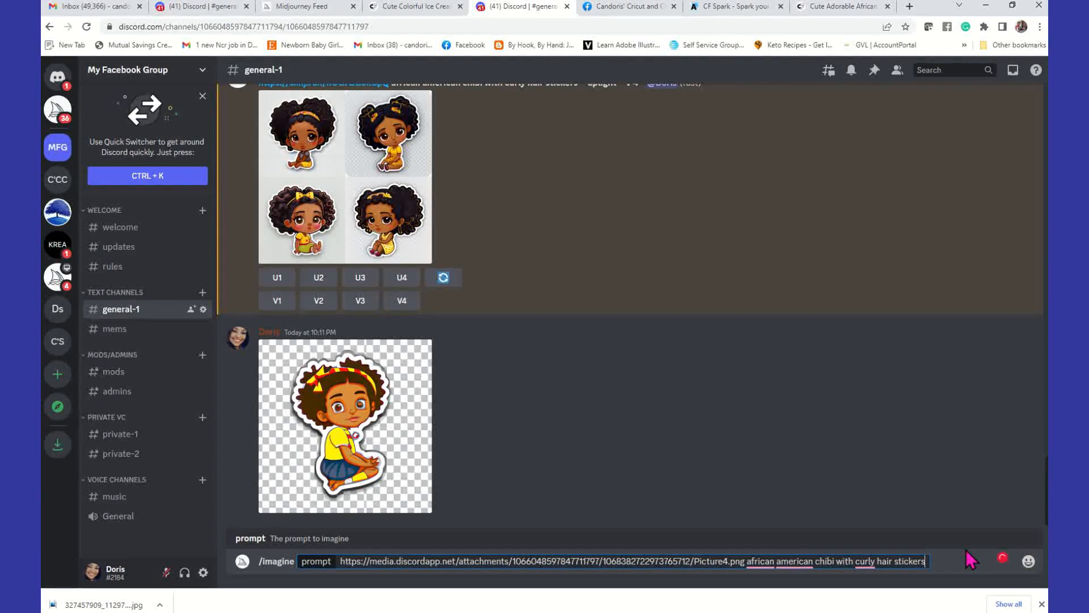
key("Return")
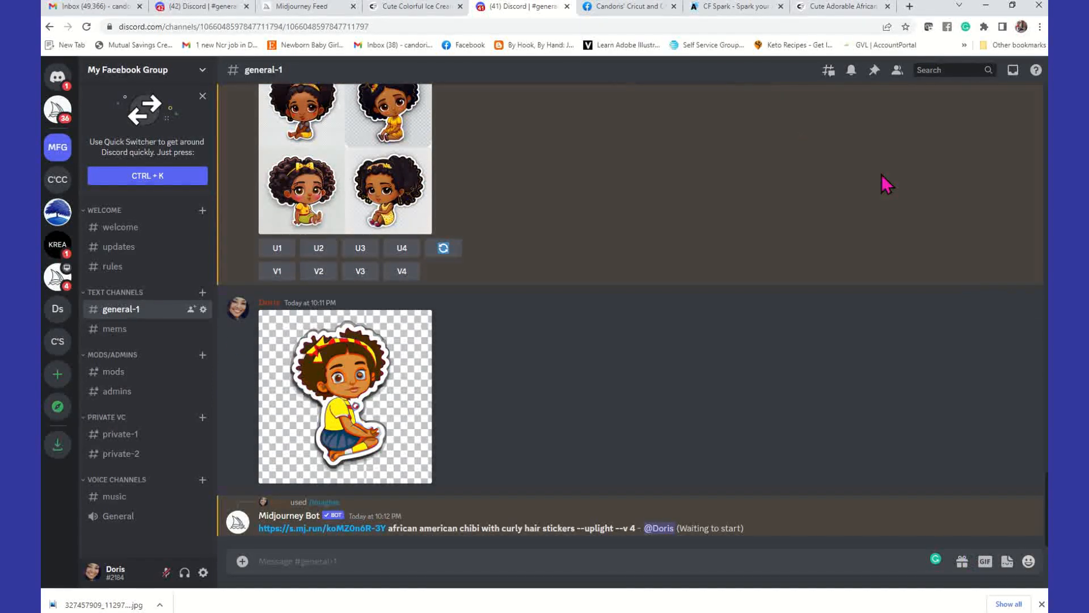
Look over the earlier sticker grids and inspect the newly generated grid at full size in the browser
scroll(641, 219, "up", 5)
scroll(595, 216, "up", 10)
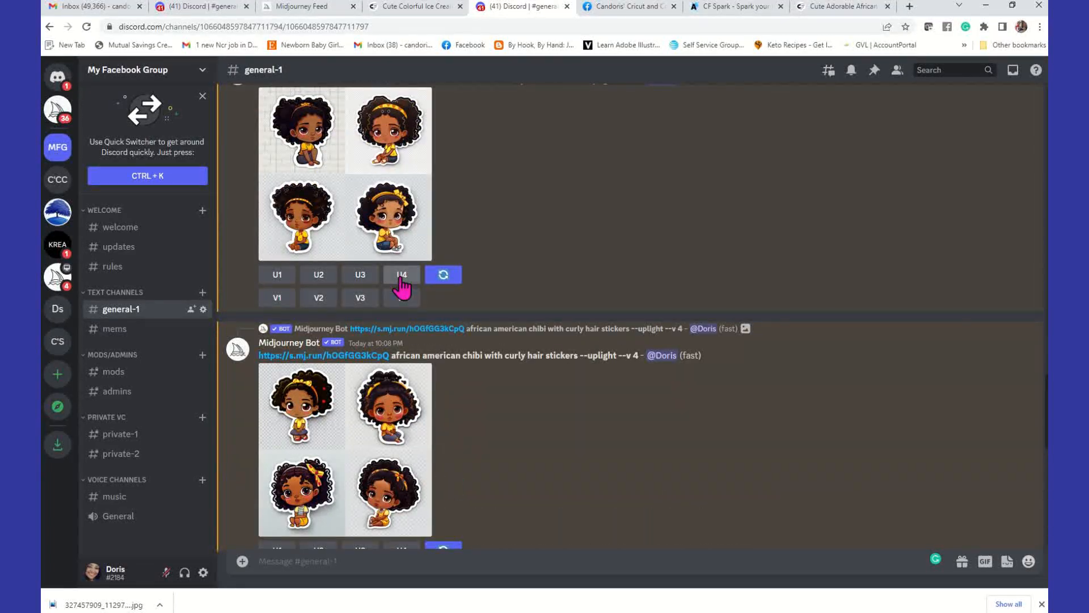
scroll(403, 295, "down", 5)
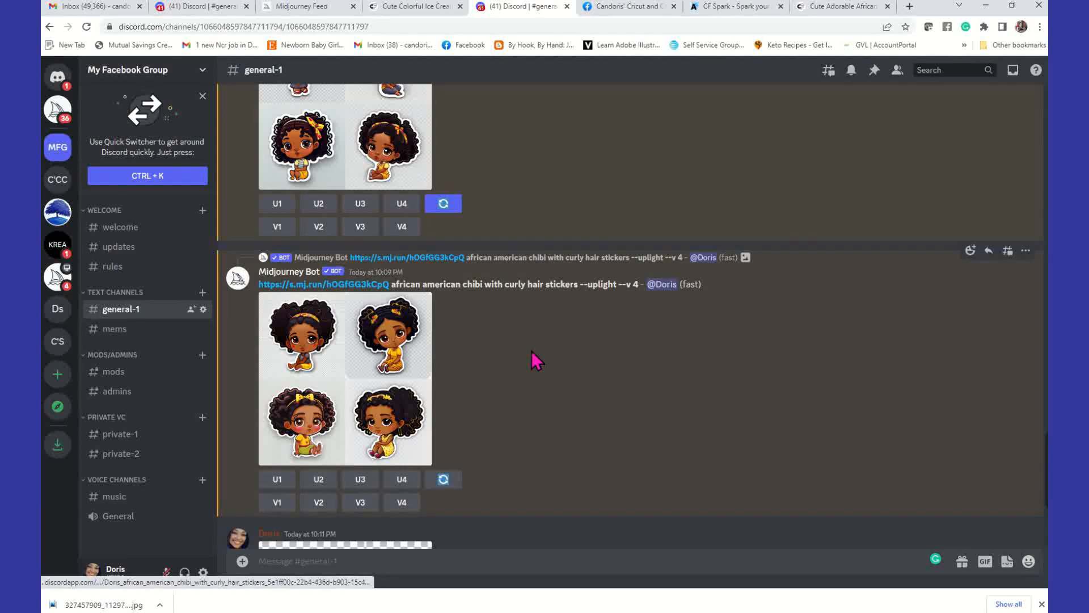
scroll(533, 361, "down", 5)
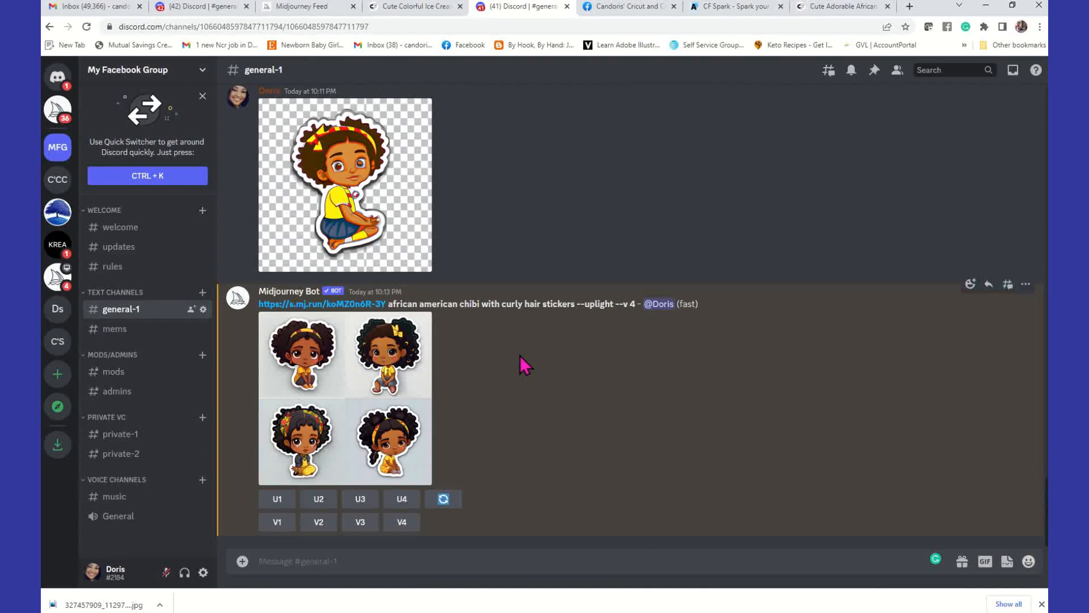
left_click(375, 365)
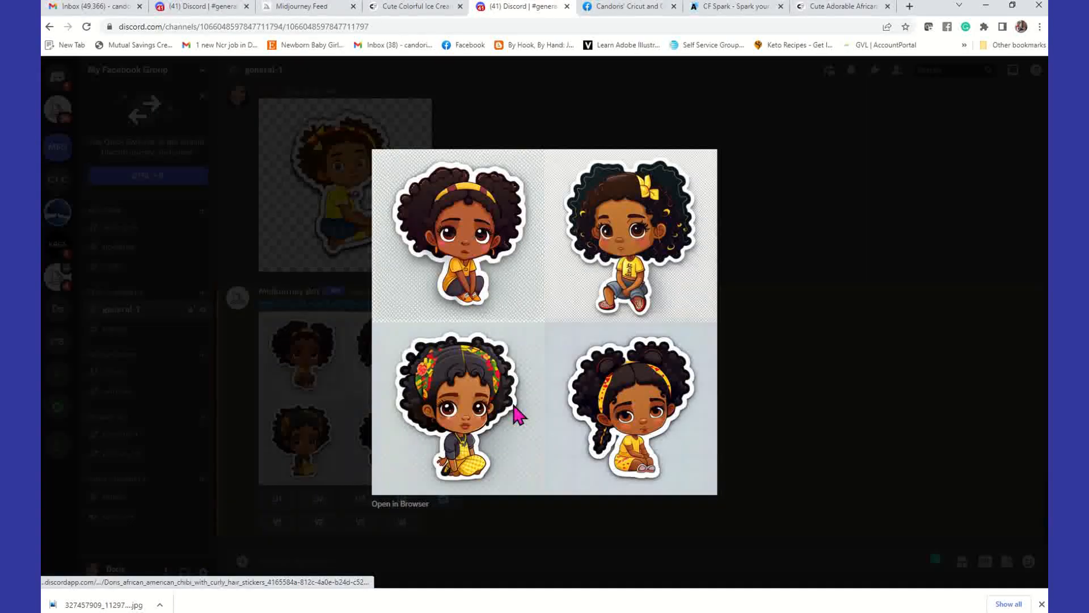
left_click(413, 508)
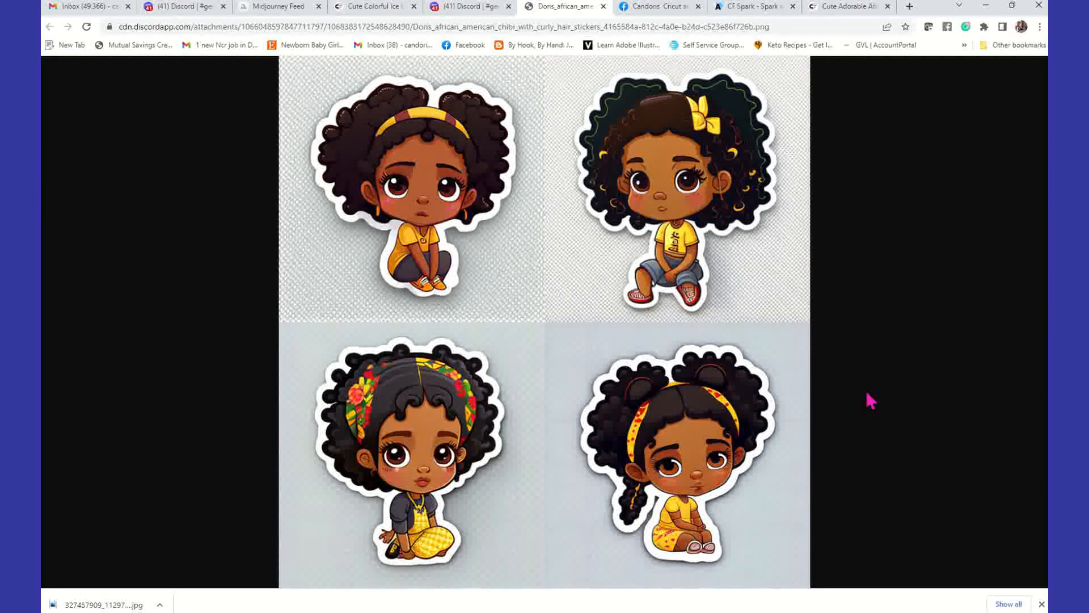
left_click(603, 6)
left_click(845, 314)
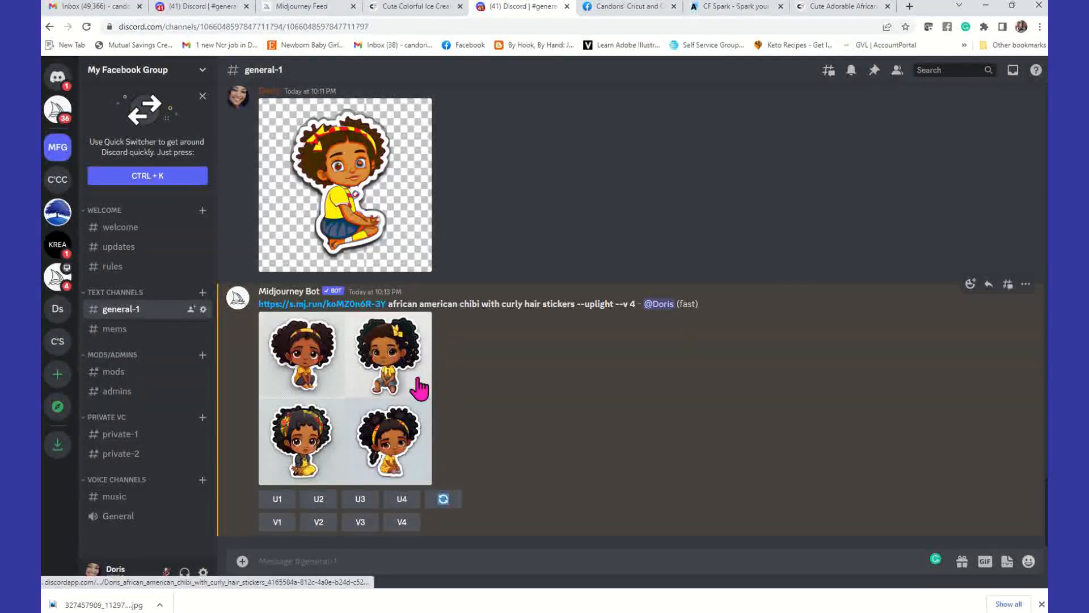
Add an envelope reaction to the newest sticker grid and to the one generated at 10:09 PM
right_click(406, 358)
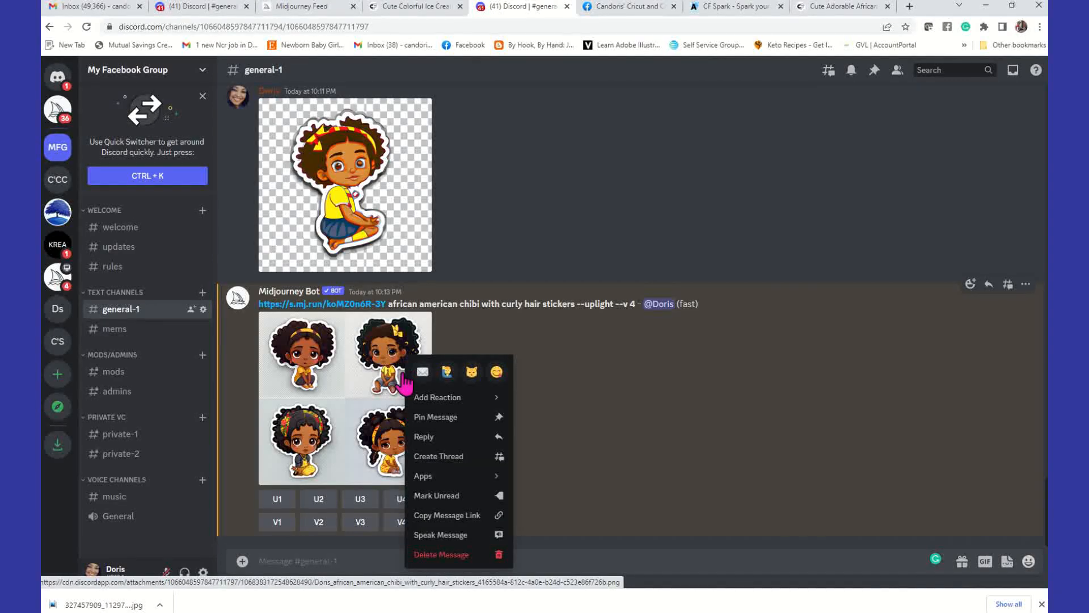
left_click(422, 372)
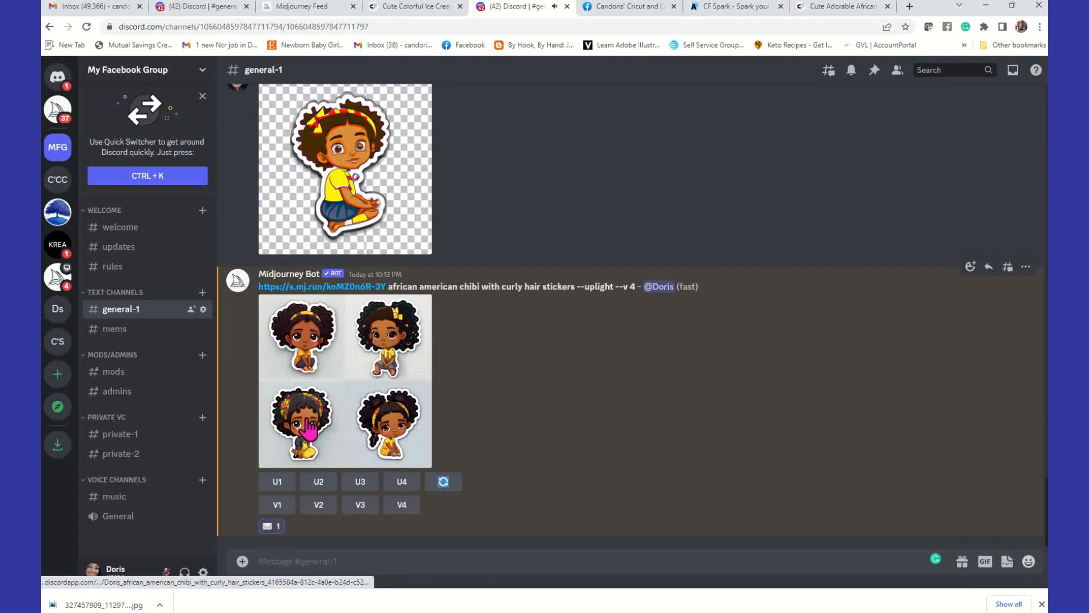
scroll(384, 442, "up", 5)
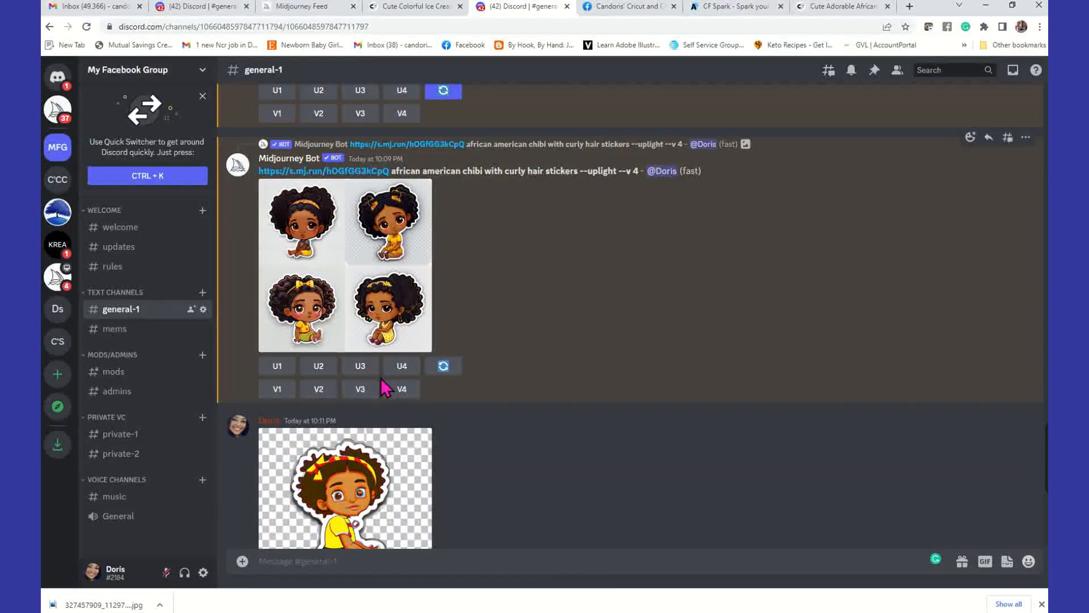
right_click(372, 254)
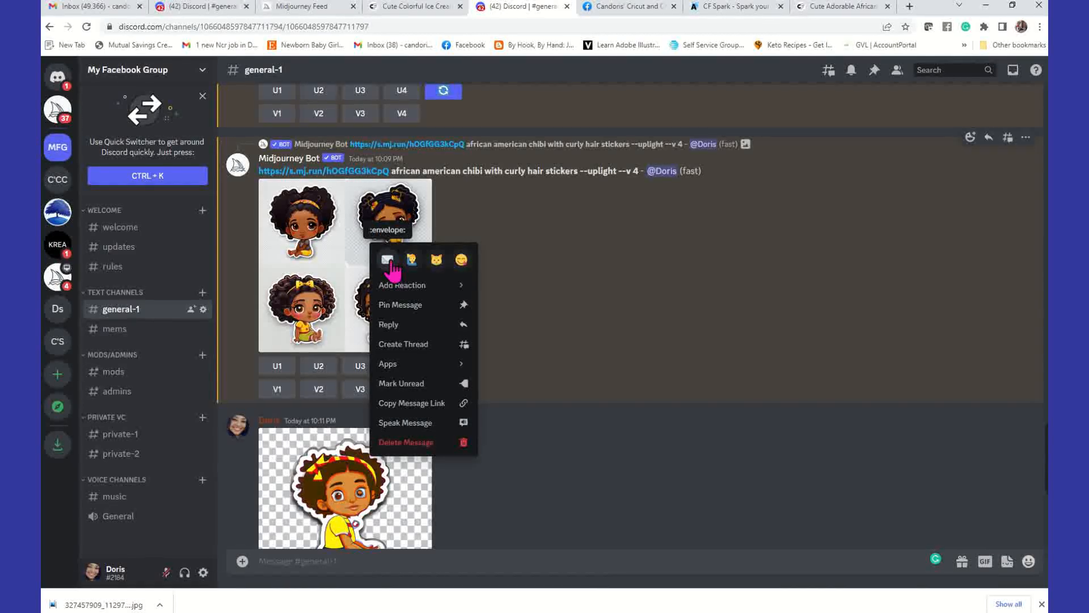
left_click(382, 258)
Add an envelope reaction to the sticker grids generated at 10:08 PM and 10:07 PM
scroll(457, 312, "up", 3)
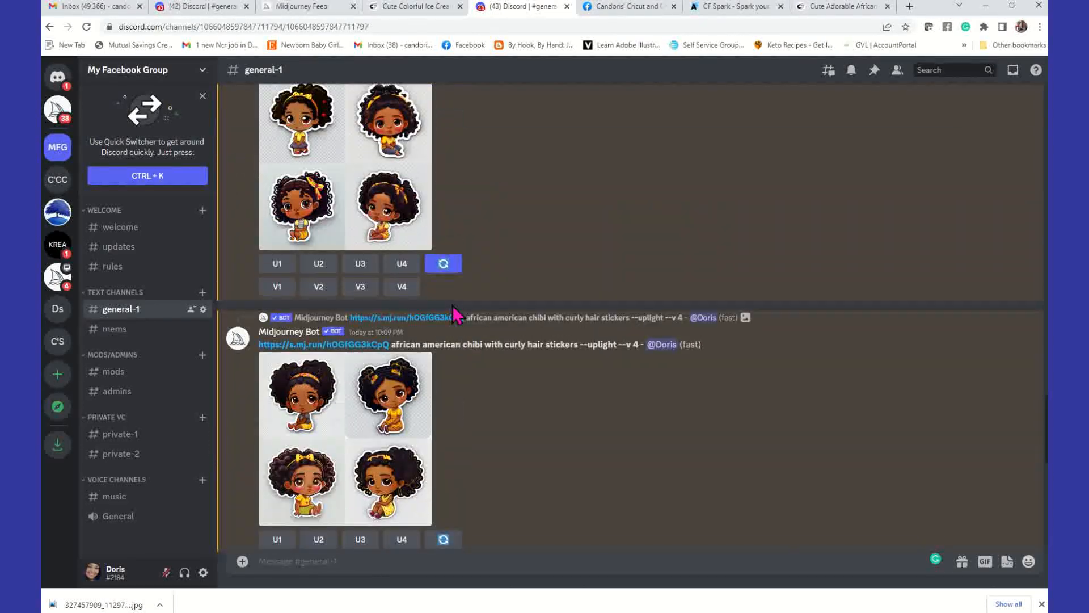
right_click(395, 158)
left_click(412, 169)
scroll(448, 284, "up", 5)
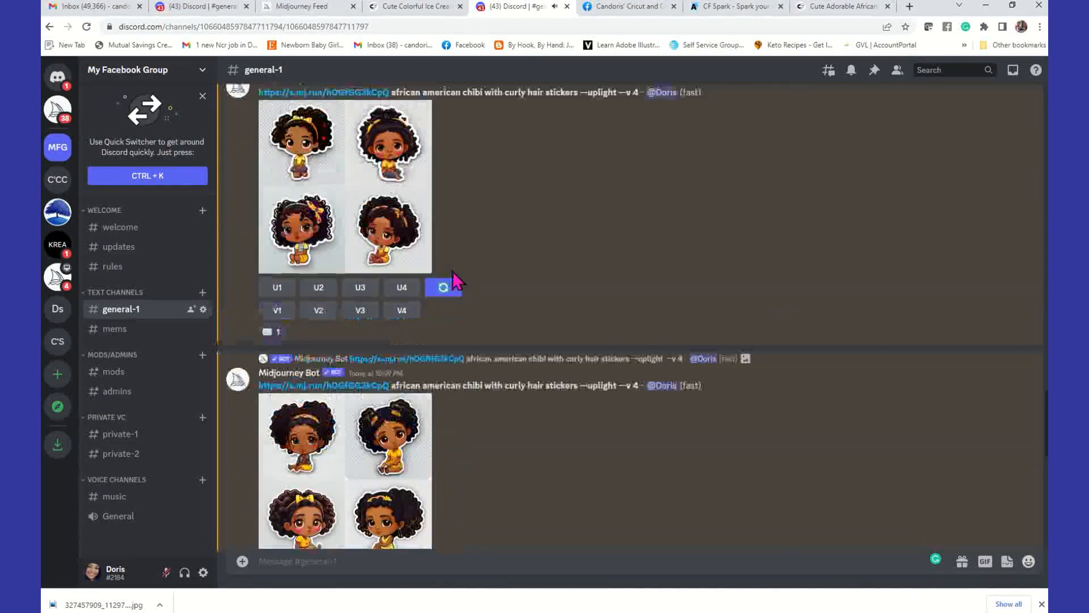
right_click(407, 212)
left_click(421, 226)
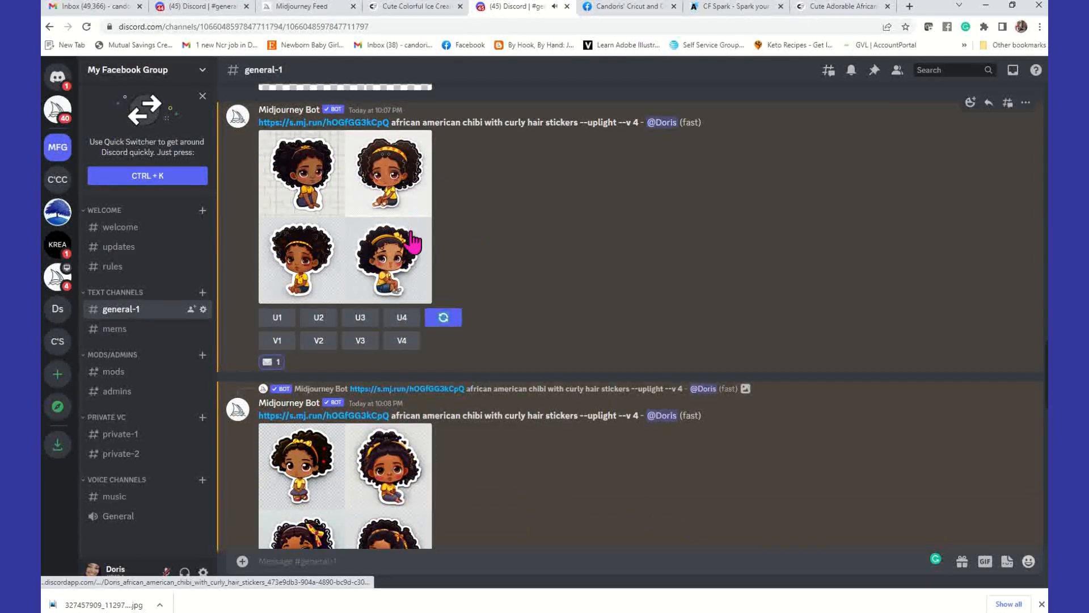
Enlarge the 10:07 PM sticker grid to examine its four designs and the available image options
scroll(418, 244, "up", 3)
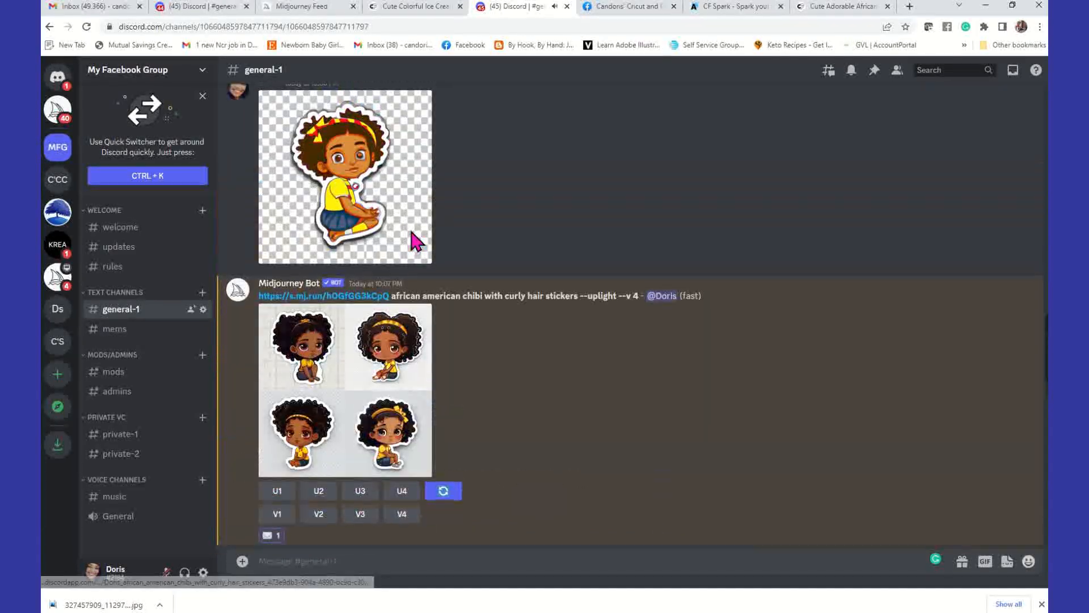
left_click(401, 336)
right_click(507, 236)
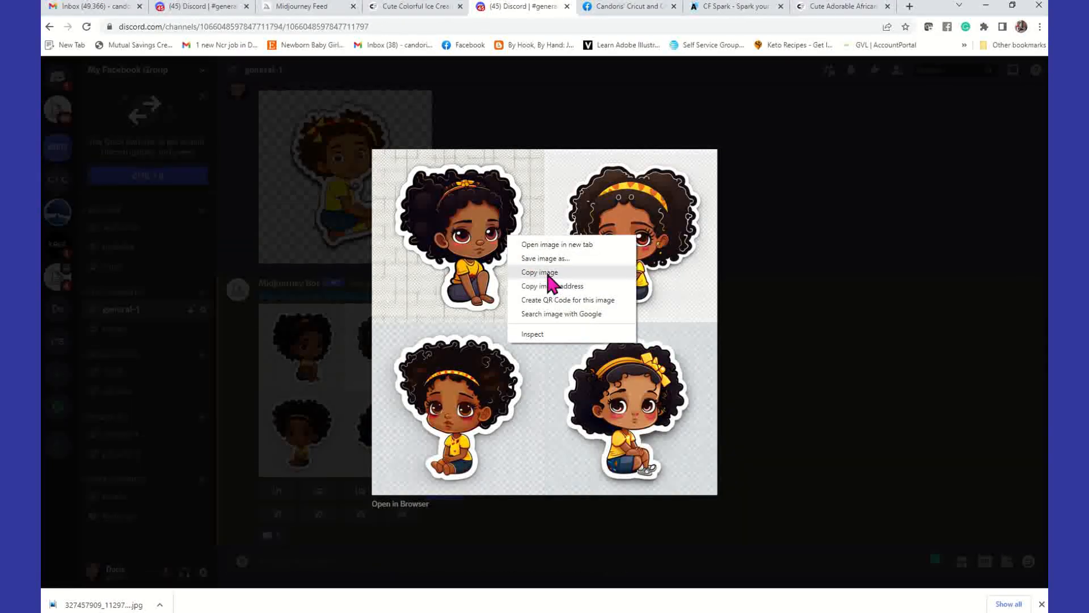
left_click(763, 222)
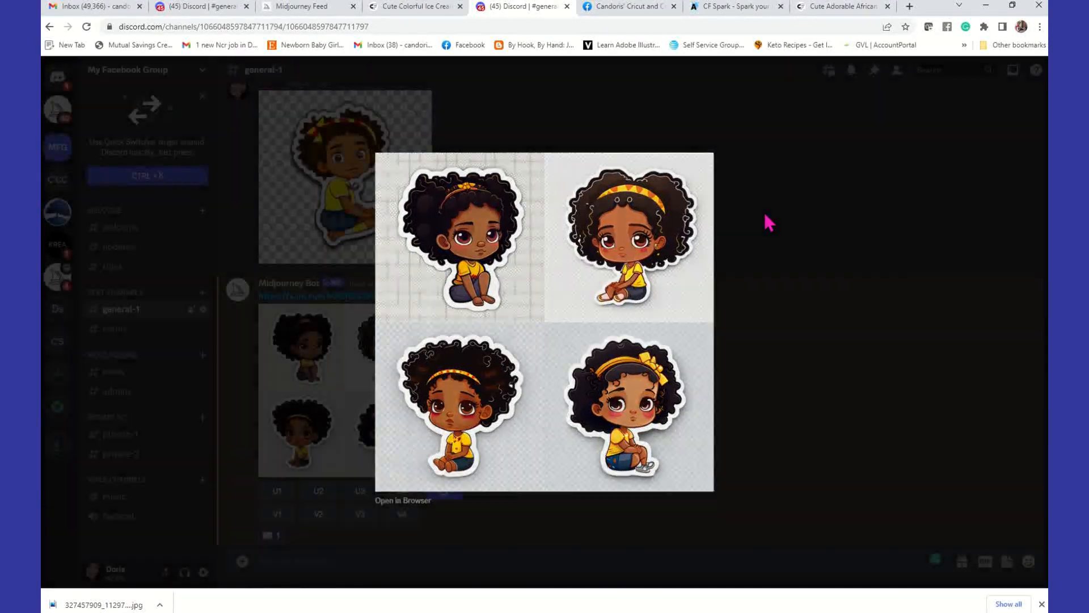
left_click(374, 314)
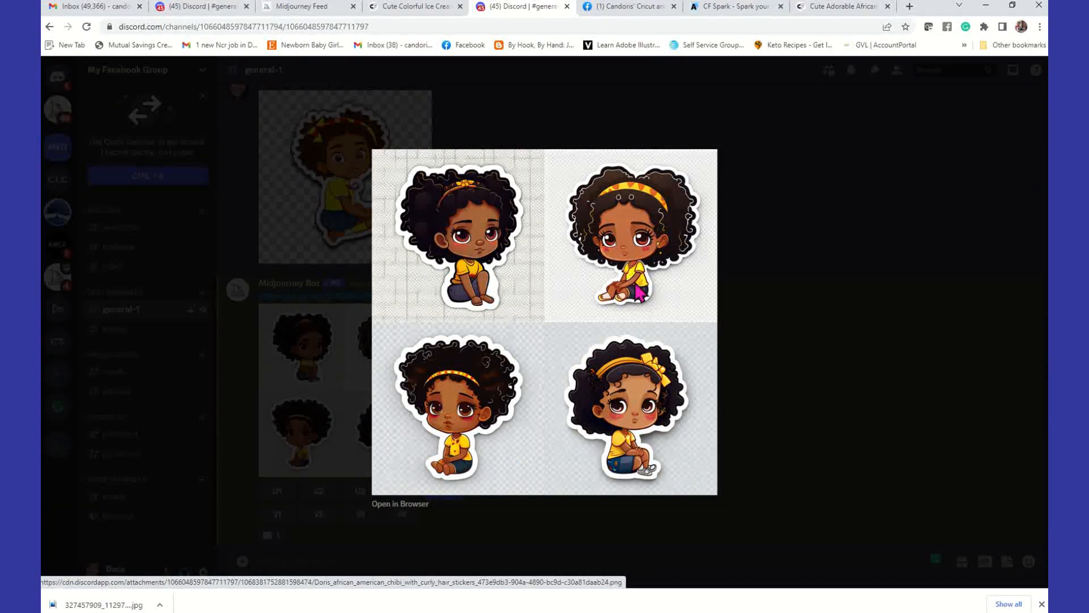
Close the enlarged grid and look through the unread inbox messages from Midjourney Bot for the sent sticker images
left_click(842, 269)
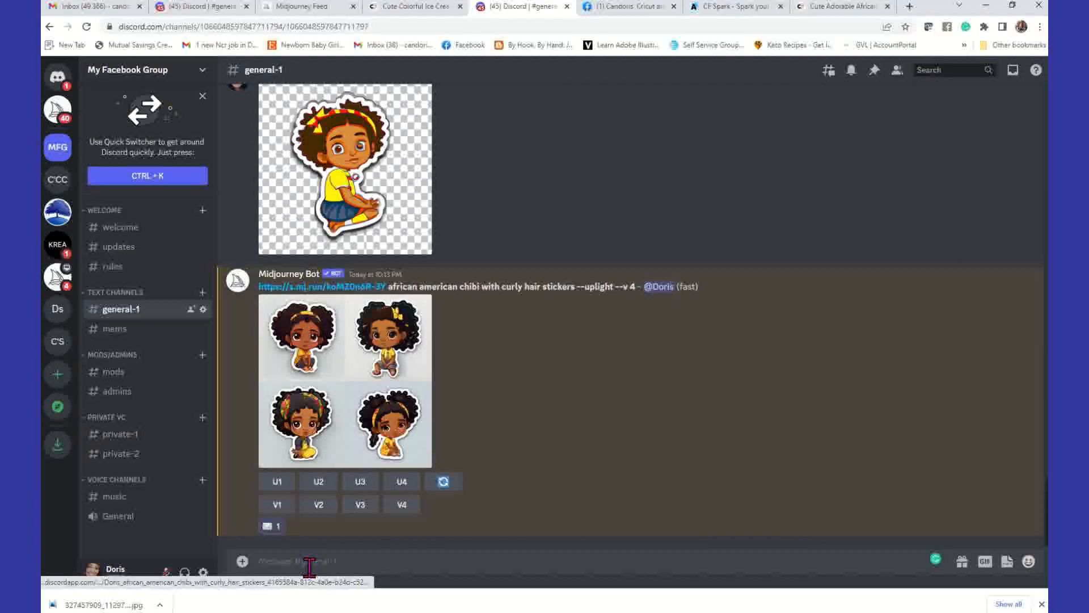
left_click(1014, 71)
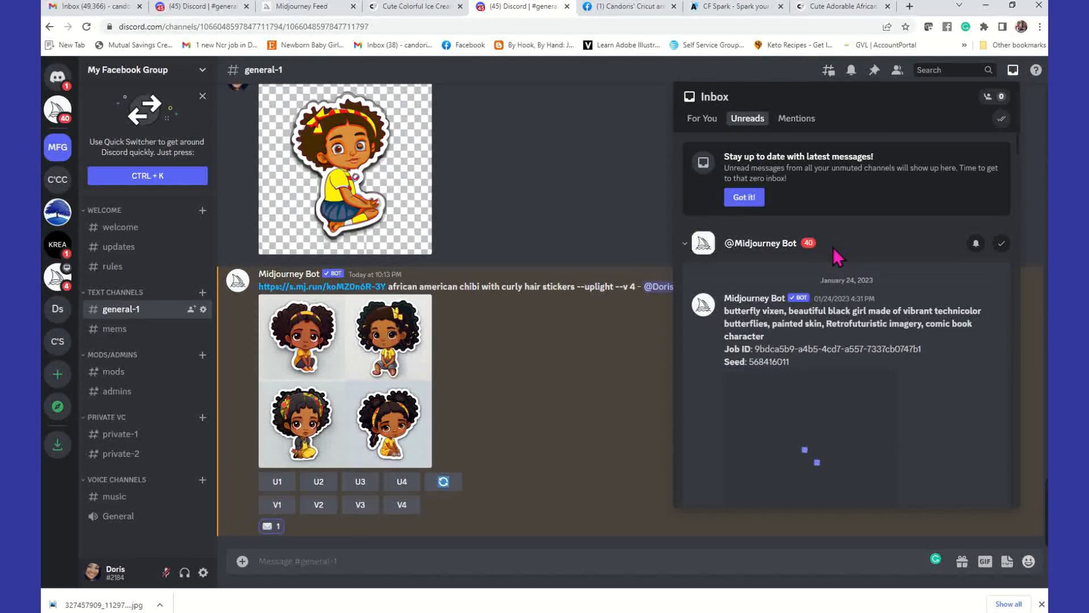
scroll(845, 326, "down", 10)
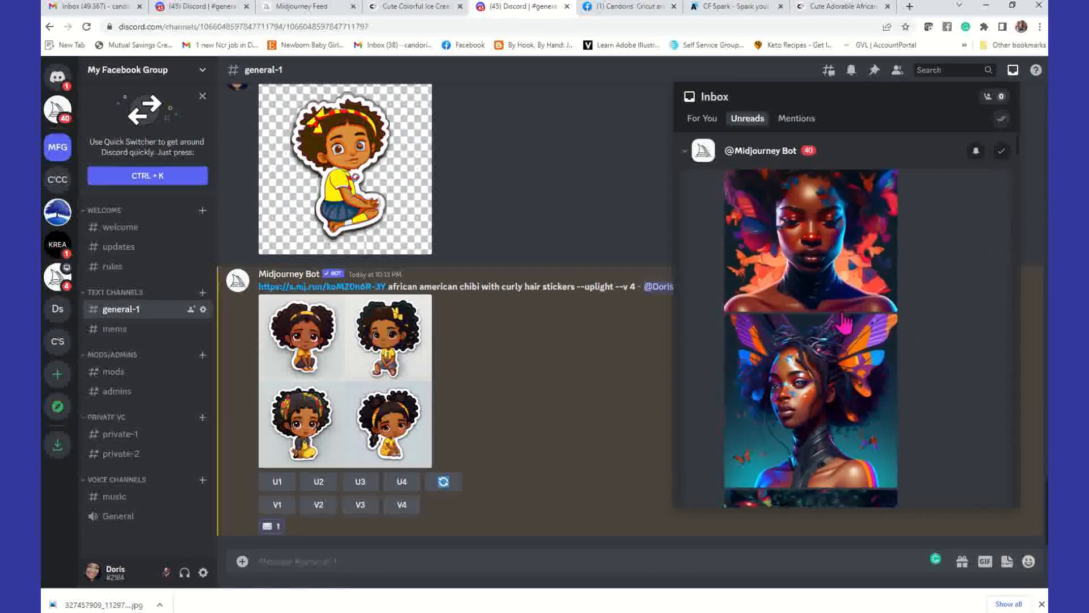
scroll(840, 334, "down", 15)
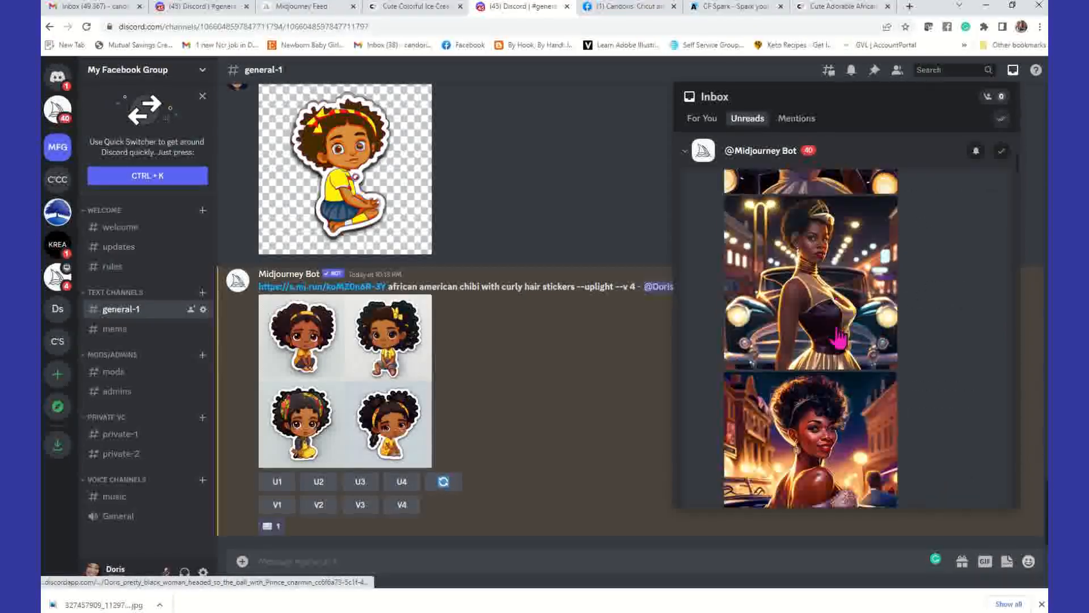
scroll(836, 338, "down", 15)
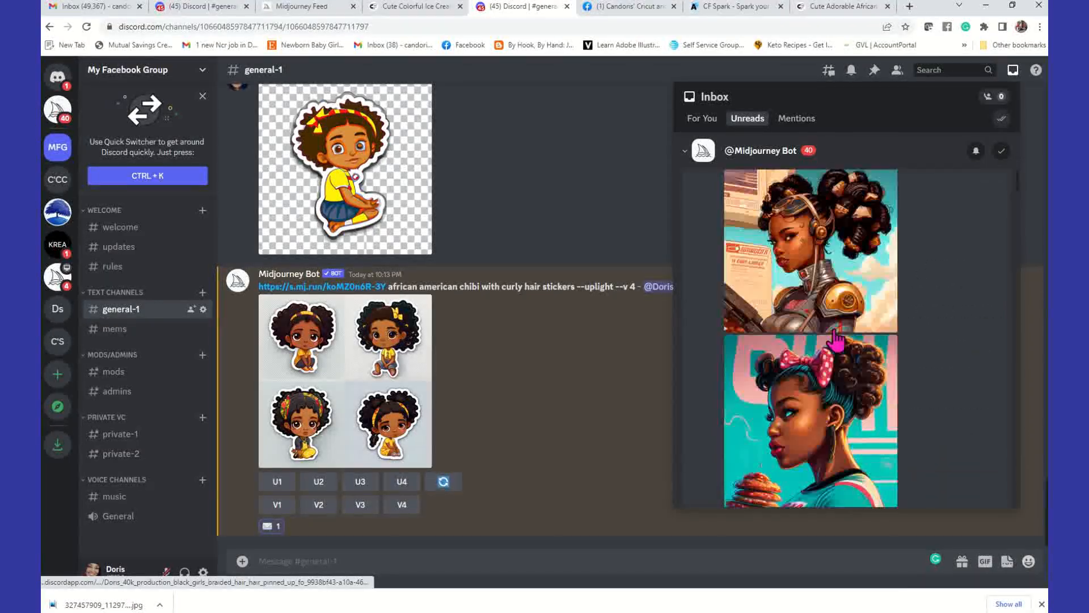
scroll(836, 339, "down", 5)
scroll(836, 340, "down", 20)
scroll(830, 369, "down", 20)
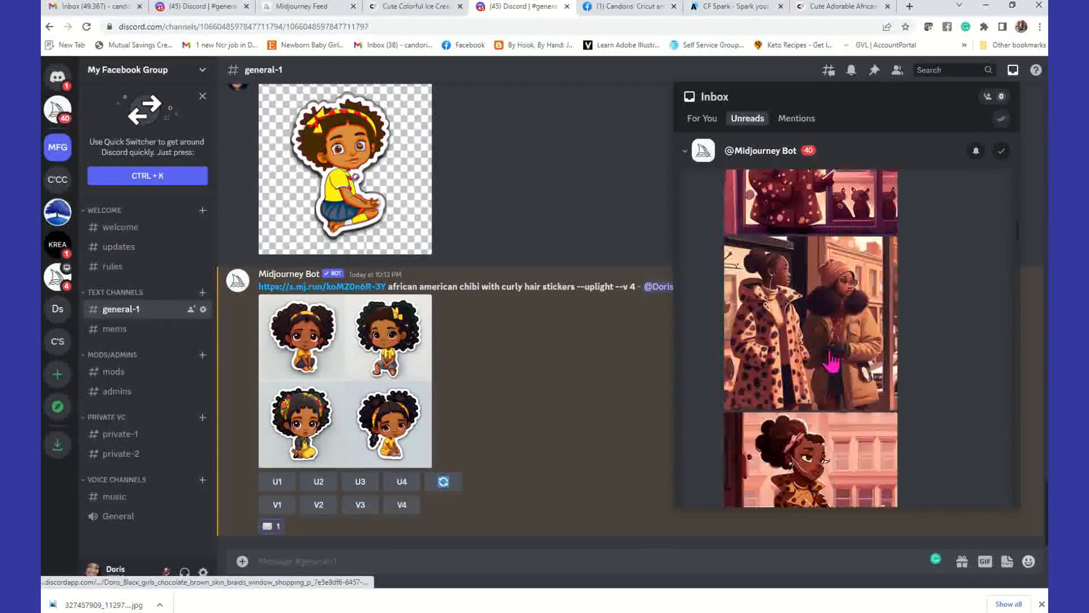
scroll(834, 359, "down", 10)
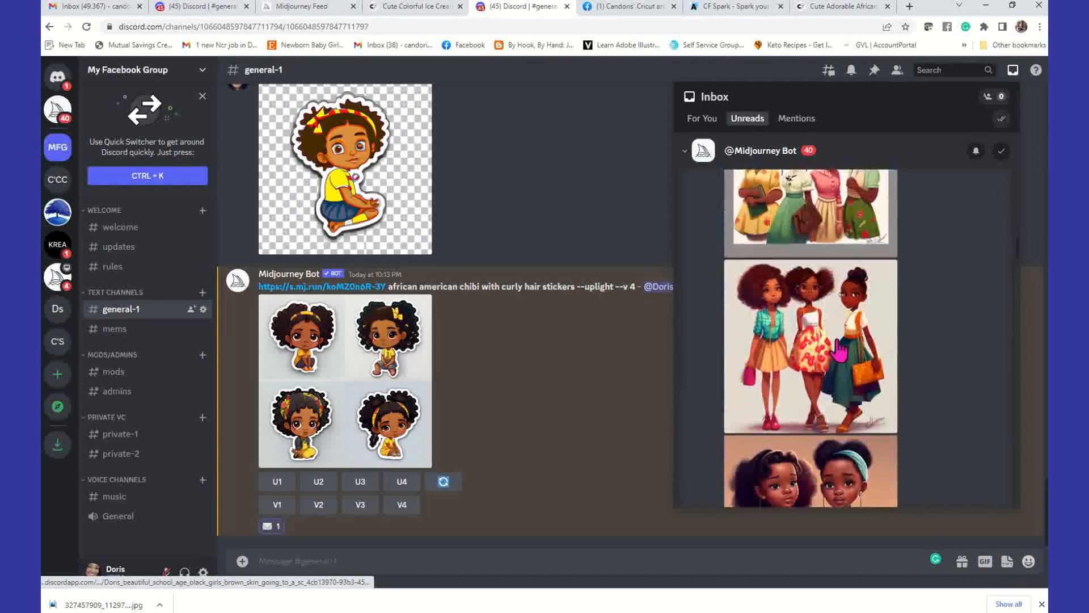
scroll(839, 353, "down", 5)
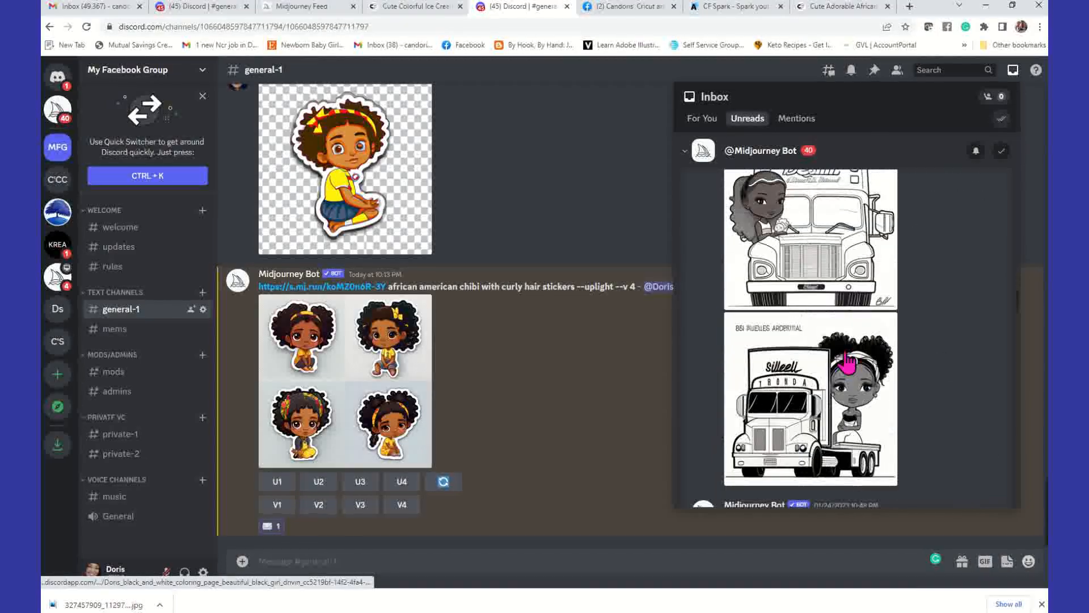
scroll(853, 362, "down", 4)
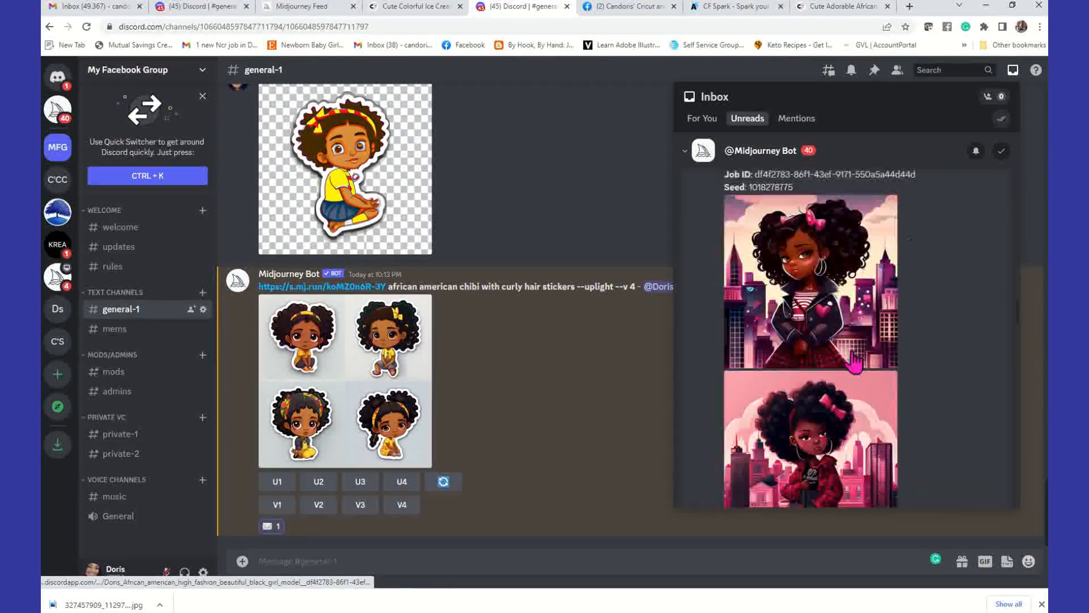
scroll(853, 375, "down", 4)
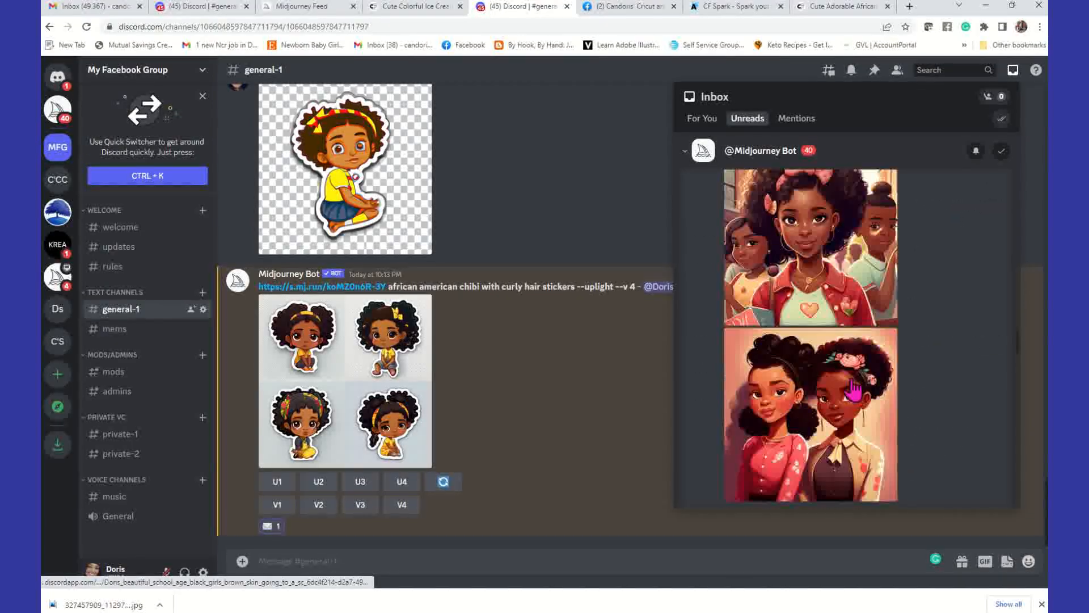
scroll(854, 386, "down", 15)
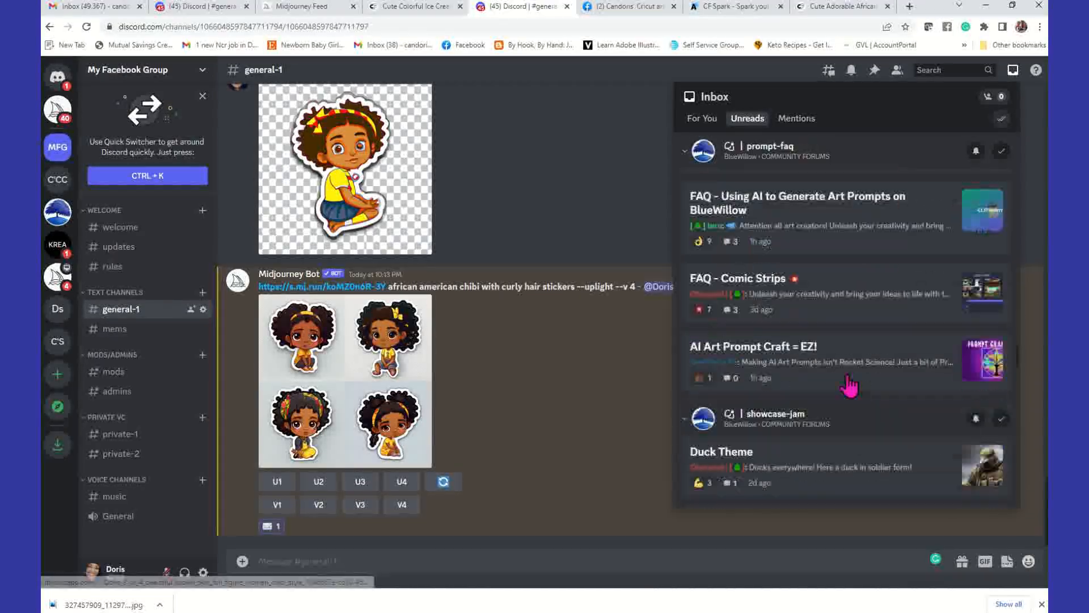
scroll(849, 385, "down", 4)
scroll(848, 380, "up", 12)
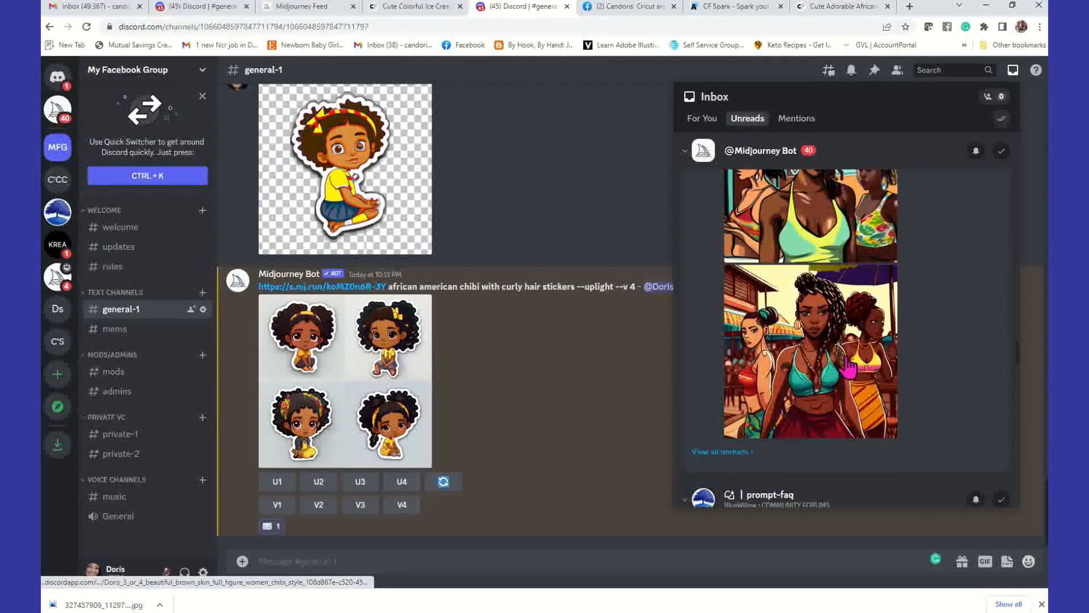
scroll(823, 374, "down", 4)
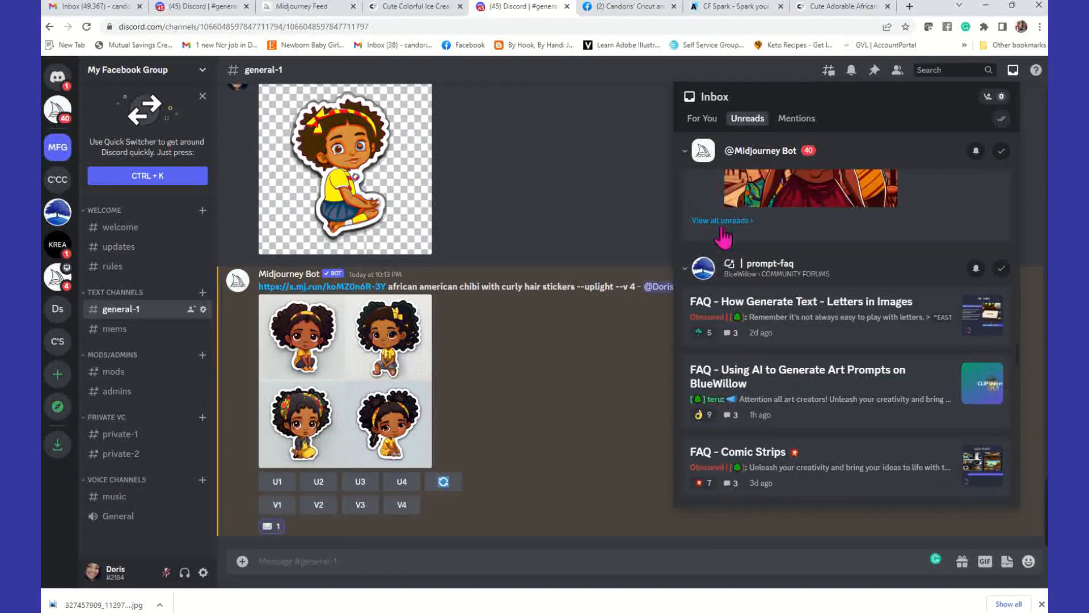
Open all unread Midjourney Bot direct messages and go to the chibi sticker images sent at 10:13 PM
left_click(720, 222)
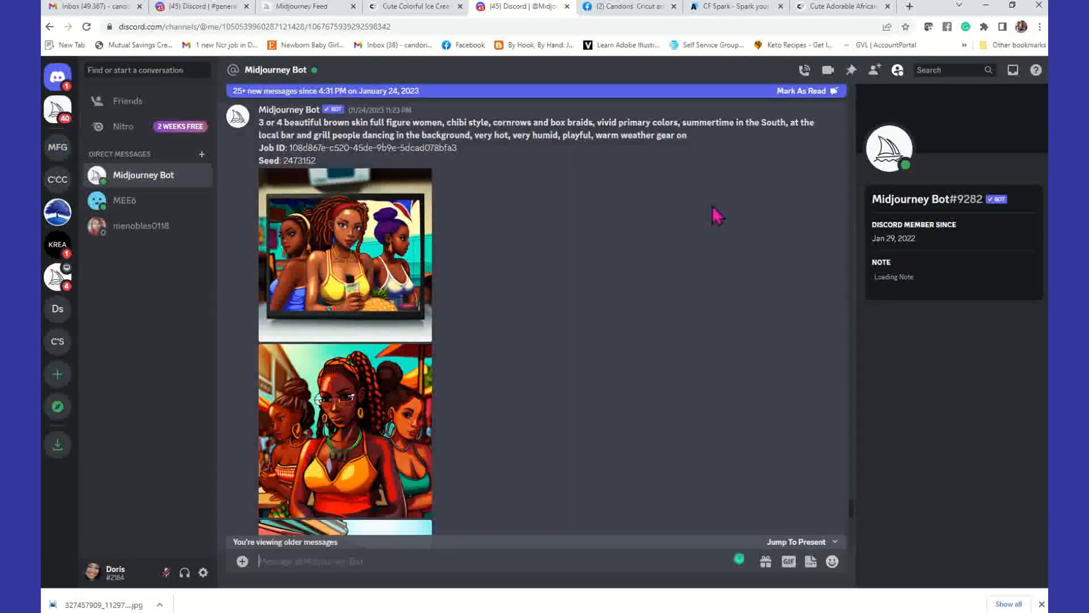
scroll(514, 340, "down", 10)
scroll(514, 344, "down", 5)
left_click_drag(853, 442, 851, 512)
scroll(510, 441, "down", 3)
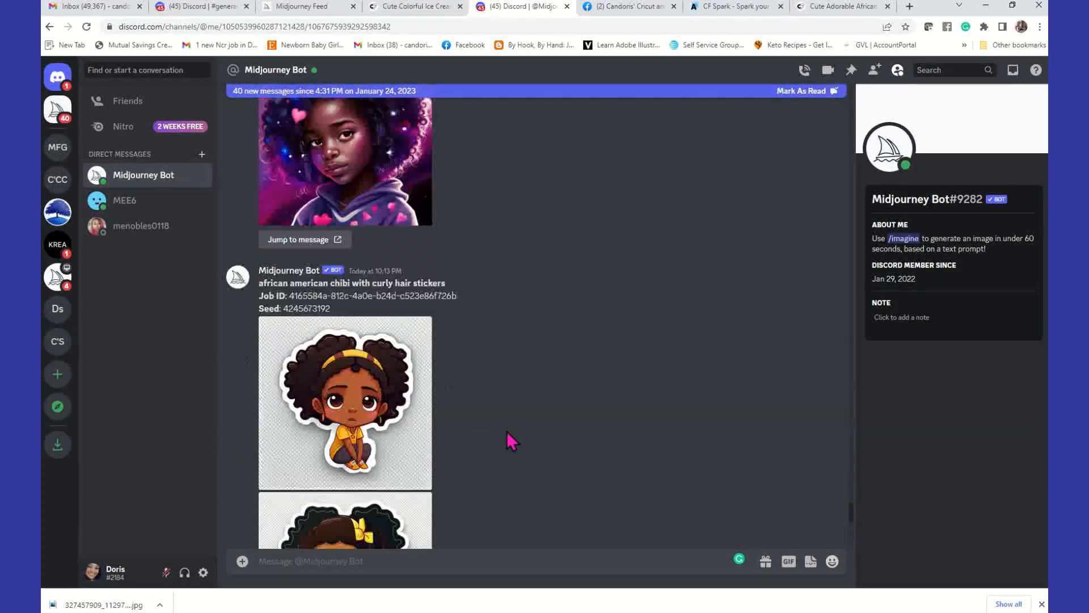
Start saving the first chibi sticker, with the yellow striped headband, and create a Desktop folder named "chibi stickers" for it
left_click(384, 374)
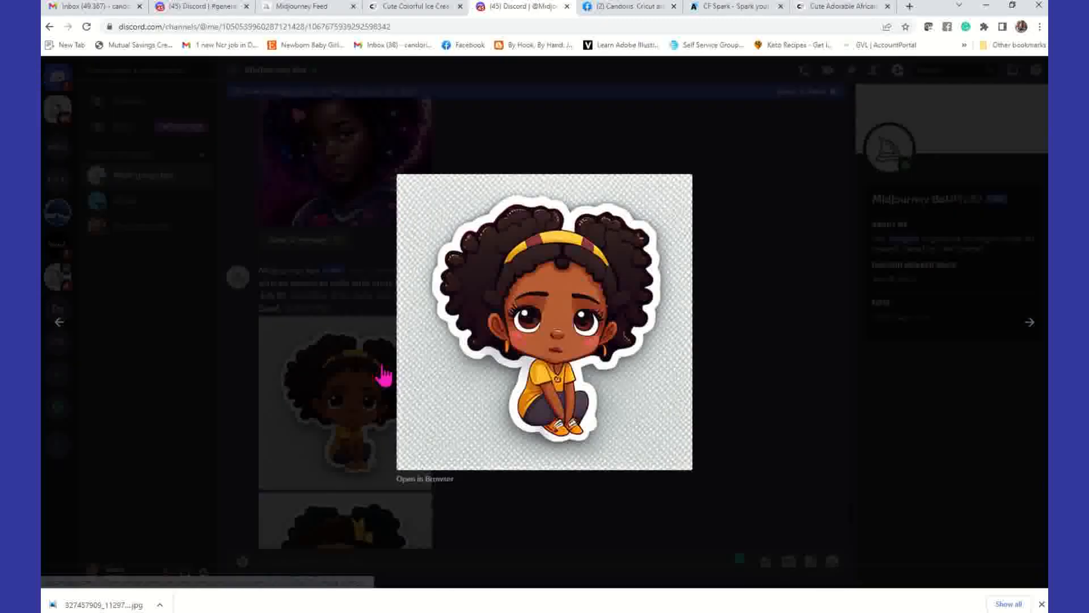
right_click(553, 296)
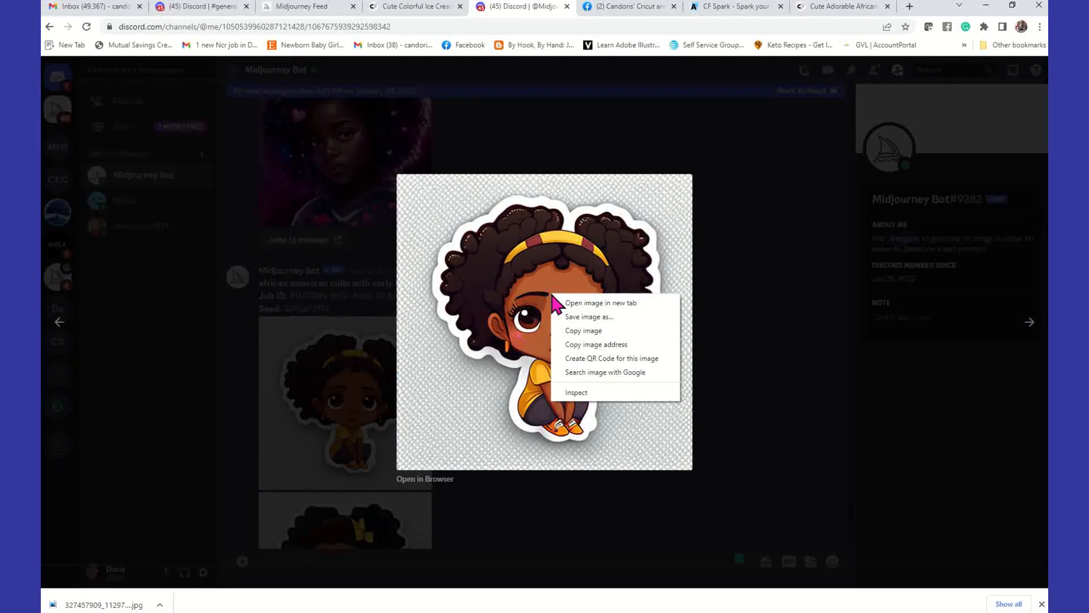
left_click(601, 317)
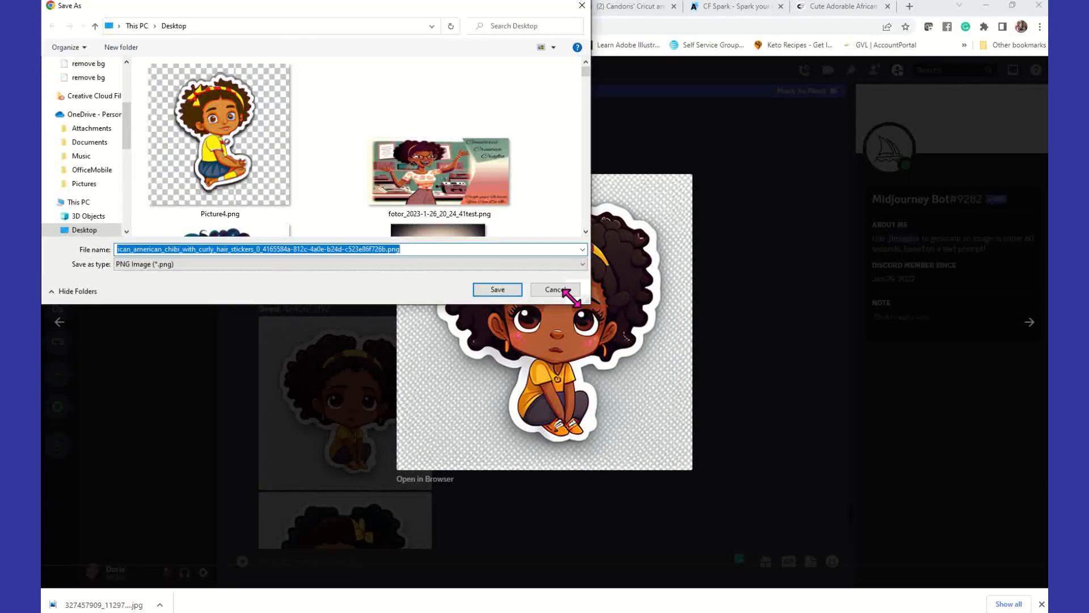
scroll(127, 133, "up", 4)
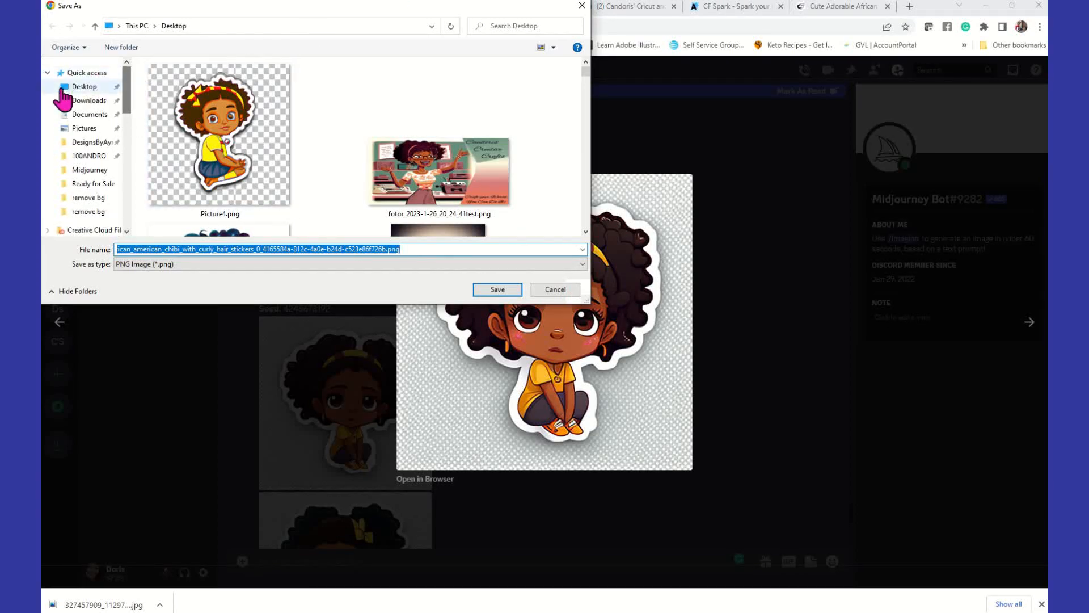
left_click(73, 90)
left_click(132, 49)
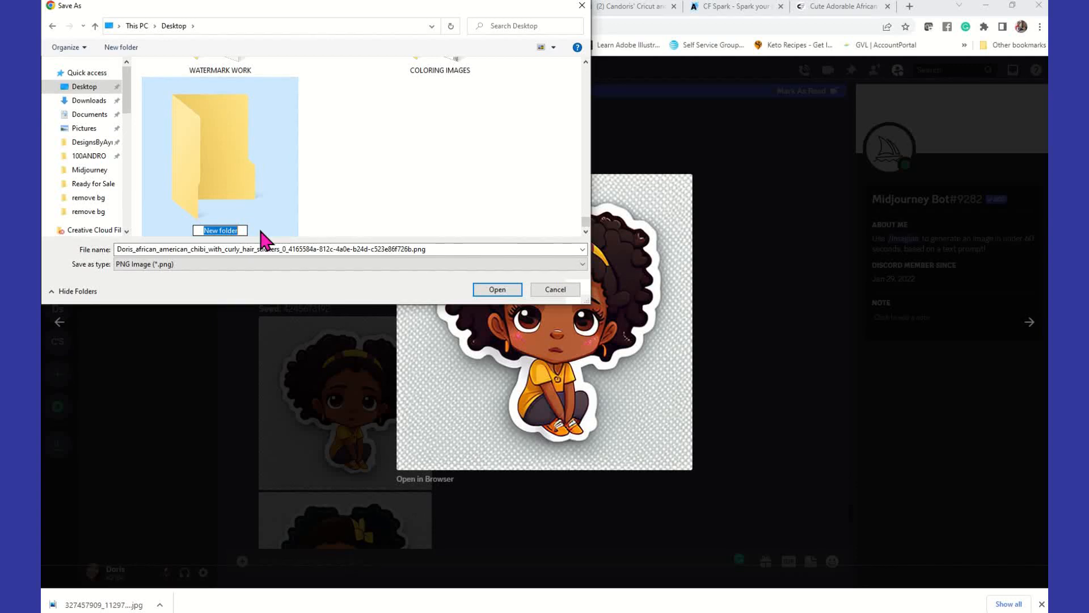
type("chibi  stickers")
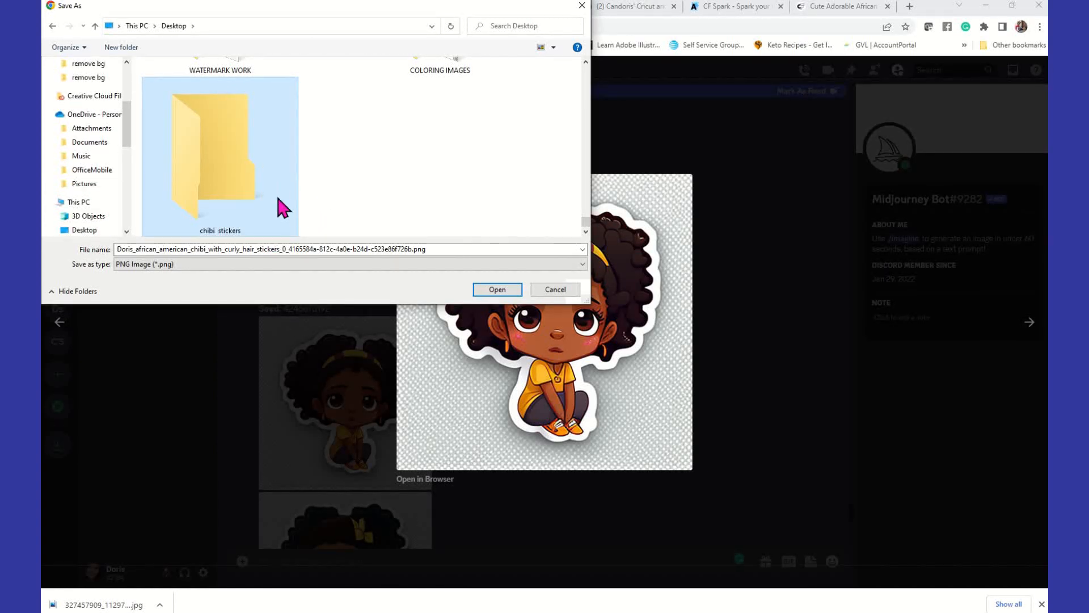
Save the first sticker as a PNG image inside the chibi stickers folder and close its enlarged view
double_click(245, 187)
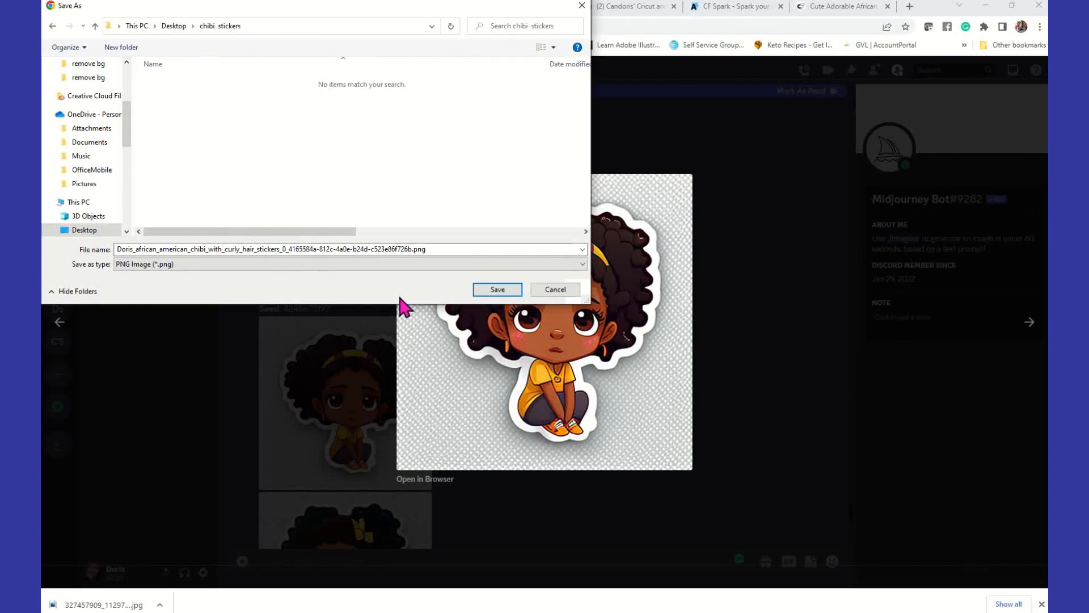
left_click(497, 291)
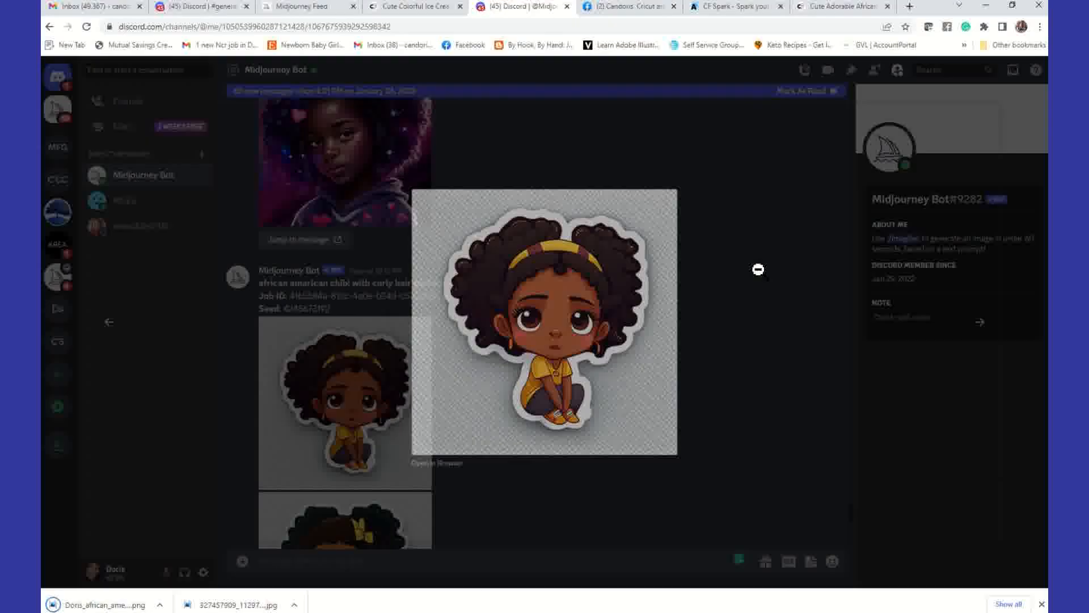
left_click(758, 269)
Save the second sticker, the girl with the yellow hair bow, to the chibi stickers folder
scroll(462, 340, "down", 3)
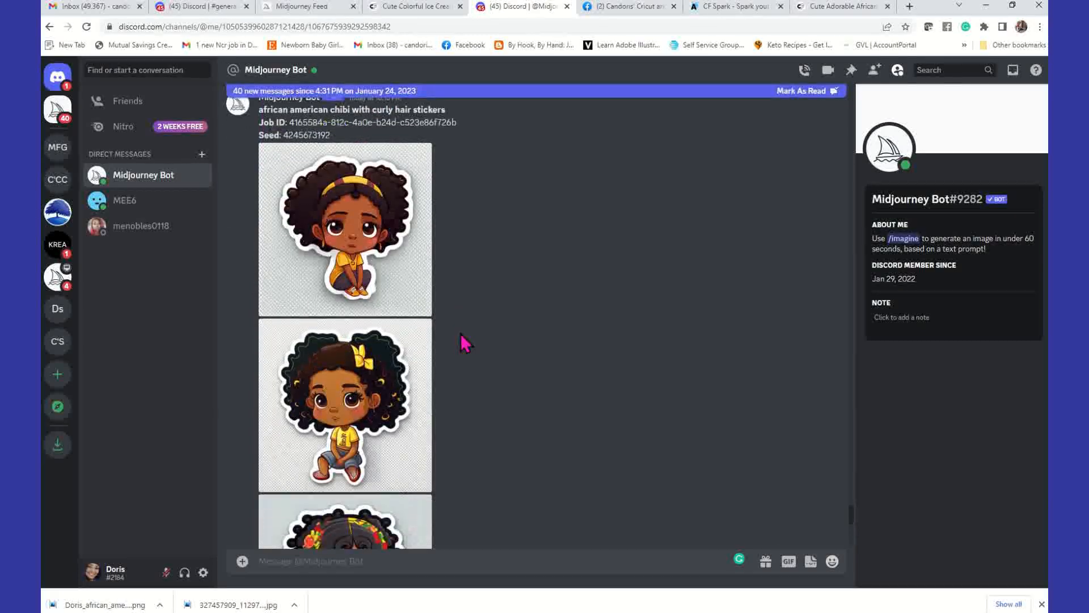
left_click(349, 399)
right_click(485, 272)
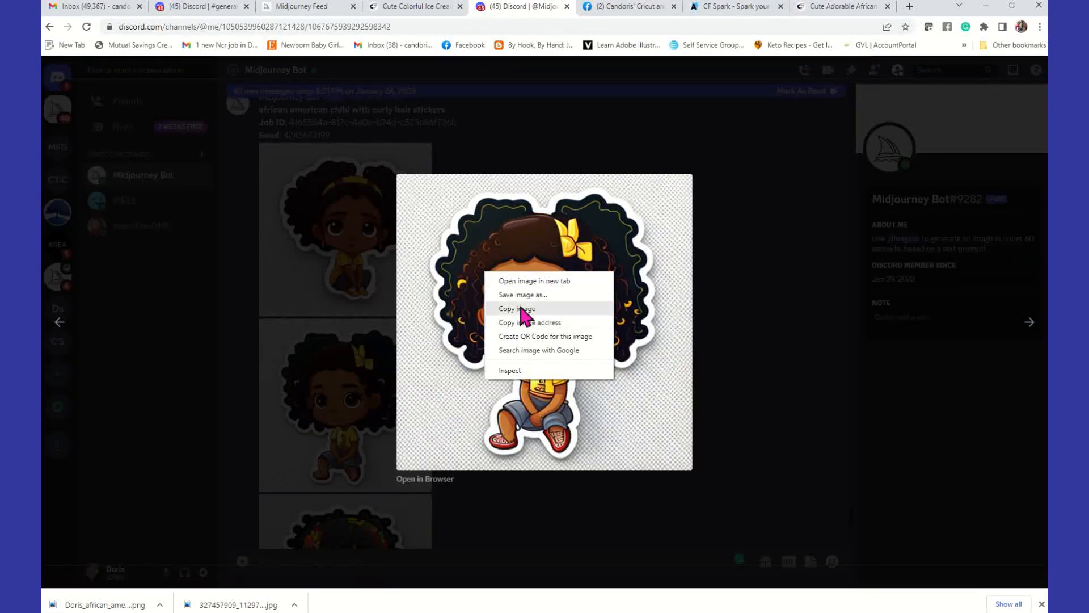
left_click(528, 294)
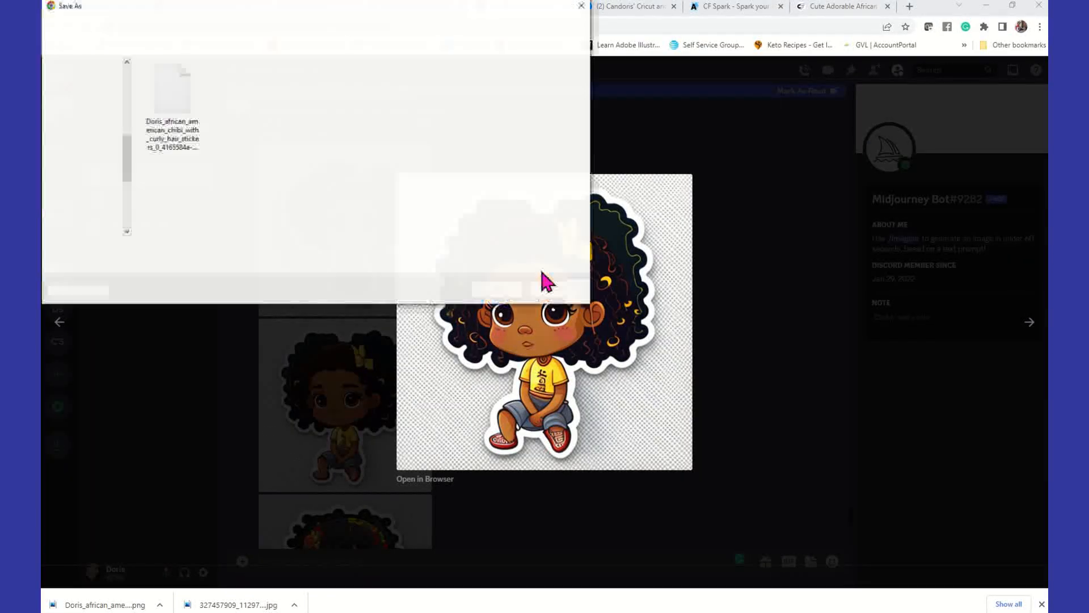
left_click(497, 290)
left_click(724, 282)
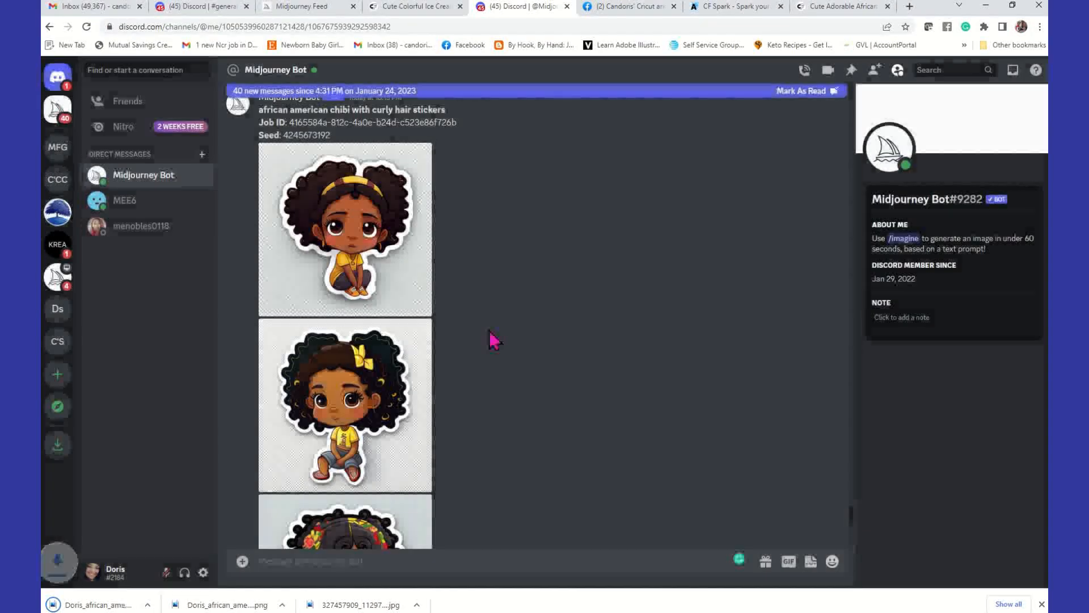
Save the third sticker, the girl with the floral headband and dark jacket, to the chibi stickers folder
scroll(405, 350, "down", 3)
left_click(405, 363)
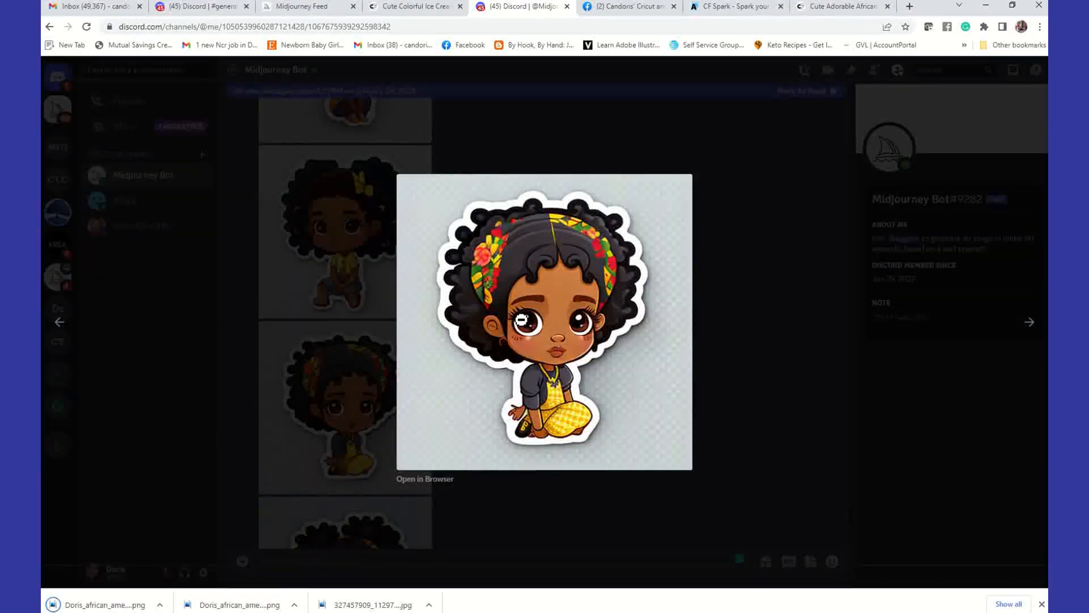
right_click(539, 328)
left_click(562, 340)
left_click(496, 289)
left_click(742, 299)
Save the fourth sticker, the girl with two buns and a side braid, to the chibi stickers folder
scroll(329, 377, "down", 5)
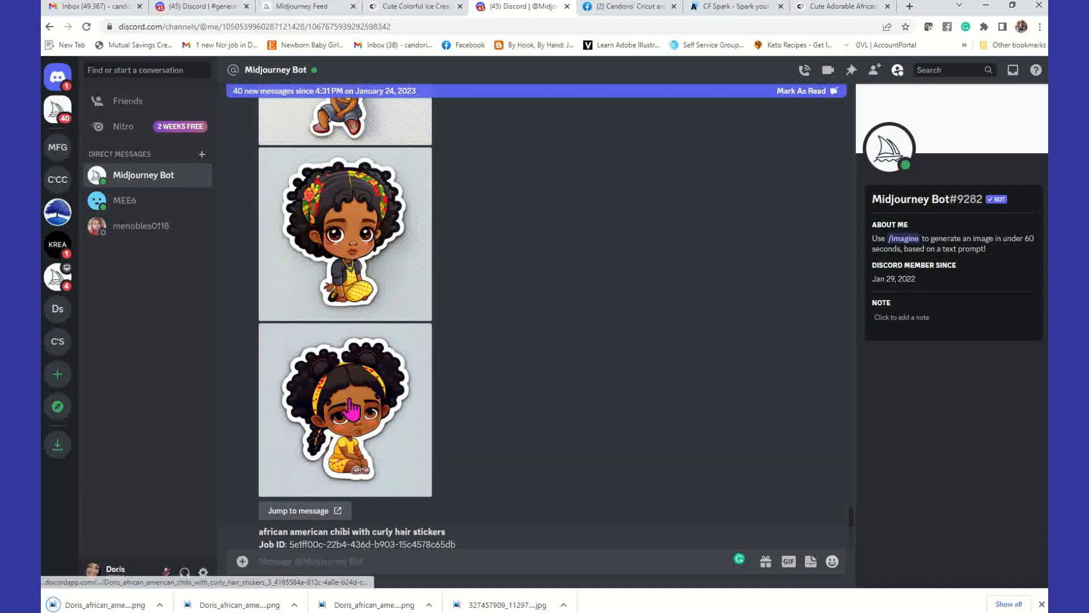
left_click(349, 397)
right_click(511, 296)
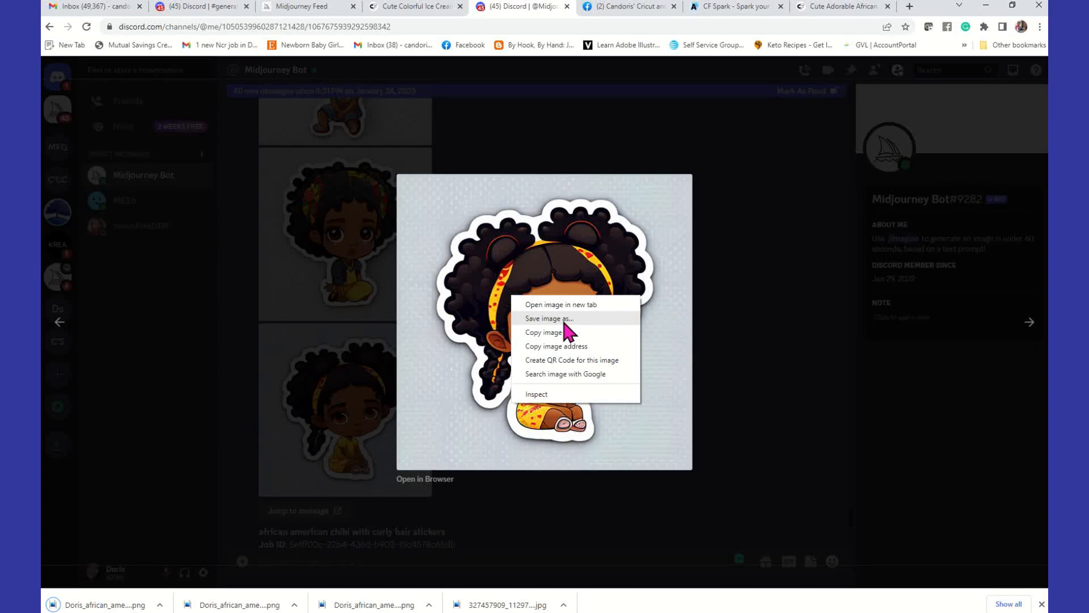
left_click(565, 315)
left_click(498, 289)
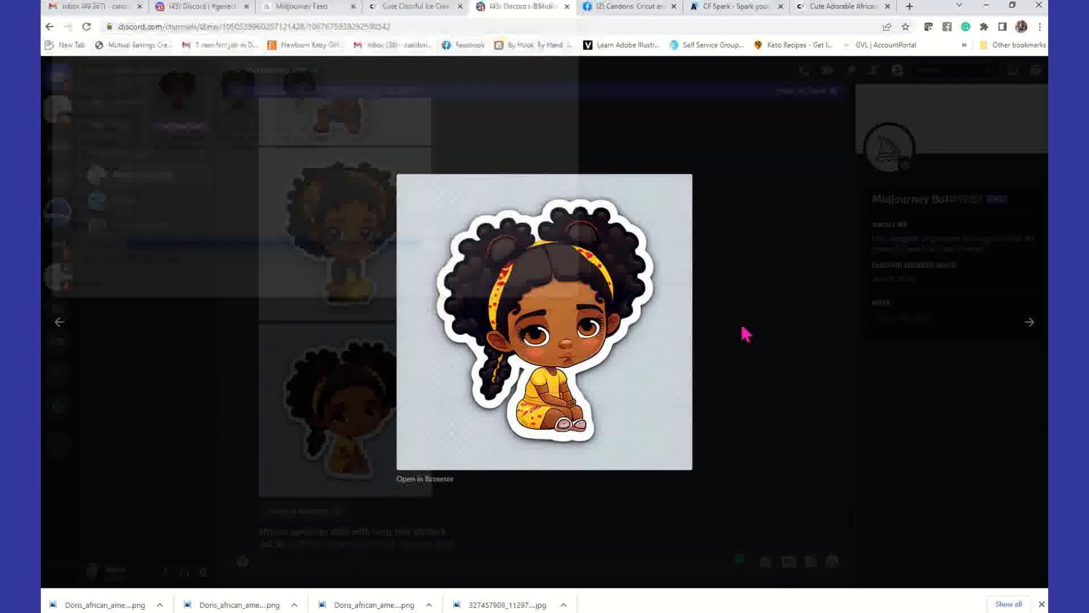
left_click(738, 322)
Save the first sticker of the next set, the girl with the gray shirt, to the chibi stickers folder
scroll(495, 342, "down", 5)
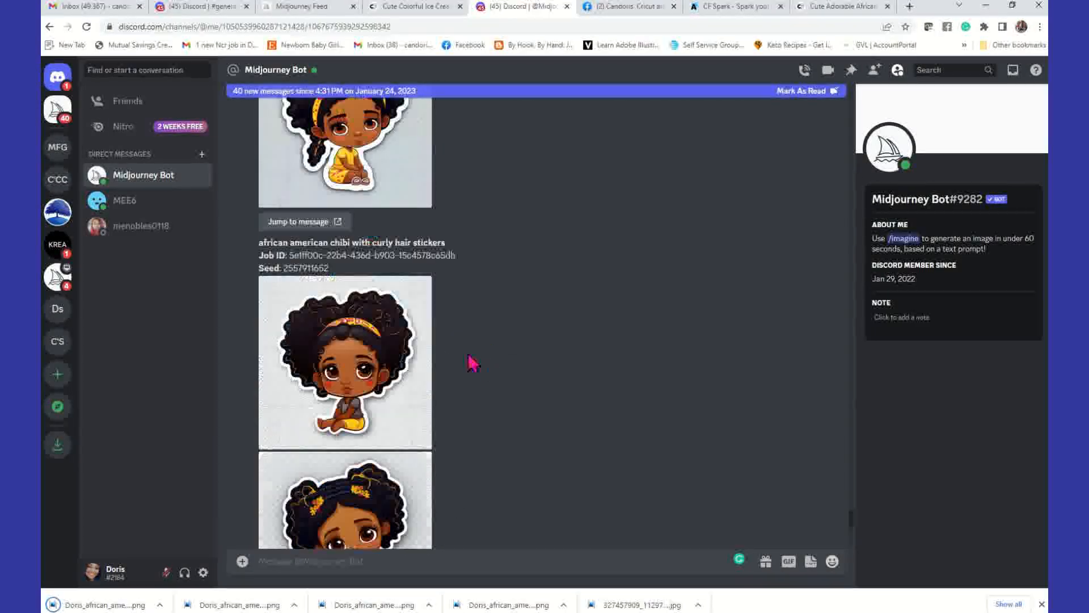
left_click(408, 366)
right_click(408, 357)
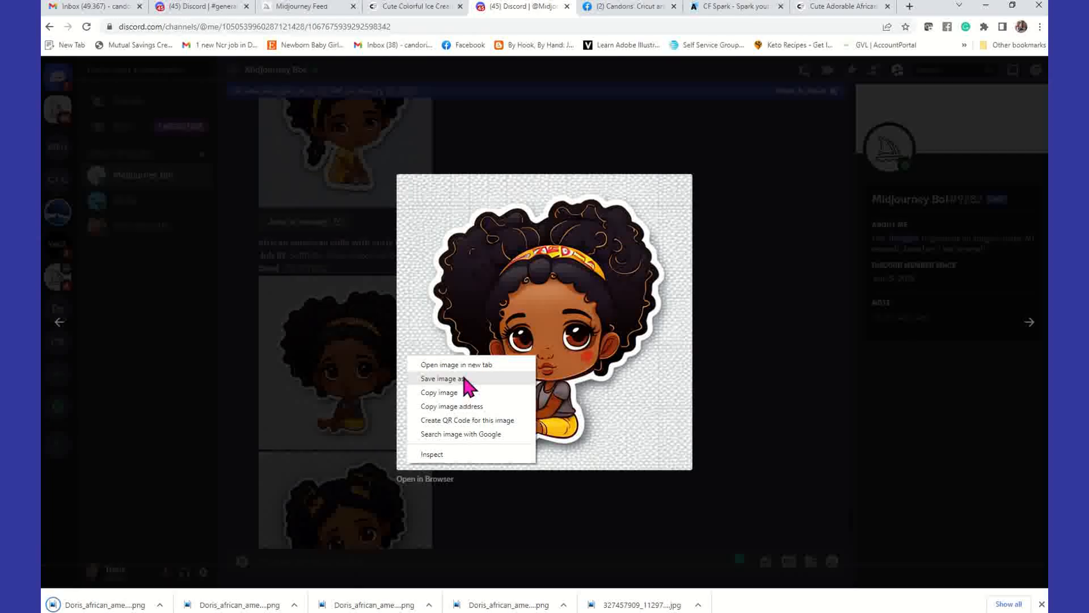
left_click(464, 378)
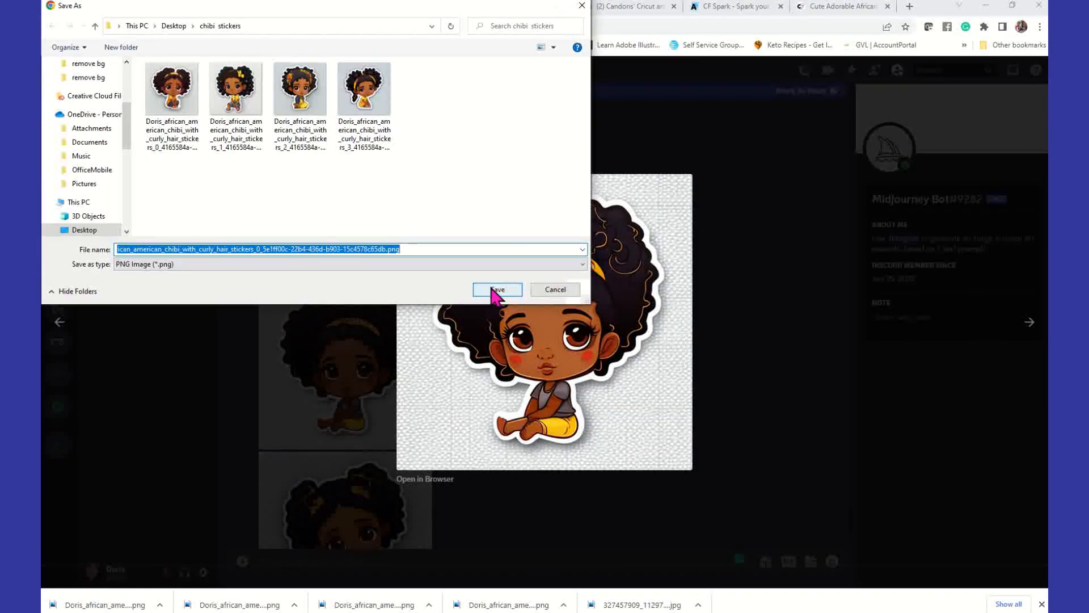
left_click(495, 290)
left_click(719, 313)
Save the second sticker, the girl with two flowered buns and a yellow outfit, to the chibi stickers folder
scroll(402, 389, "down", 2)
scroll(403, 388, "down", 2)
left_click(397, 364)
right_click(485, 318)
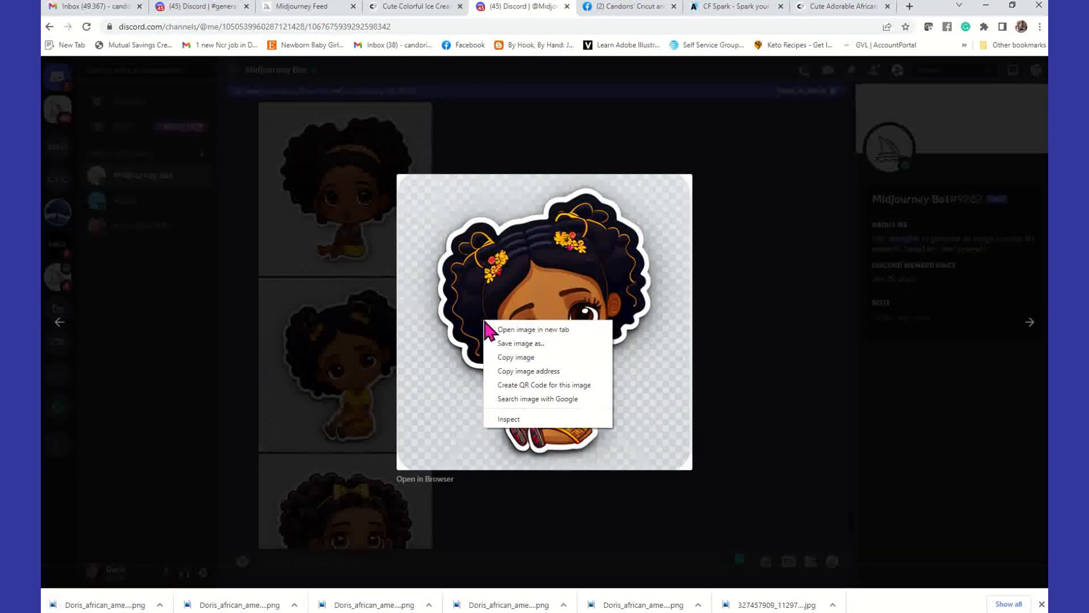
left_click(515, 344)
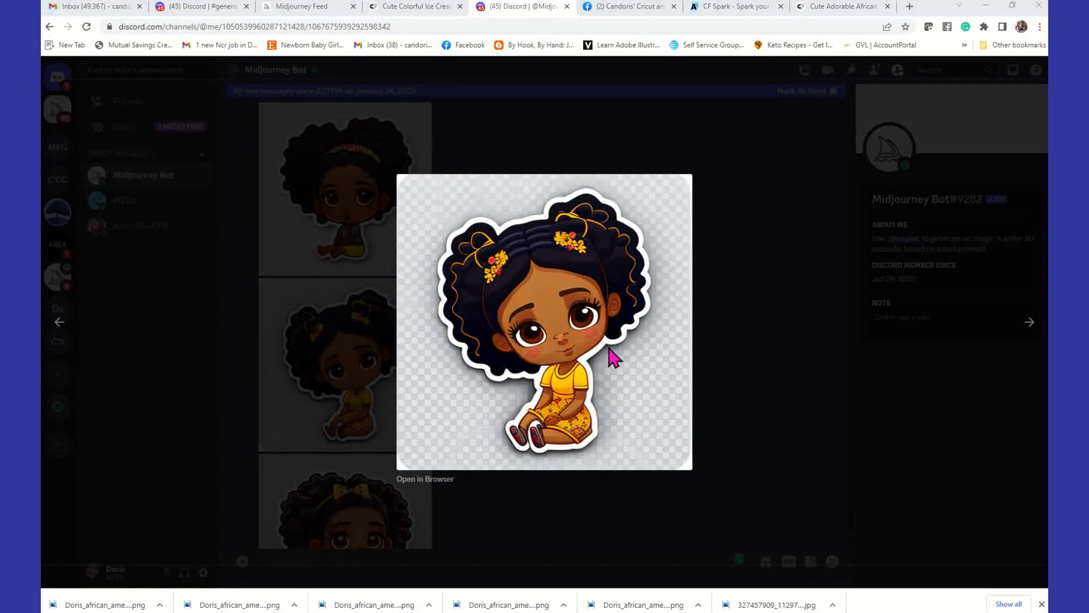
key("Return")
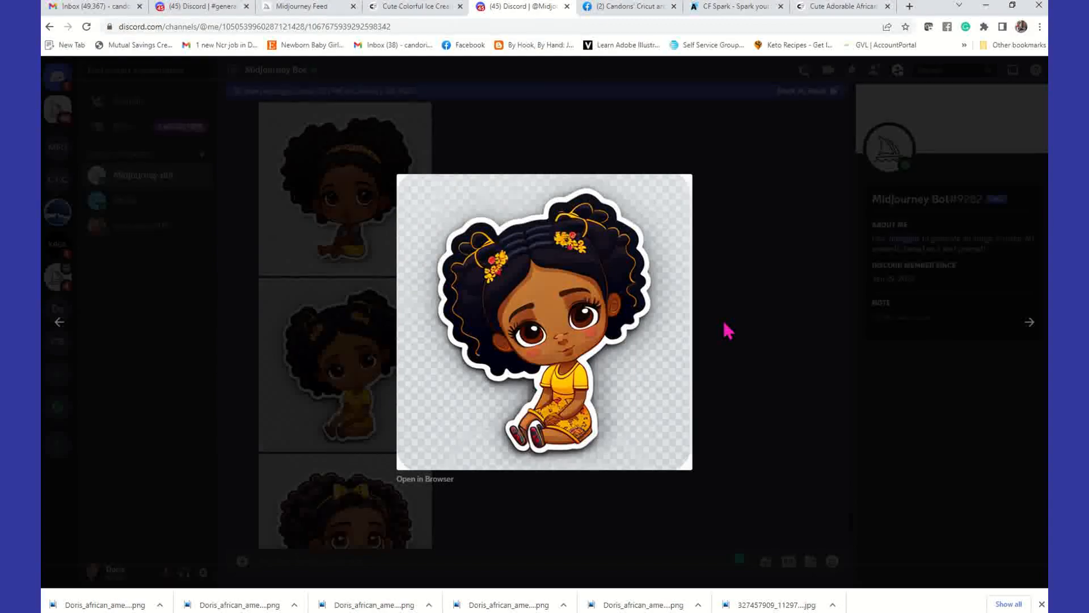
left_click(531, 347)
Save the third sticker, the girl with the yellow bow and green skirt, to the chibi stickers folder
scroll(391, 397, "down", 5)
left_click(390, 401)
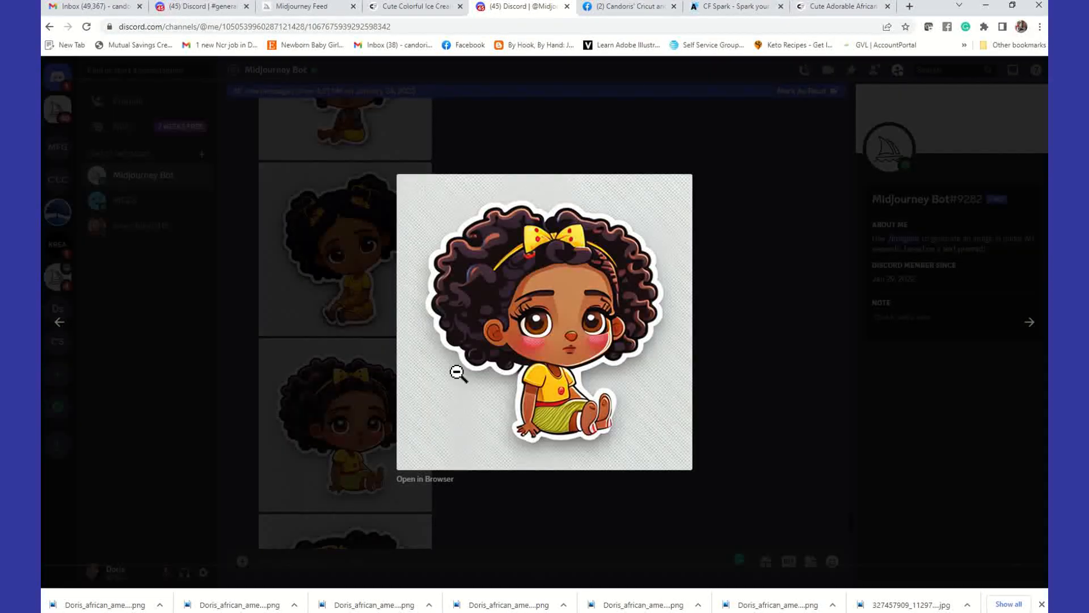
right_click(509, 305)
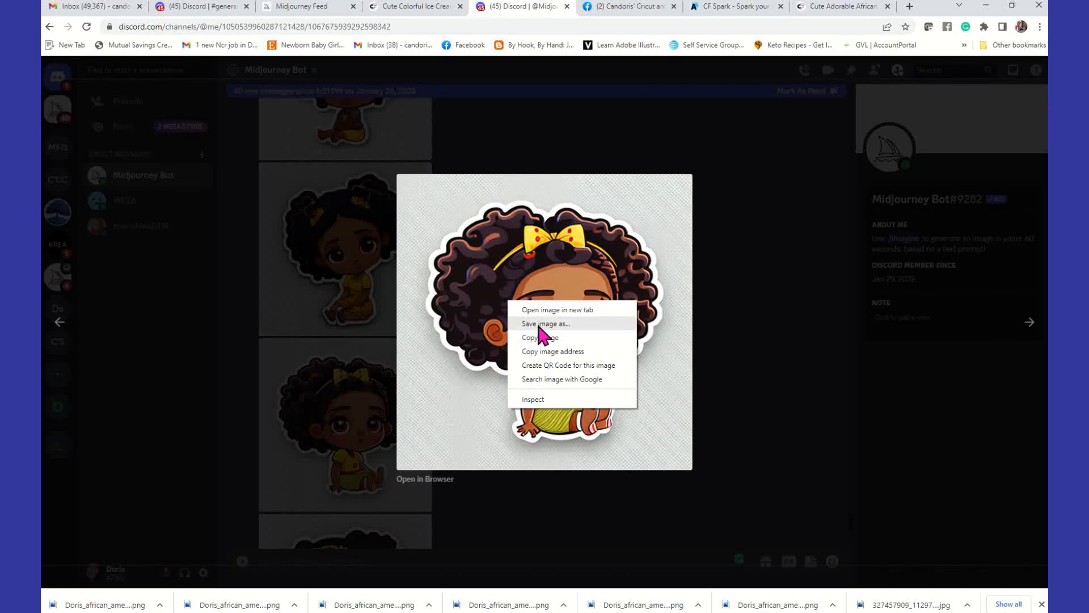
left_click(538, 324)
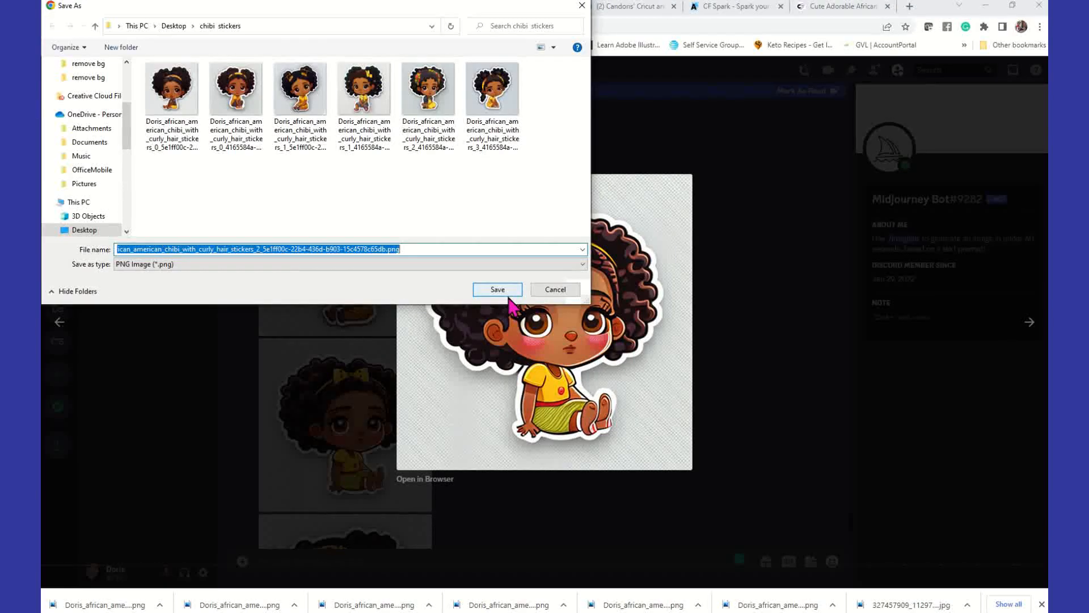
left_click(499, 288)
left_click(729, 329)
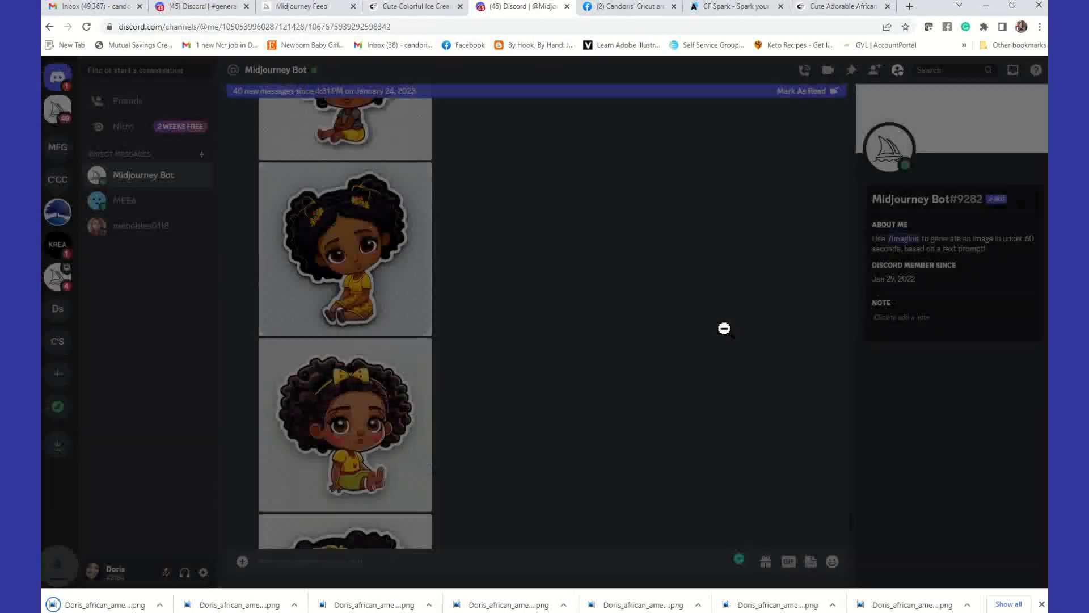
Save the fourth sticker, the girl with the big side ponytail, earrings and yellow dress, to the chibi stickers folder
left_click(358, 421)
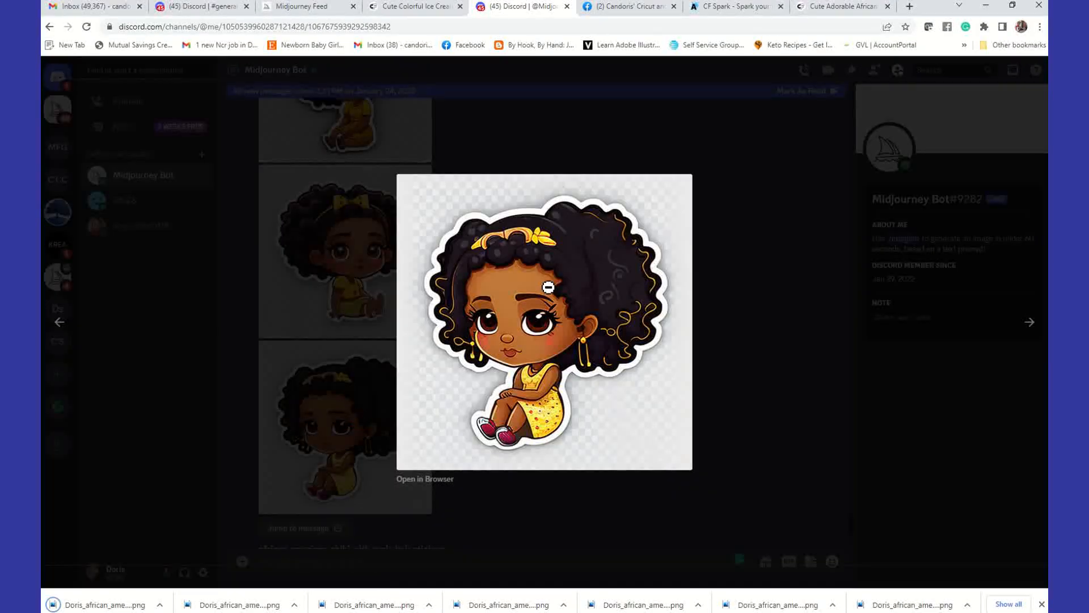
right_click(551, 291)
left_click(590, 311)
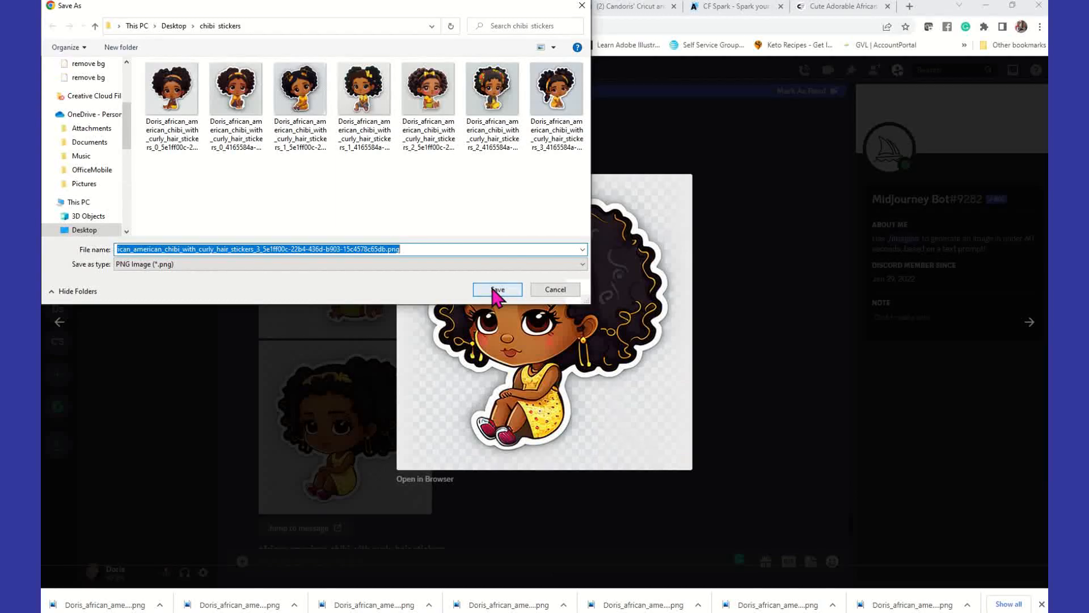
left_click(494, 291)
left_click(697, 342)
Save the first sticker of the third set, the girl with the polka-dot bow and gray skirt, to the chibi stickers folder
scroll(363, 418, "down", 3)
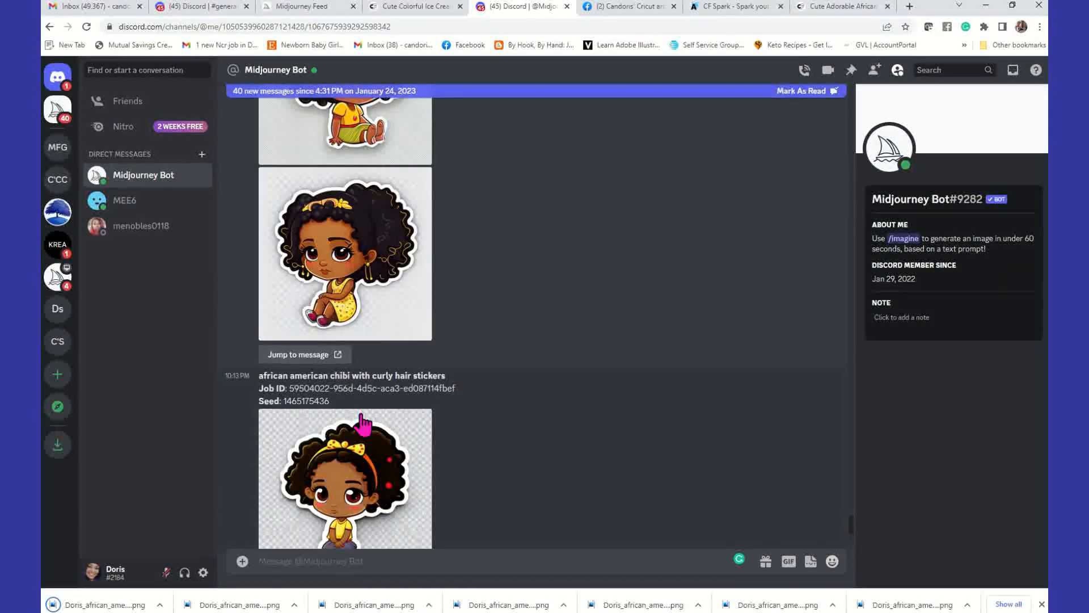
scroll(363, 422, "down", 2)
left_click(384, 380)
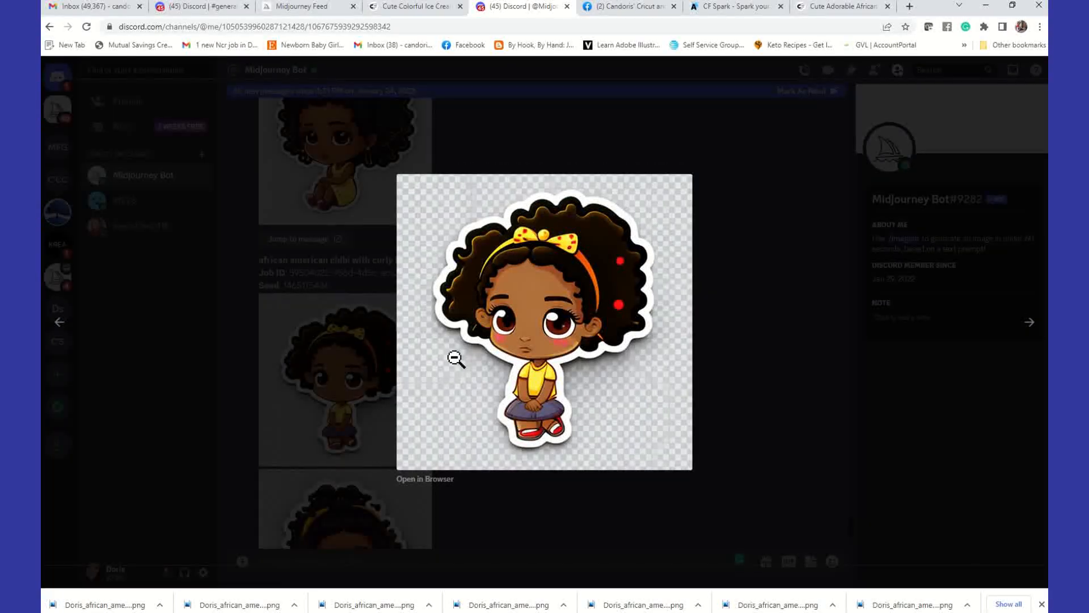
right_click(473, 347)
left_click(504, 365)
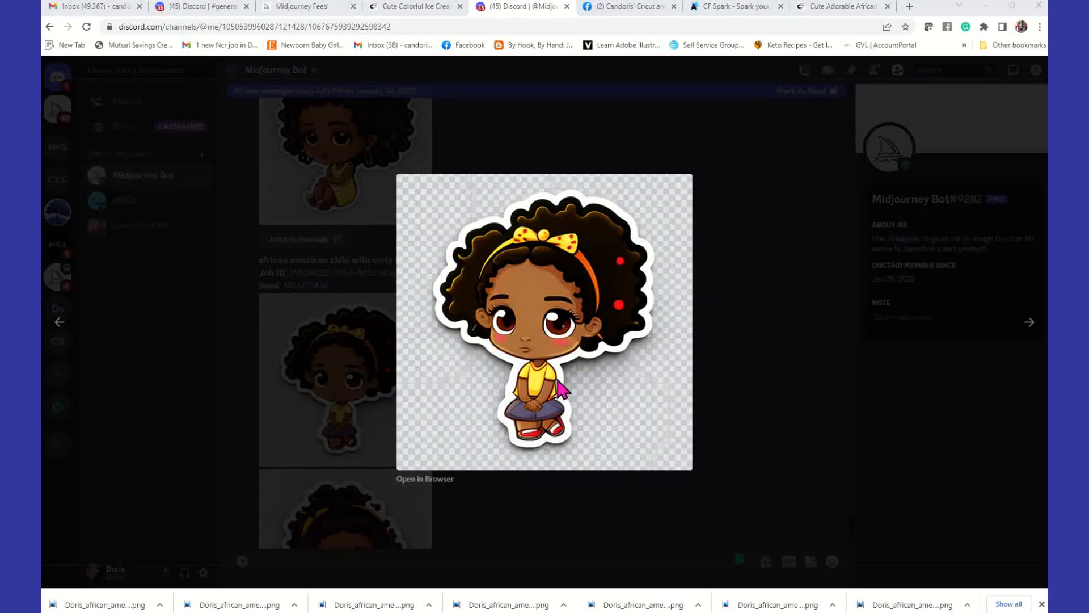
left_click(497, 289)
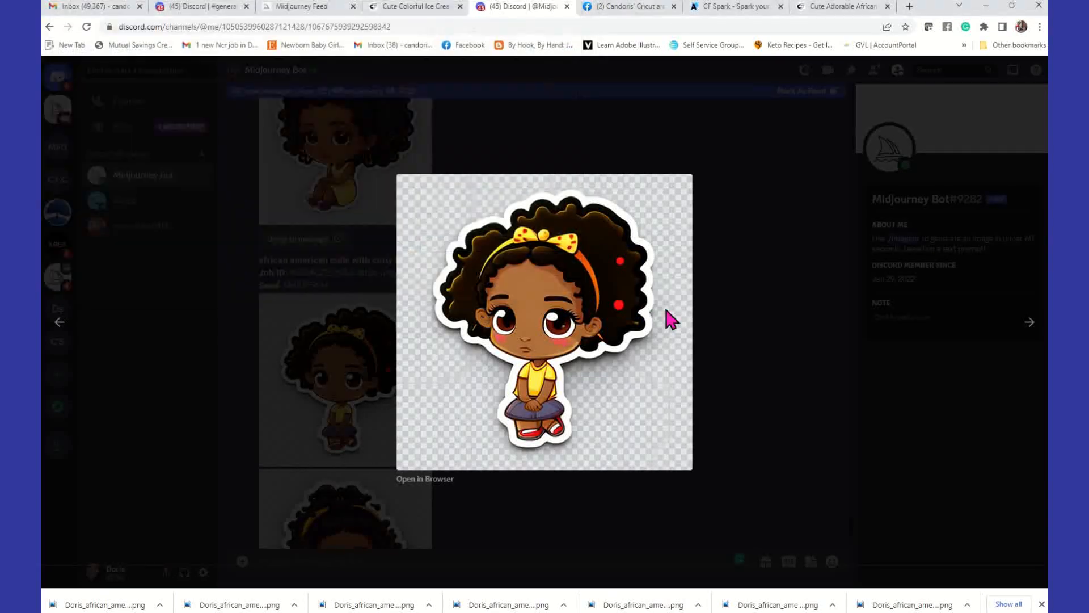
left_click(700, 312)
Save the set's second sticker, the girl with the yellow headband, topknot and jeans, to the chibi stickers folder
scroll(381, 391, "down", 3)
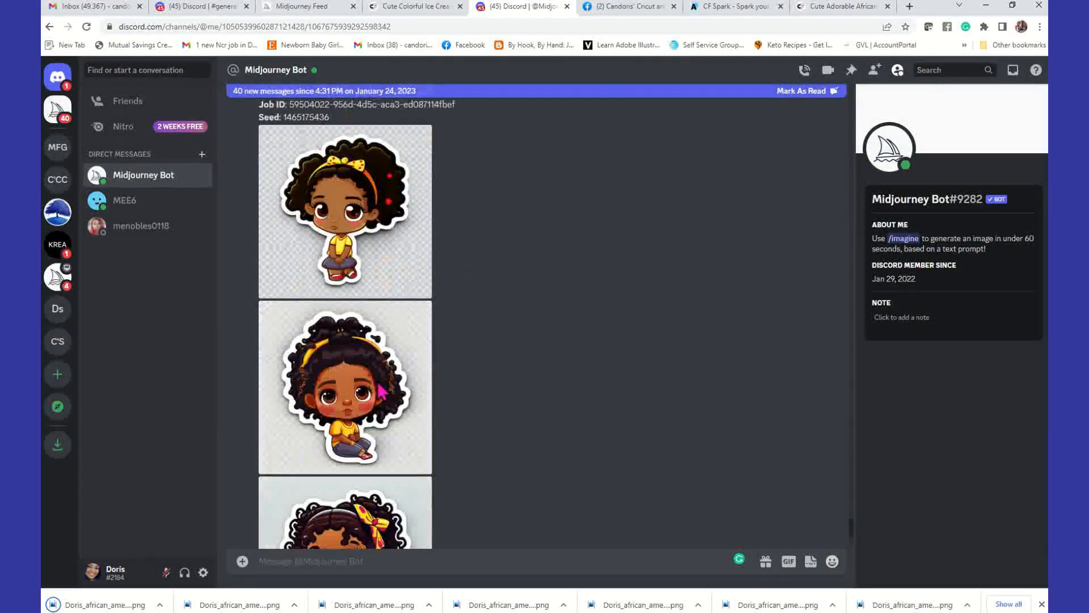
left_click(392, 391)
right_click(521, 310)
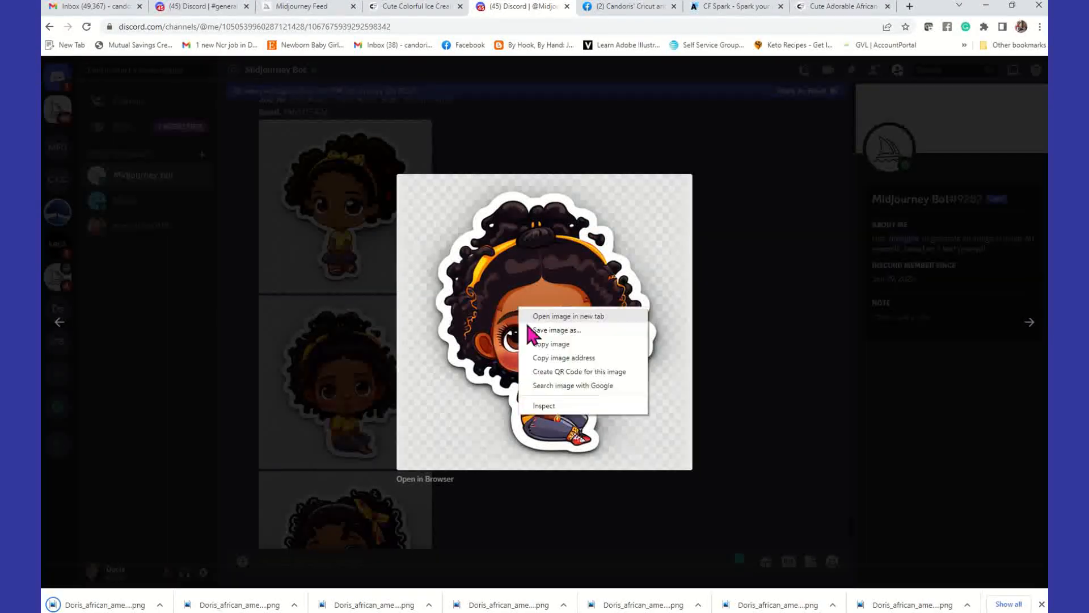
left_click(559, 345)
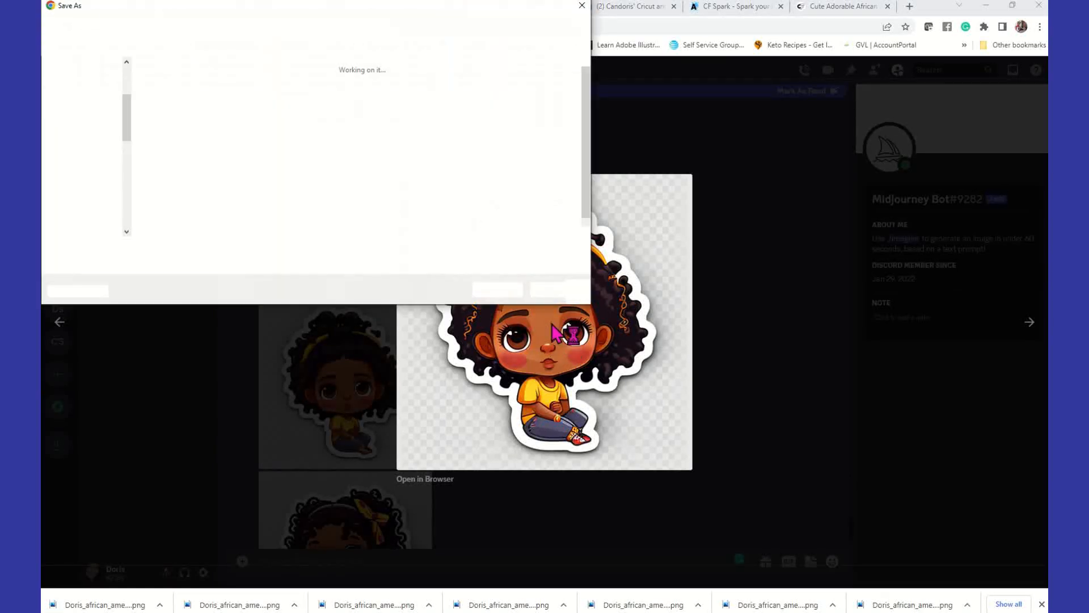
left_click(498, 291)
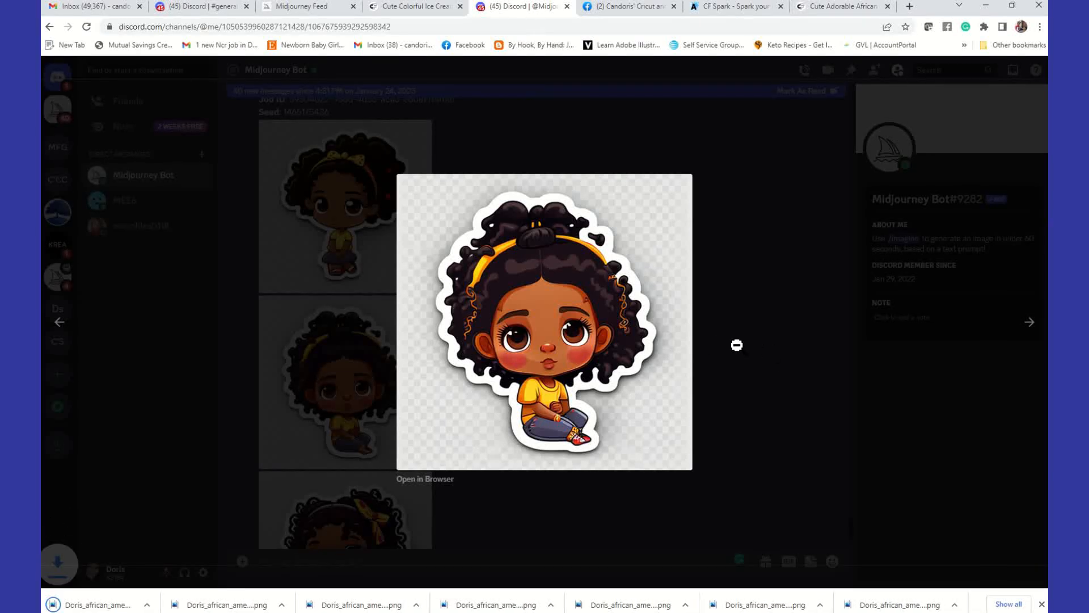
left_click(736, 343)
Save the set's third sticker, the girl with the large side bow and striped shirt, to the chibi stickers folder
scroll(491, 379, "down", 3)
left_click(360, 386)
right_click(528, 290)
left_click(546, 315)
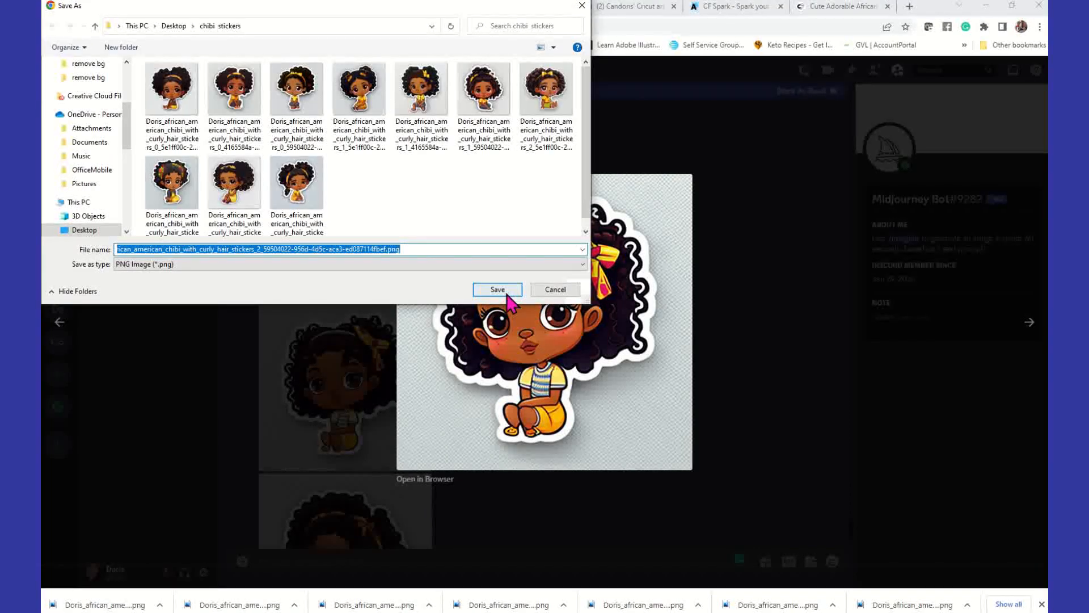
left_click(503, 291)
left_click(730, 360)
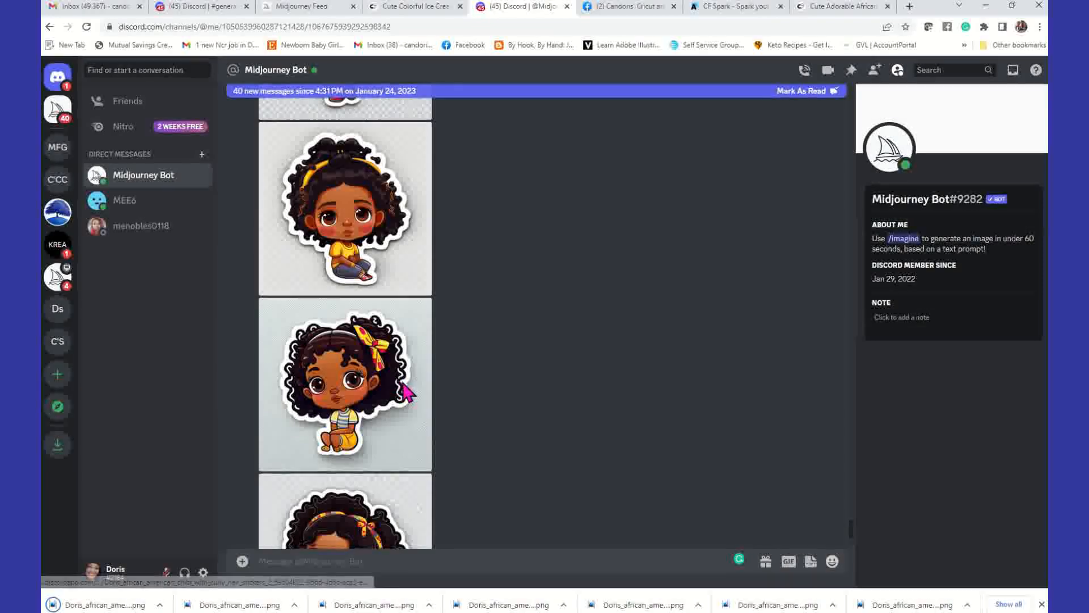
Save the set's fourth sticker, the girl with the multicolored patterned headband and yellow outfit, to the chibi stickers folder
scroll(405, 393, "down", 3)
left_click(397, 391)
right_click(554, 328)
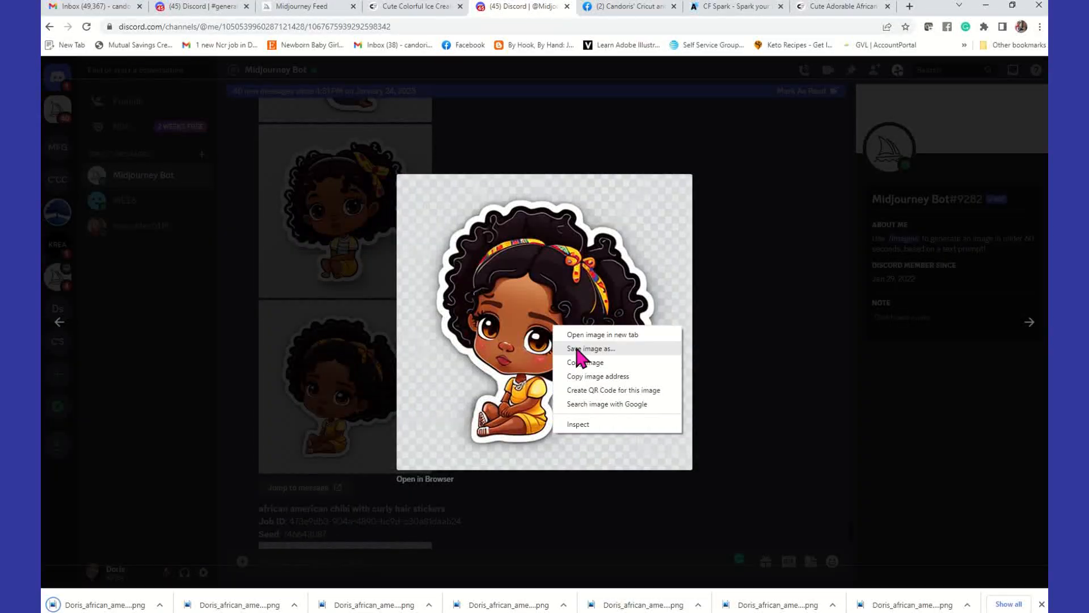
left_click(582, 350)
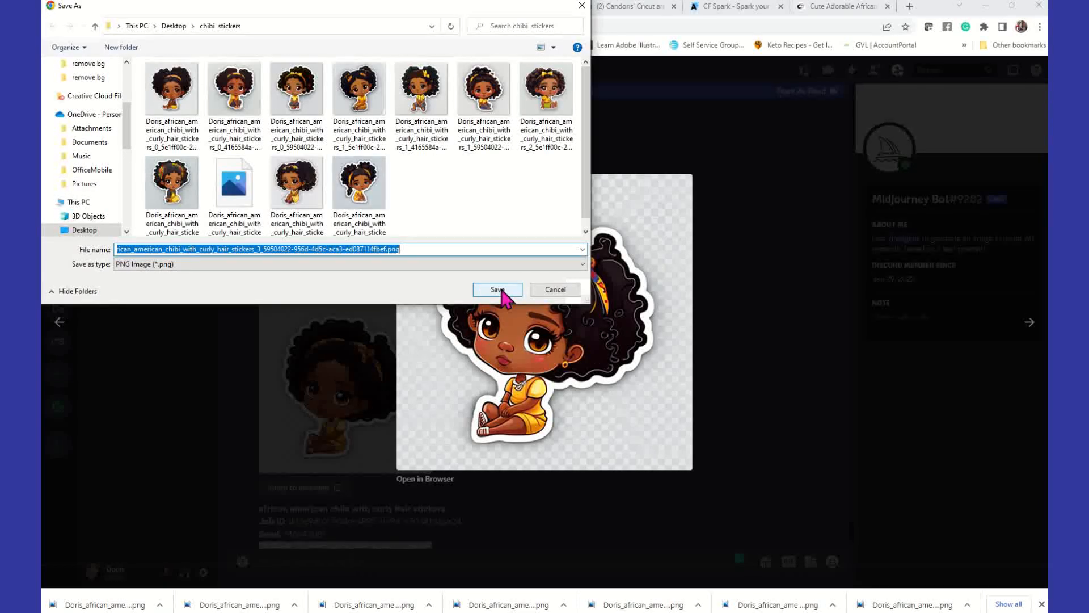
left_click(498, 289)
left_click(731, 333)
Save the first sticker of the last set, the barefoot girl with the orange flower headband, to the chibi stickers folder
scroll(408, 397, "down", 3)
scroll(401, 388, "down", 3)
left_click(399, 397)
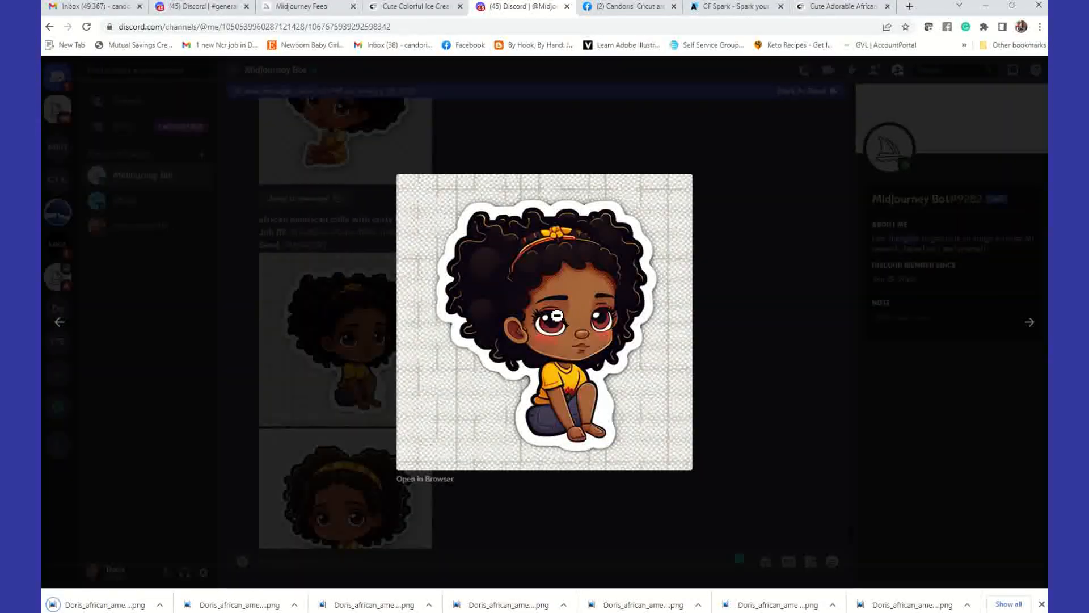
right_click(557, 317)
left_click(590, 340)
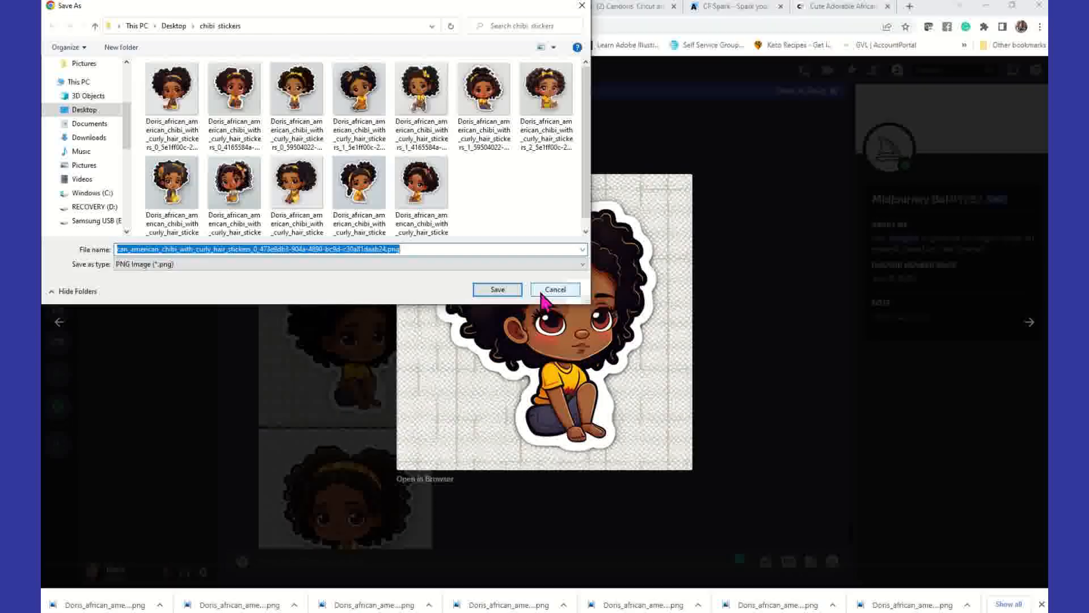
left_click(499, 290)
left_click(718, 311)
Save the last set's second sticker, the girl with the wide yellow patterned headband and two puffs, to the chibi stickers folder
scroll(442, 365, "down", 5)
left_click(393, 305)
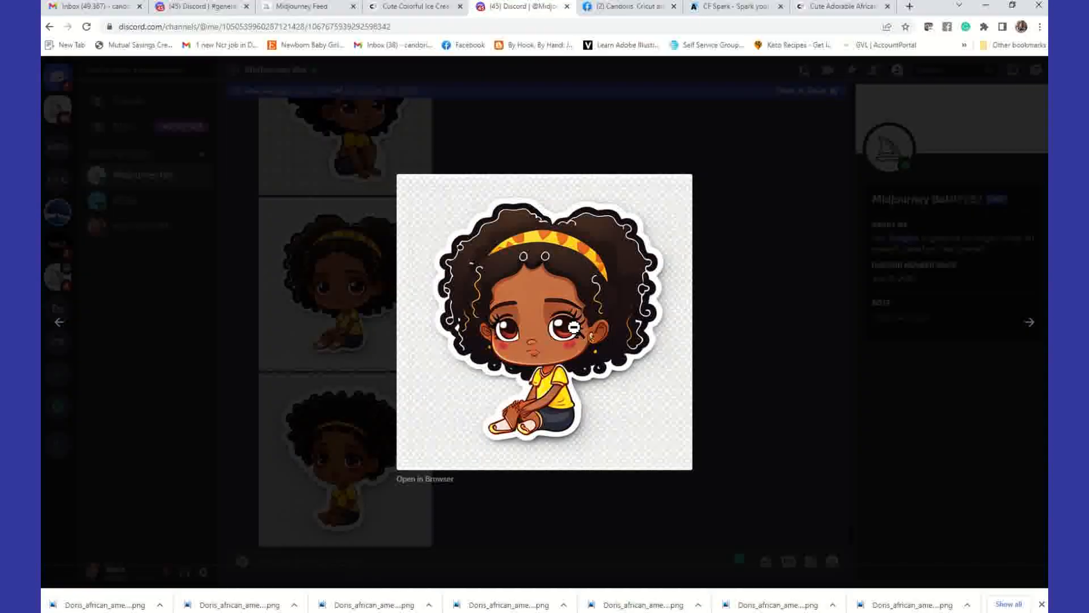
right_click(574, 328)
left_click(631, 361)
right_click(523, 244)
left_click(528, 260)
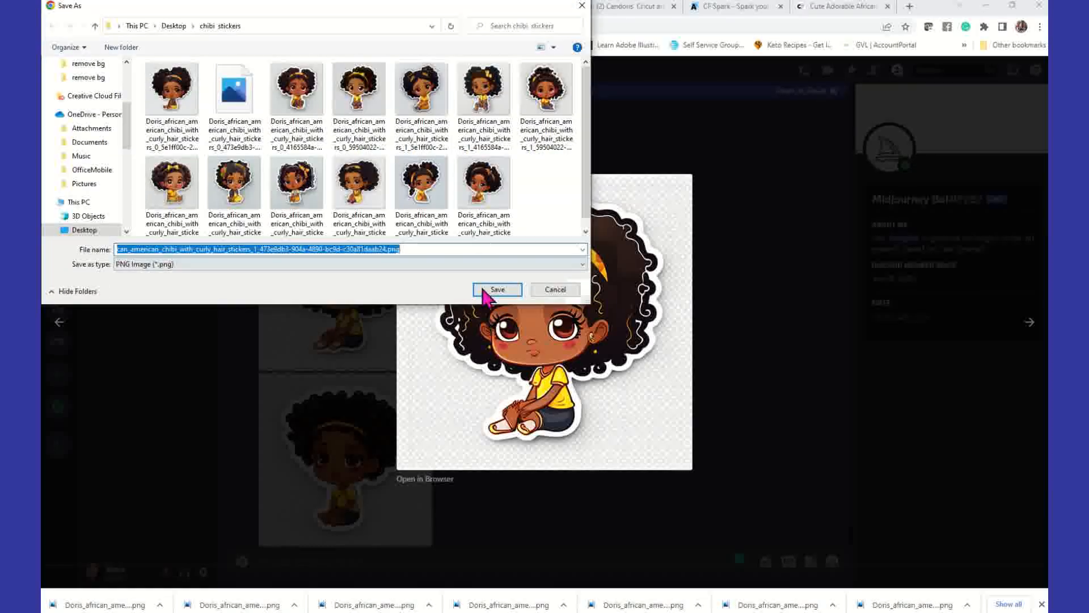
left_click(498, 289)
left_click(718, 301)
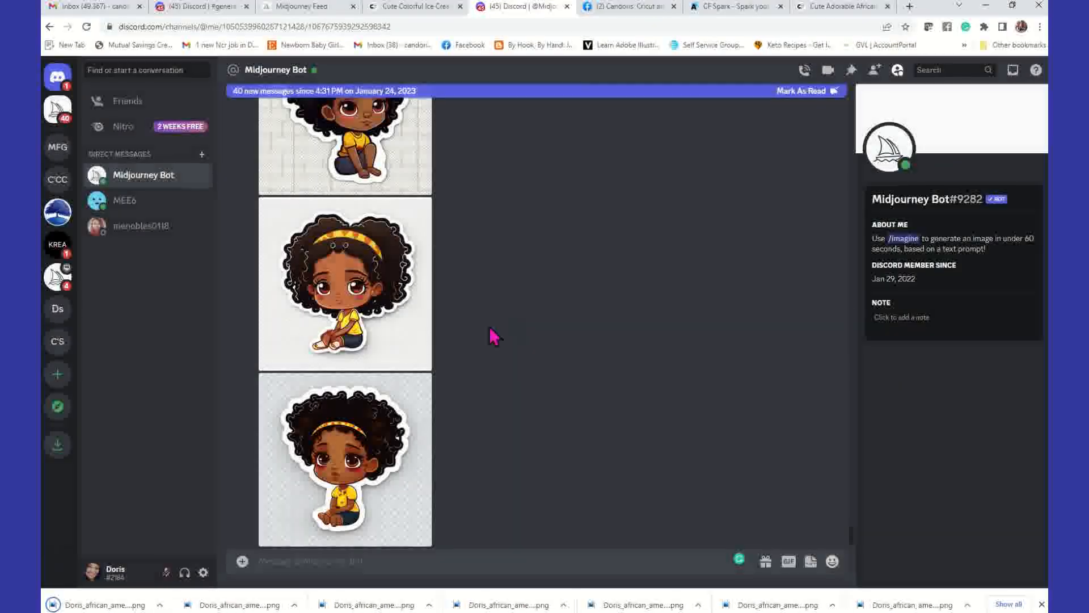
Save the last set's third sticker, the girl with the thin patterned headband and dark shorts, to the chibi stickers folder
scroll(359, 429, "down", 1)
left_click(380, 341)
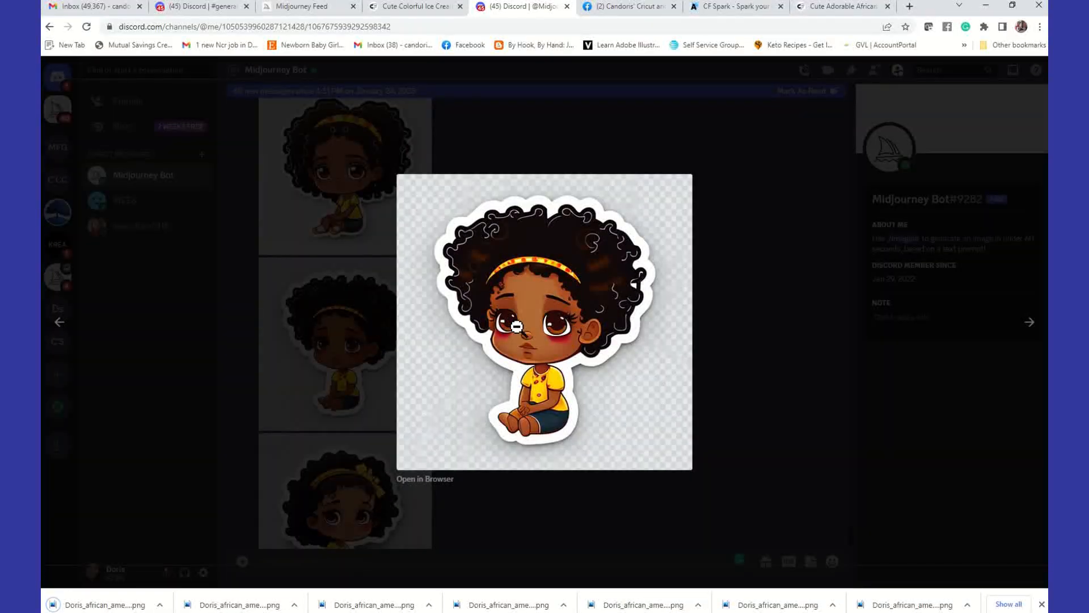
right_click(561, 319)
left_click(581, 332)
left_click(497, 289)
key("Escape")
Save the last set's fourth sticker, the girl with the yellow bow headband and denim shorts, to the chibi stickers folder
scroll(397, 406, "down", 3)
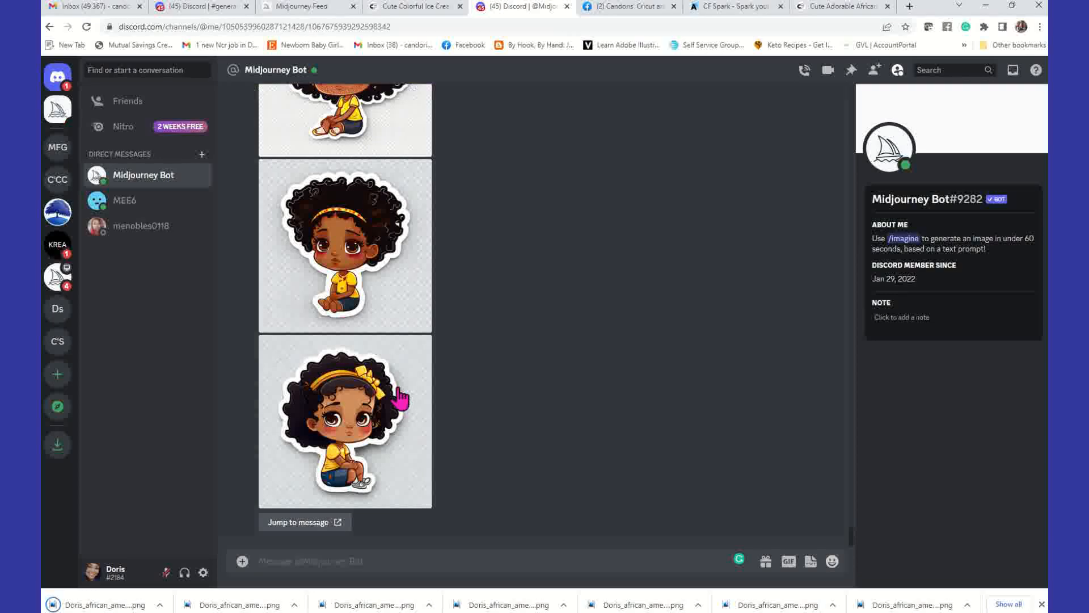
left_click(401, 398)
right_click(535, 313)
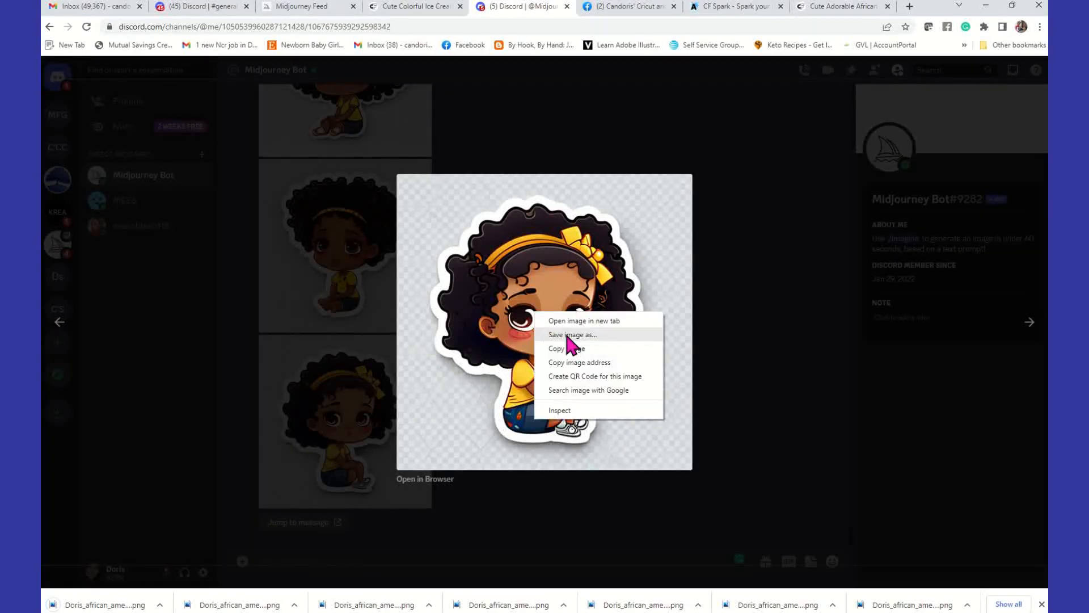
left_click(568, 336)
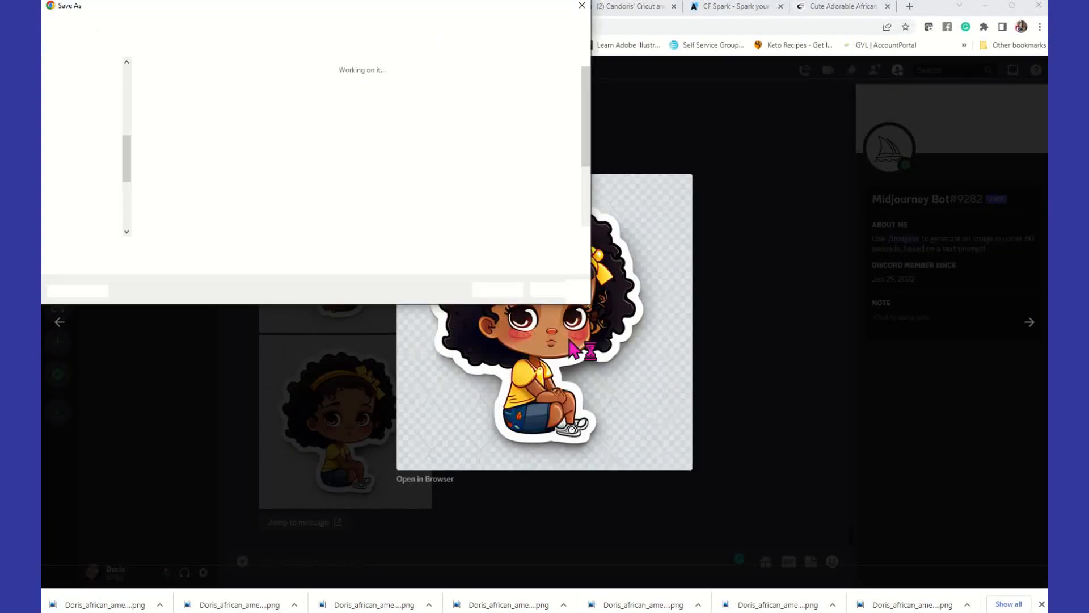
left_click(504, 288)
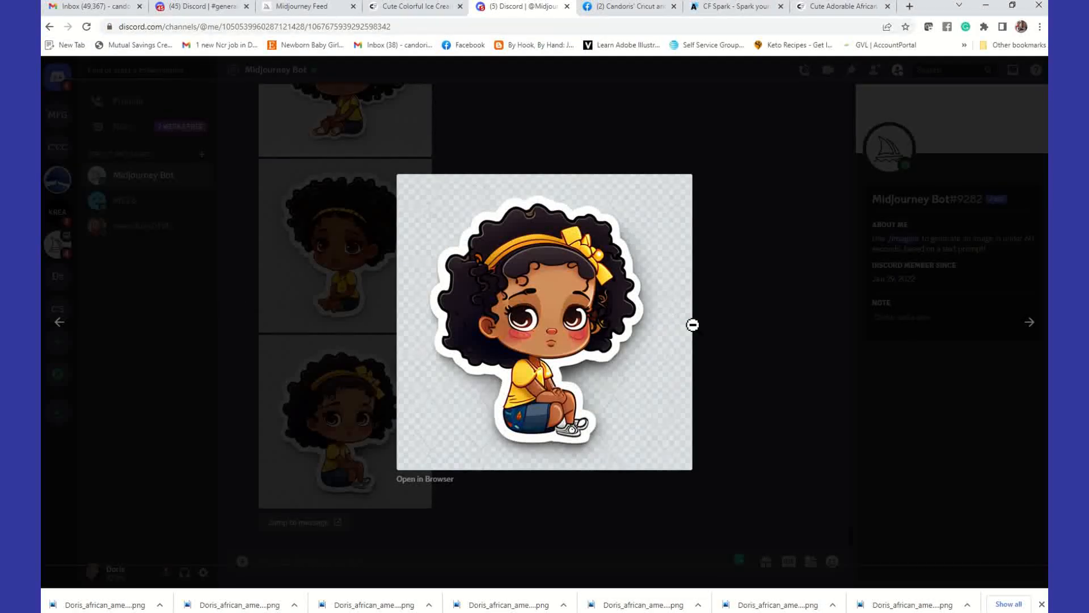
left_click(737, 338)
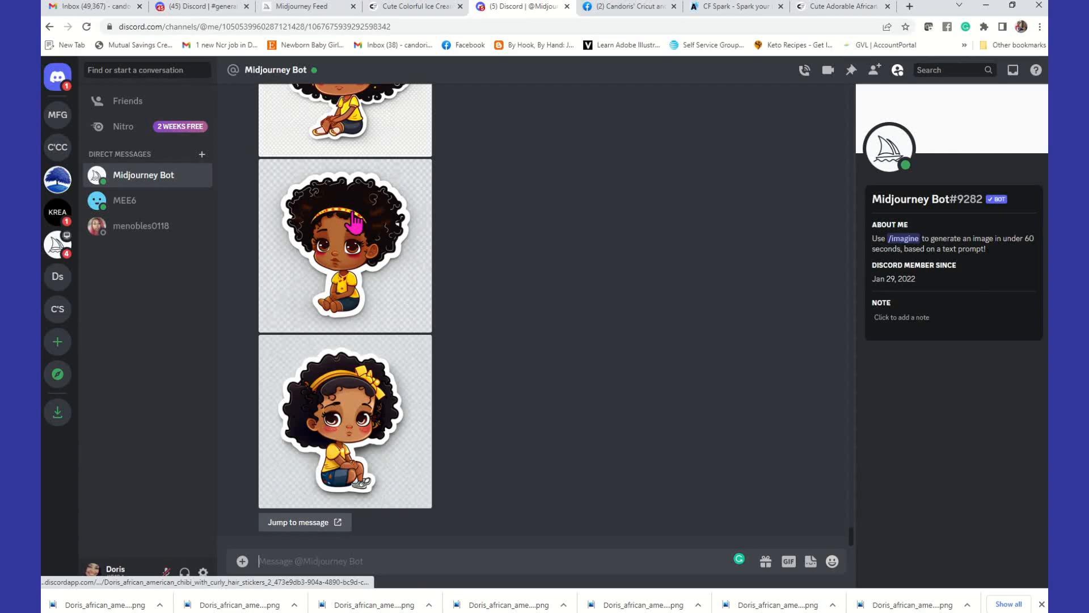
Review the chibi sticker sets in the Midjourney Bot conversation from the last set back to the first
scroll(362, 369, "up", 10)
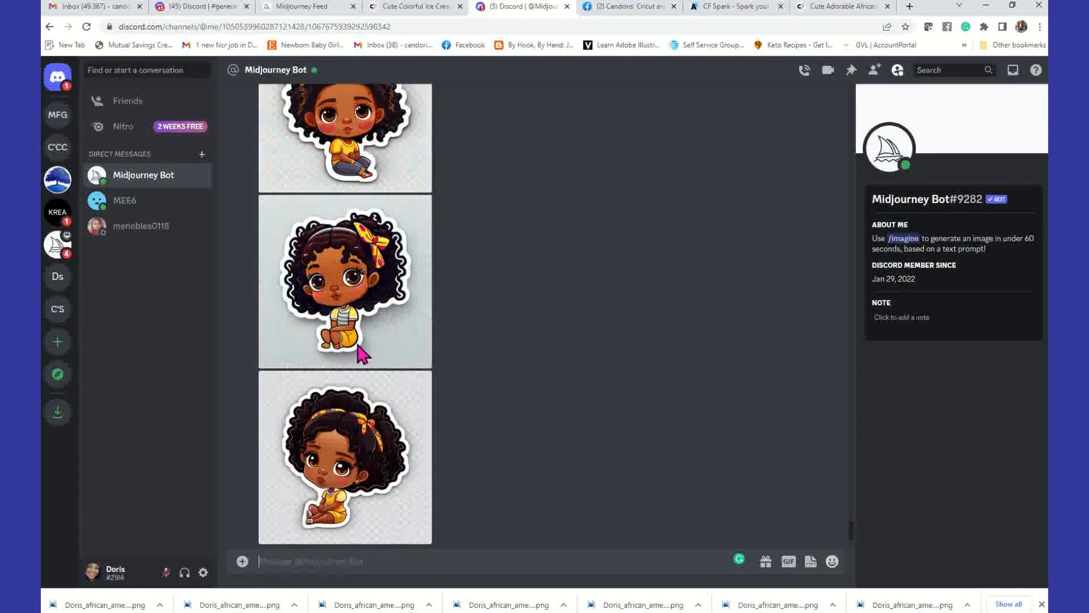
scroll(360, 352, "up", 10)
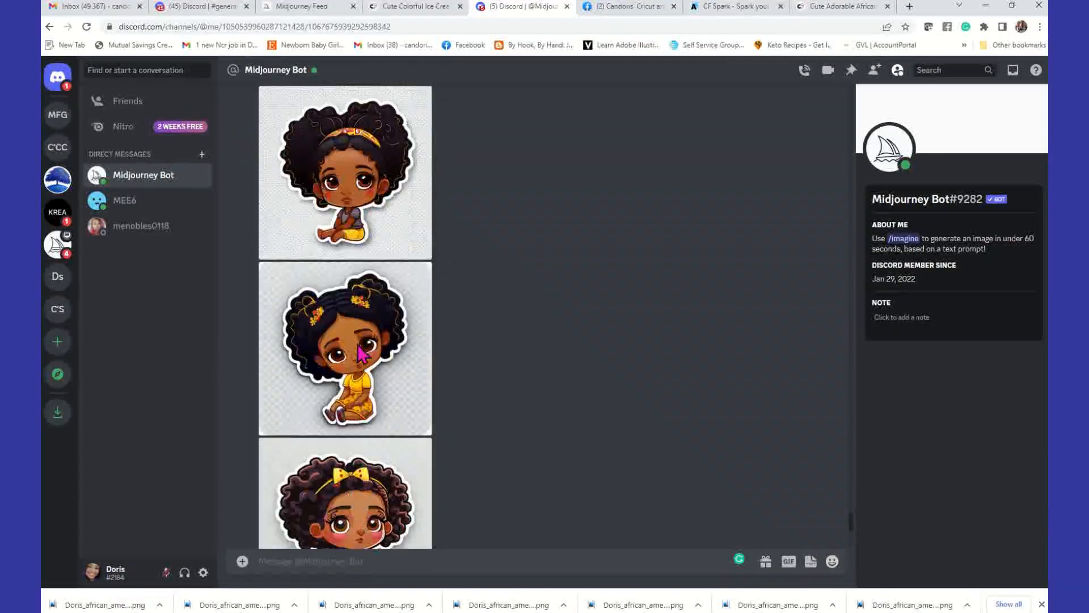
scroll(362, 354, "up", 10)
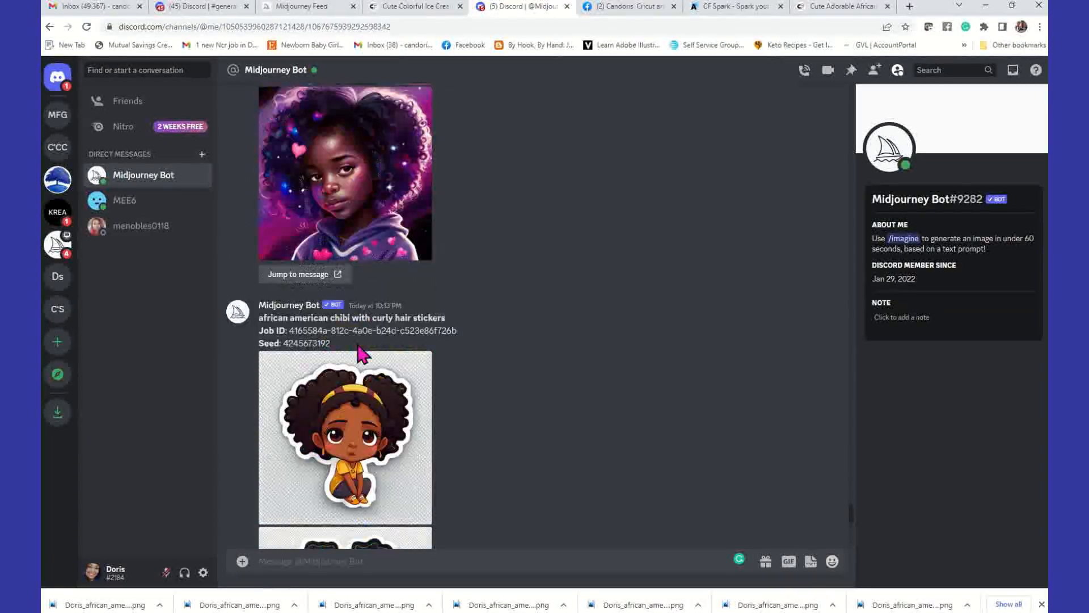
Review the chibi sticker sets in the Midjourney Bot conversation from the first set down to the last
scroll(362, 354, "down", 10)
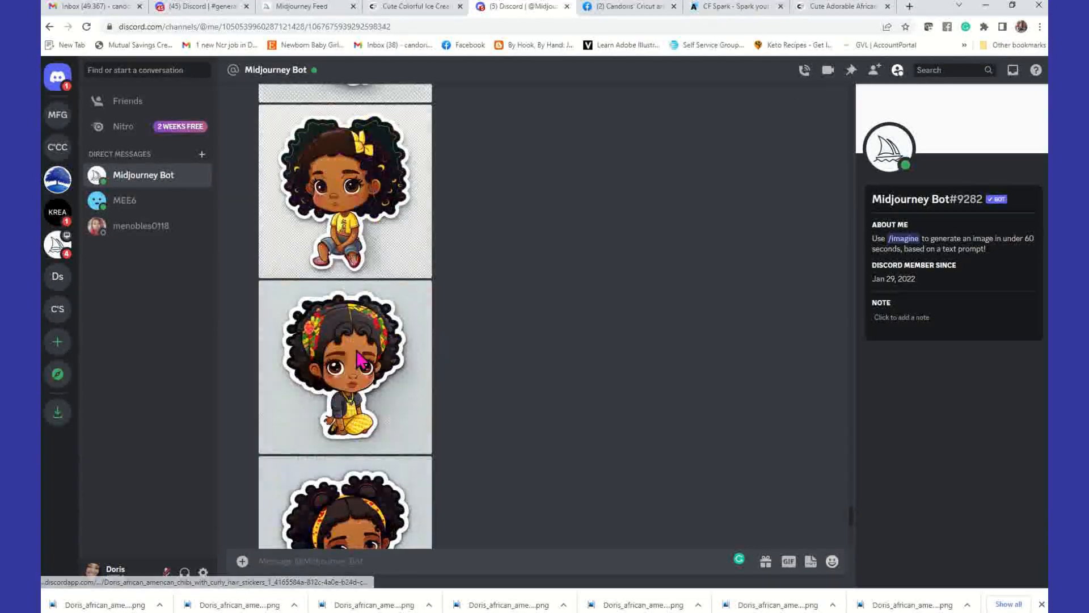
scroll(362, 363, "down", 10)
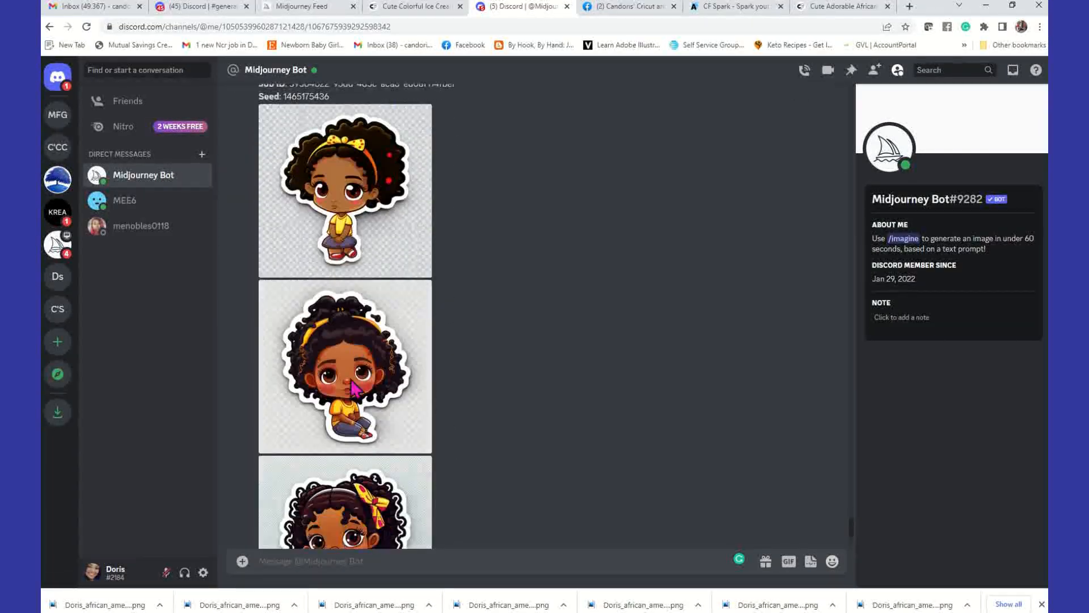
scroll(349, 392, "down", 9)
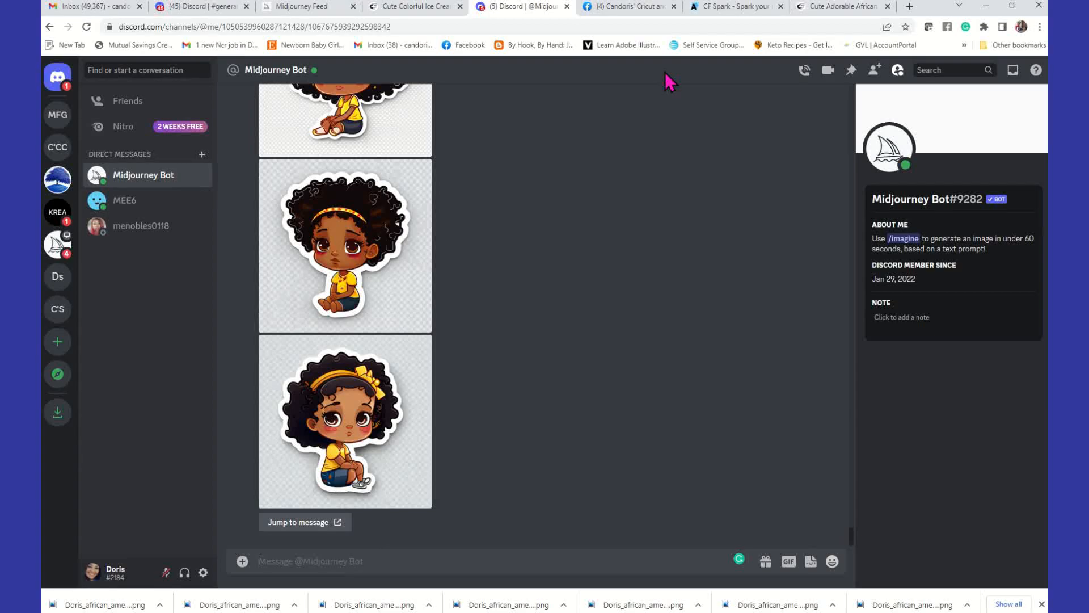
Examine the Creative Fabrica page for the Cute Adorable African American Little Girl Sticker, including the prompt used
left_click(823, 8)
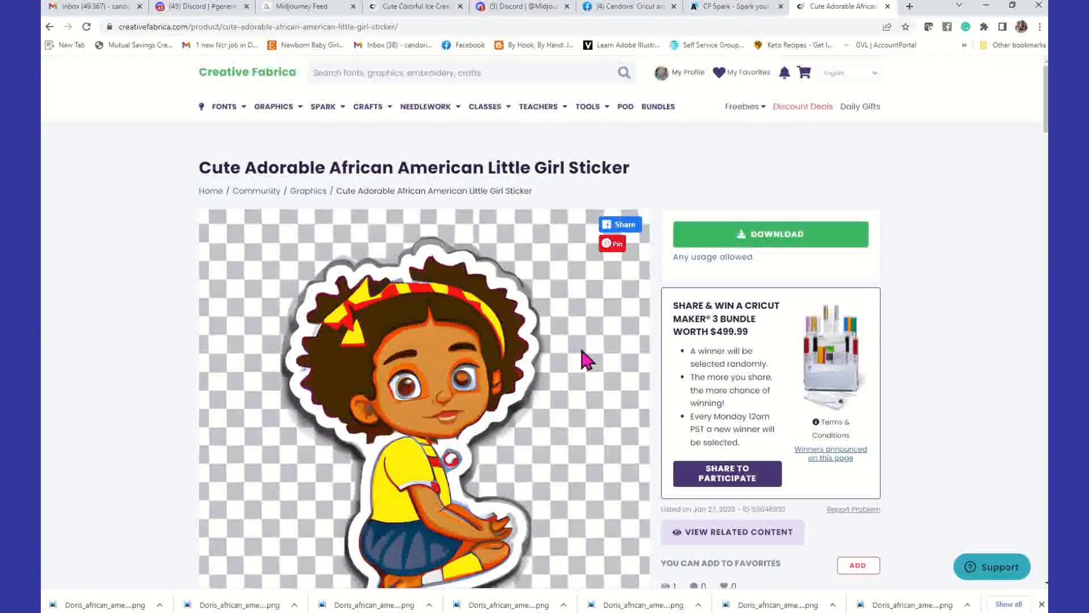
scroll(525, 287, "down", 3)
scroll(294, 159, "up", 2)
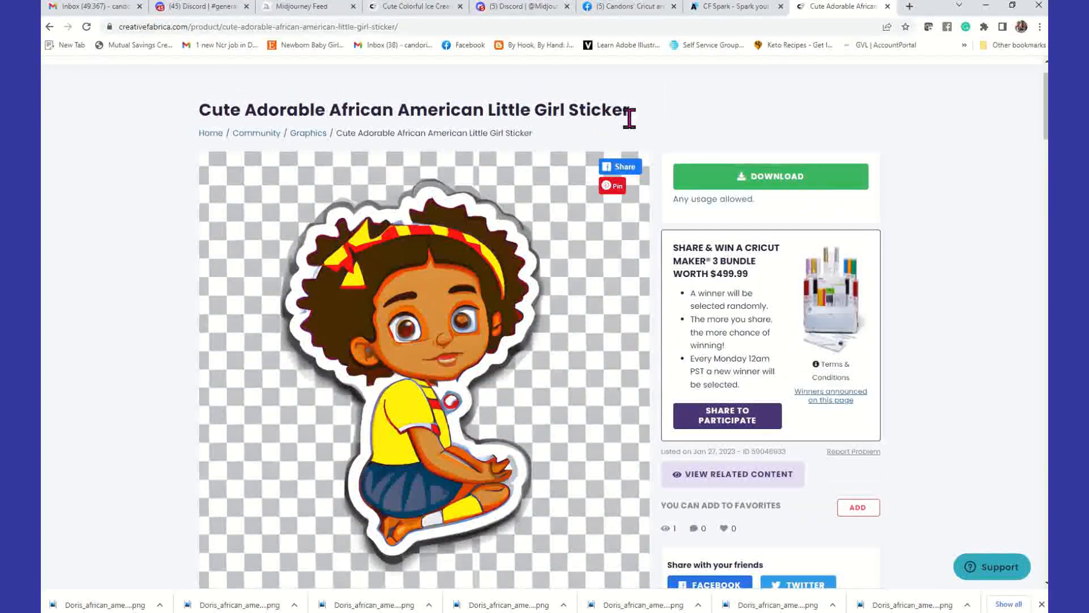
scroll(618, 148, "down", 3)
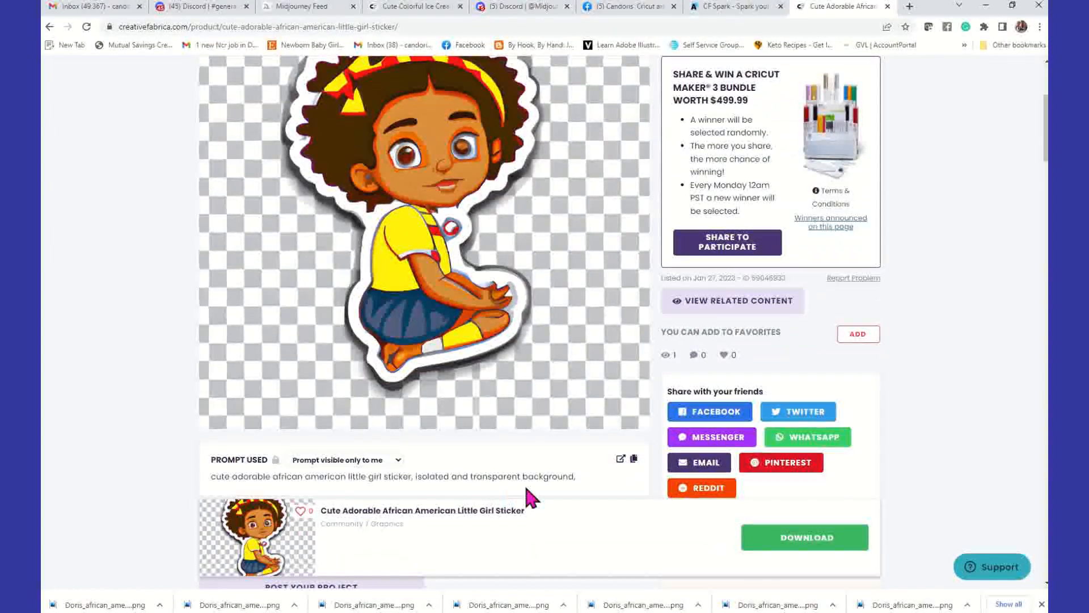
scroll(539, 340, "up", 4)
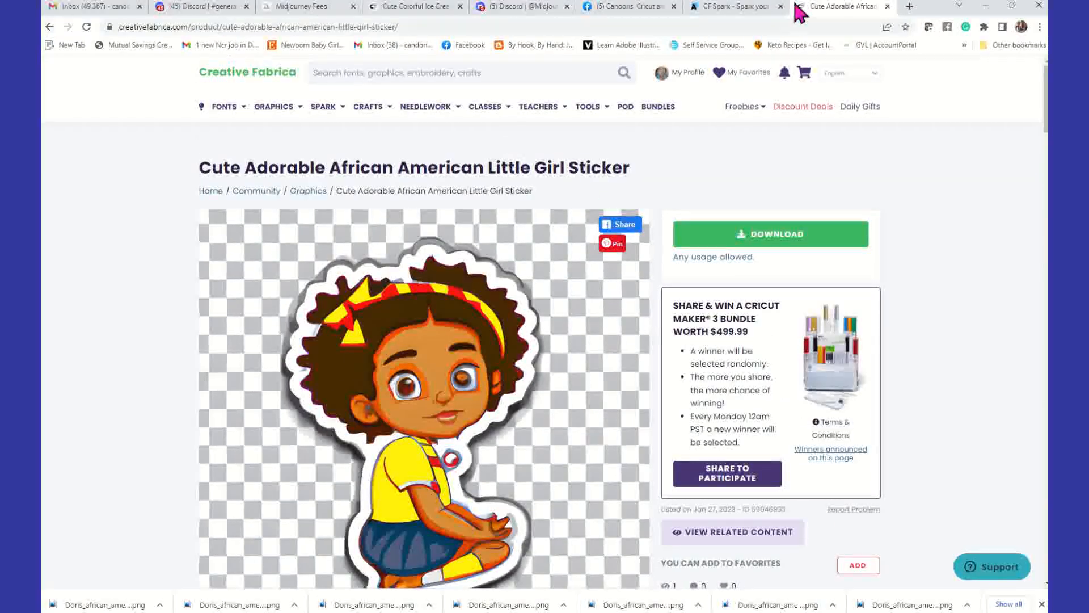
Open remove.bg/upload in place of the Creative Fabrica sticker page
left_click(743, 27)
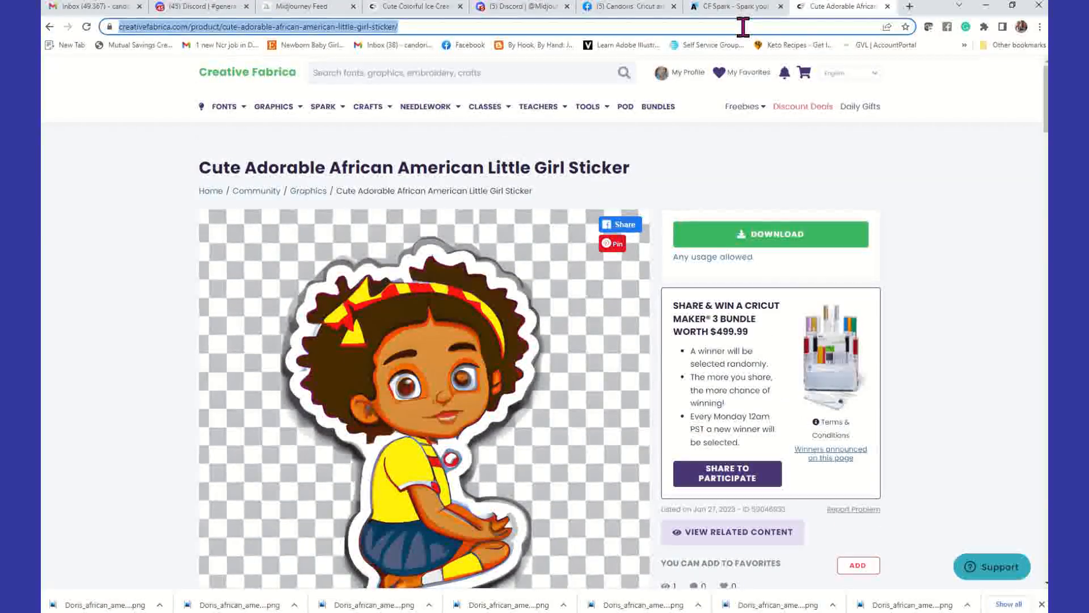
type("remove.bg/upload")
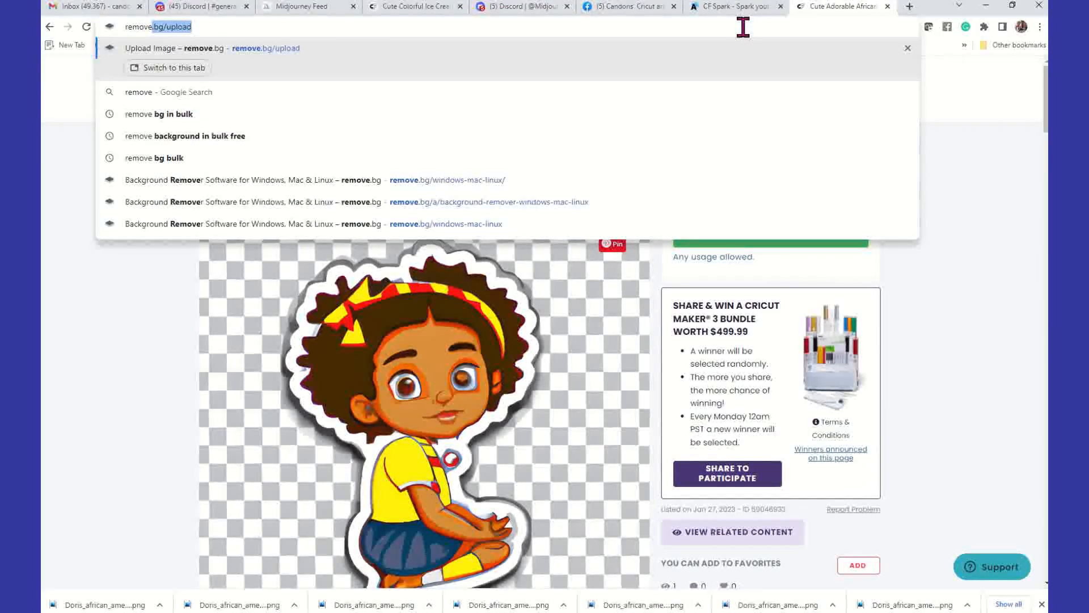
key("Return")
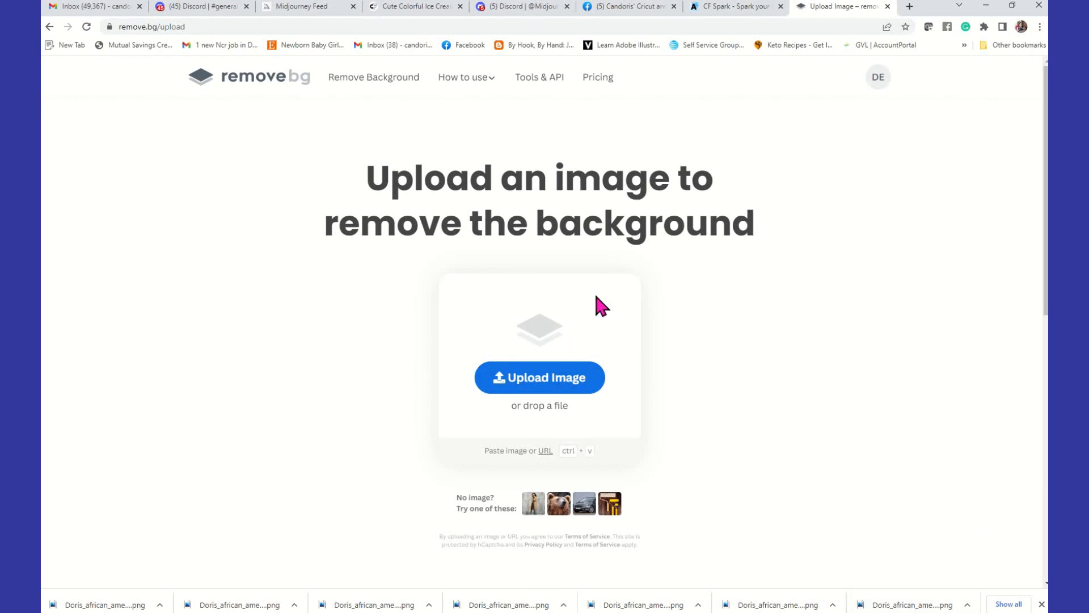
Upload the first sticker image from the Desktop's chibi stickers folder for background removal
left_click(546, 379)
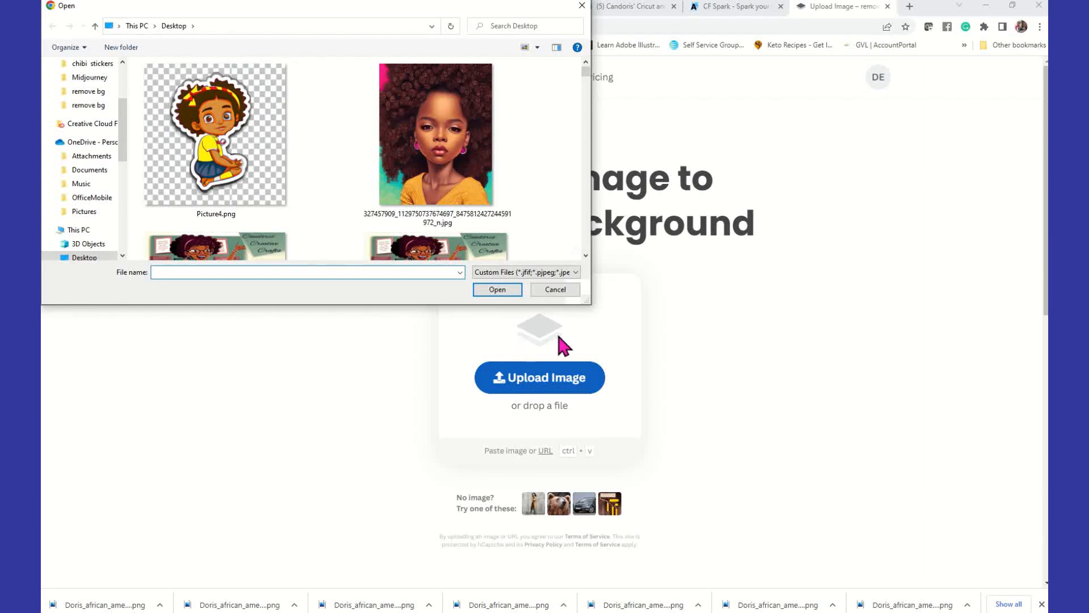
scroll(117, 121, "up", 5)
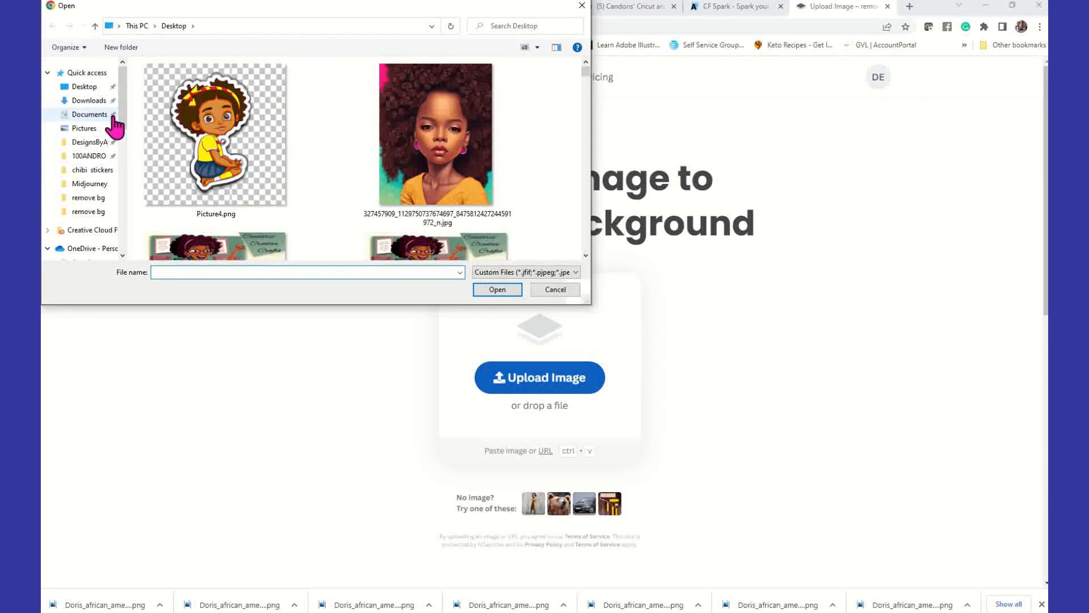
left_click(96, 90)
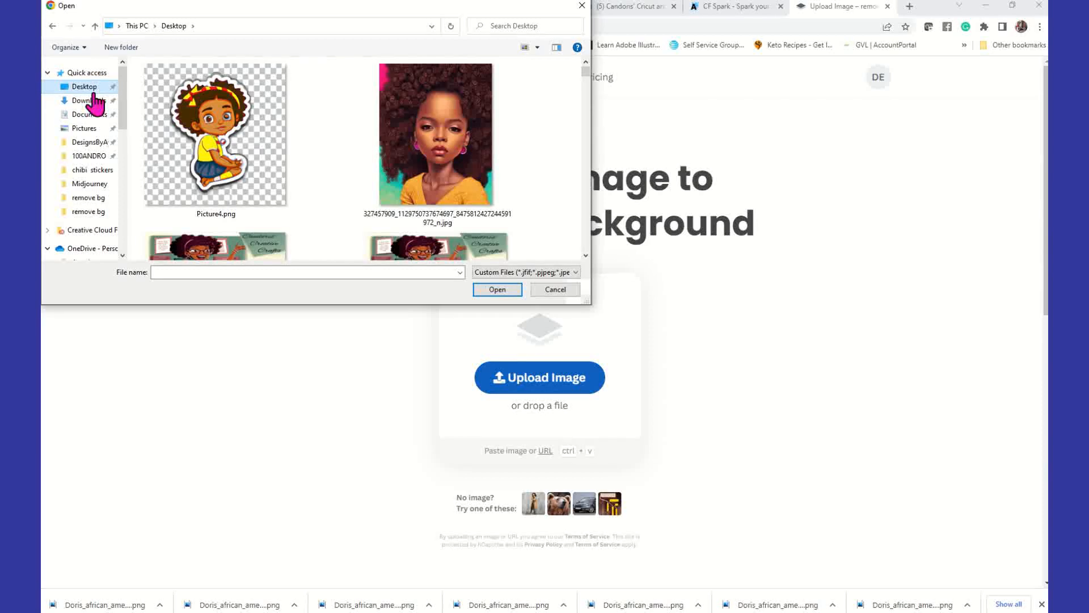
scroll(348, 136, "down", 10)
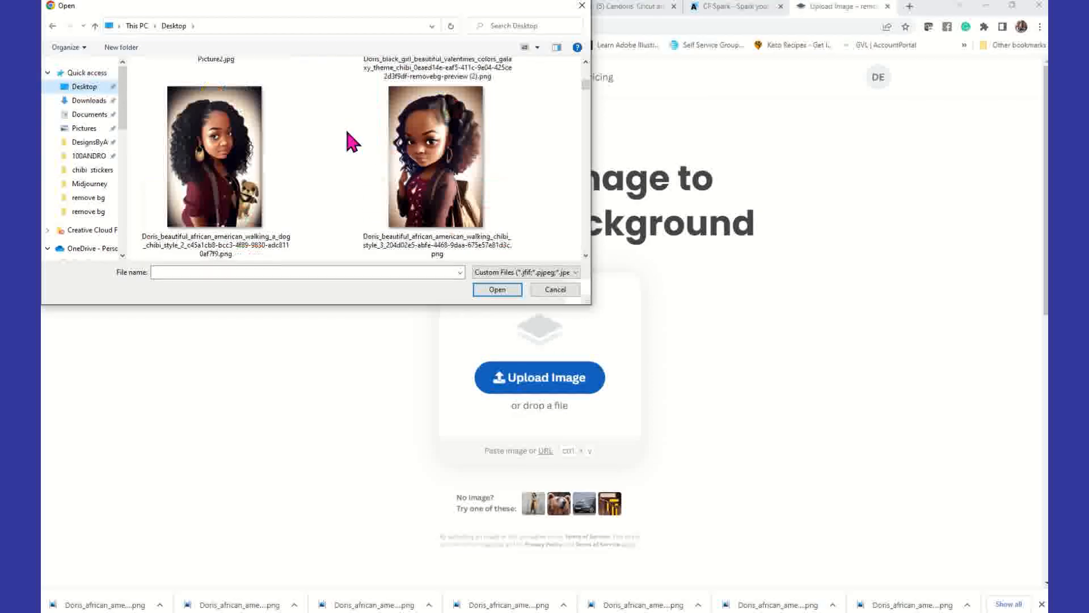
scroll(335, 187, "down", 10)
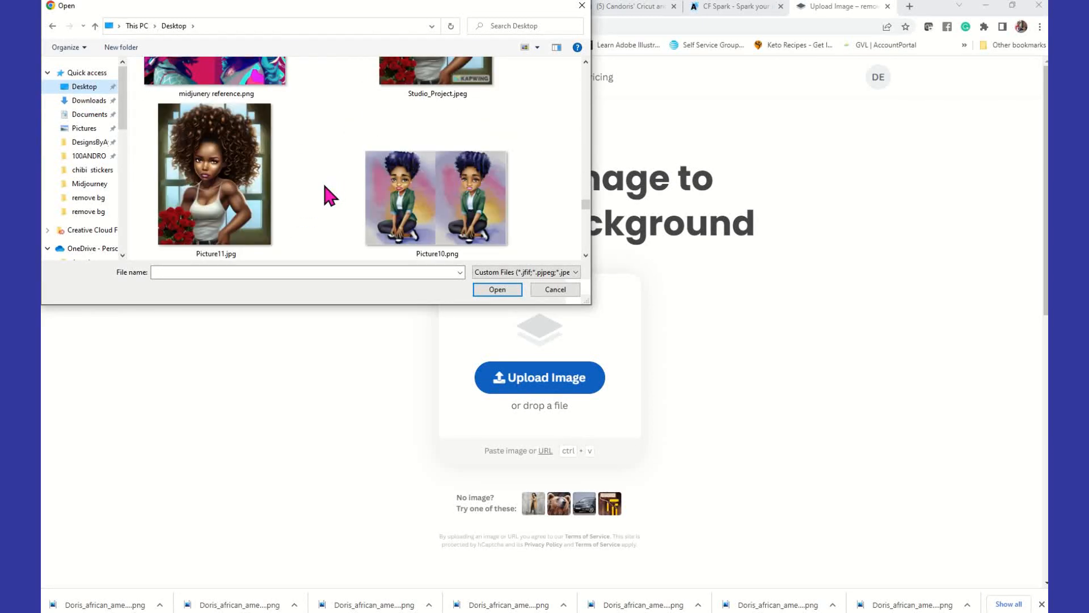
scroll(325, 187, "down", 10)
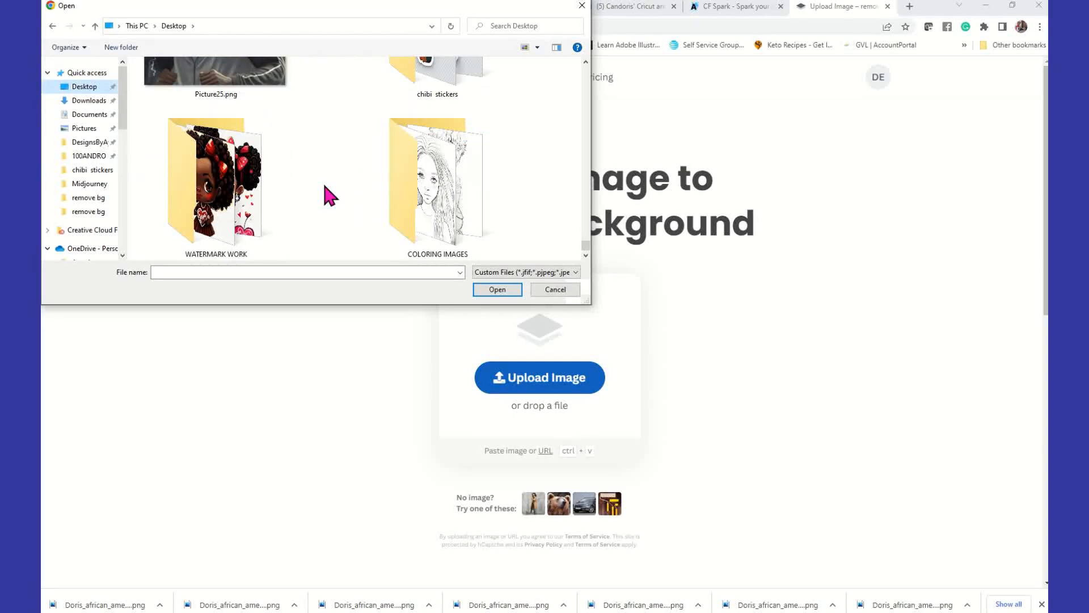
scroll(328, 193, "up", 3)
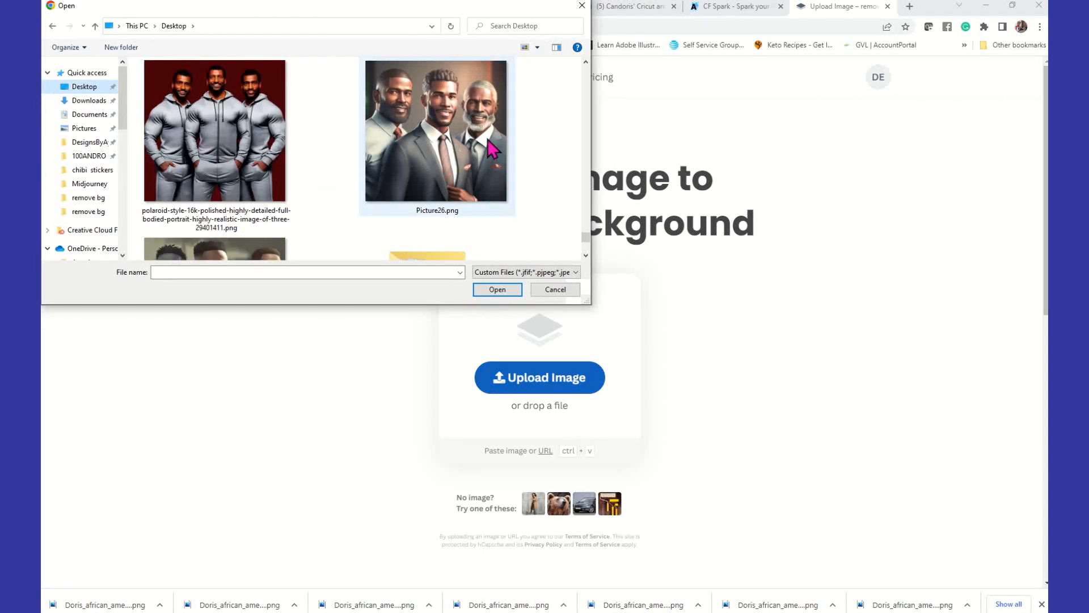
scroll(486, 166, "down", 1)
double_click(485, 164)
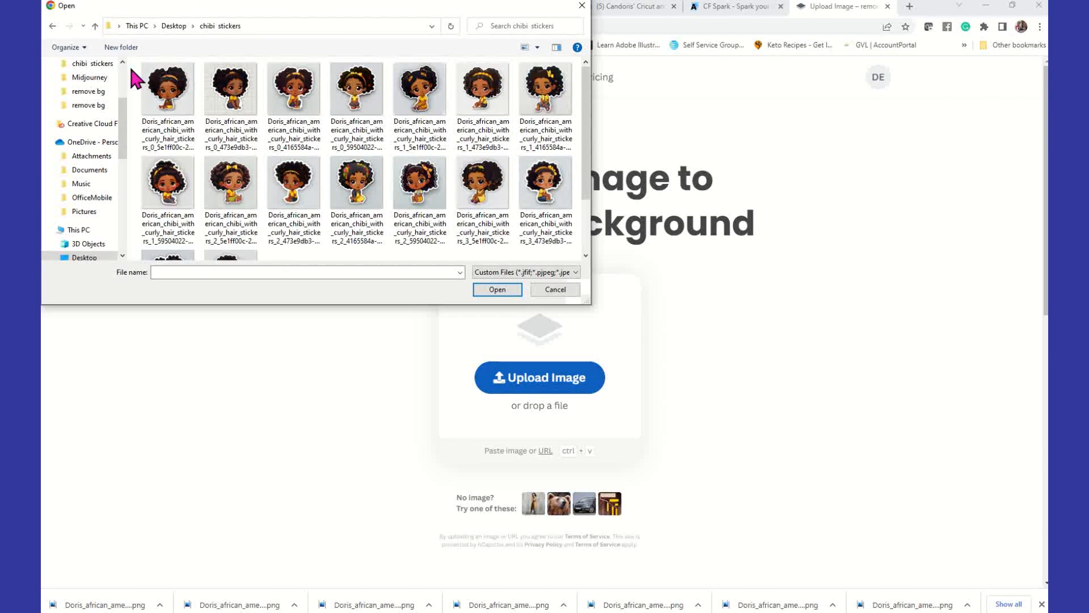
left_click(173, 122)
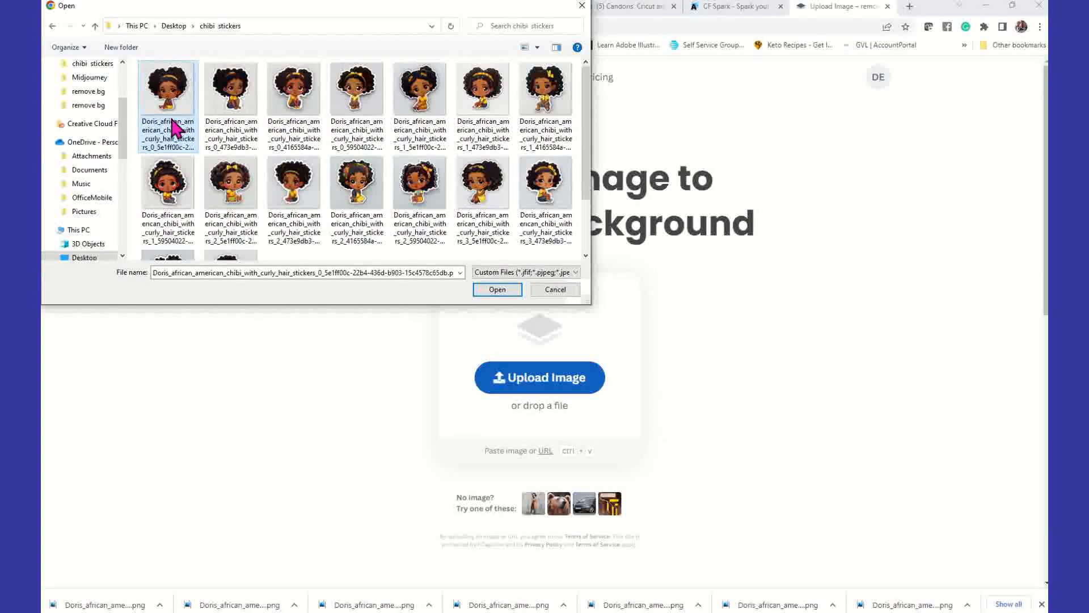
left_click(499, 290)
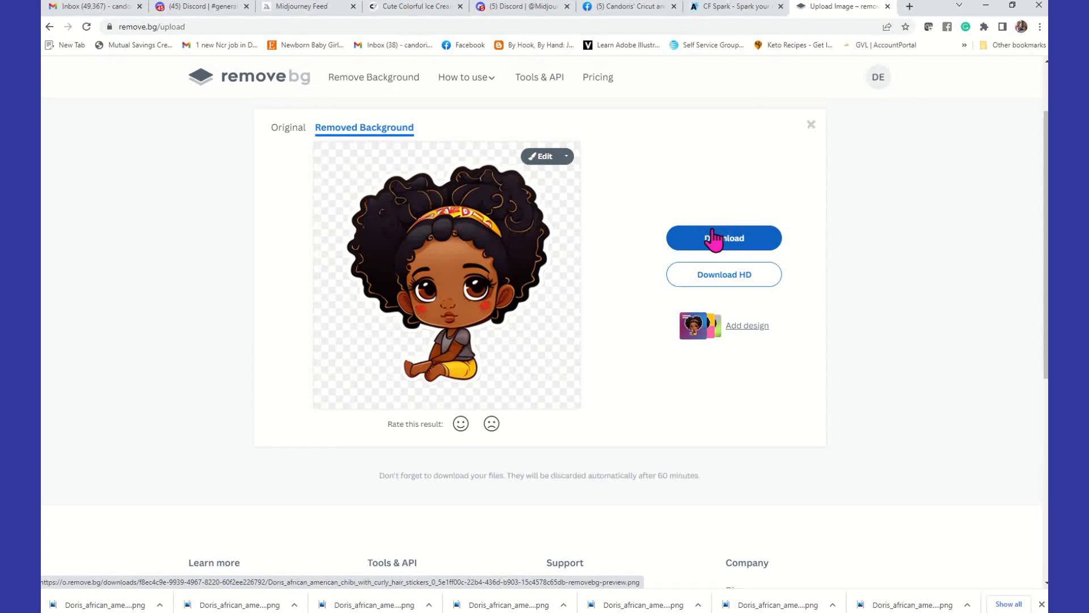
Open the cut-out sticker for editing and try several photo backgrounds, including the sunset gradient, the blurred lights and the concrete wall
left_click(549, 160)
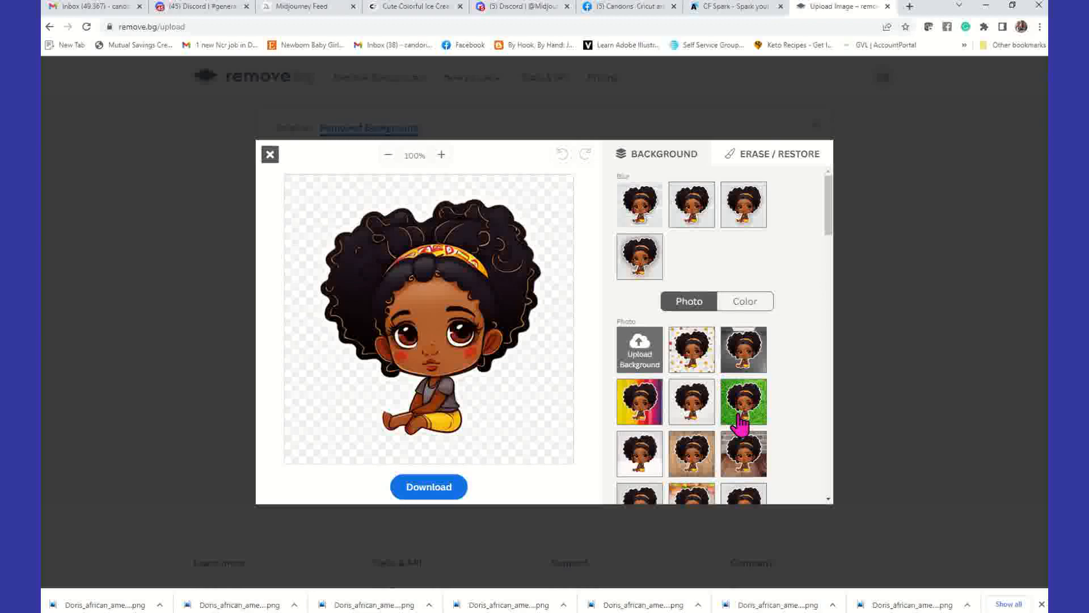
scroll(748, 385, "down", 3)
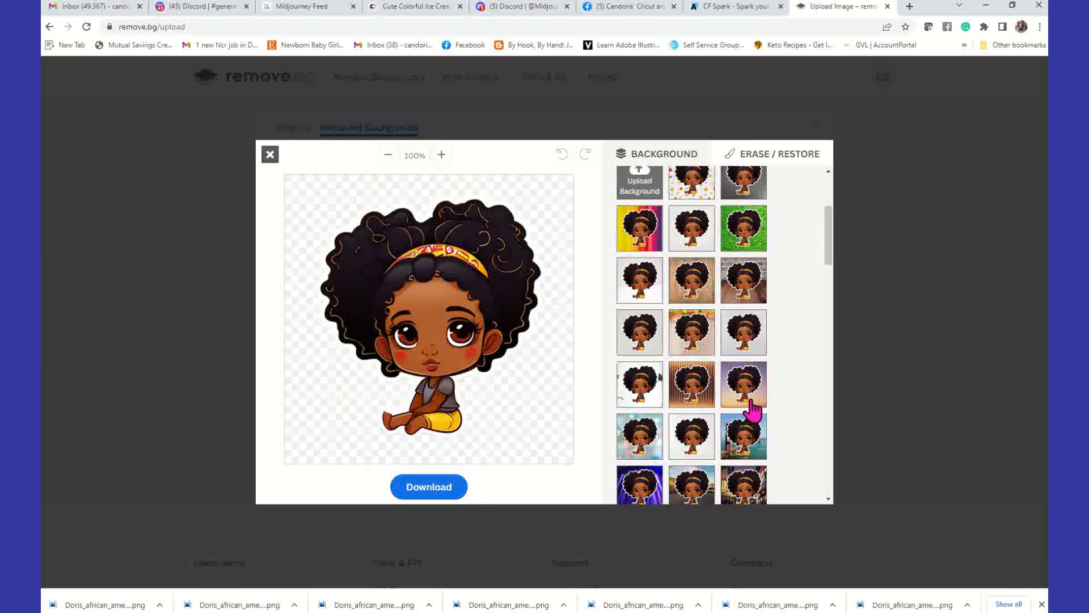
left_click(754, 404)
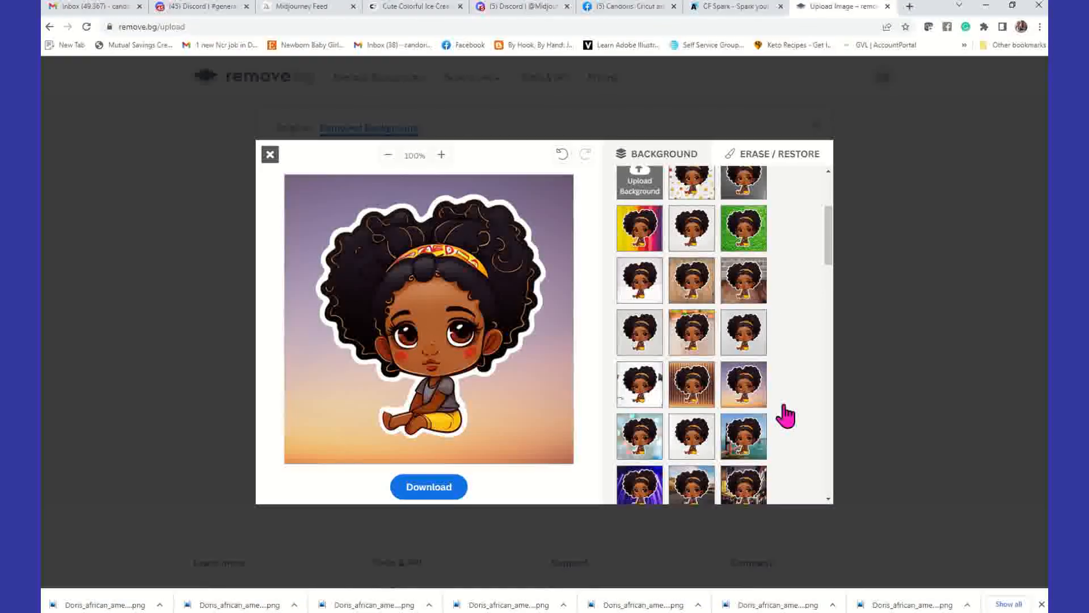
left_click(655, 441)
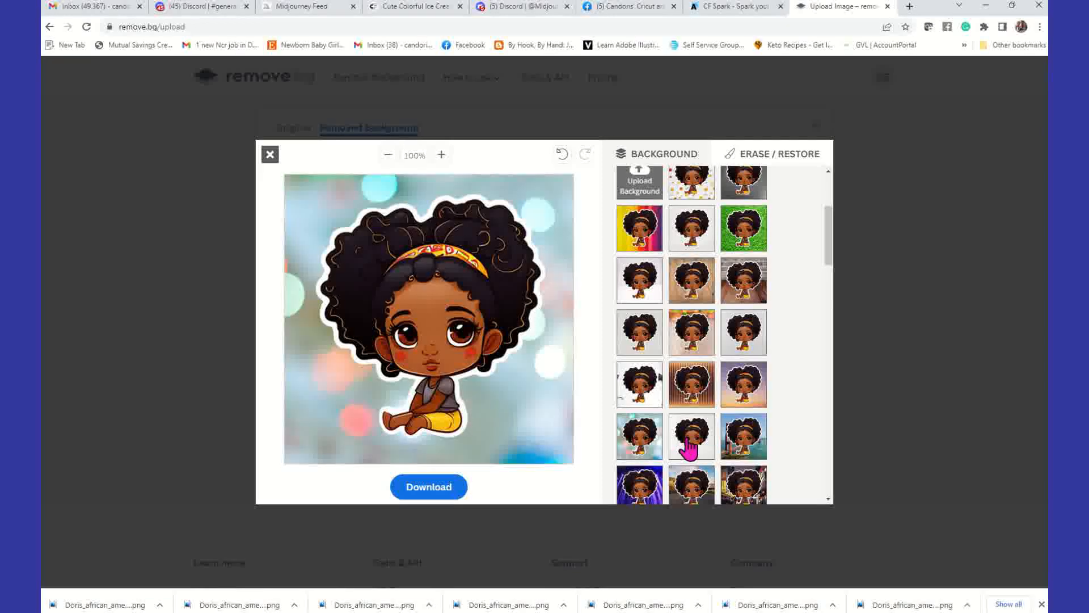
left_click(688, 451)
scroll(726, 408, "down", 3)
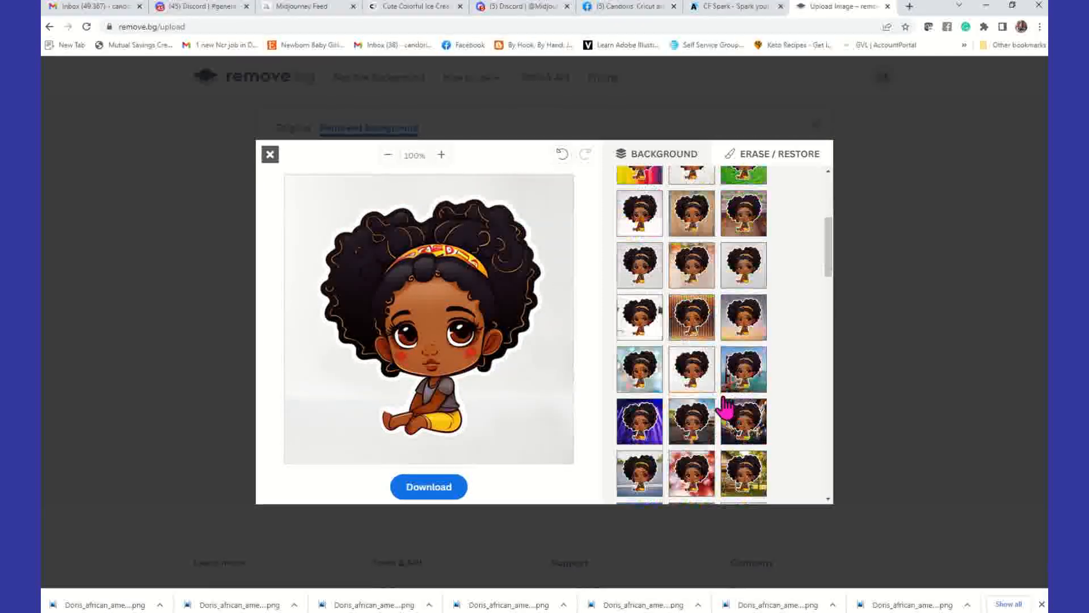
left_click(699, 379)
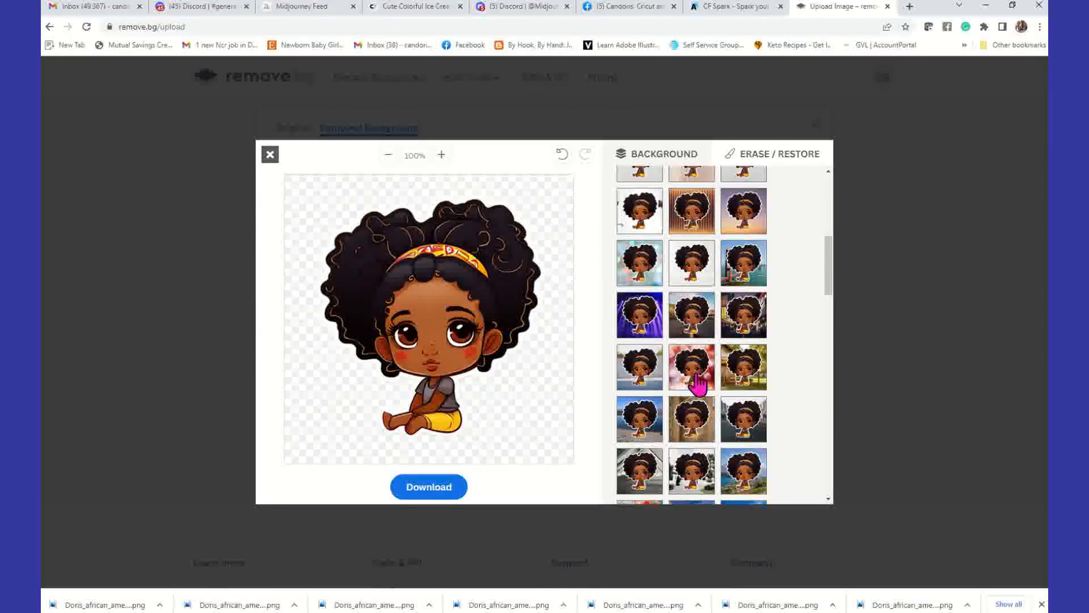
left_click(697, 381)
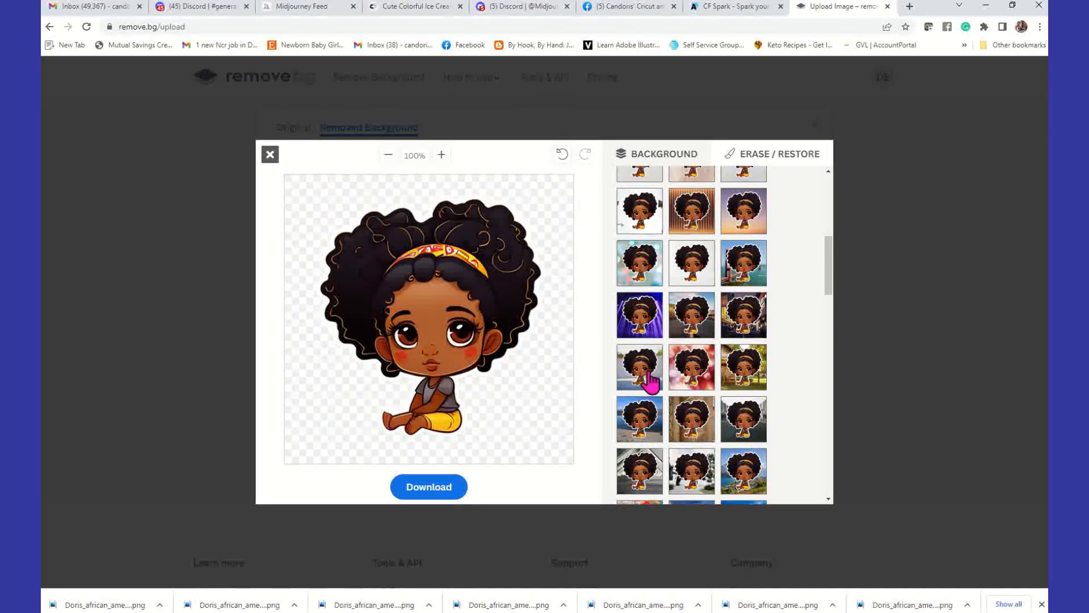
left_click(643, 380)
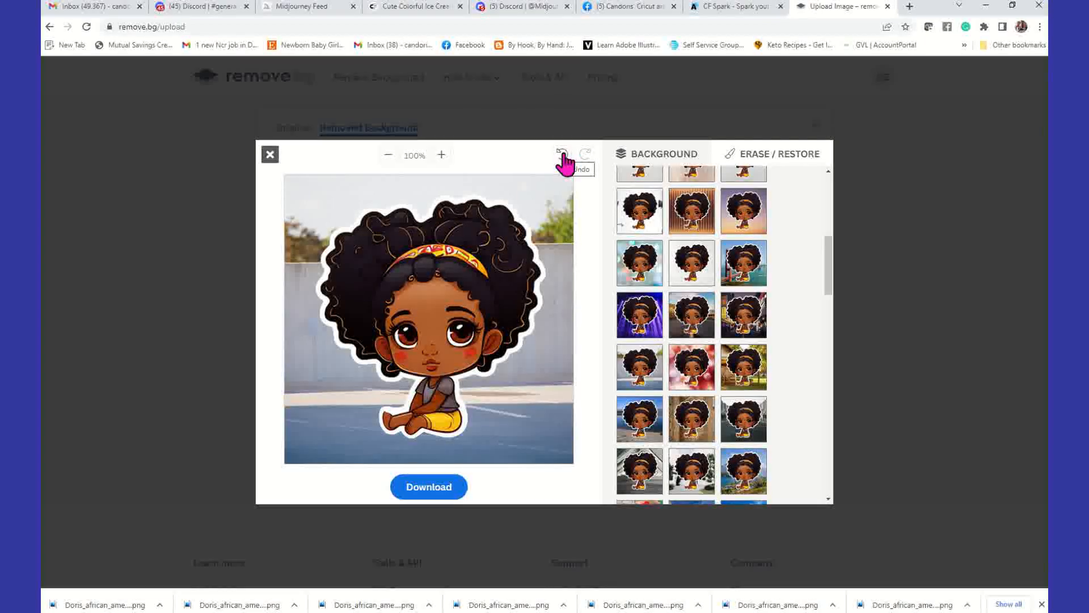
Undo all the photo background changes to bring back the transparent background
left_click(562, 156)
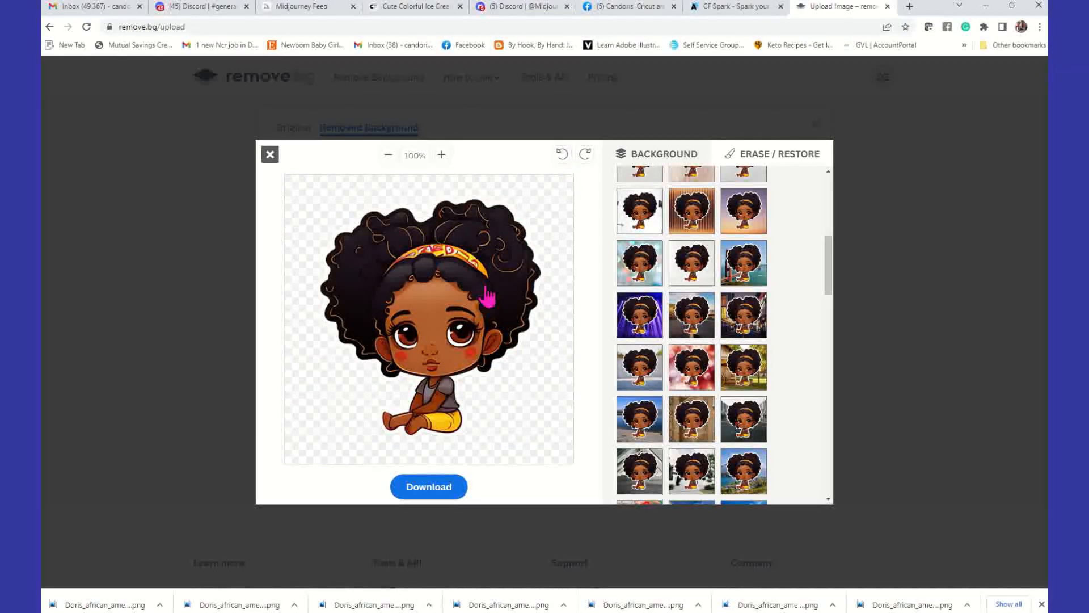
left_click(563, 153)
left_click(563, 154)
left_click(563, 154)
left_click(562, 154)
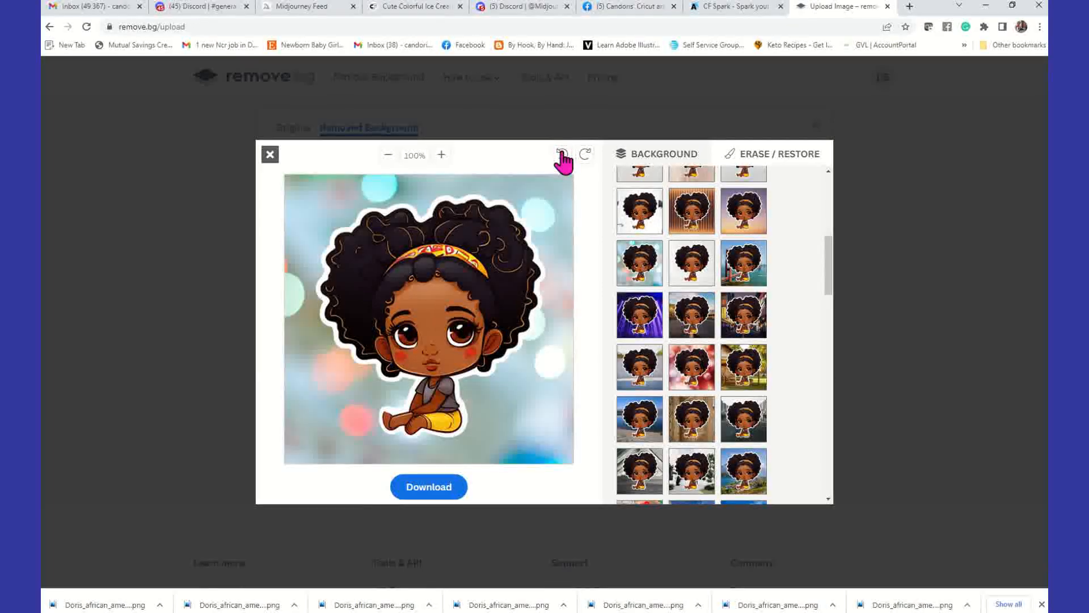
left_click(563, 154)
left_click(563, 154)
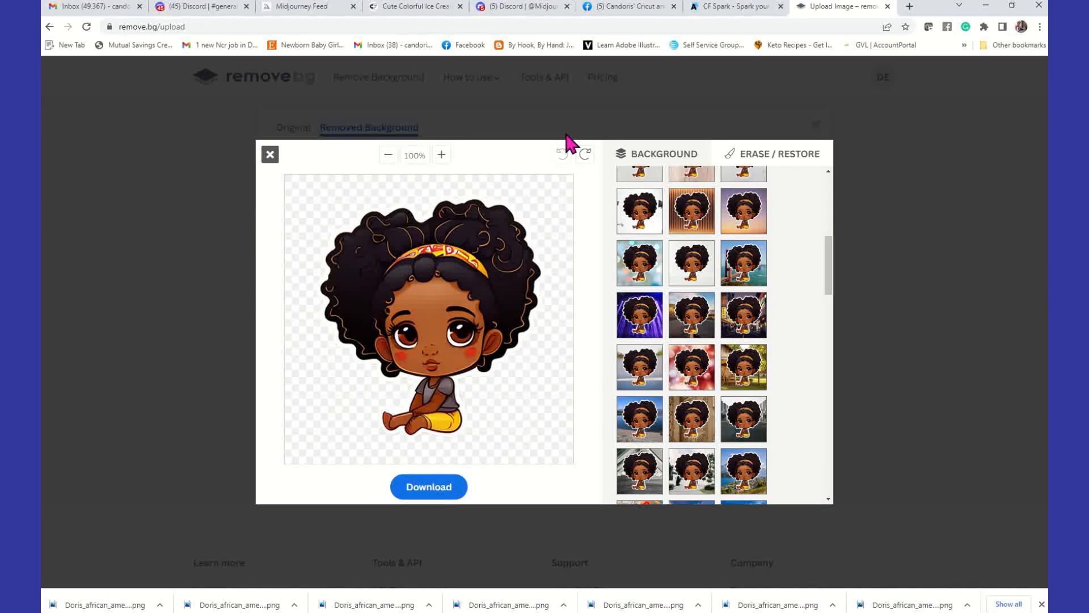
Download the sticker with the transparent background and open the downloaded image
left_click(442, 488)
left_click(566, 353)
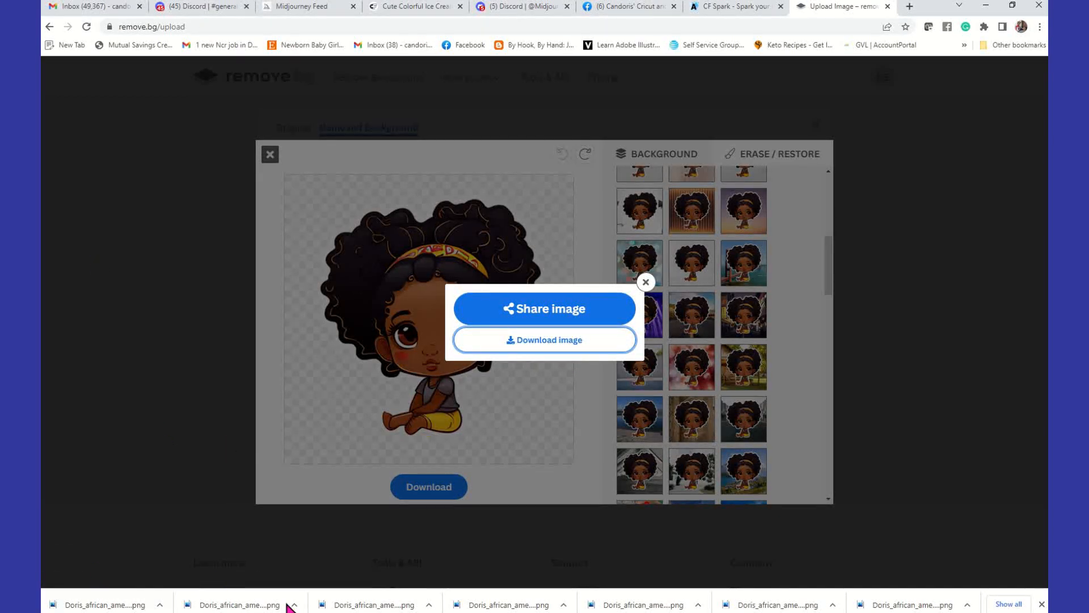
left_click(83, 605)
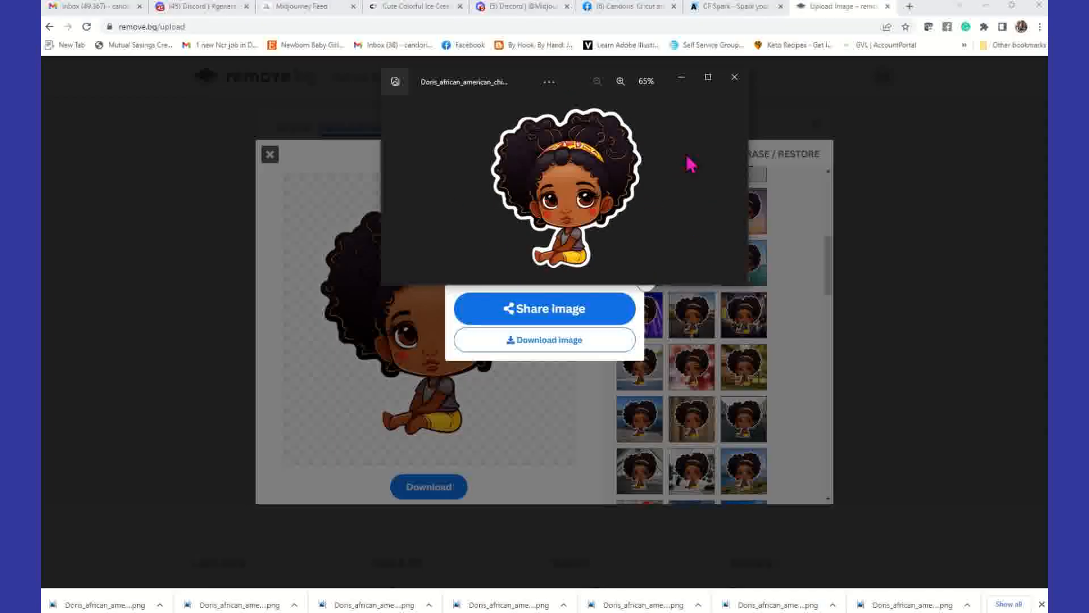
Start saving a copy of the opened transparent sticker and browse to the Desktop's chibi stickers folder
right_click(584, 145)
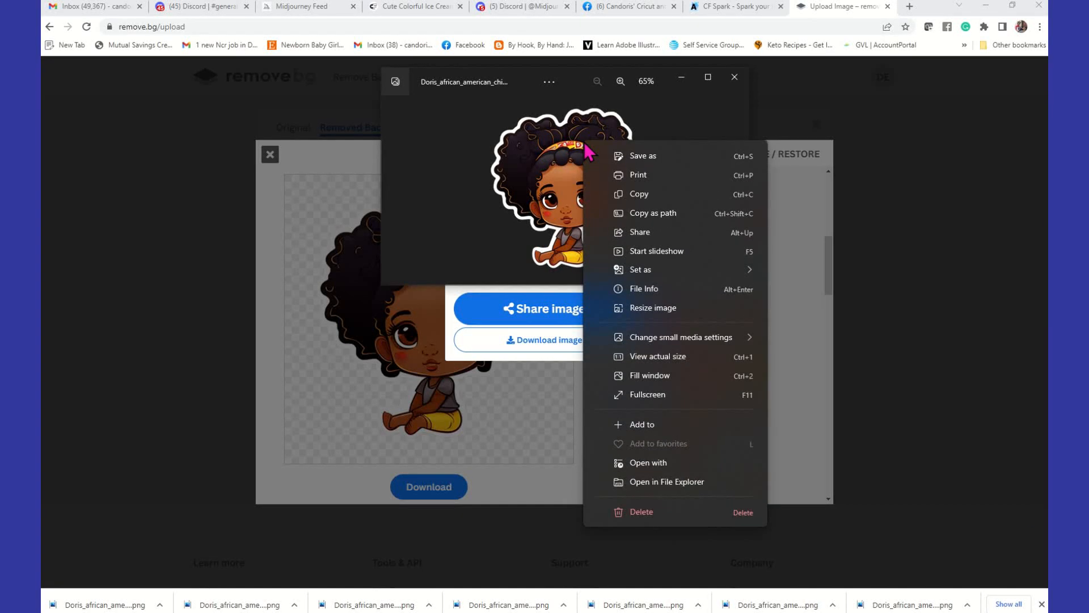
left_click(638, 163)
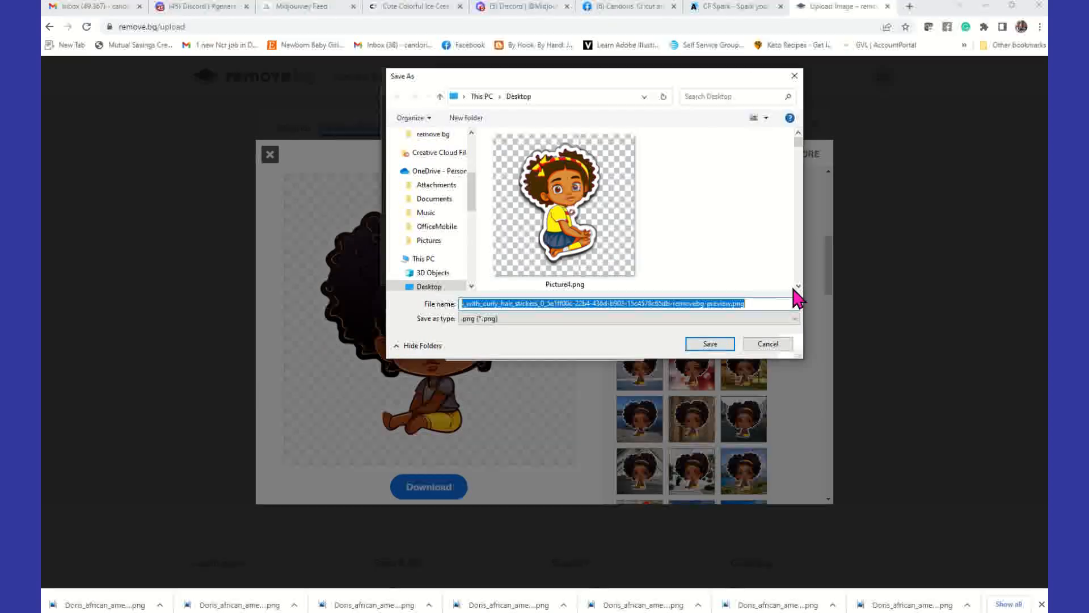
left_click_drag(800, 150, 798, 290)
scroll(716, 222, "up", 3)
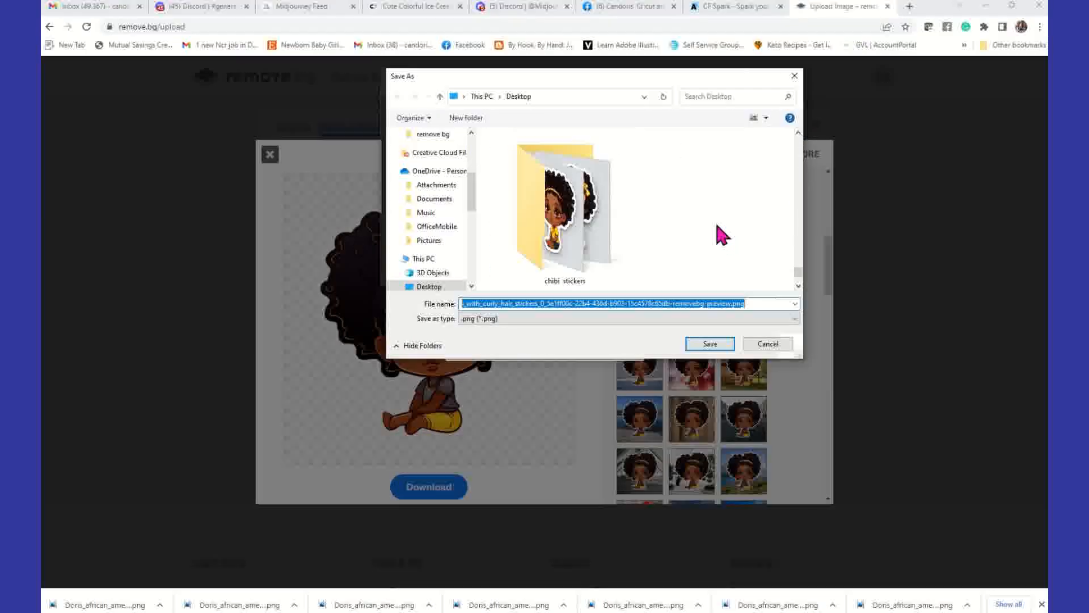
left_click(597, 209)
double_click(596, 209)
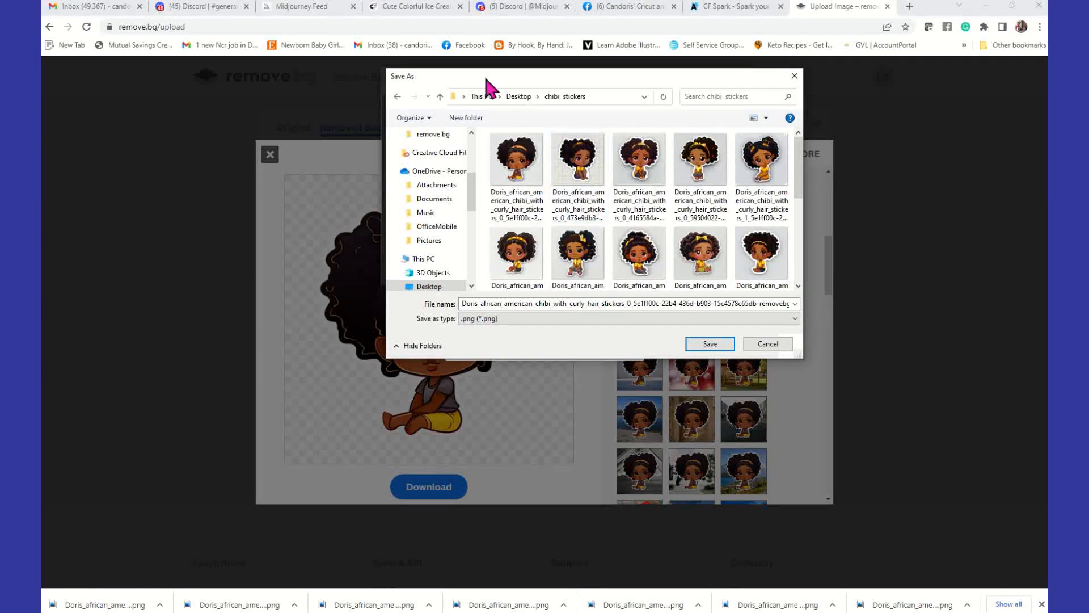
Create a subfolder named remove bg in the chibi stickers folder and save the transparent sticker in it
left_click(462, 117)
type("remo")
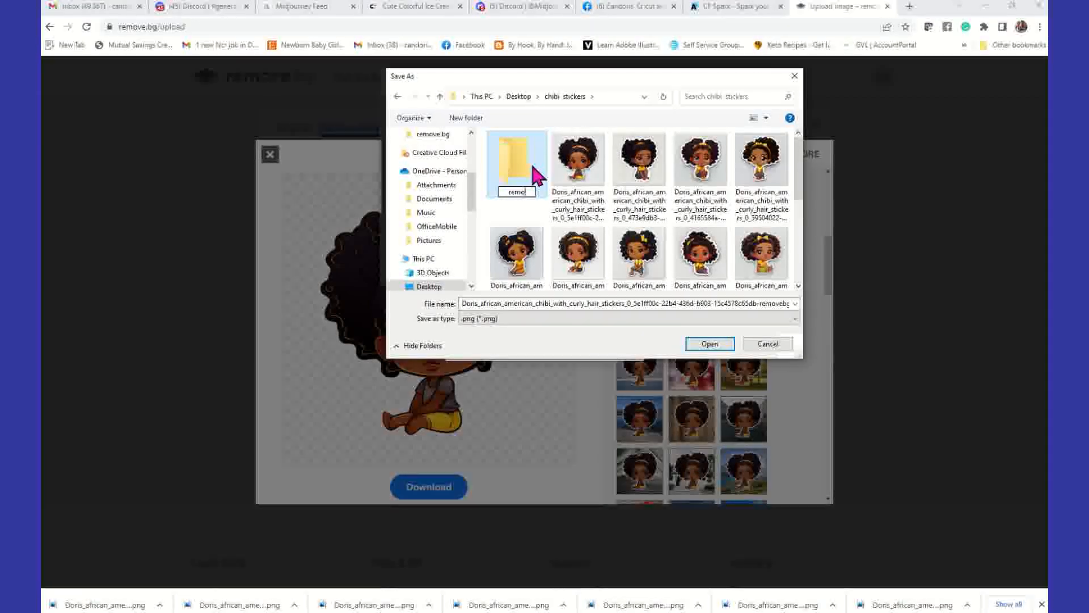
type("ve bg")
key("Return")
double_click(519, 164)
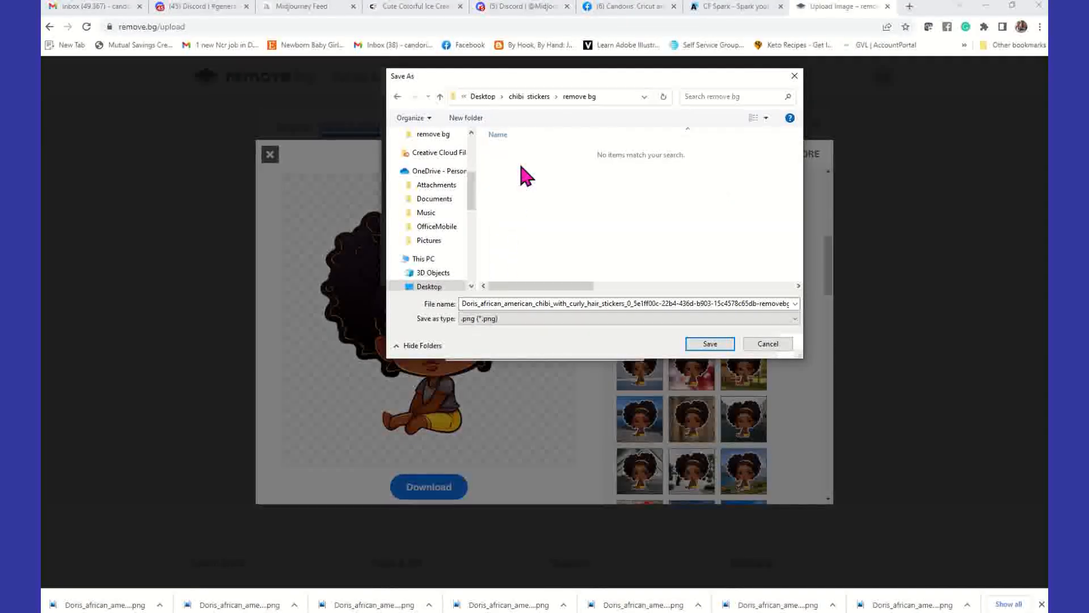
left_click(709, 343)
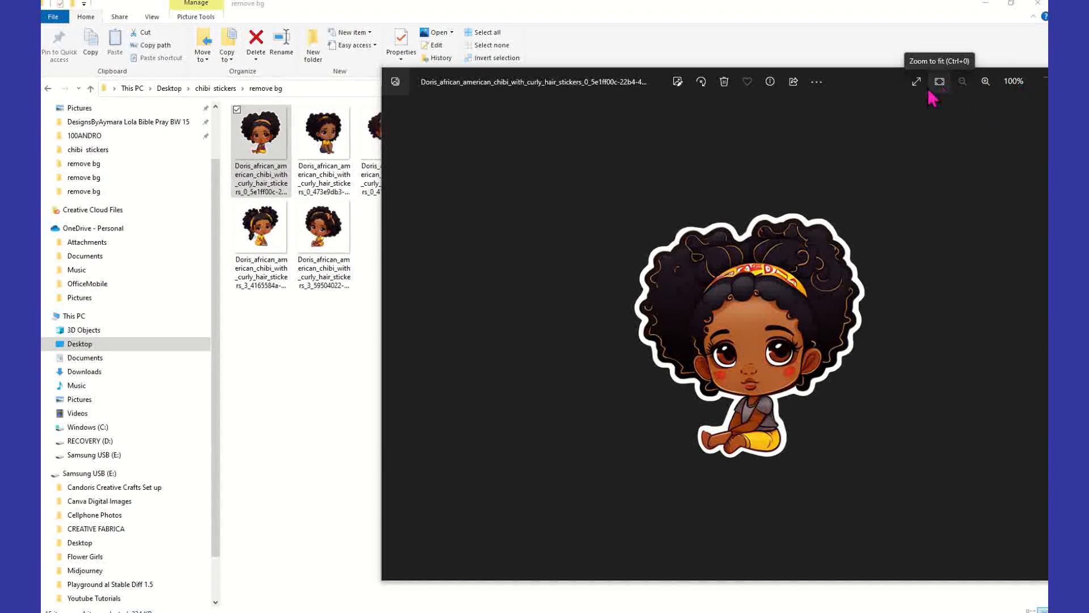
Close the first sticker preview and view the cut-out sticker with the yellow bow from the remove bg folder
left_click(309, 451)
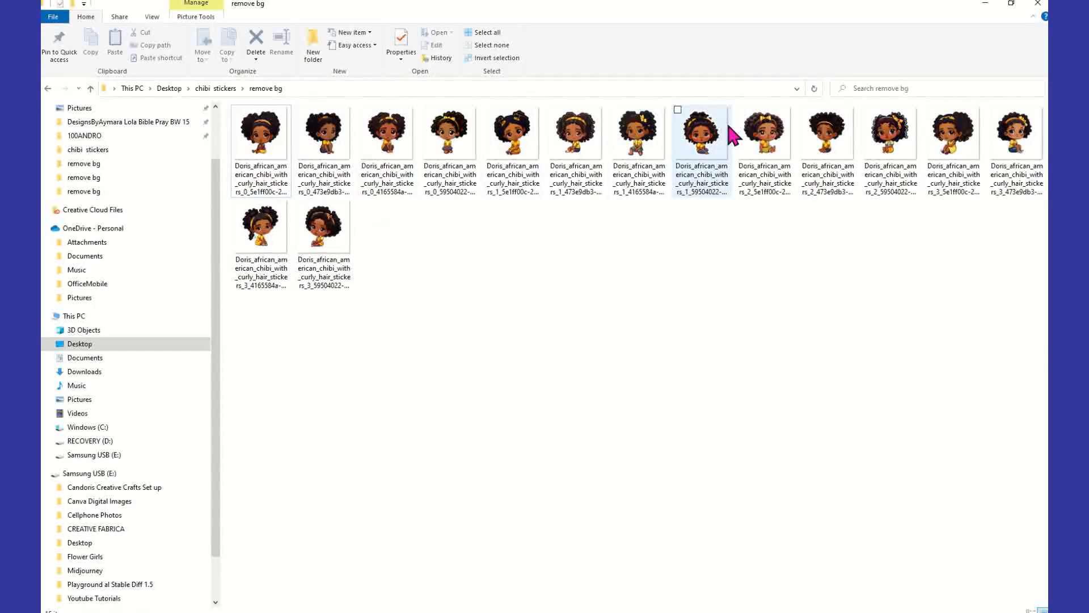
left_click(759, 139)
double_click(759, 139)
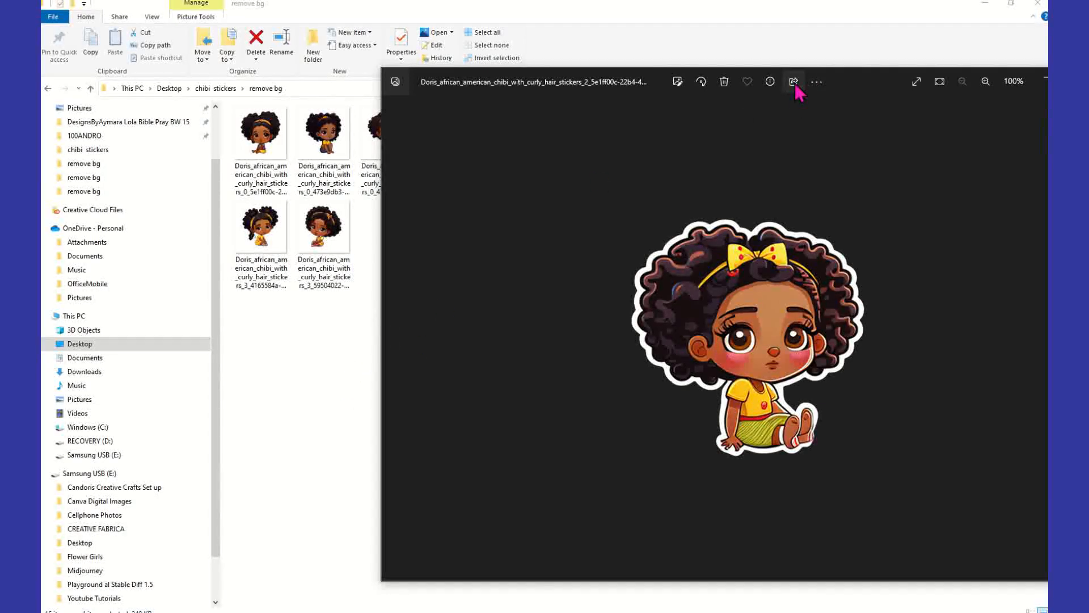
left_click(337, 386)
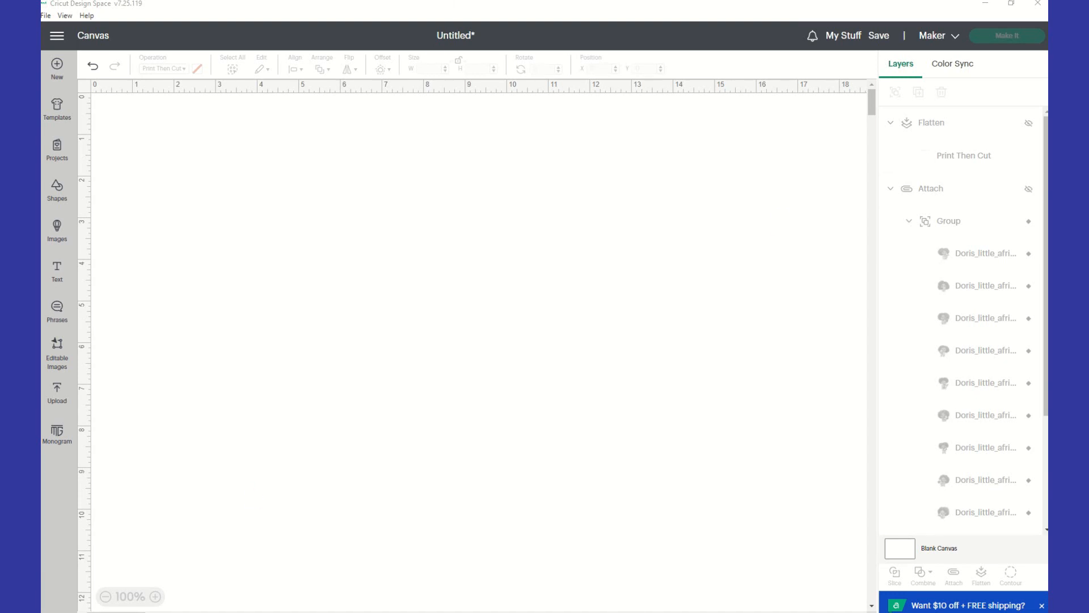
In Cricut Design Space, show the hidden attached sticker sheet to examine its layout and layers, and hide it again
left_click(1029, 189)
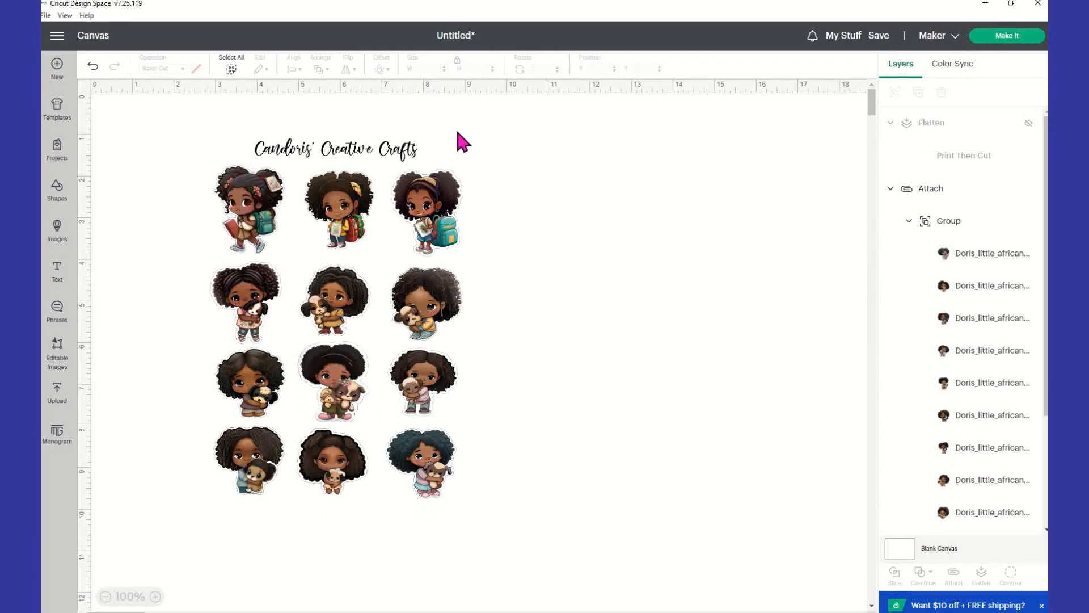
key("ctrl+a")
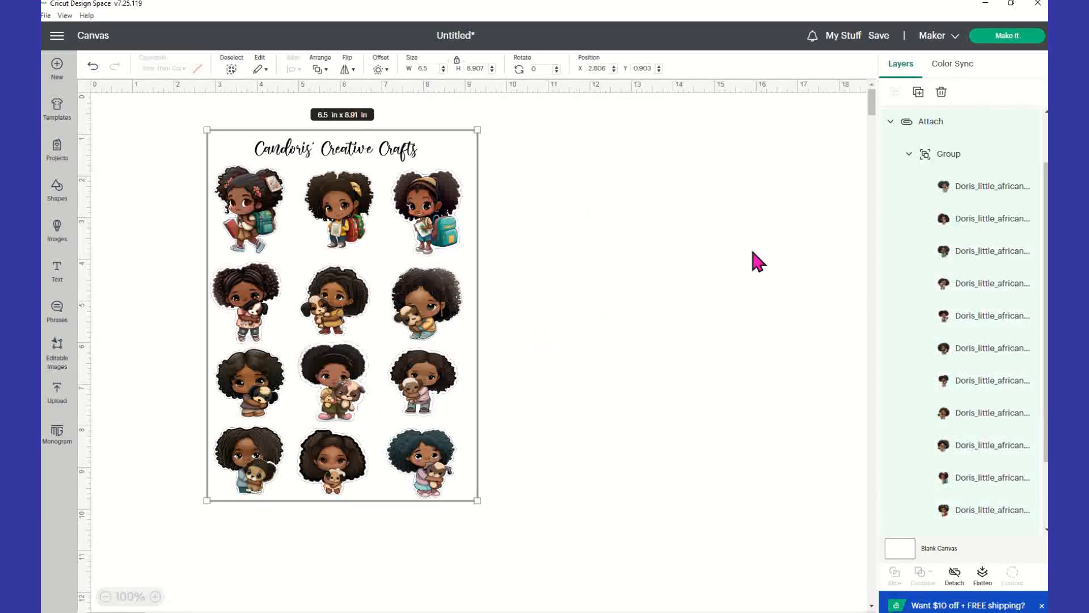
scroll(1009, 197, "up", 2)
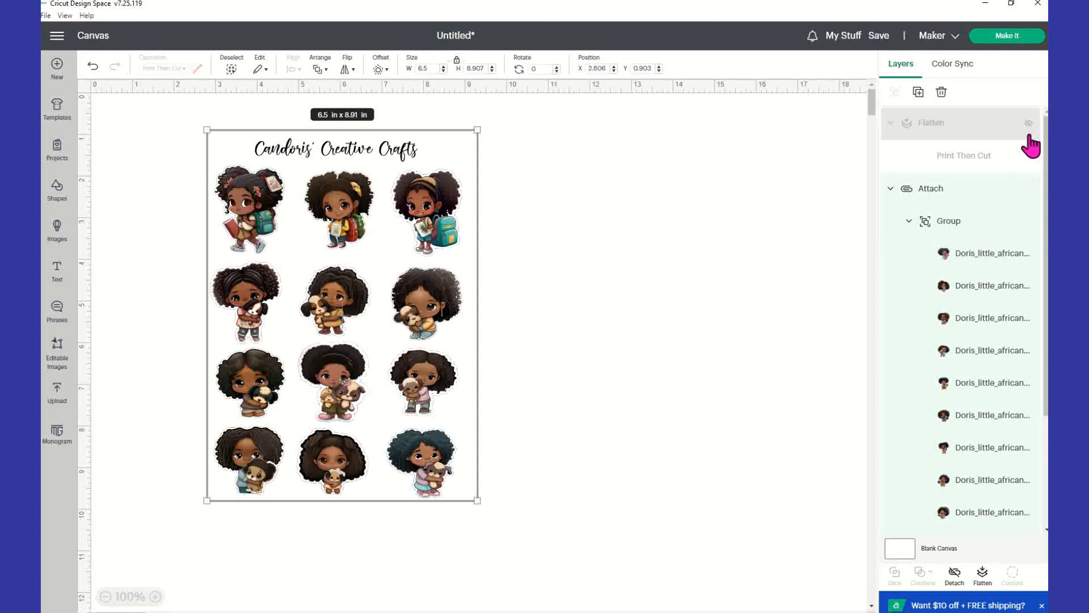
left_click(1027, 126)
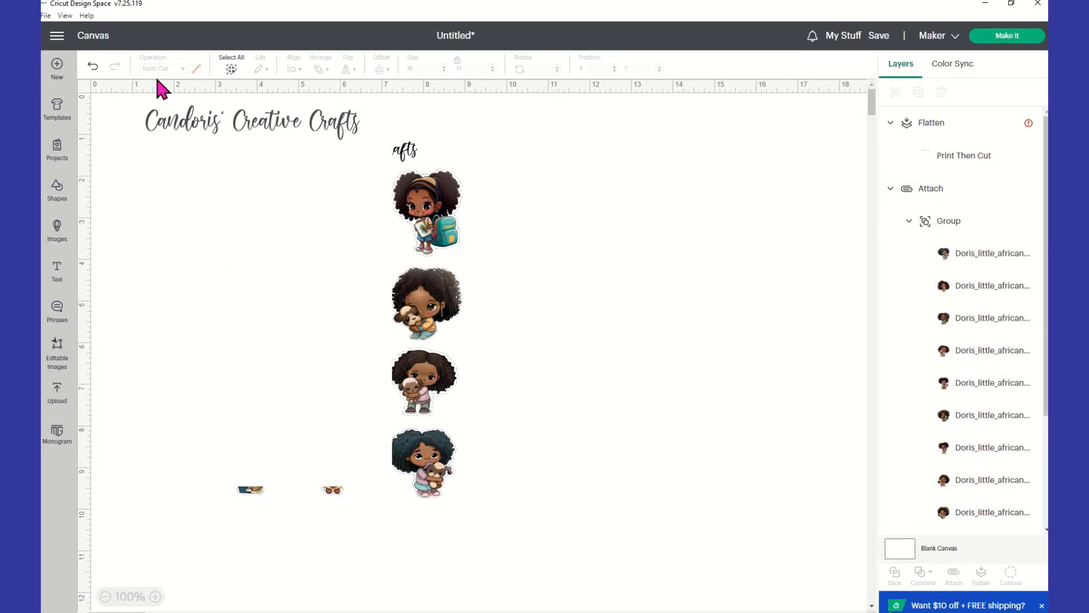
left_click(93, 66)
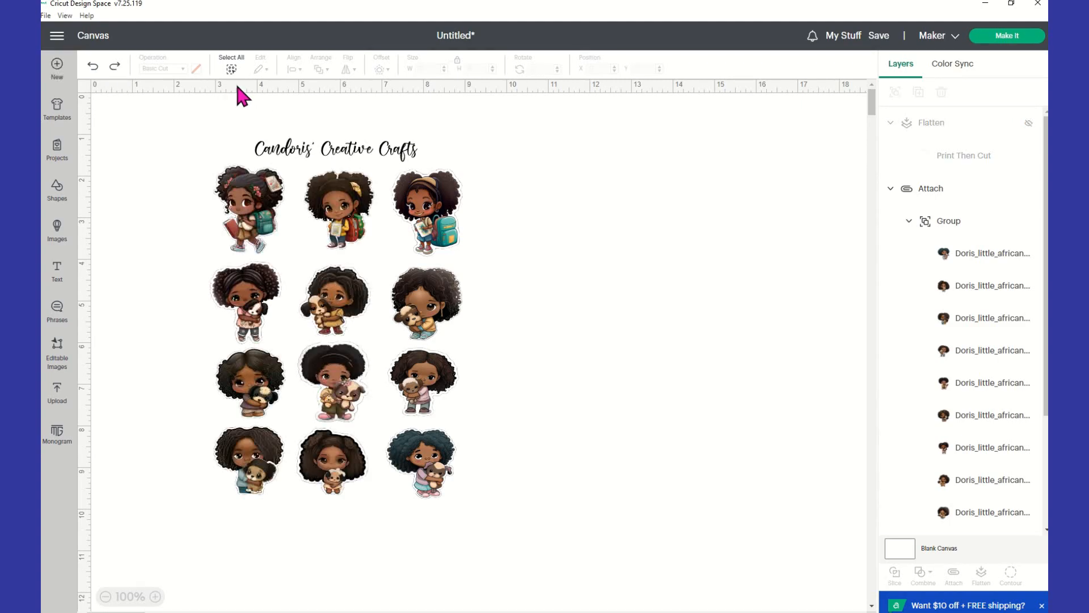
left_click(415, 239)
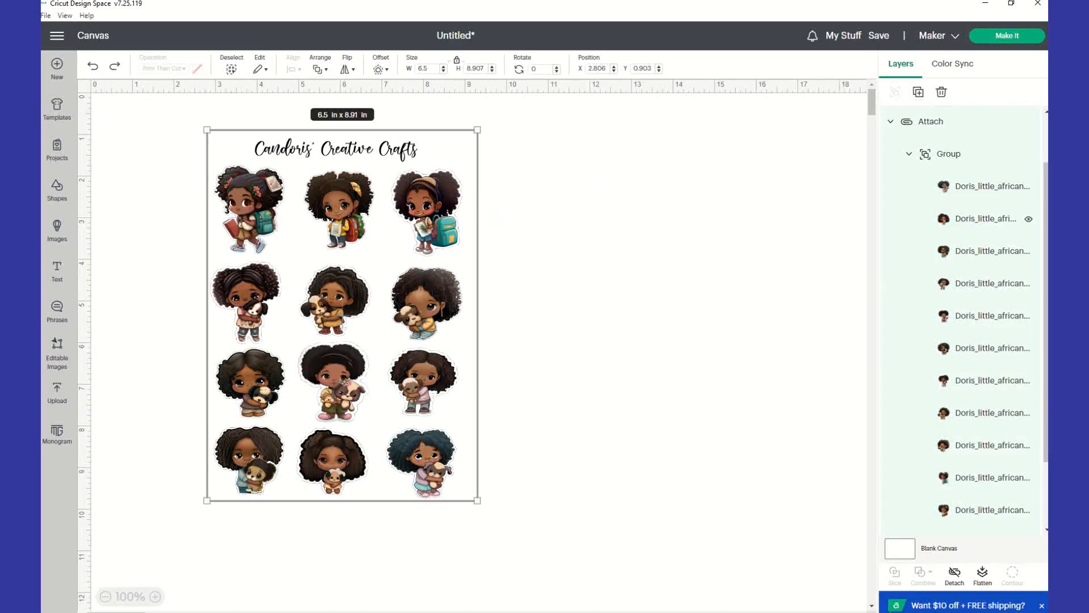
scroll(997, 169, "up", 2)
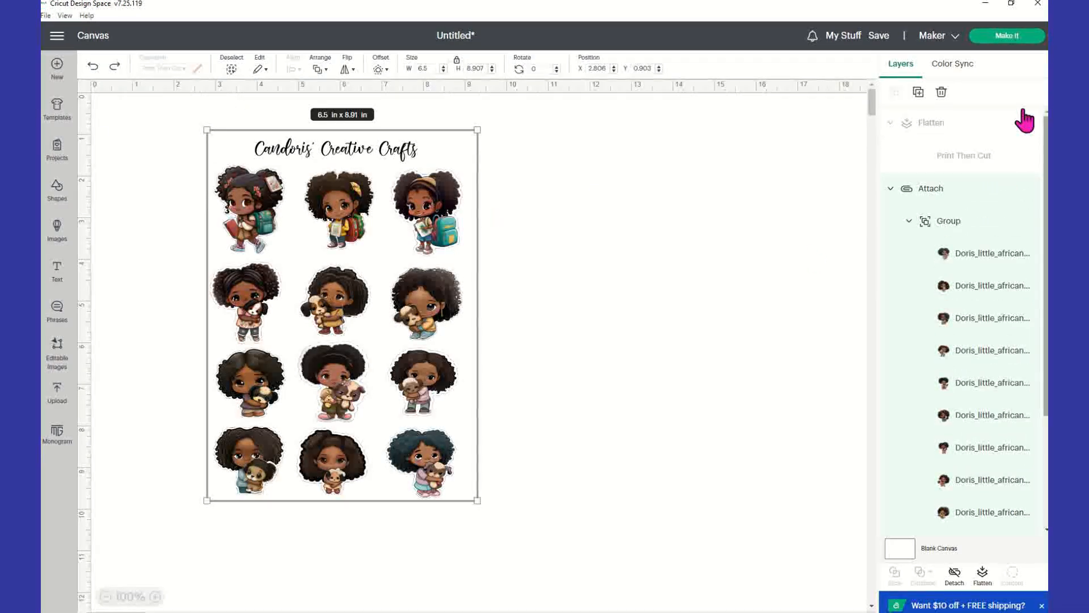
left_click(1029, 189)
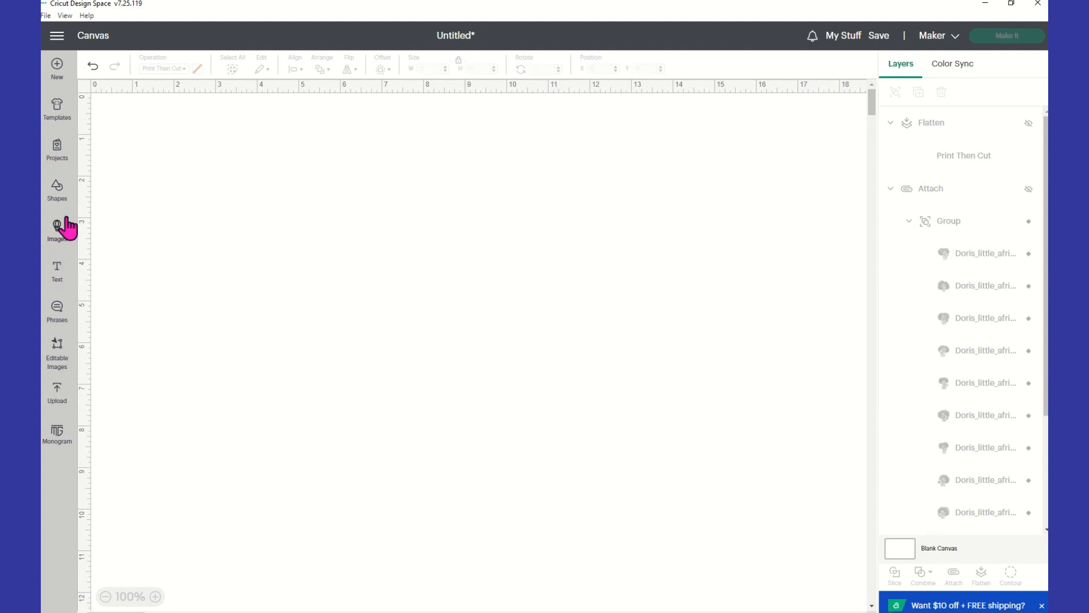
Insert a square on the canvas, enlarge it to about 11.56 x 11.56 in, and unlock its proportions
left_click(49, 197)
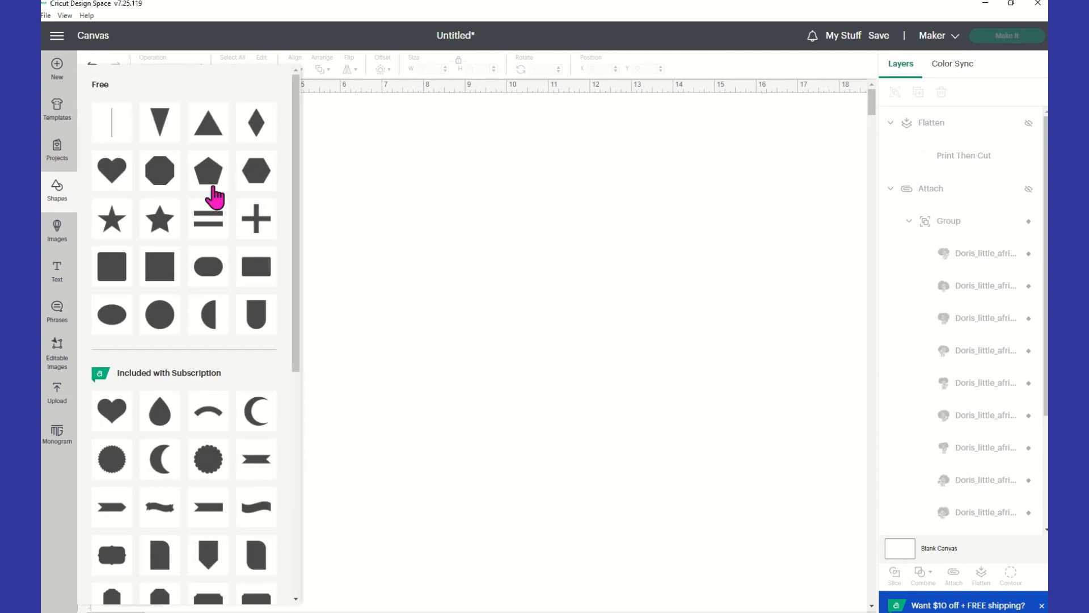
left_click(166, 271)
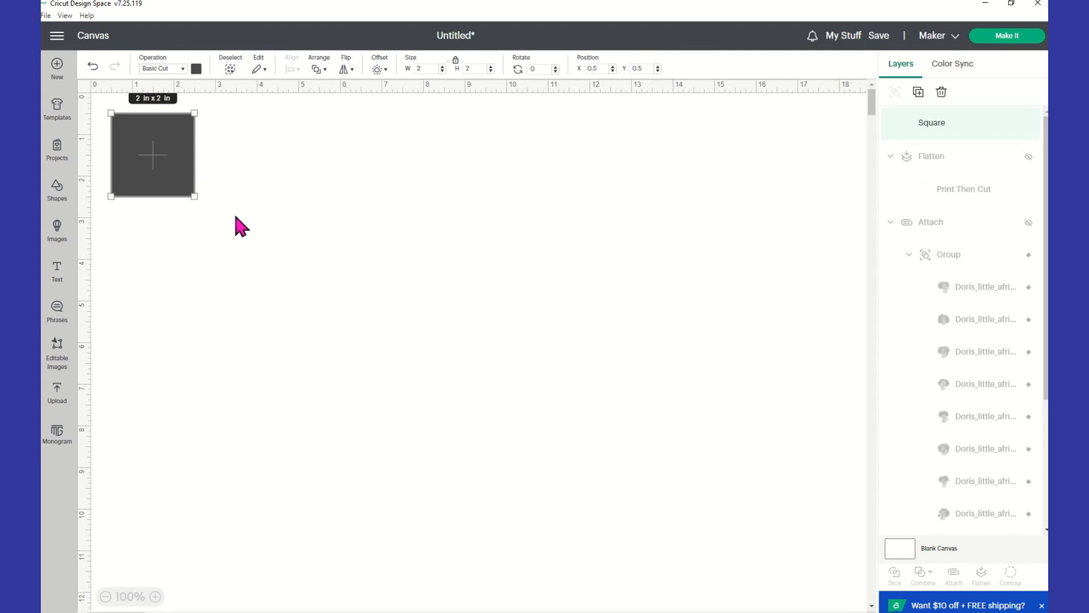
left_click_drag(193, 195, 472, 607)
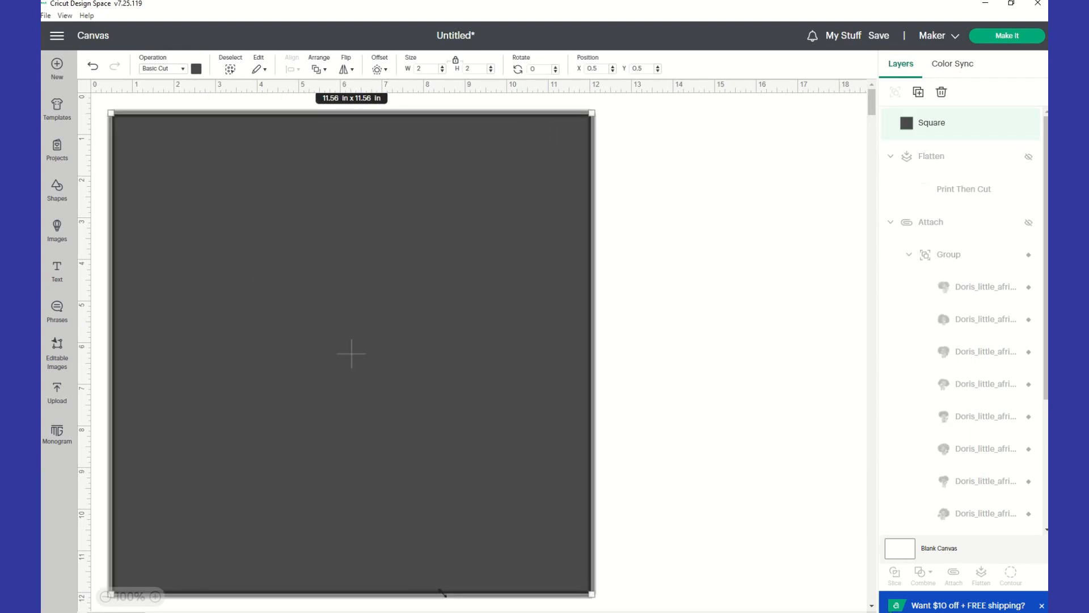
left_click(455, 60)
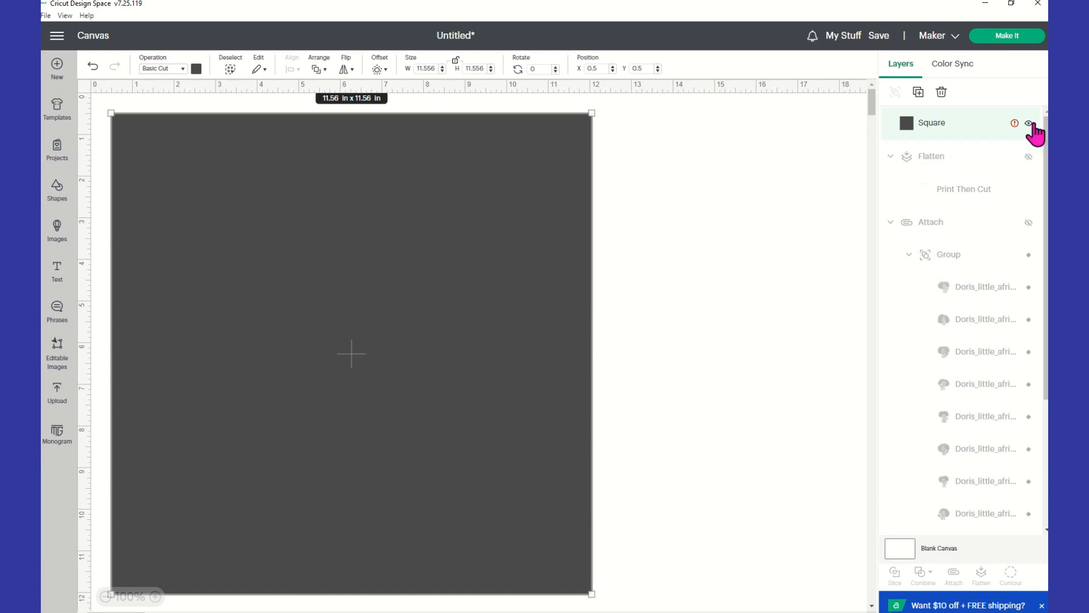
Toggle the square's visibility off and on, and set its operation to Print Then Cut
left_click(1028, 123)
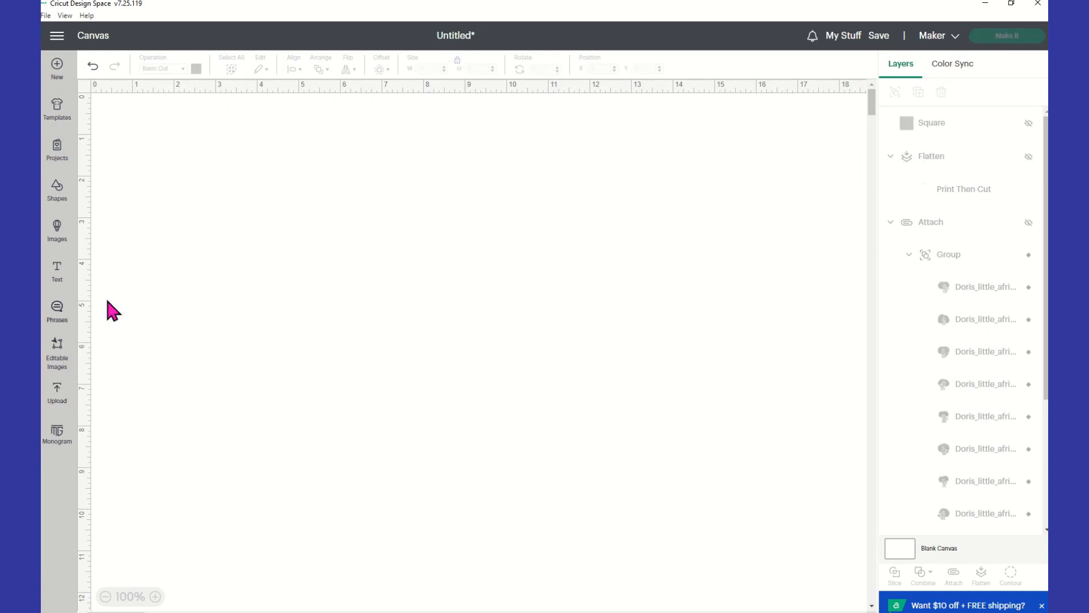
left_click(1028, 124)
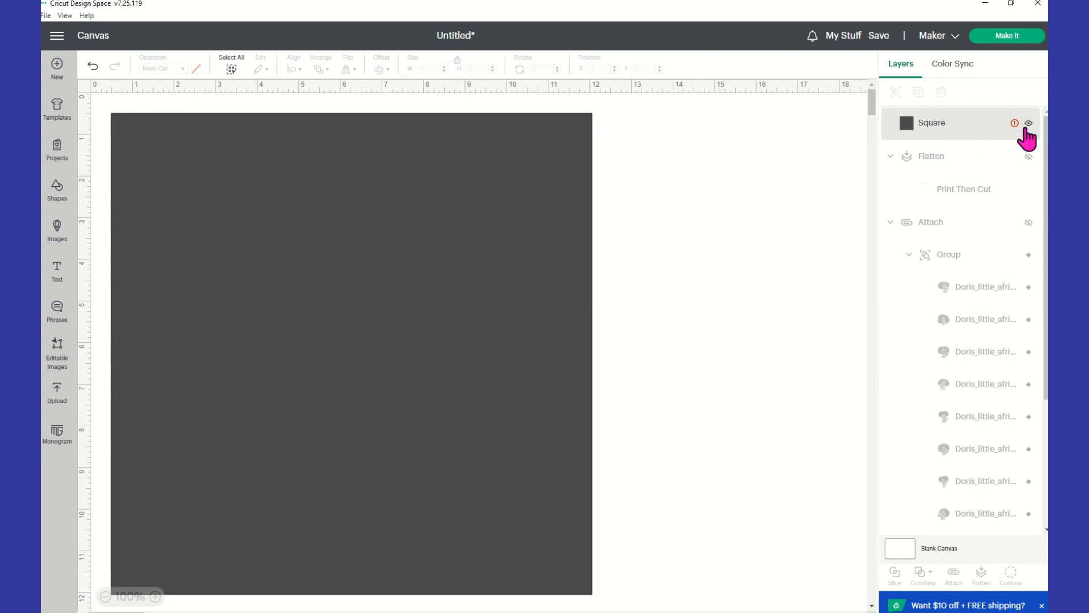
left_click(1014, 123)
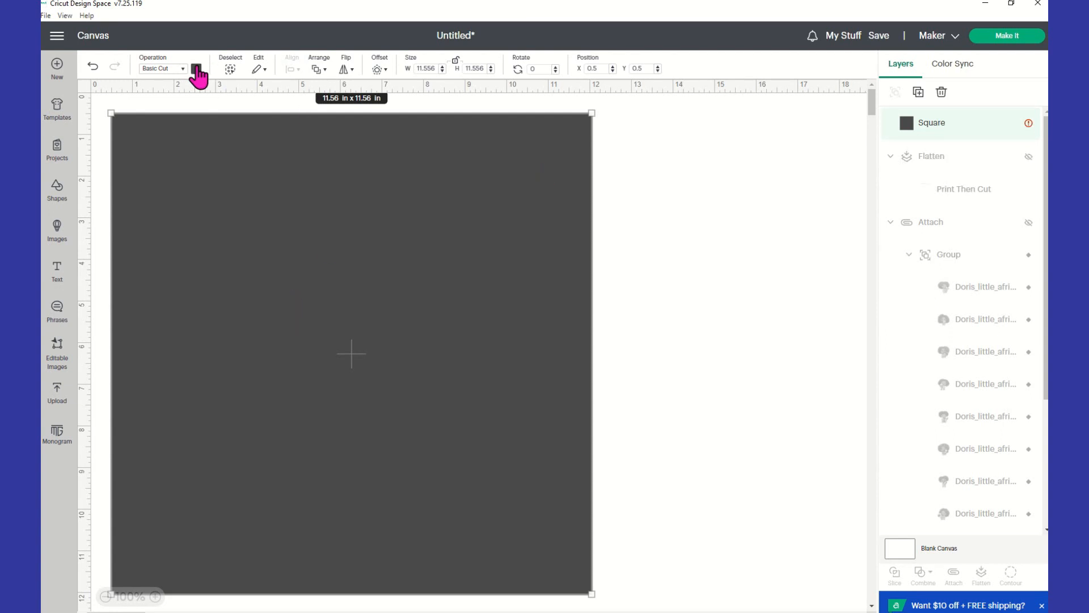
left_click(196, 69)
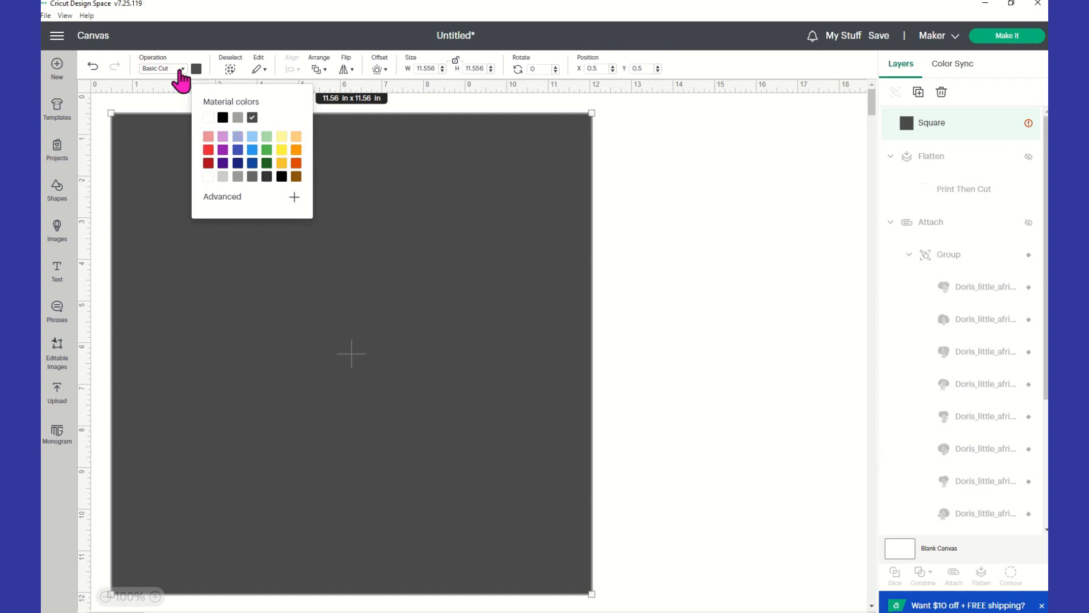
left_click(181, 71)
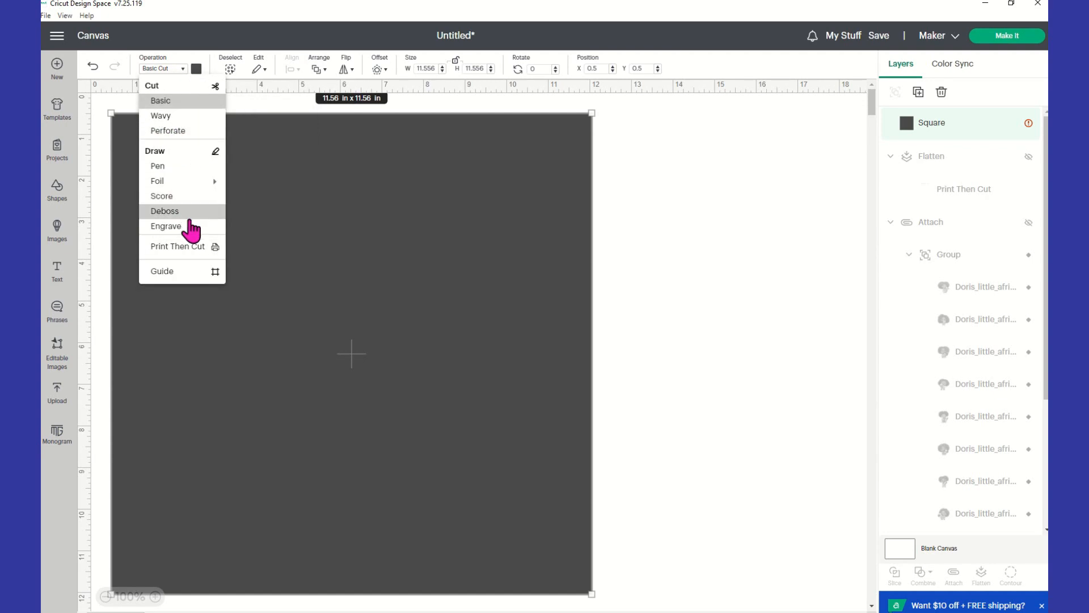
left_click(178, 246)
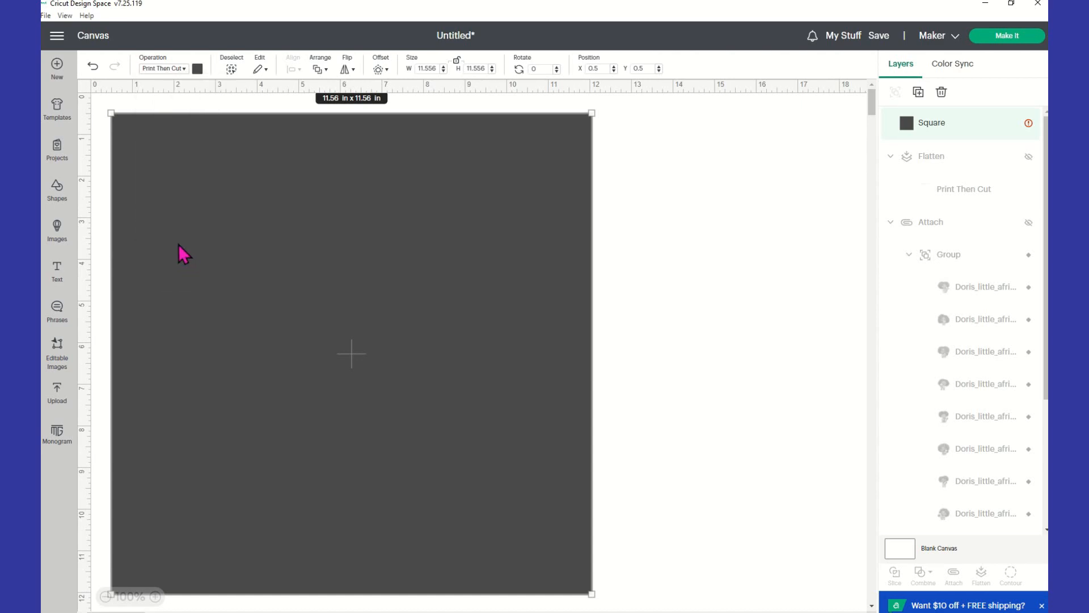
Set the square's size to 6.51 in wide by 9.93 in high and lock its proportions
mouse_move(1015, 126)
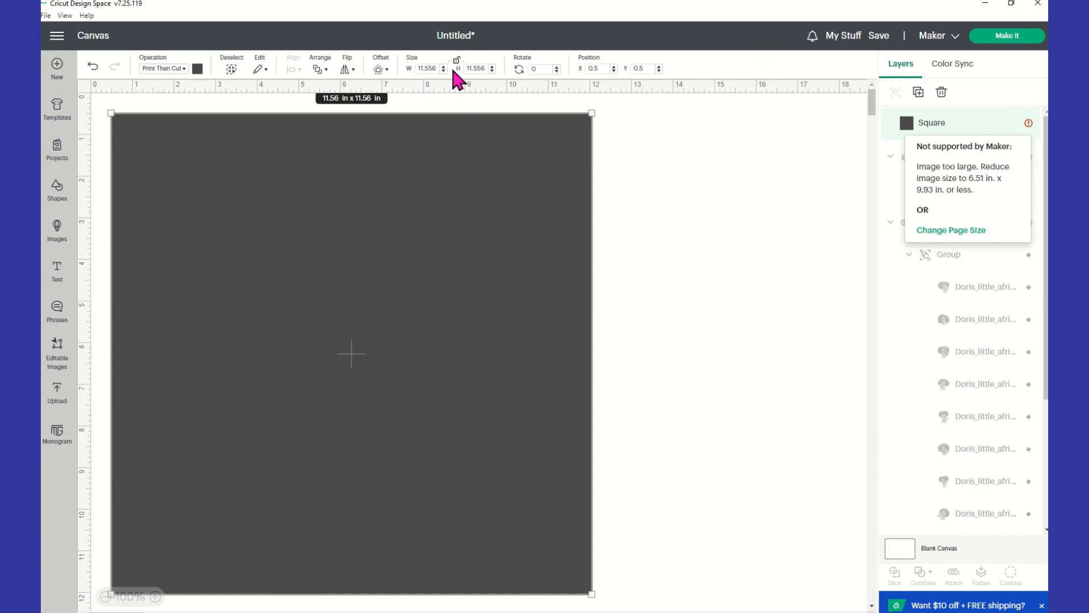
left_click(435, 69)
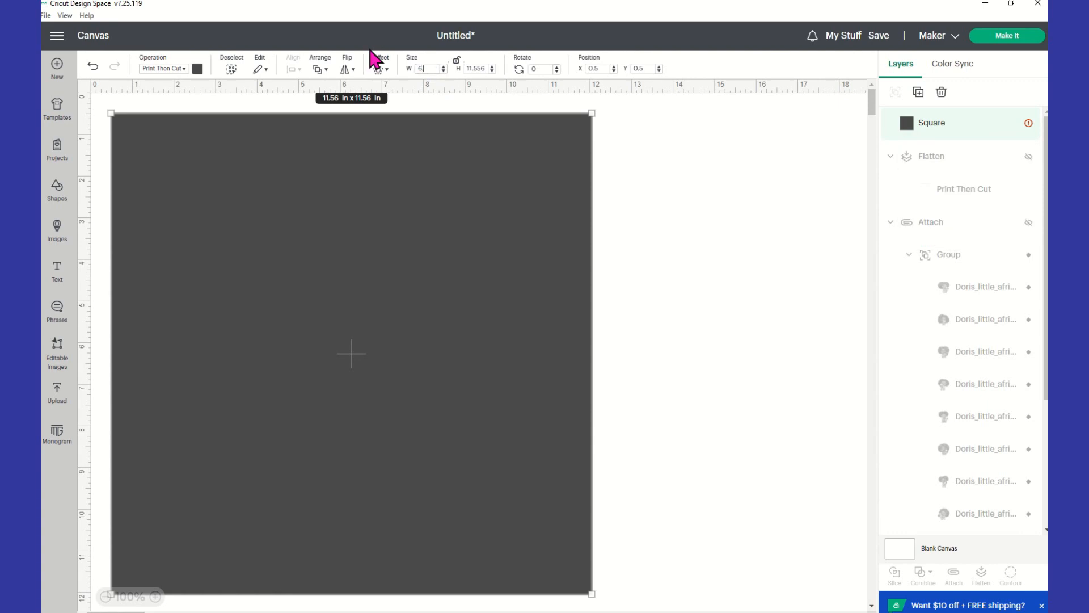
key("Tab")
type("9")
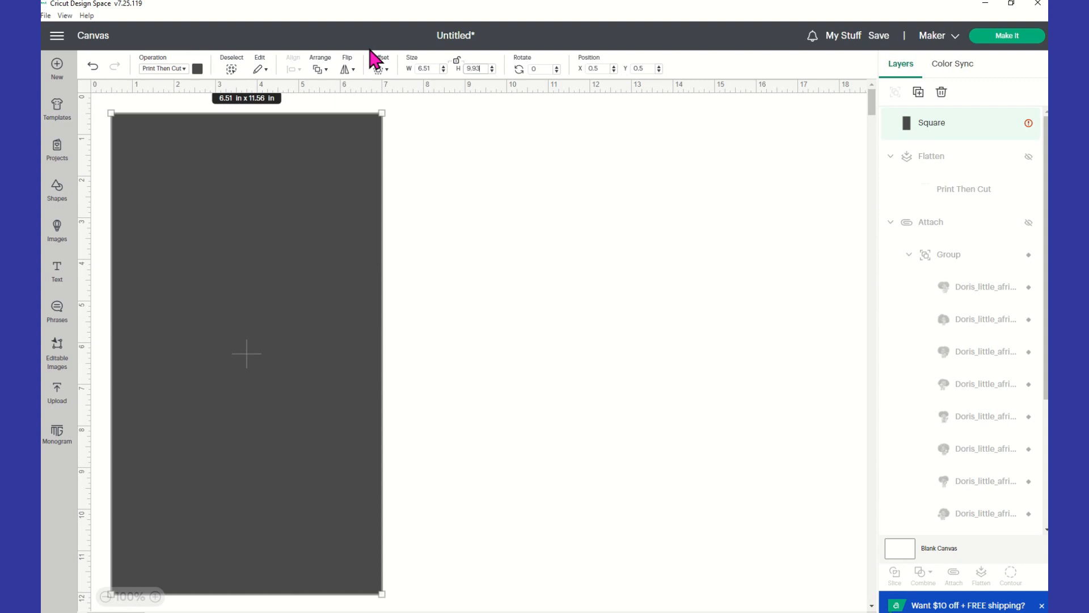
key("Tab")
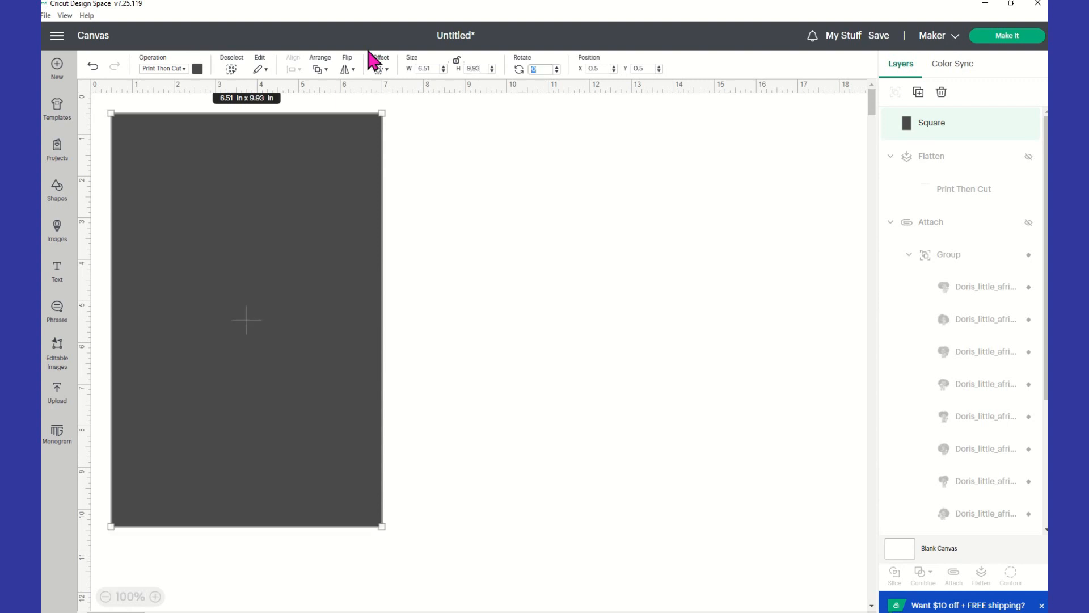
left_click(456, 61)
Change the rectangle's print color to white and reselect it on the canvas
left_click(197, 68)
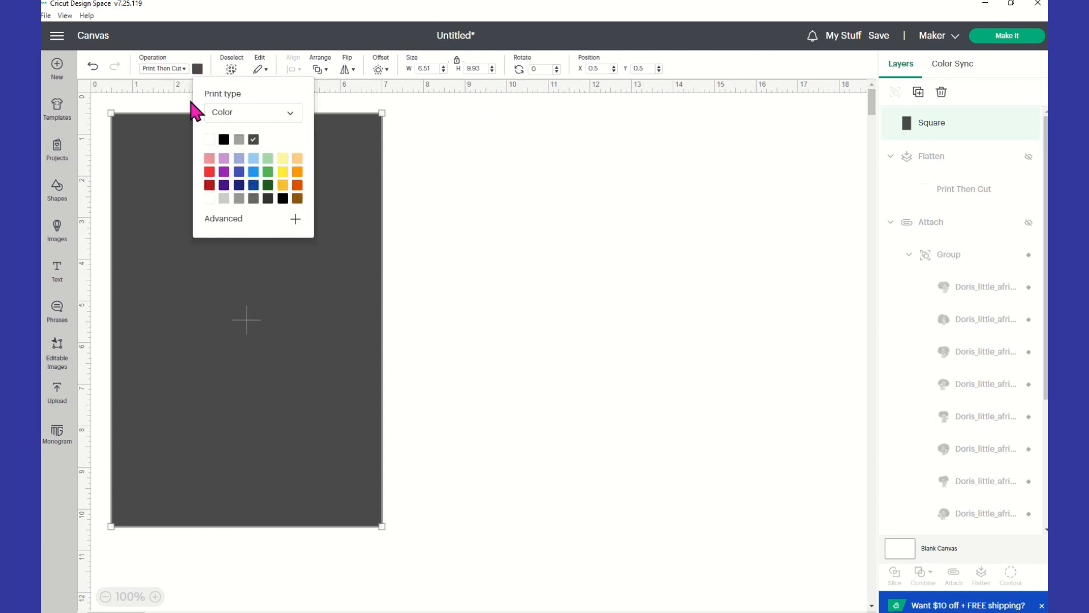
left_click(209, 198)
left_click(505, 201)
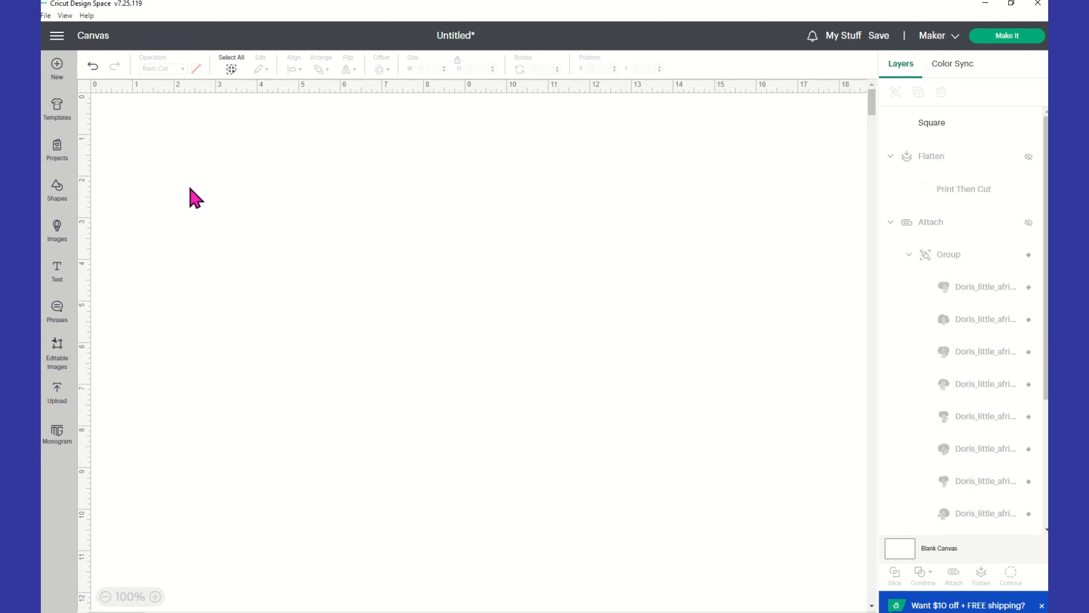
left_click(313, 227)
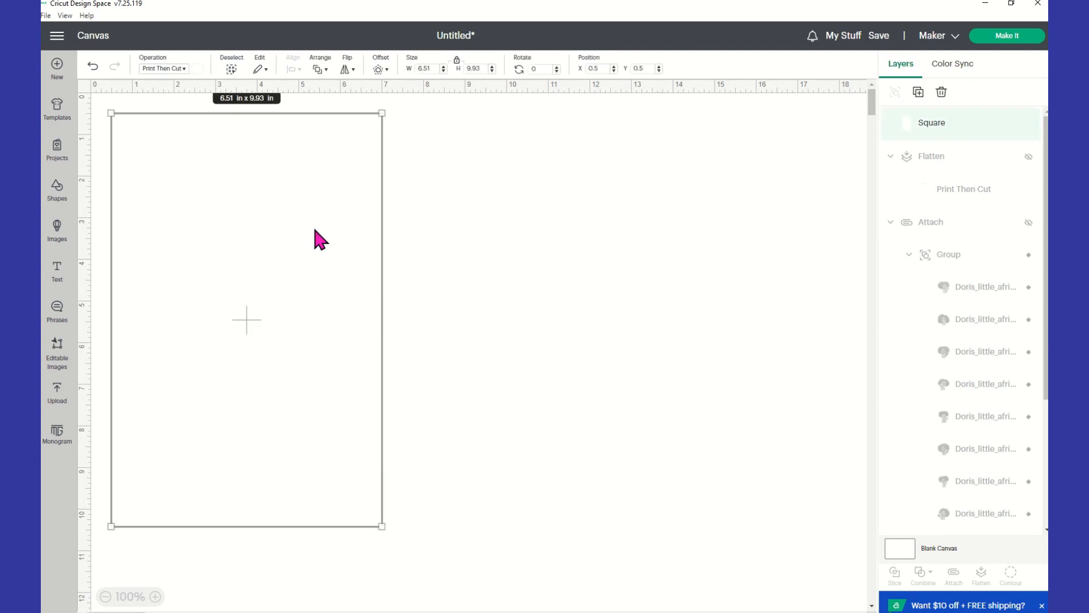
Try a light yellow print color on the rectangle and undo the change
left_click(198, 69)
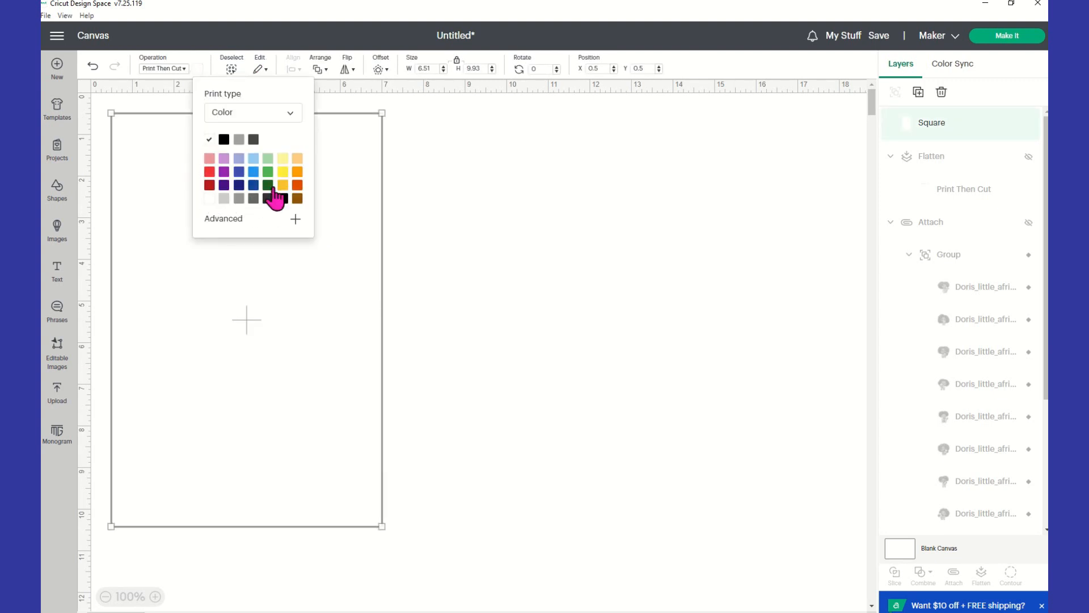
left_click(282, 163)
left_click(466, 237)
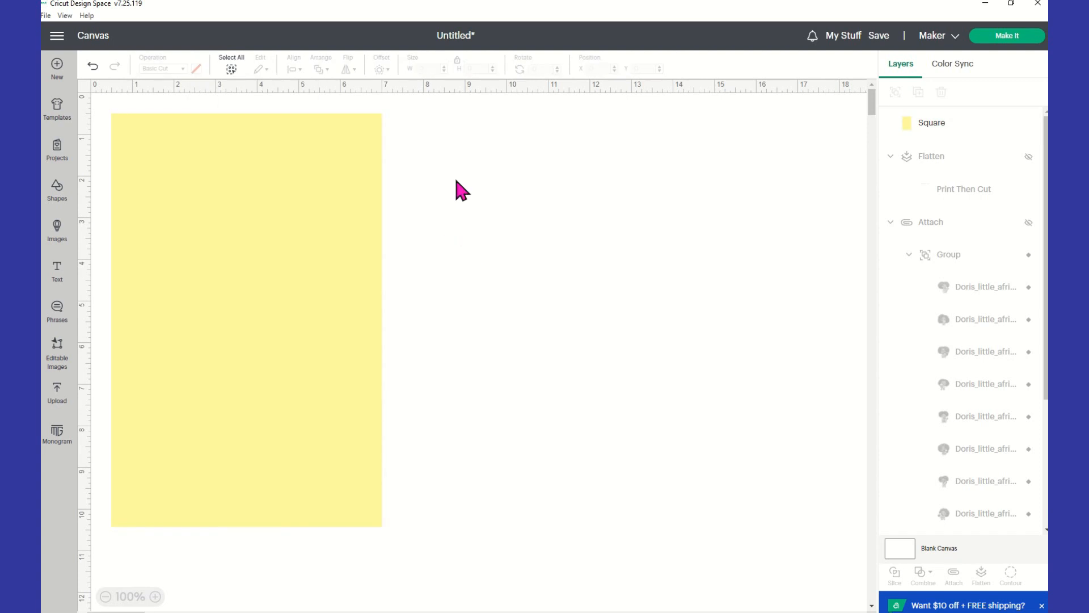
left_click(303, 188)
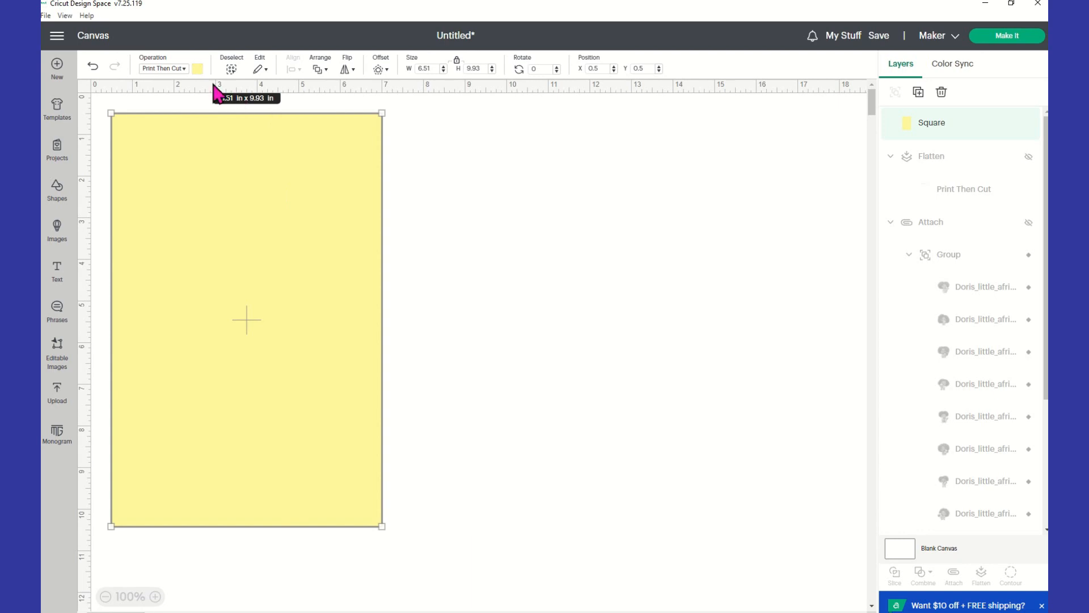
left_click(198, 69)
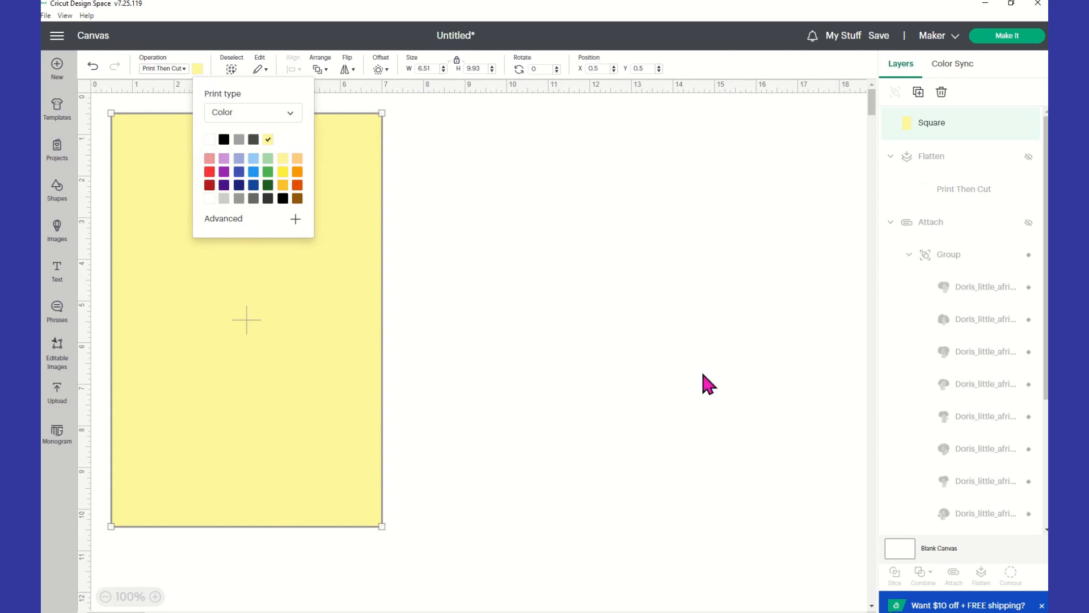
key("ctrl+z")
Set the blank canvas color to black and move the white rectangle to about X 3.72, Y 0.75 in
scroll(985, 401, "down", 5)
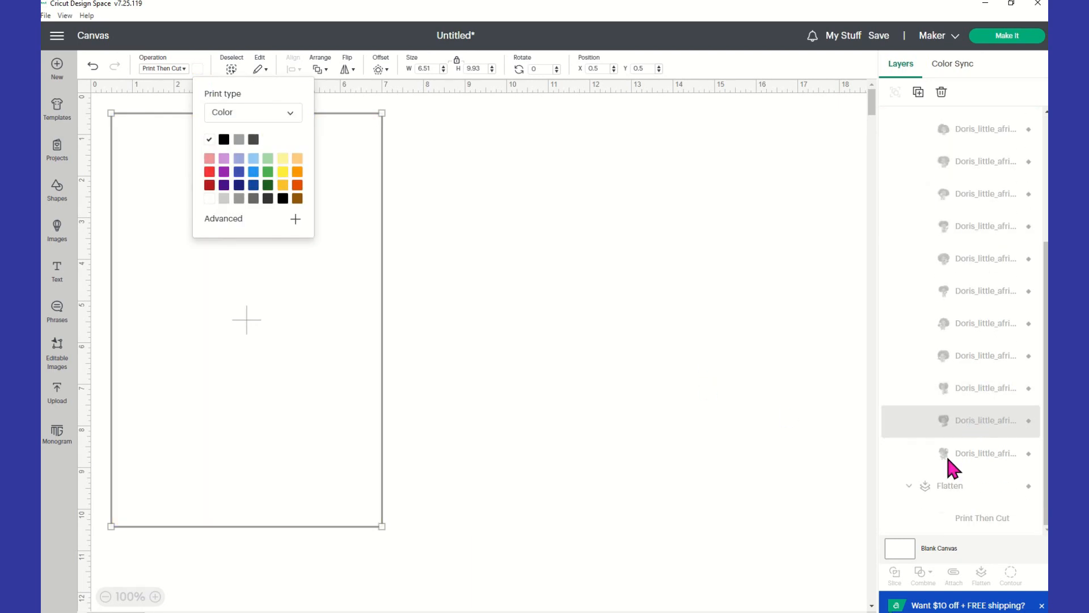
left_click(925, 552)
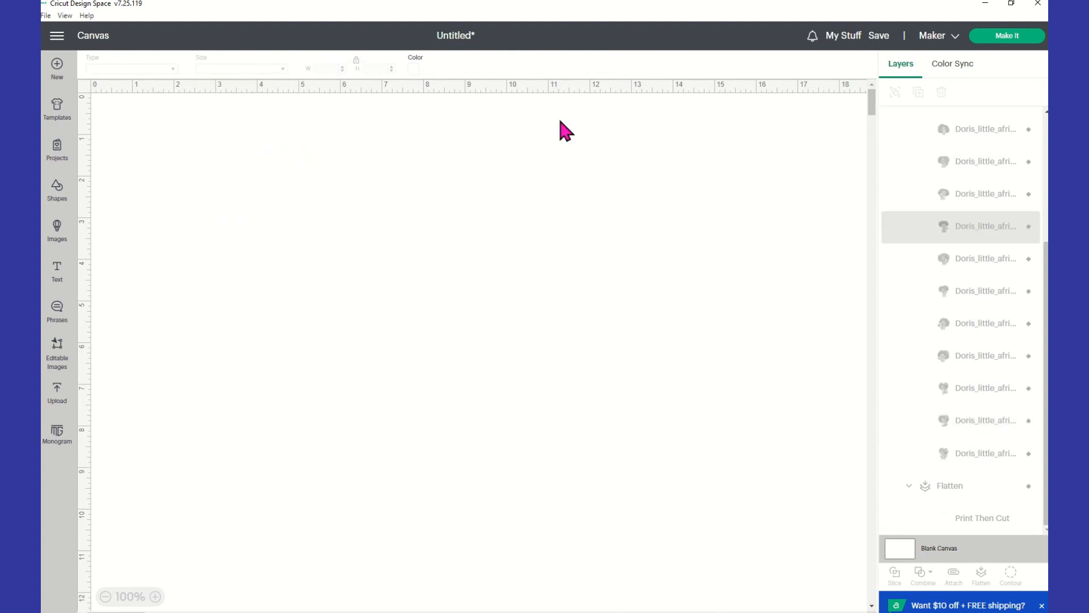
left_click(412, 69)
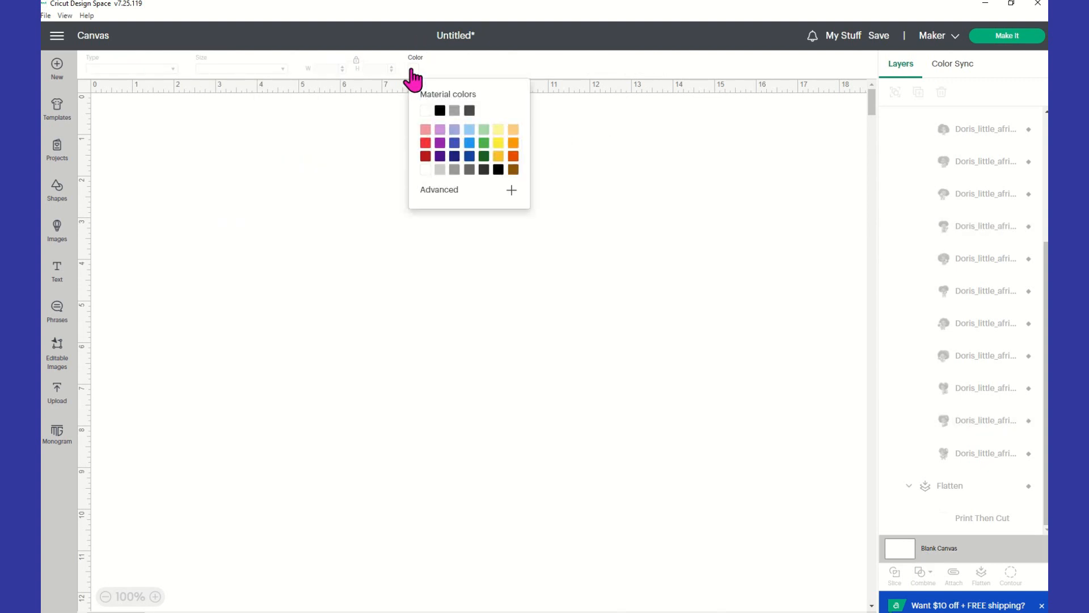
left_click(440, 111)
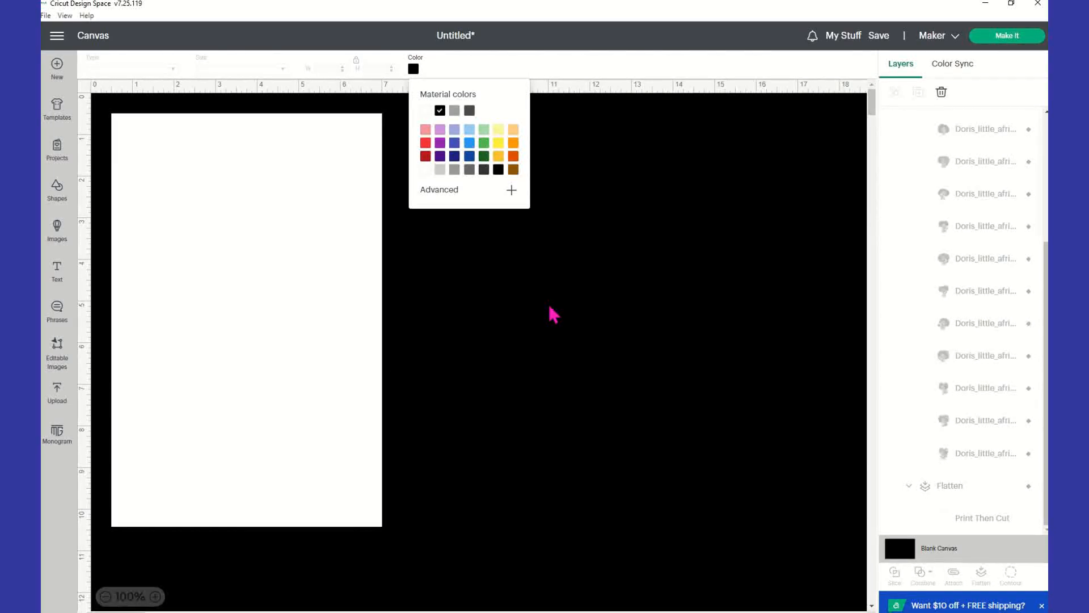
left_click_drag(269, 233, 443, 206)
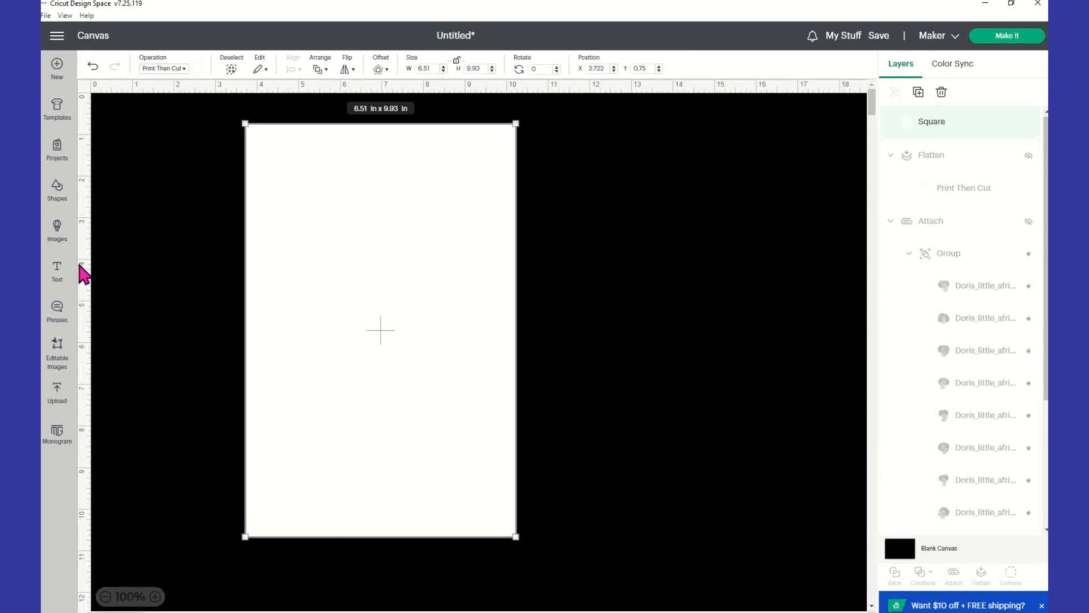
Add a text object reading "Candoris' Creative Crafts" to the canvas
left_click(55, 278)
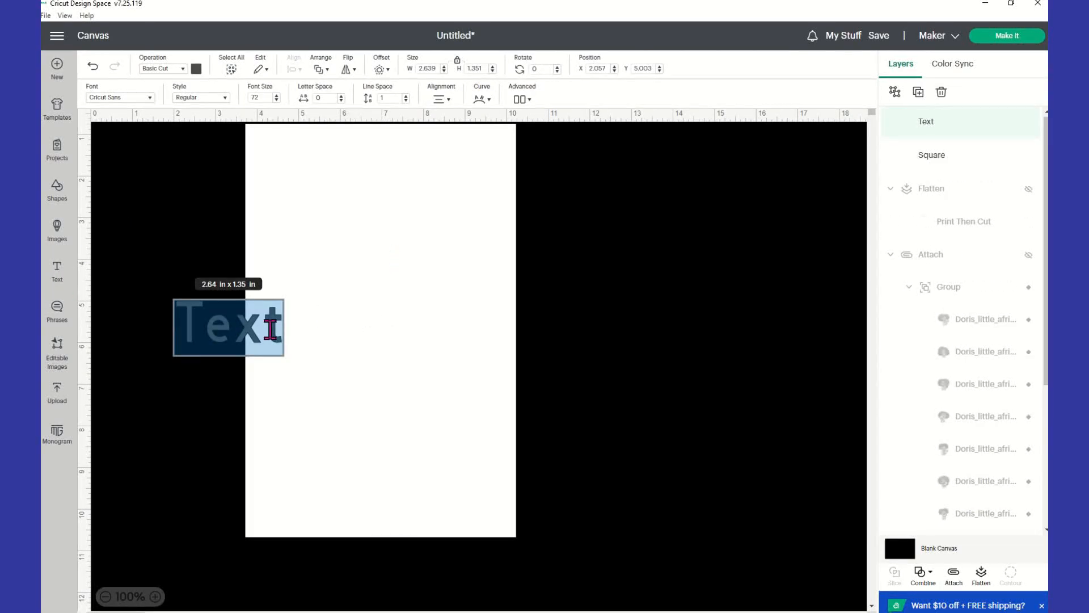
type("Can")
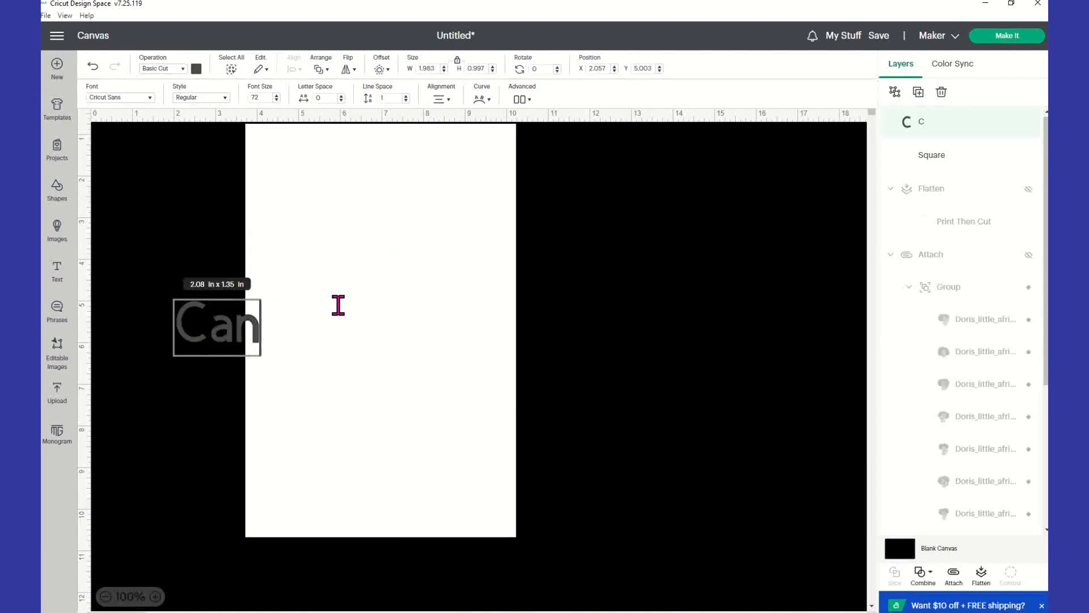
type("do ris' Cre")
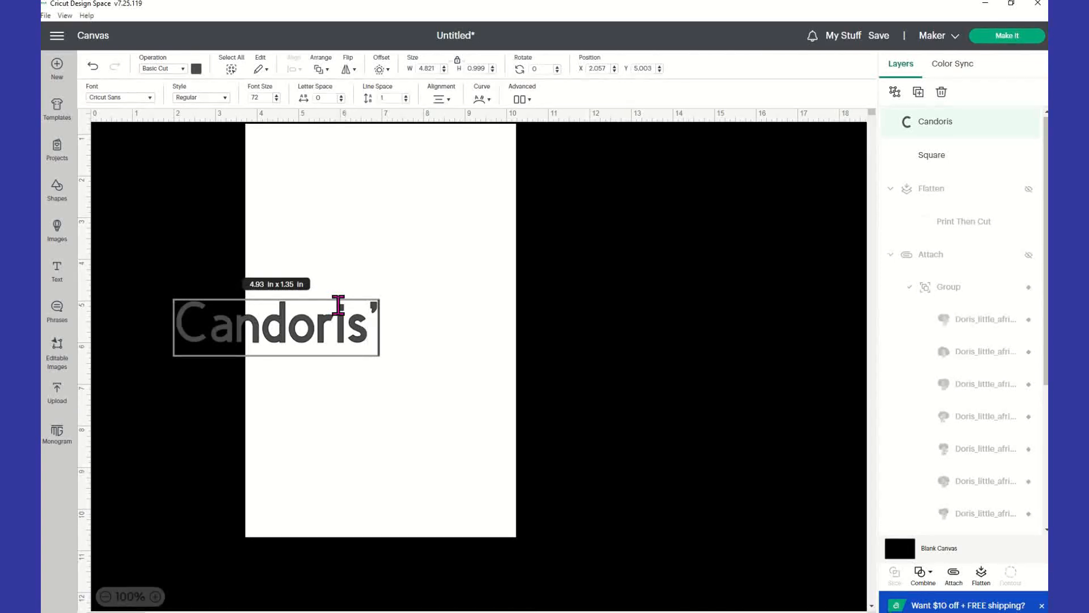
type("at")
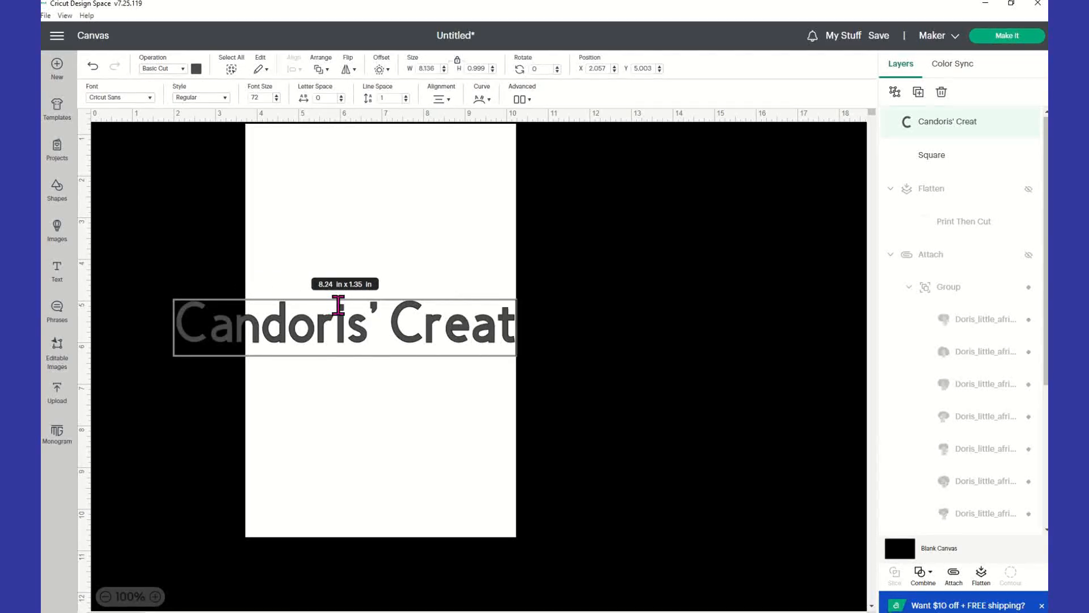
type("ive Crafts")
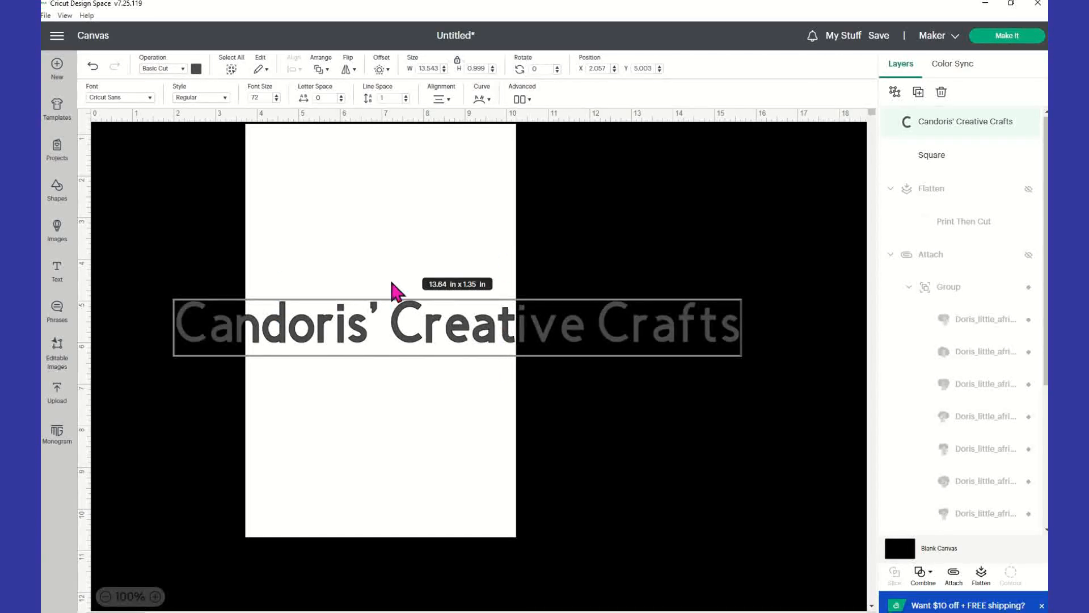
Reduce the text's font size to 29 and place it near the white rectangle's upper edge, at about X 4.24, Y 1.1 in
left_click(276, 99)
left_click(276, 100)
left_click(276, 100)
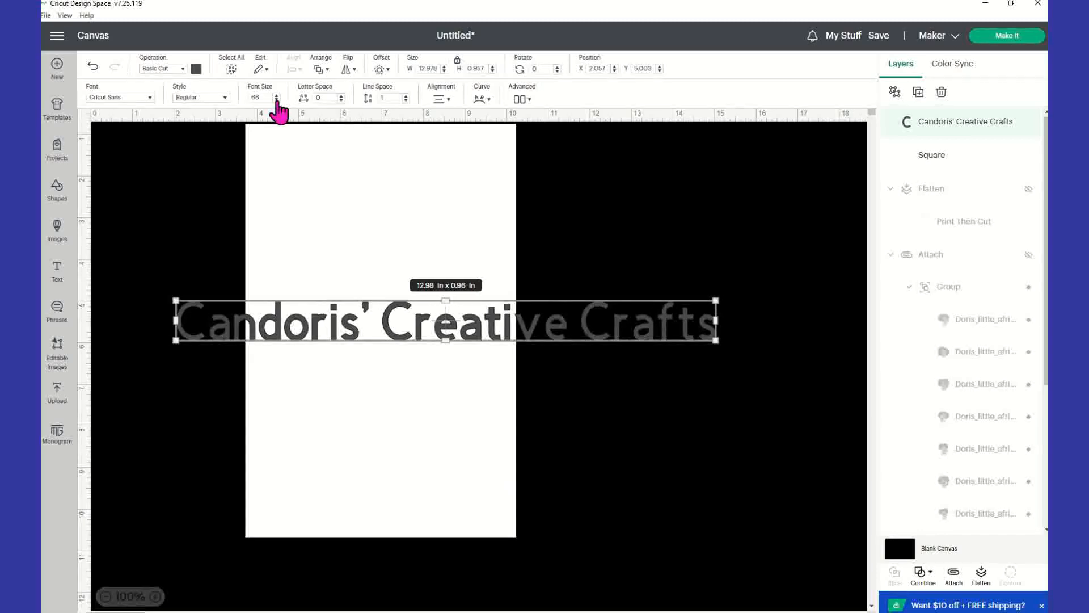
left_click(276, 100)
left_click(276, 100)
left_click(276, 100)
double_click(276, 100)
left_click(276, 100)
double_click(277, 100)
left_click(276, 99)
double_click(276, 100)
left_click(276, 100)
double_click(276, 99)
left_click(276, 100)
double_click(276, 100)
double_click(277, 100)
left_click(276, 100)
double_click(276, 100)
left_click(276, 100)
left_click(276, 99)
left_click(276, 100)
left_click(276, 99)
left_click(276, 100)
left_click(277, 99)
left_click(276, 100)
left_click_drag(419, 319, 492, 163)
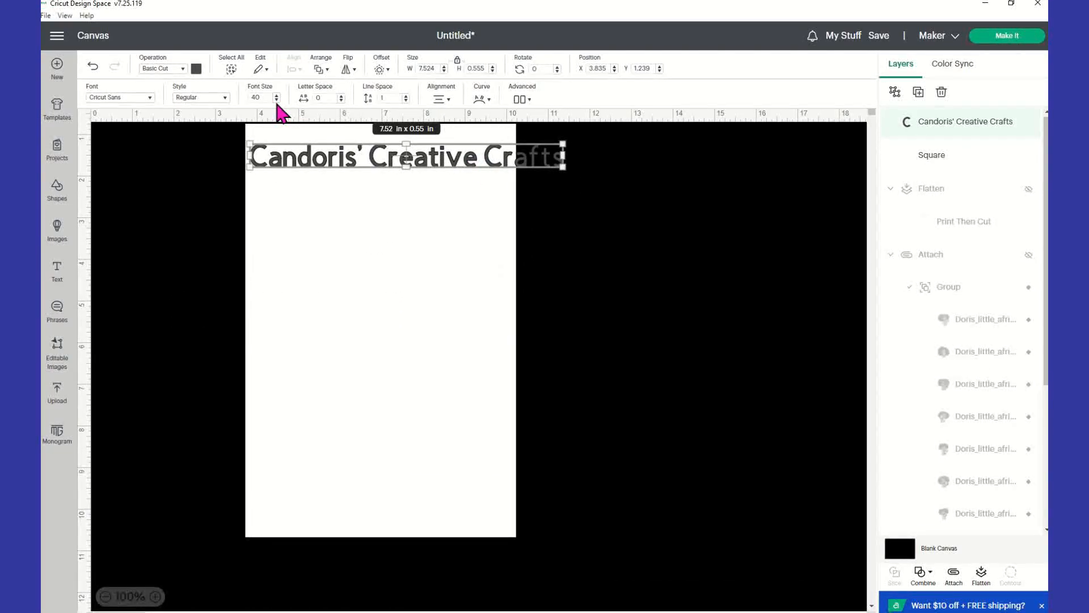
left_click(277, 100)
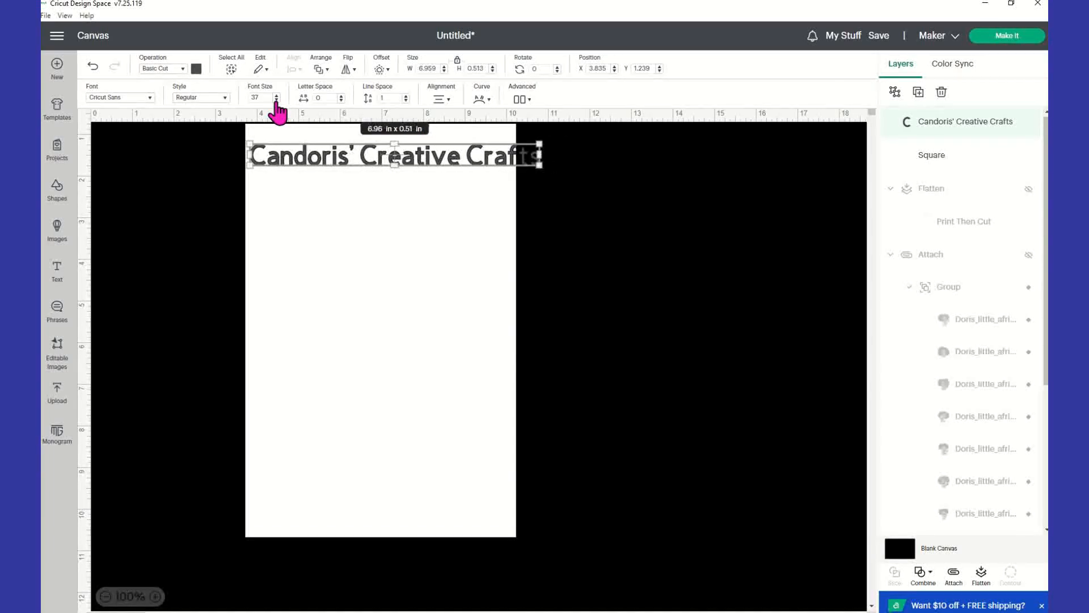
left_click(276, 99)
left_click(276, 100)
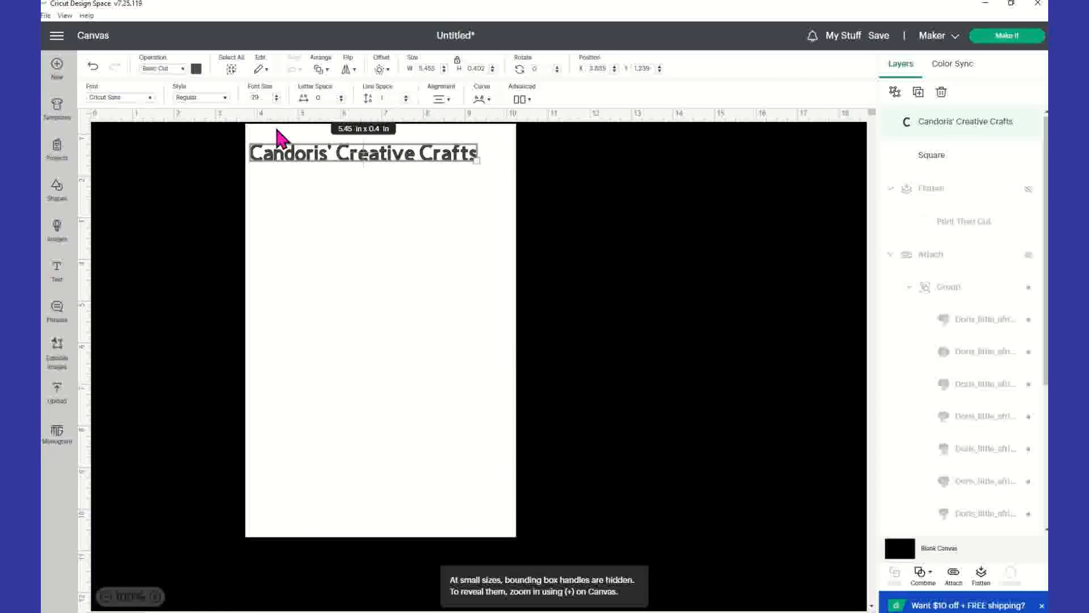
mouse_move(392, 156)
left_mouse_down()
mouse_move(426, 165)
mouse_move(414, 154)
left_mouse_up()
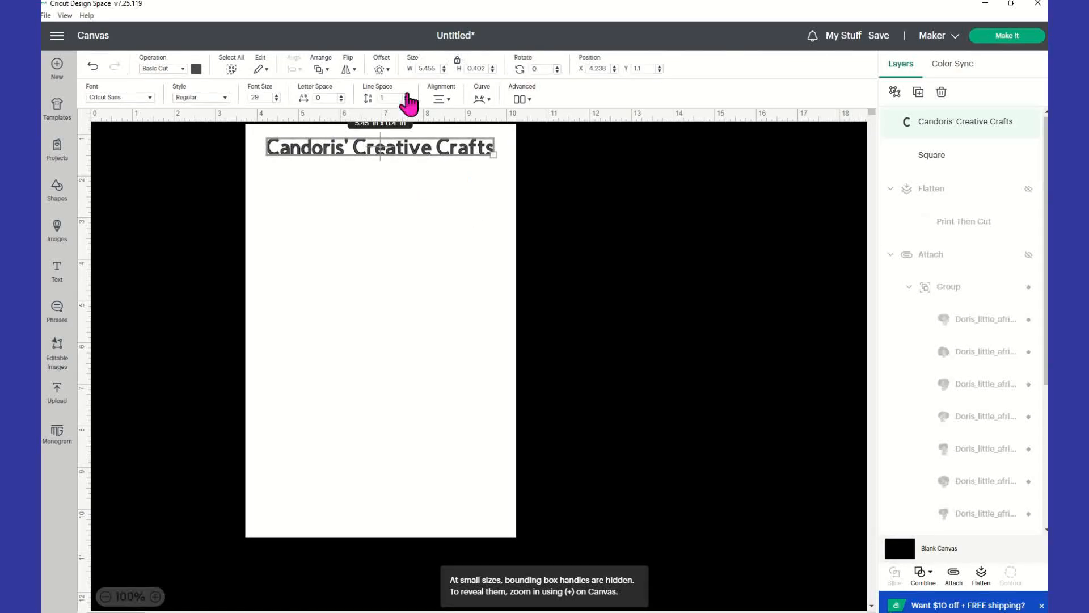
Try the system font About Love on the text and settle on Adellia Heart
left_click(152, 100)
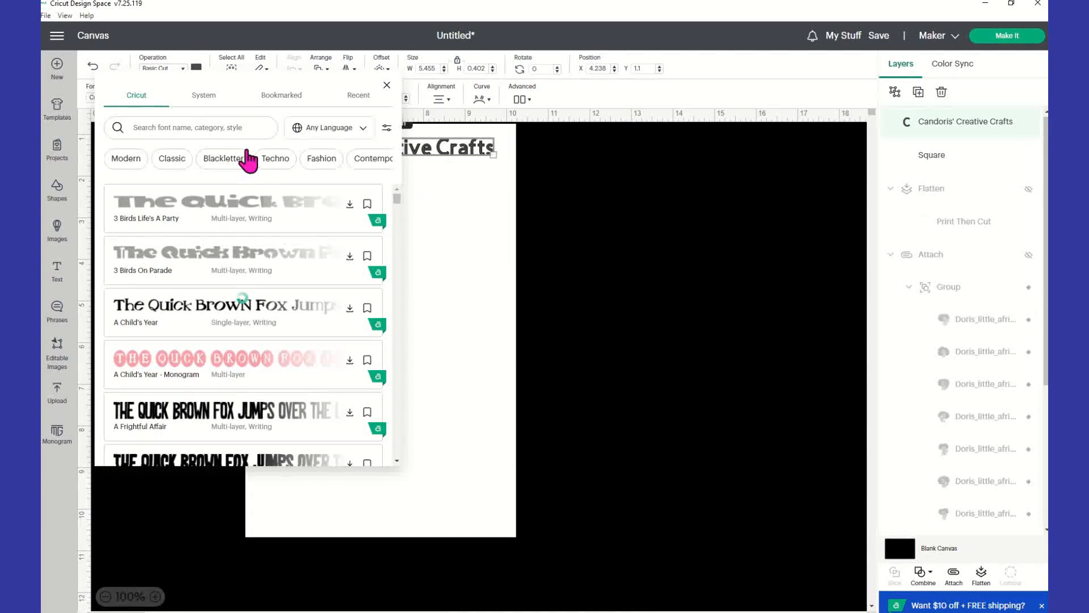
left_click(202, 99)
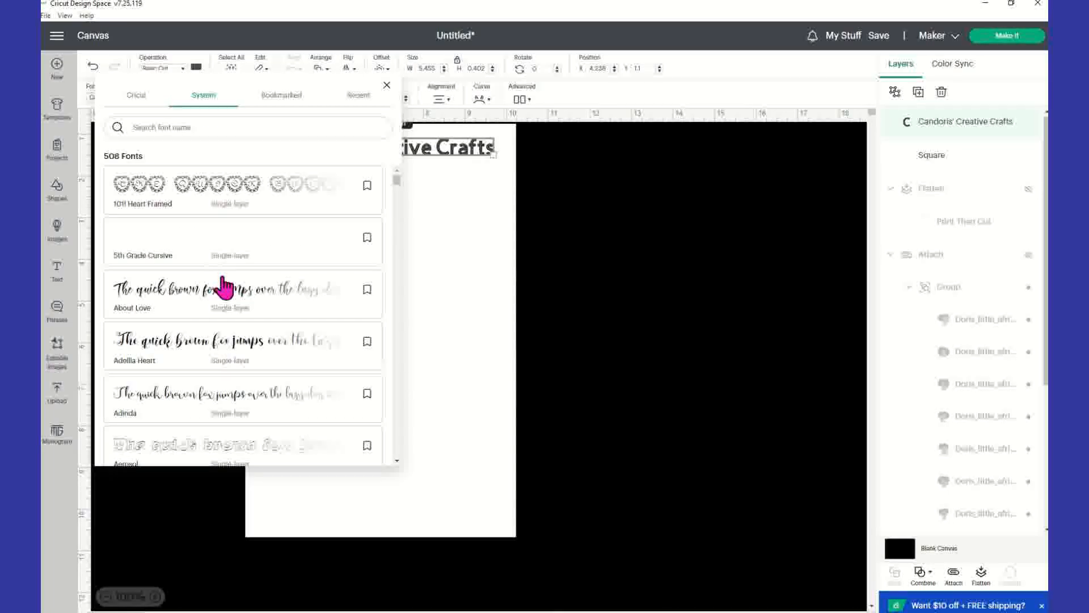
left_click(224, 296)
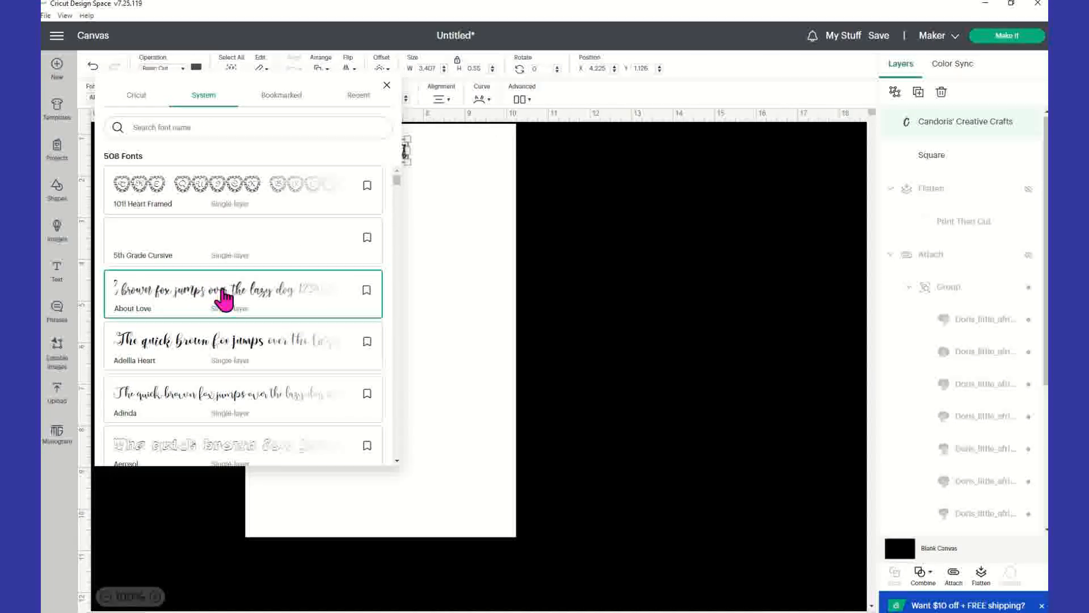
left_click(205, 352)
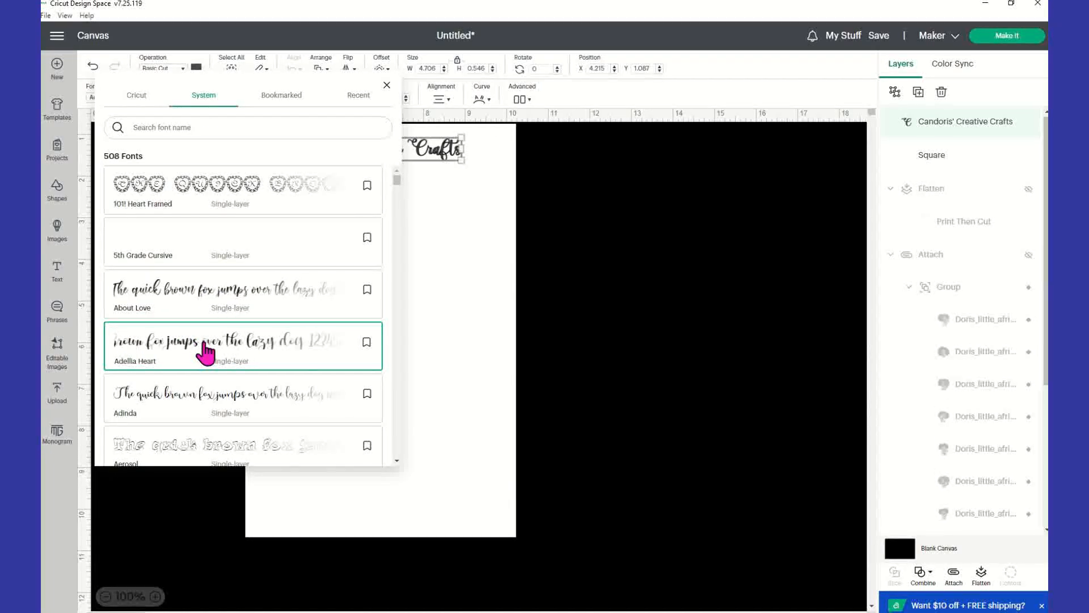
left_click(445, 285)
Shift the white rectangle slightly behind the text, to about X 3.6 in
mouse_move(431, 147)
left_mouse_down()
mouse_move(450, 147)
mouse_move(429, 147)
left_mouse_up()
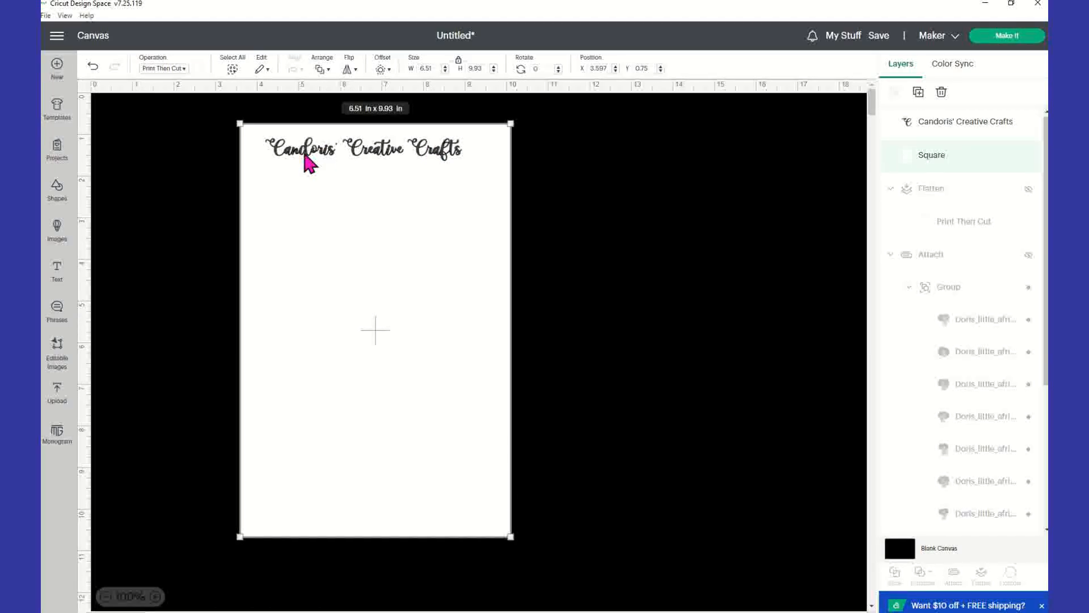
left_click(538, 197)
left_click(445, 210)
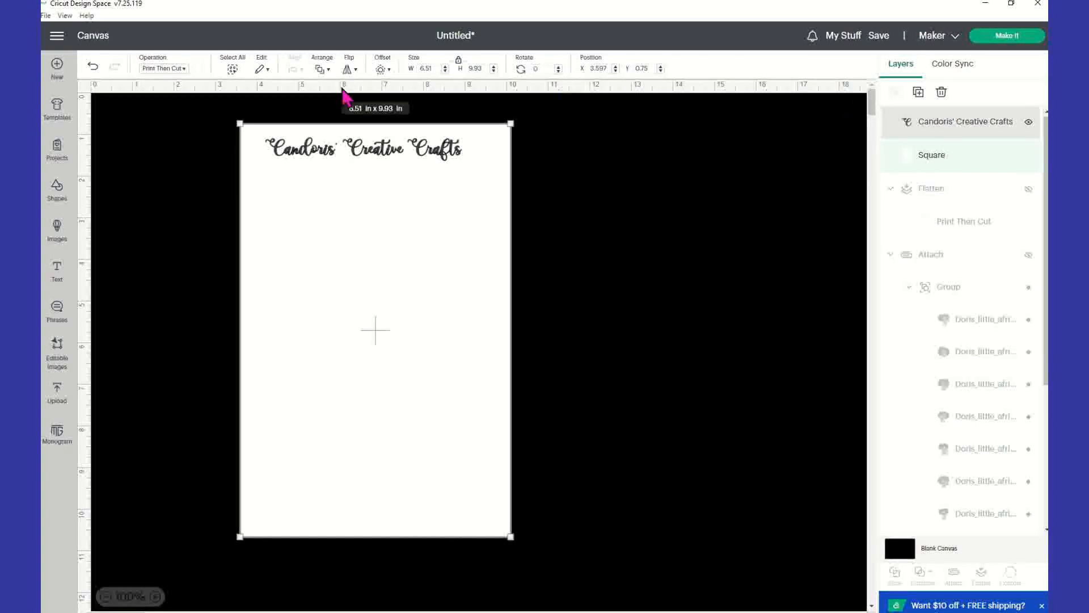
Try other colors such as light blue on the text, set it to medium blue, and shift it to about X 4.26 in
left_click(964, 122)
left_click(195, 69)
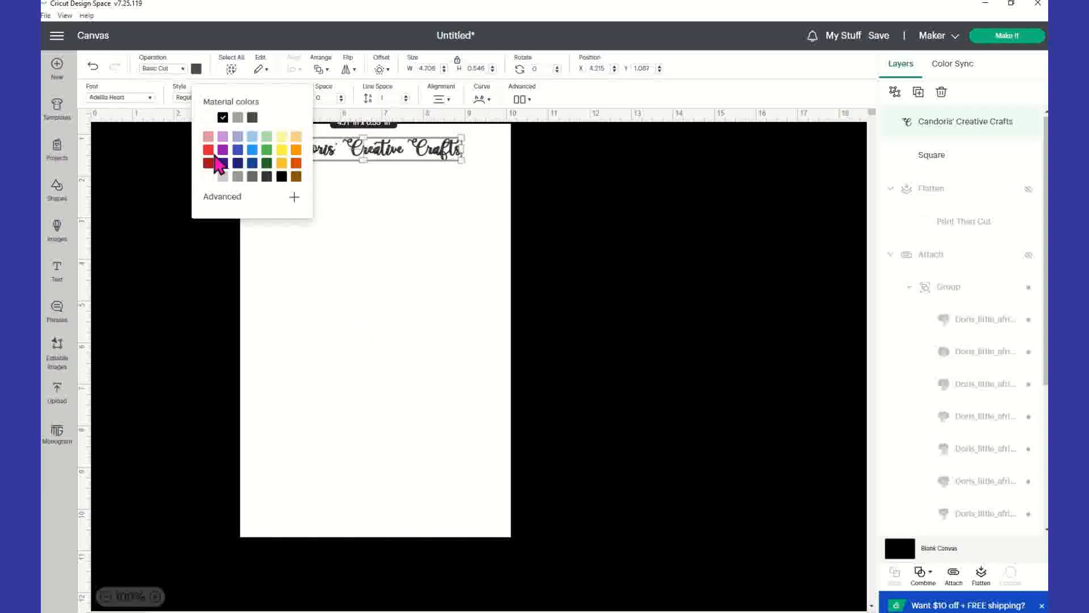
left_click(252, 137)
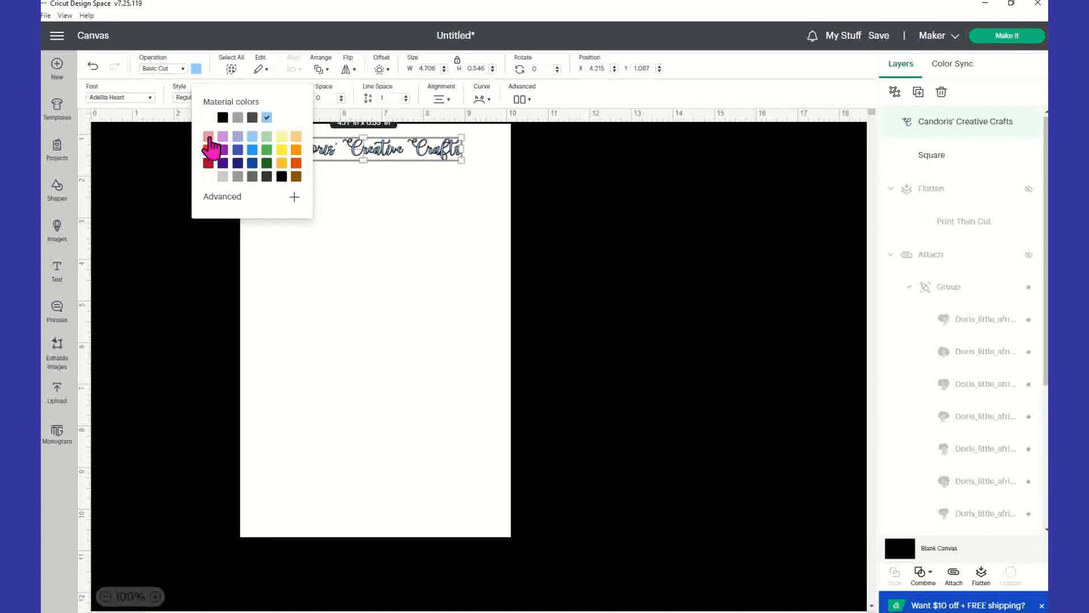
left_click(295, 150)
left_click(238, 150)
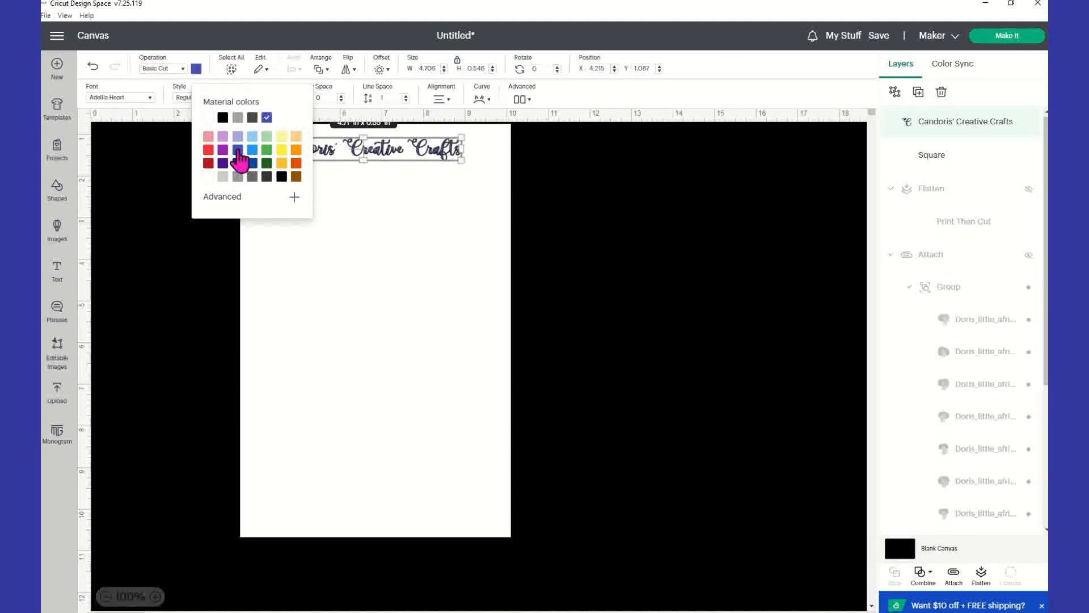
left_click(468, 215)
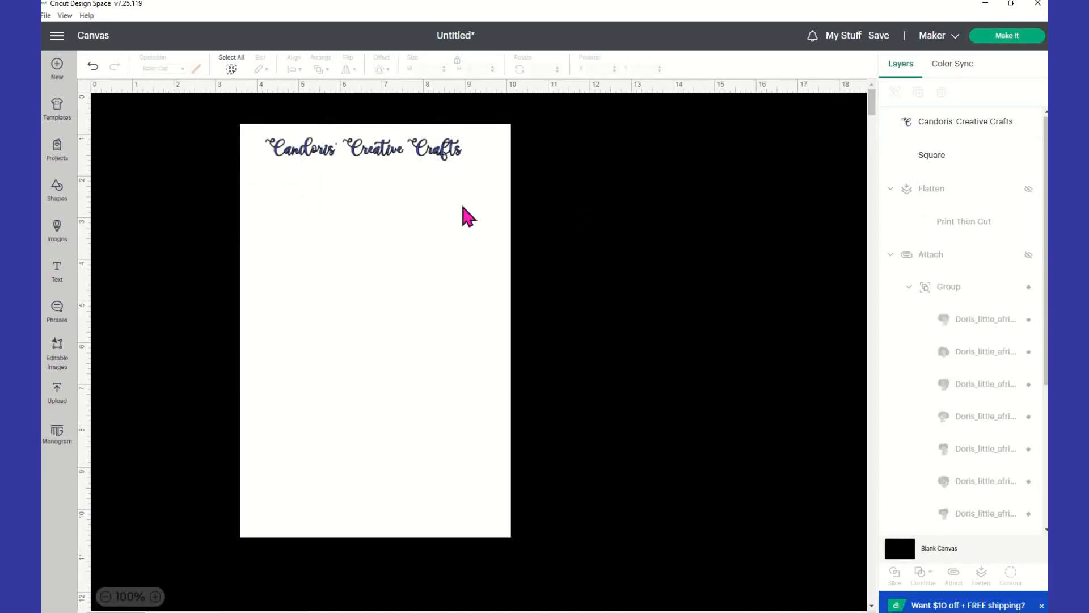
left_click(443, 165)
left_click_drag(448, 164, 450, 164)
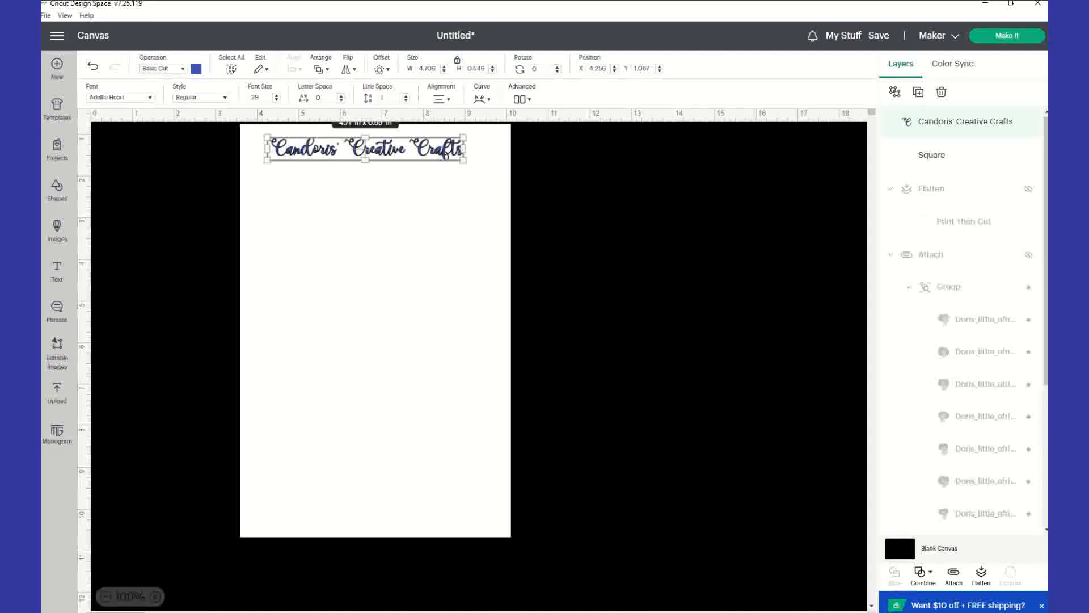
Take a screen snip of the toolbar area around the font settings
key("super+shift+s")
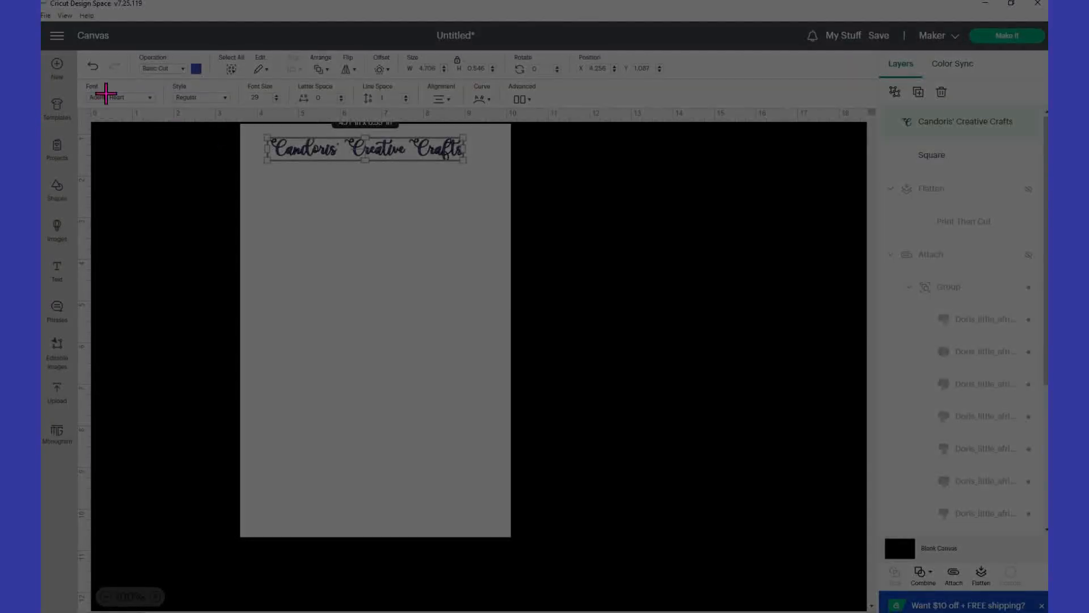
left_click_drag(62, 64, 247, 173)
left_click(316, 223)
right_click(317, 223)
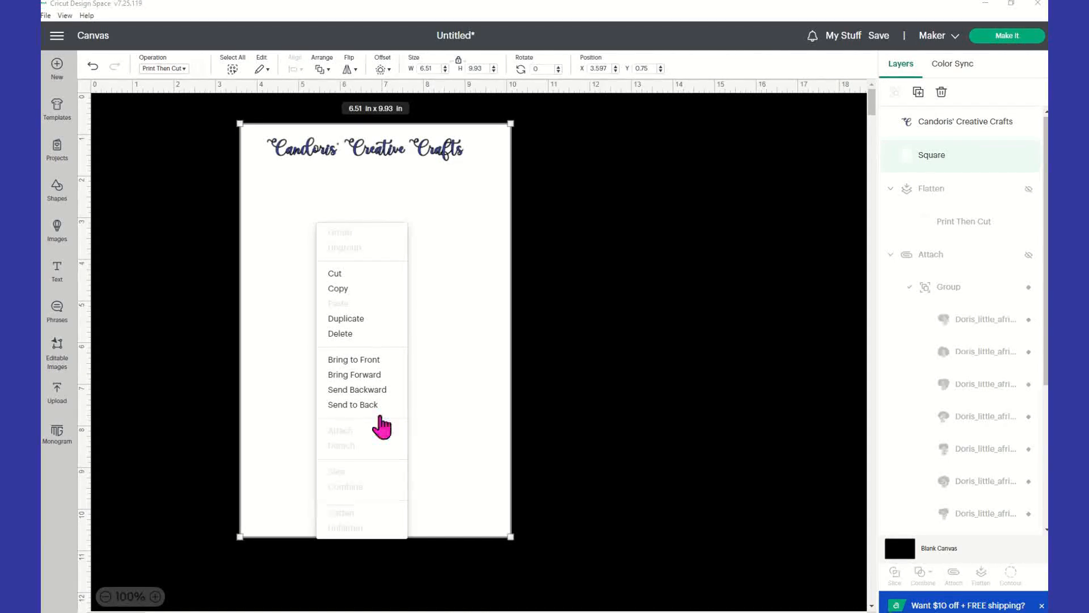
left_click(416, 359)
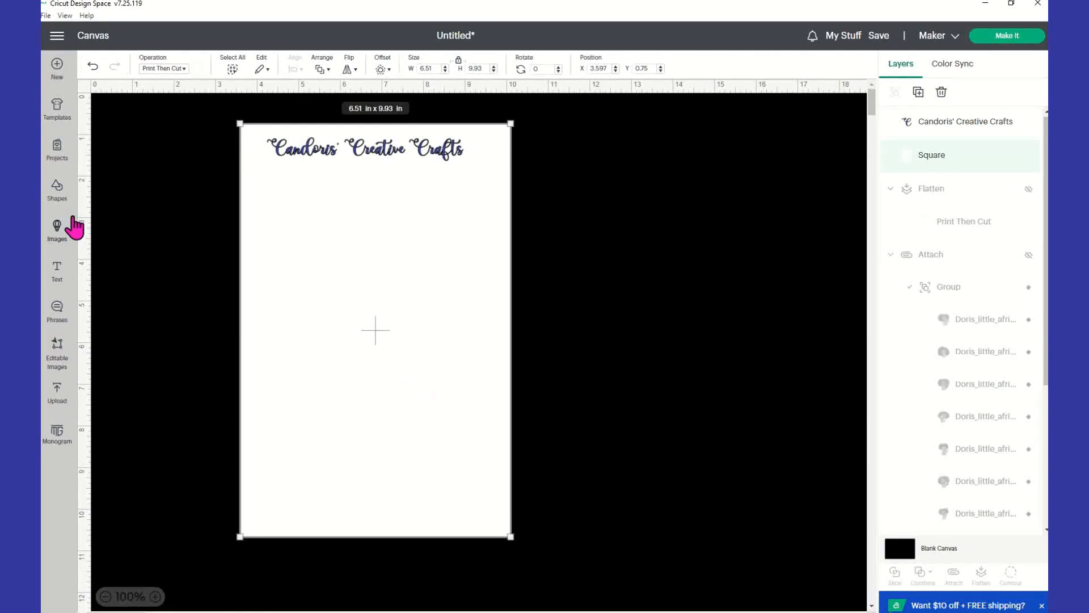
Start a new image upload and browse the computer's files from Downloads to the Desktop folder
left_click(57, 397)
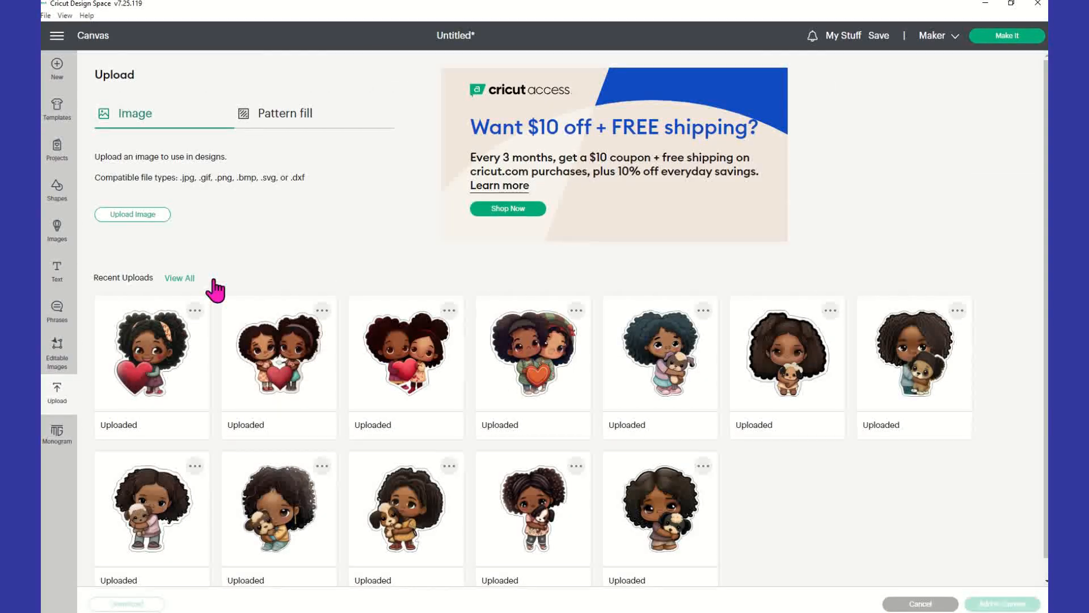
left_click(160, 216)
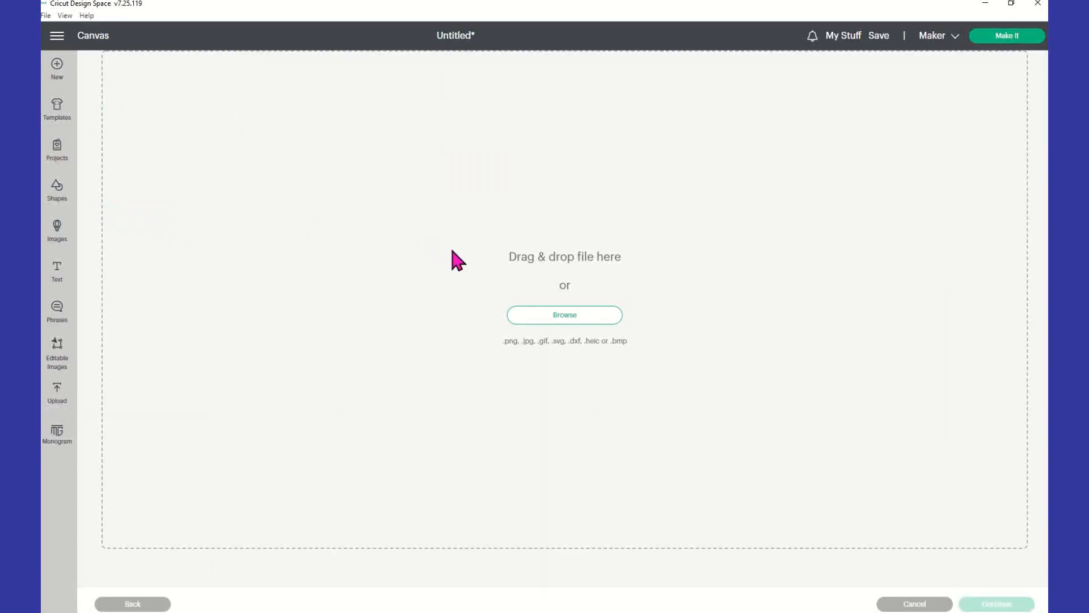
left_click(564, 319)
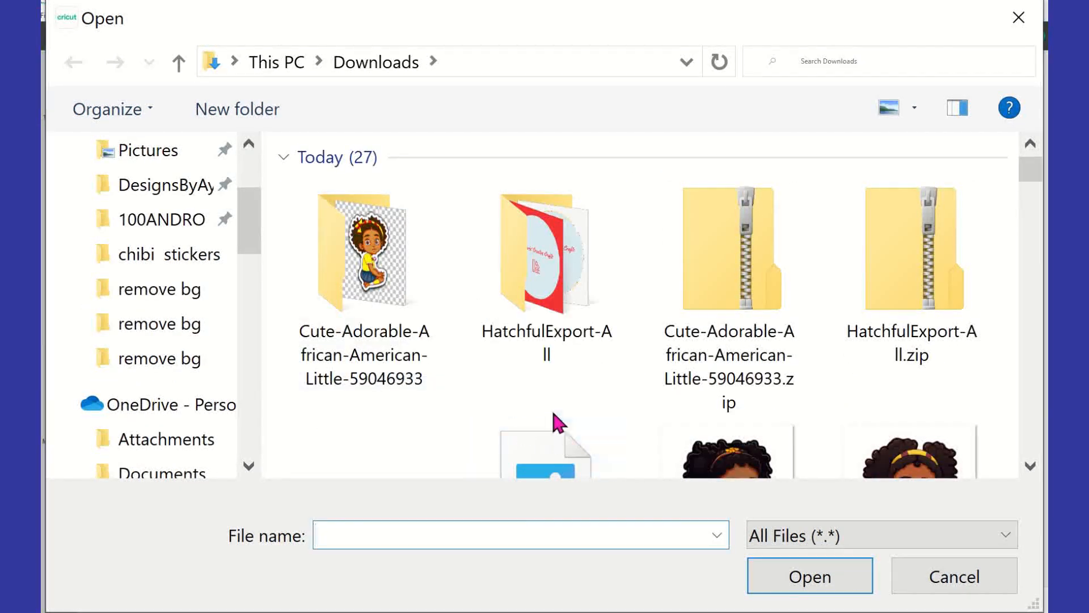
scroll(598, 335, "down", 3)
scroll(599, 353, "down", 15)
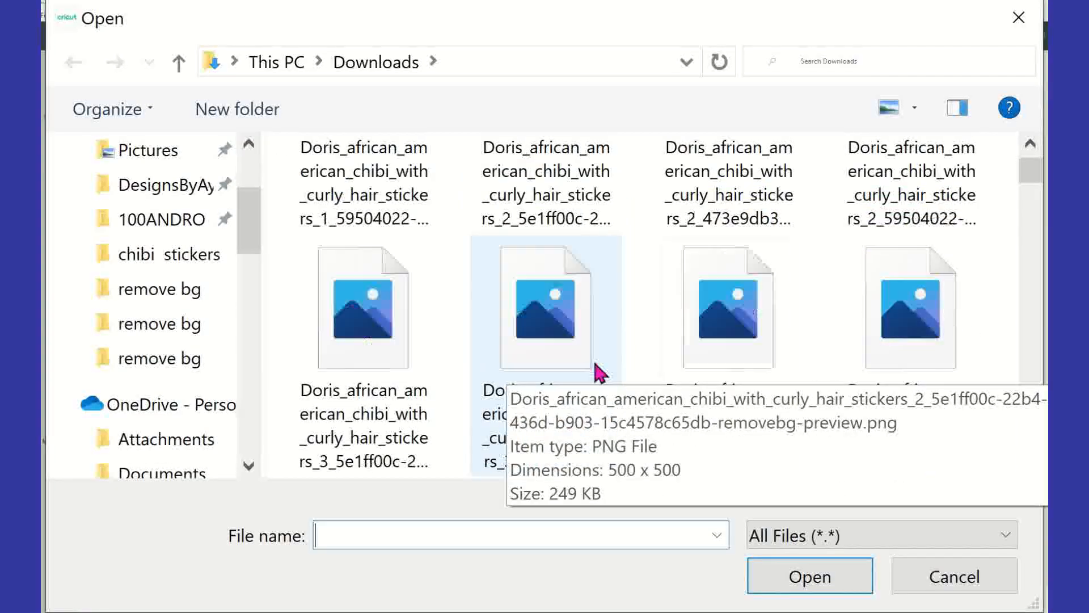
scroll(599, 385, "down", 10)
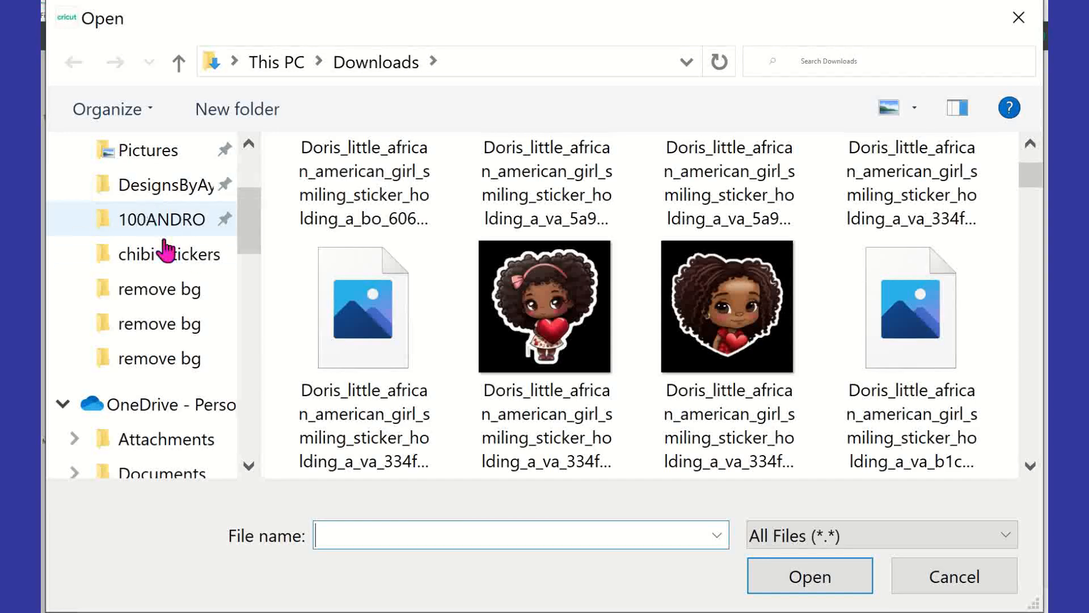
scroll(160, 214, "up", 2)
left_click(151, 211)
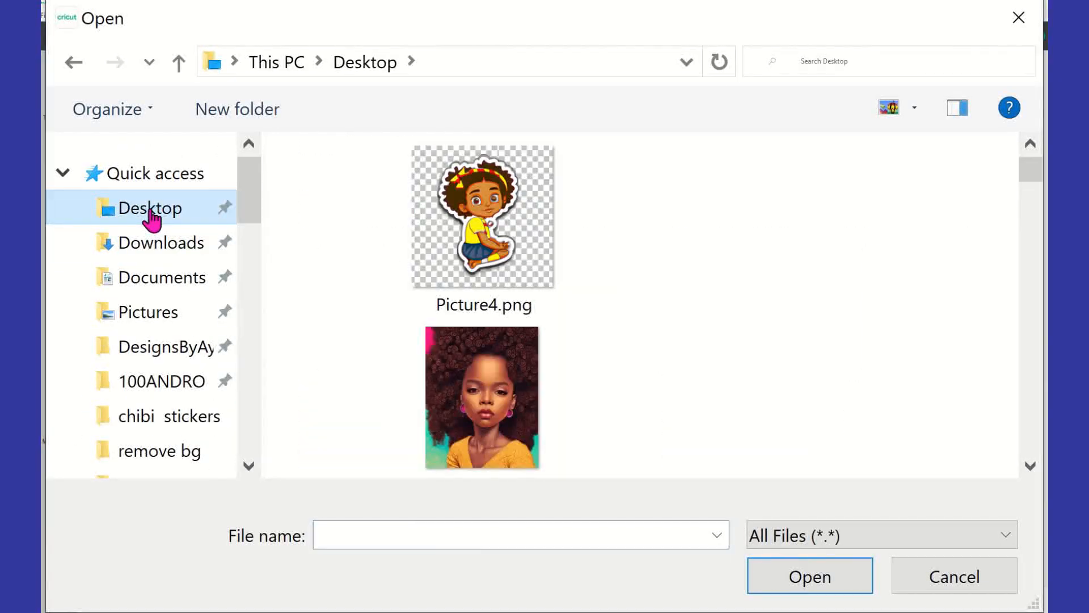
Open the first curly-haired chibi sticker image from the Desktop's chibi stickers > remove bg folder for upload
scroll(510, 352, "down", 5)
scroll(498, 374, "down", 10)
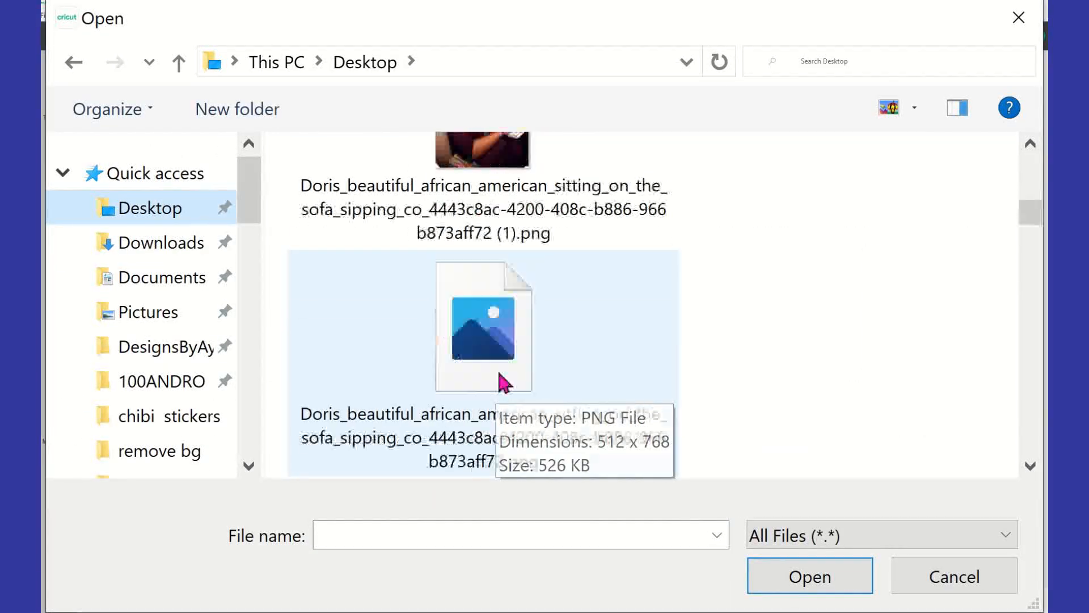
left_click_drag(1032, 232, 1034, 433)
double_click(494, 426)
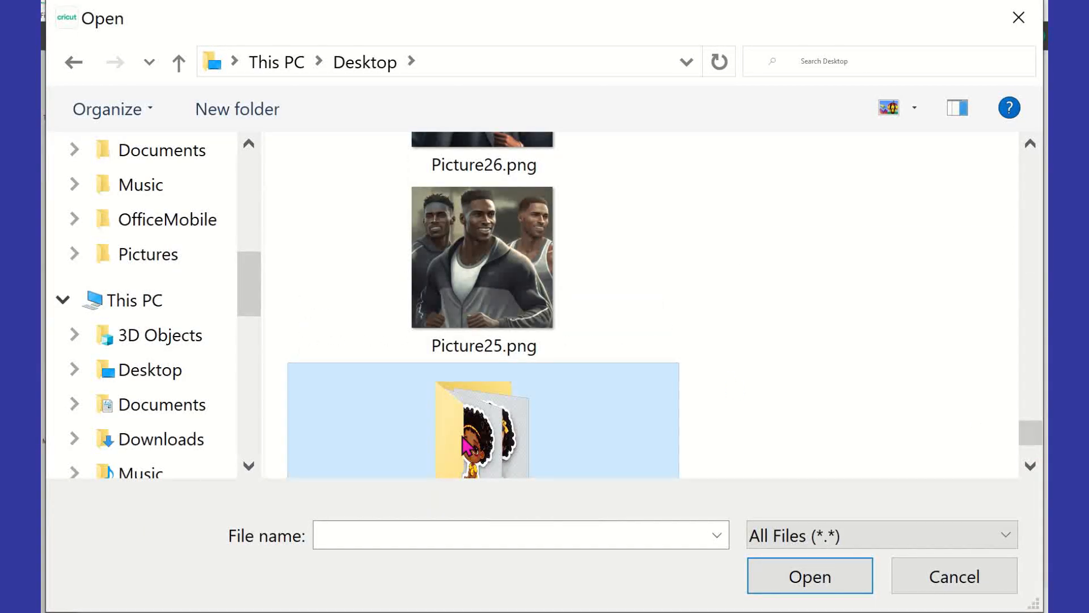
double_click(392, 262)
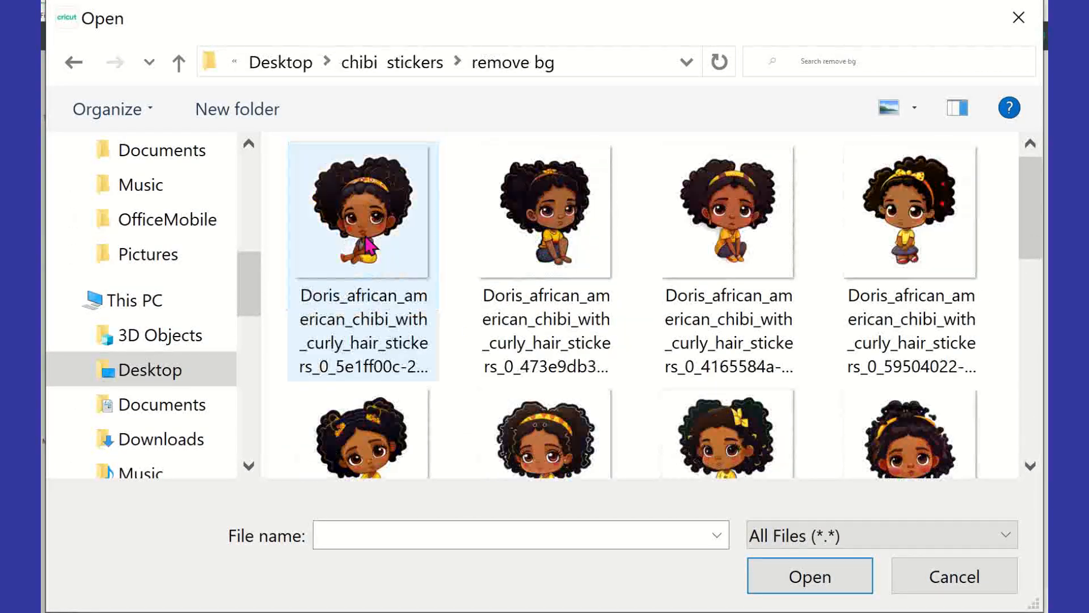
left_click(380, 223)
left_click(821, 584)
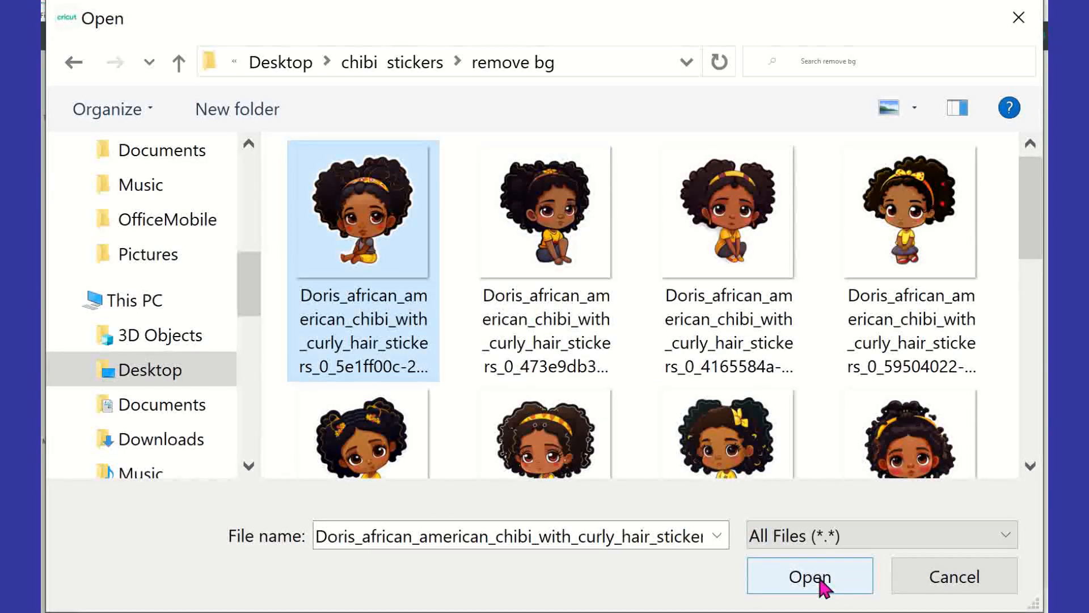
left_click(820, 580)
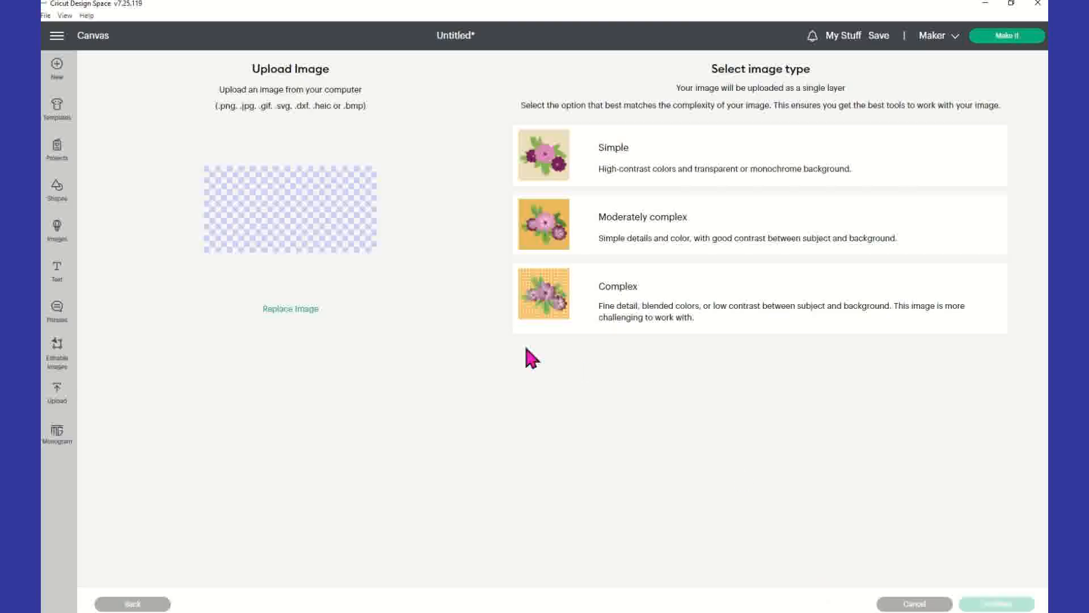
Upload the chibi image as a Complex, Print Then Cut image, without making any background removal edits
left_click(543, 296)
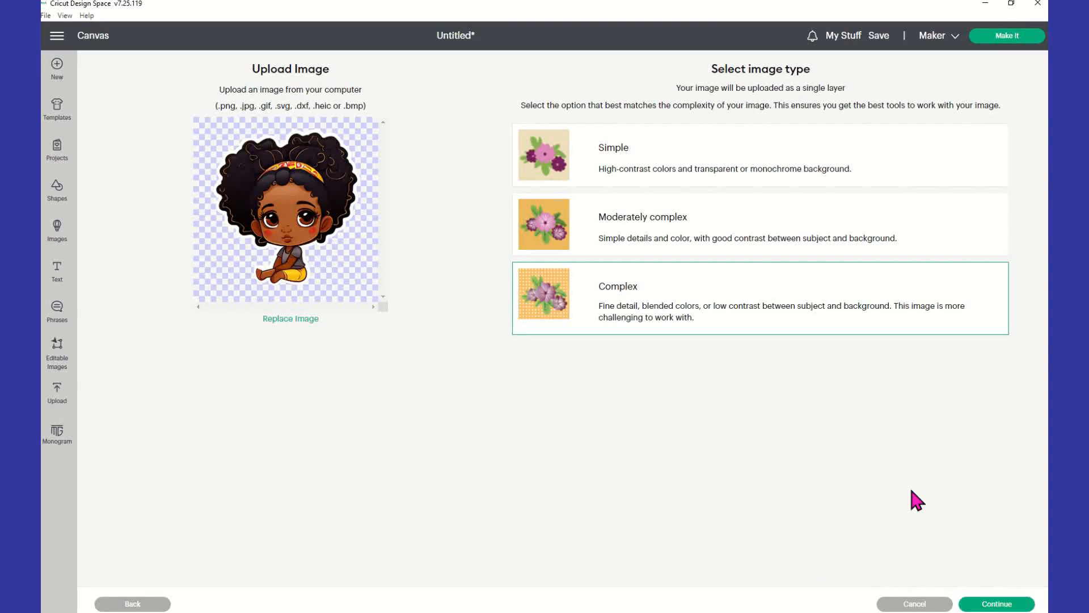
left_click(1003, 603)
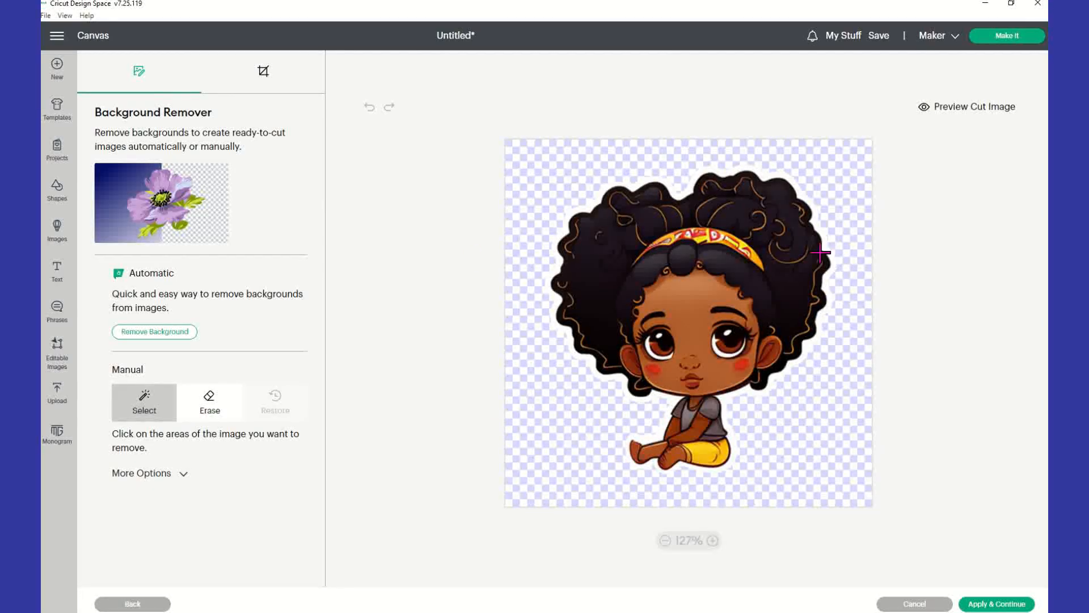
left_click(1020, 605)
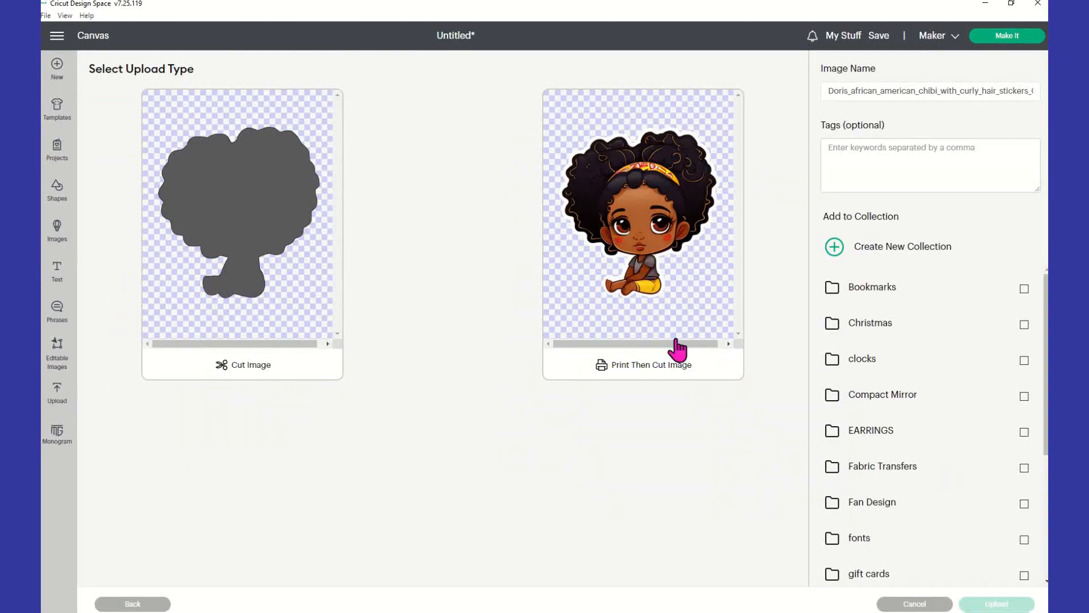
left_click(711, 311)
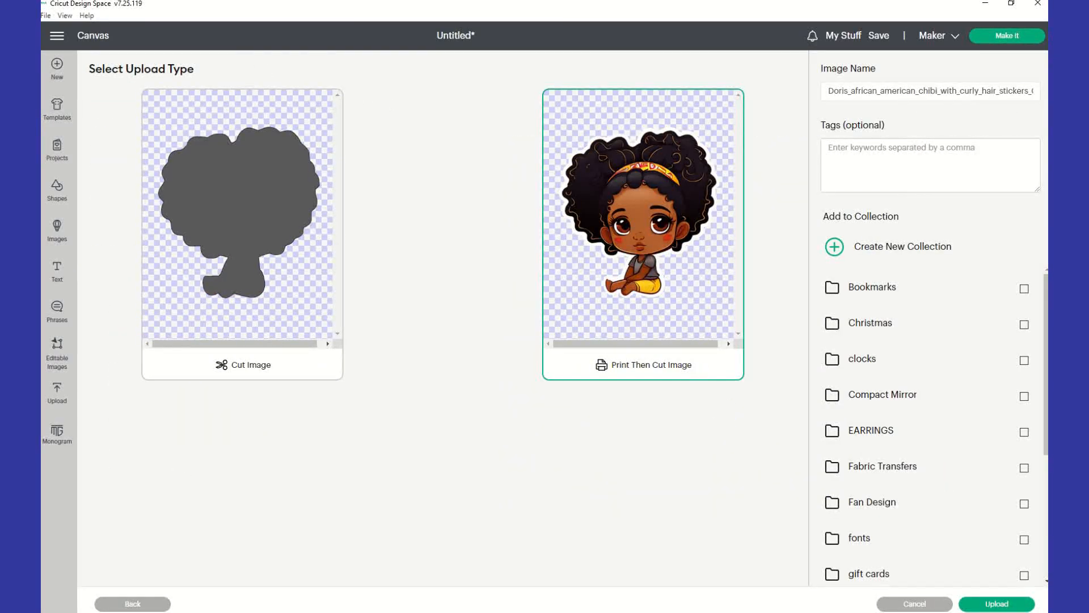
left_click(985, 606)
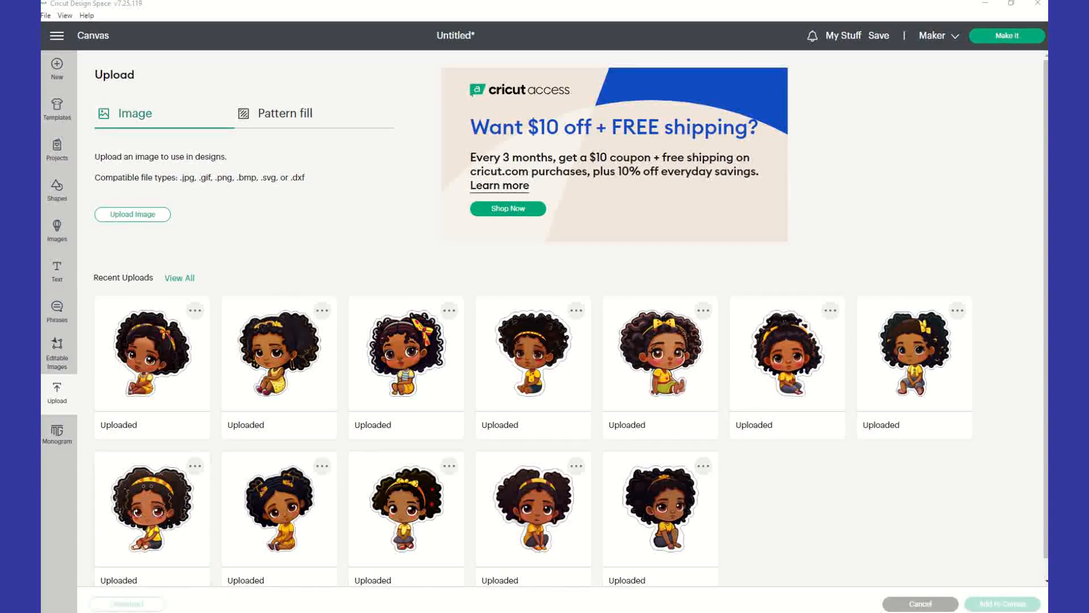
Select all the recently uploaded chibi girls except the one at the start of the second row
scroll(497, 356, "down", 1)
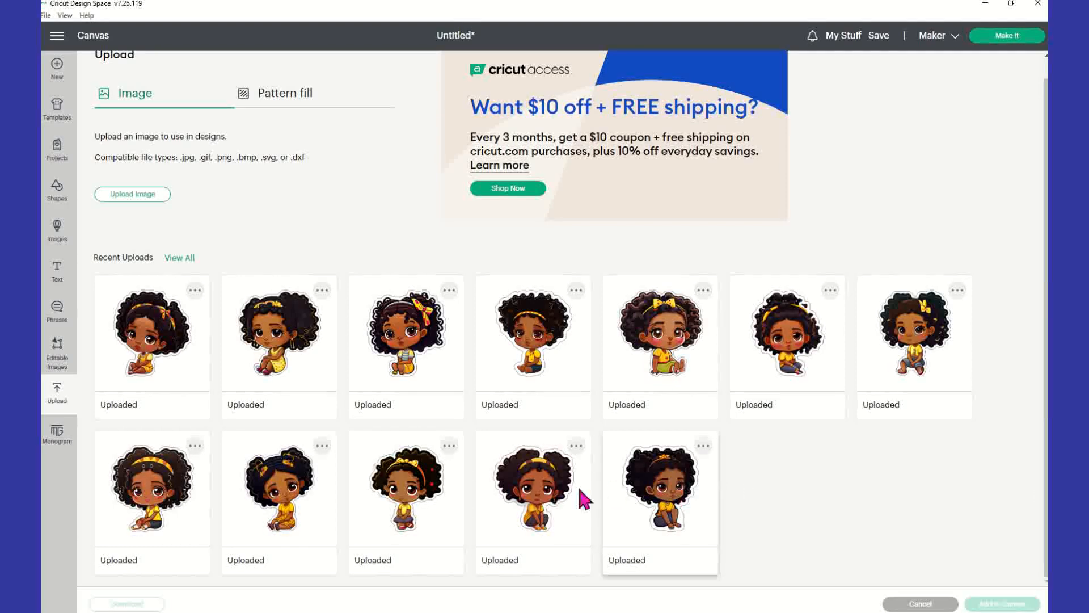
left_click(612, 493)
left_click(561, 482)
left_click(292, 477)
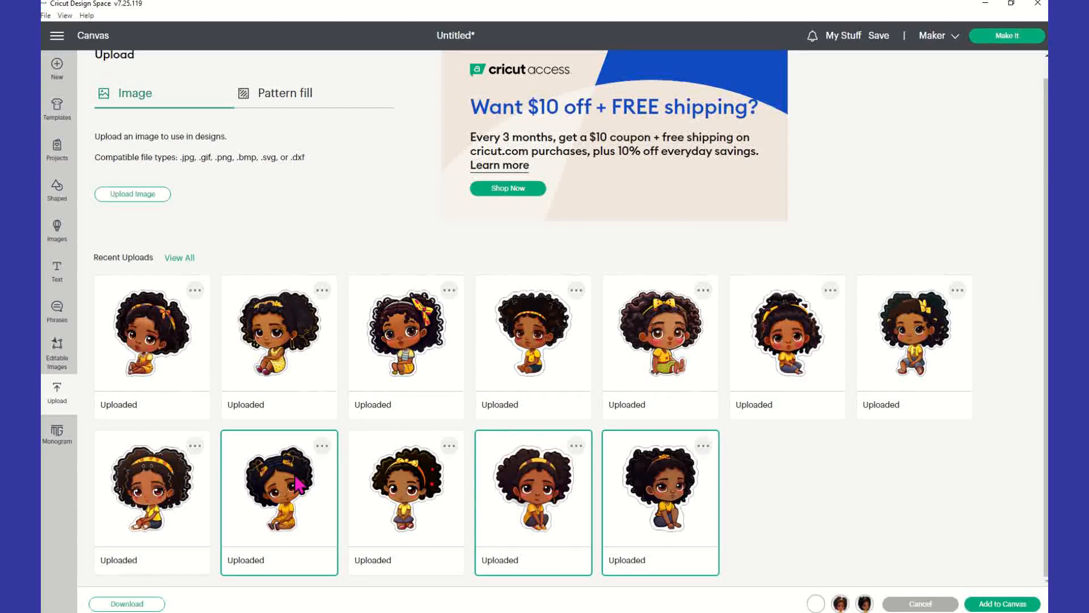
left_click(300, 475)
left_click(375, 480)
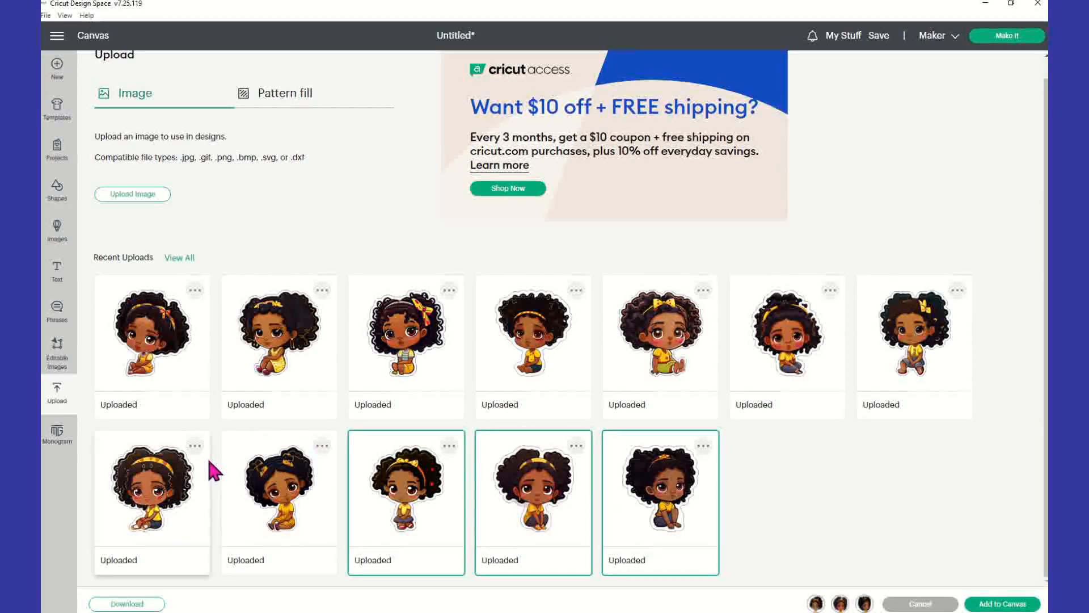
left_click(320, 502)
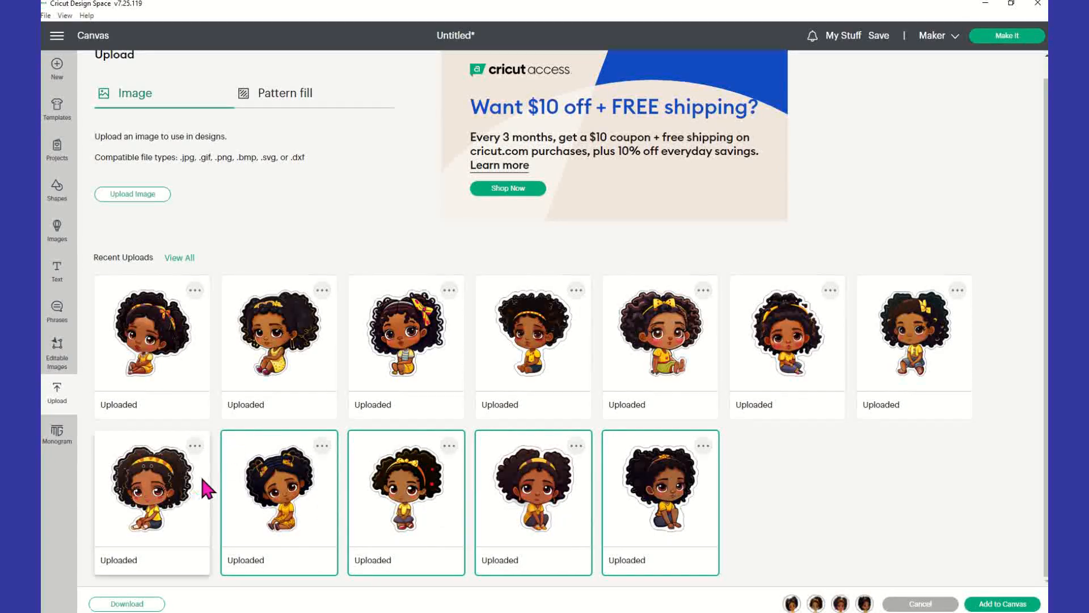
left_click(267, 358)
left_click(397, 352)
left_click(556, 340)
left_click(661, 343)
left_click(789, 352)
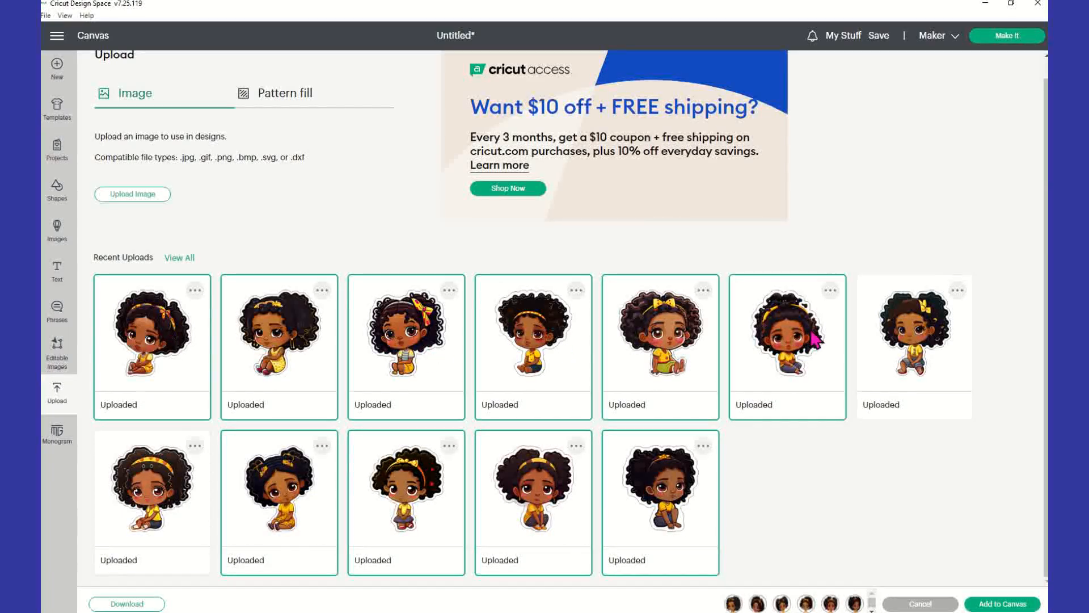
left_click(914, 352)
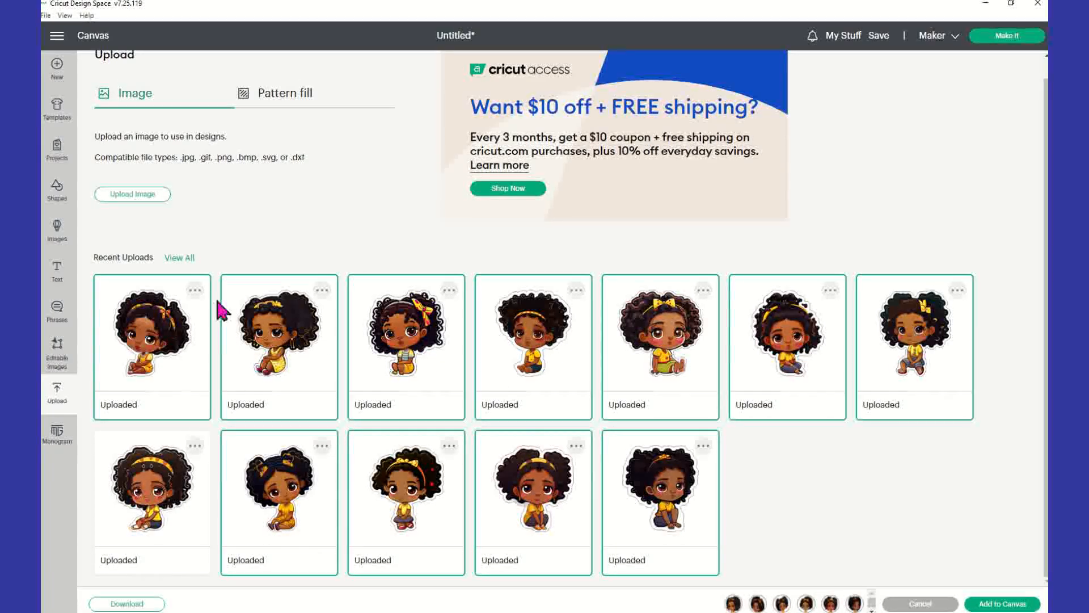
Look through the full collection of uploaded images and return to the recent uploads
left_click(177, 258)
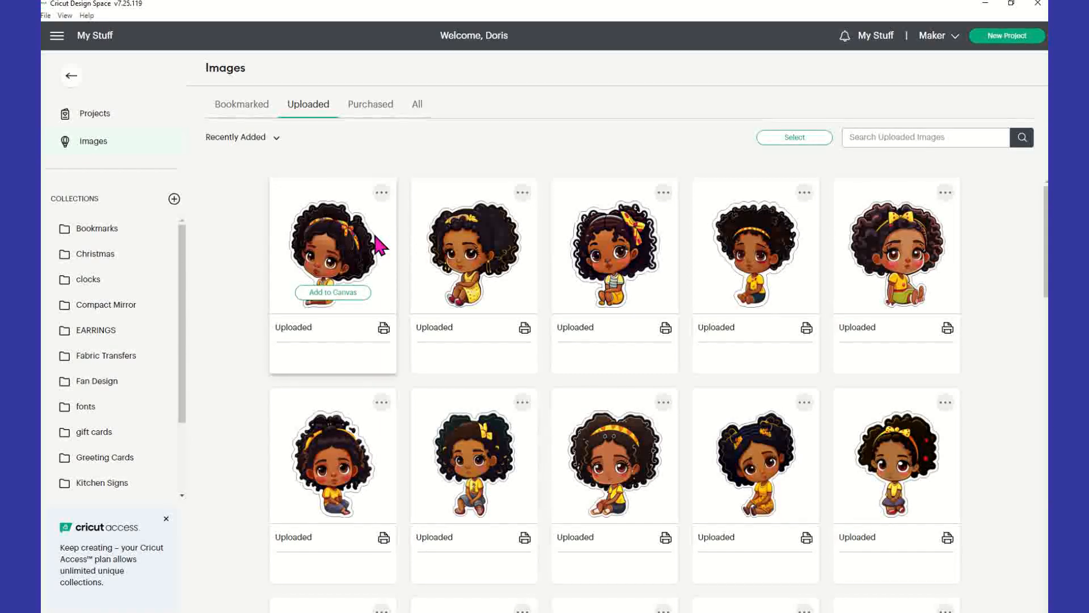
scroll(717, 430, "down", 3)
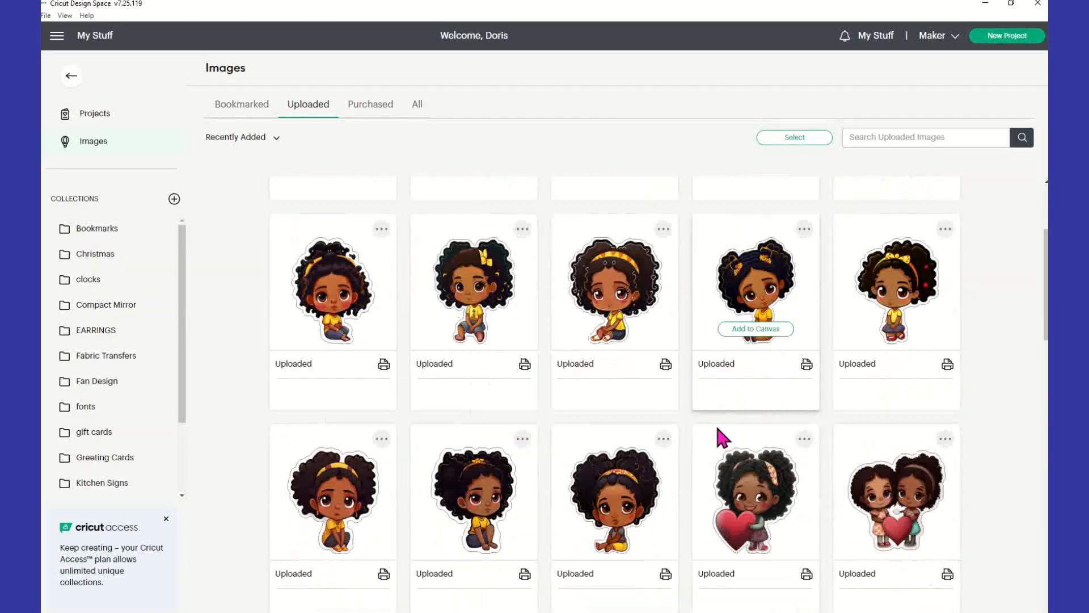
scroll(716, 423, "down", 1)
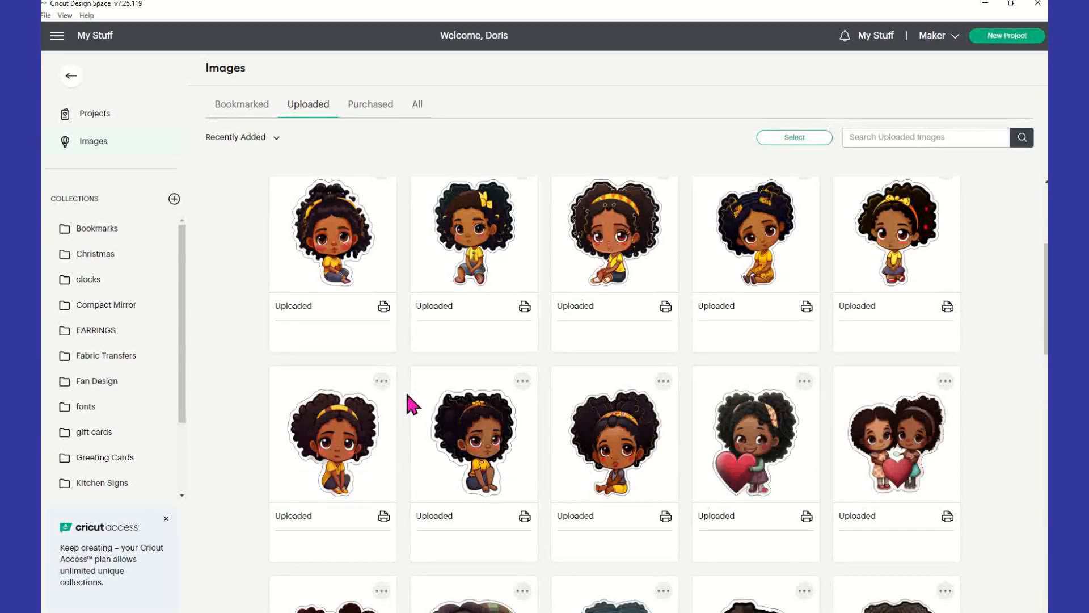
scroll(409, 401, "up", 4)
scroll(410, 397, "down", 7)
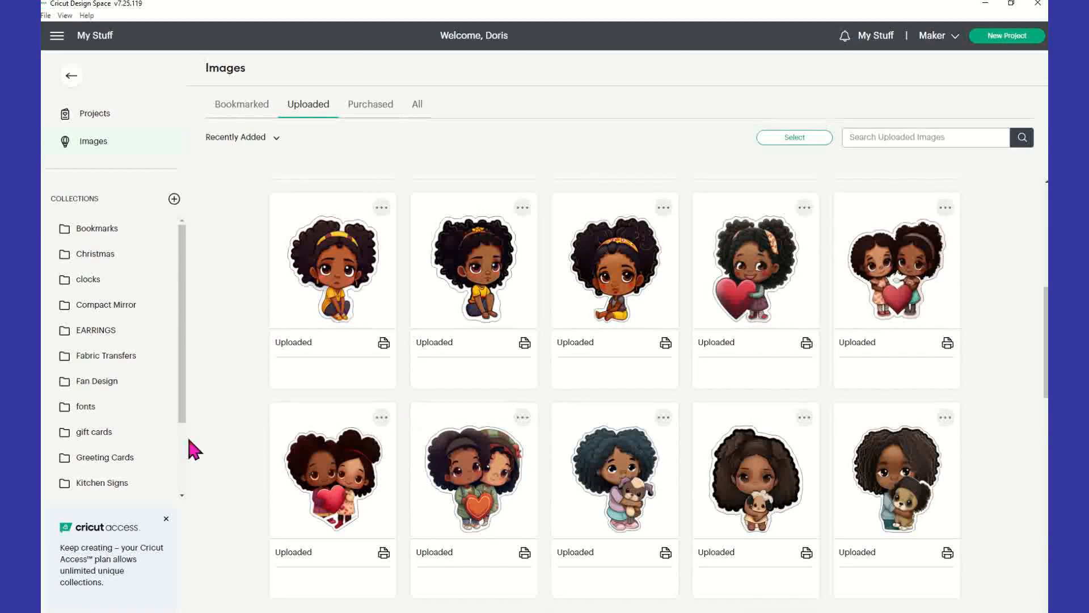
scroll(844, 461, "down", 3)
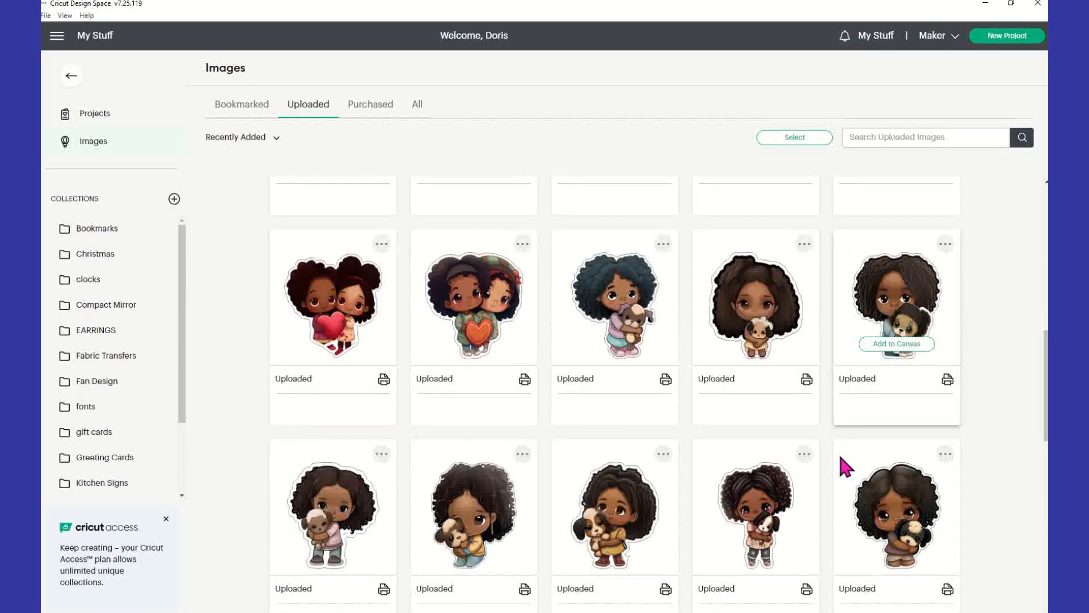
left_click(71, 76)
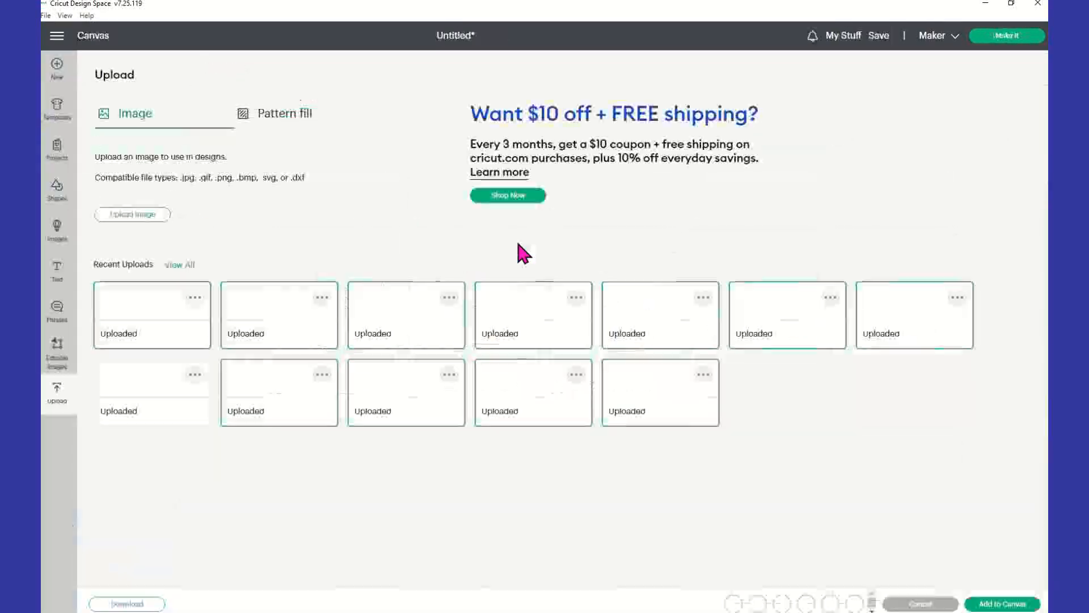
Leave only the first chibi girl in the second row of recent uploads selected, deselecting all the others
scroll(709, 451, "down", 1)
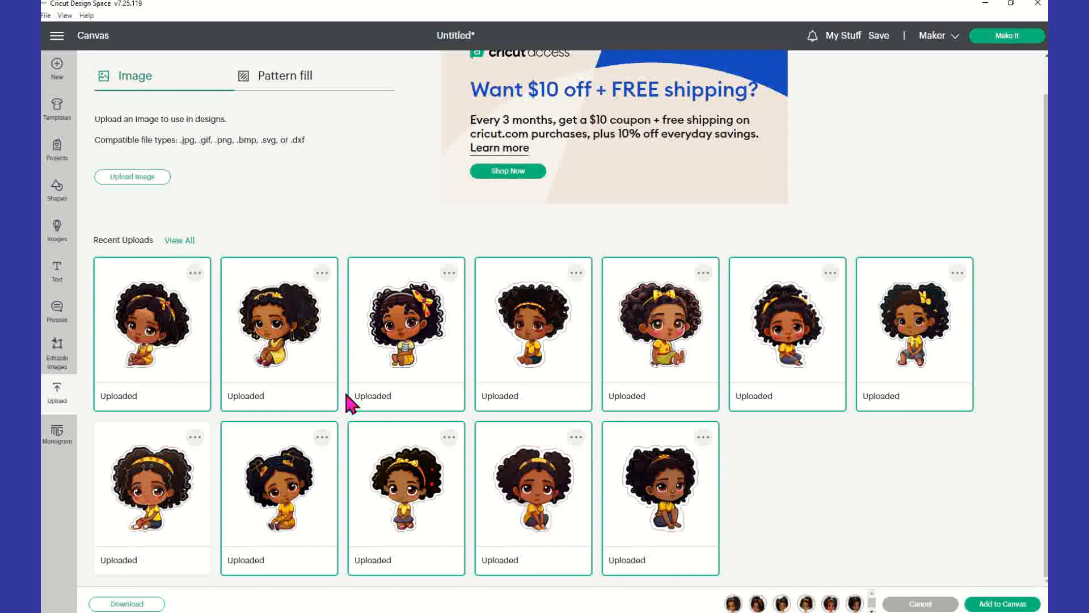
left_click(669, 514)
left_click(561, 502)
left_click(424, 511)
left_click(272, 499)
left_click(191, 482)
left_click(154, 362)
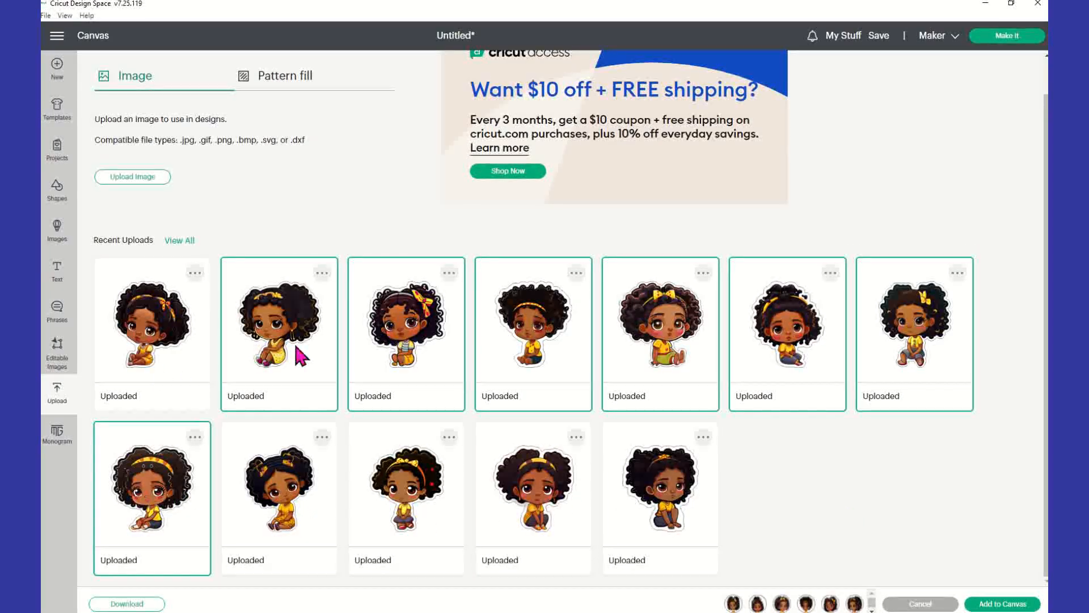
left_click(297, 349)
left_click(444, 338)
left_click(567, 349)
left_click(680, 346)
left_click(806, 346)
left_click(930, 346)
Add the selected chibi girl to the canvas and place her on the white rectangle below the Candoris' Creative Crafts title
left_click(999, 603)
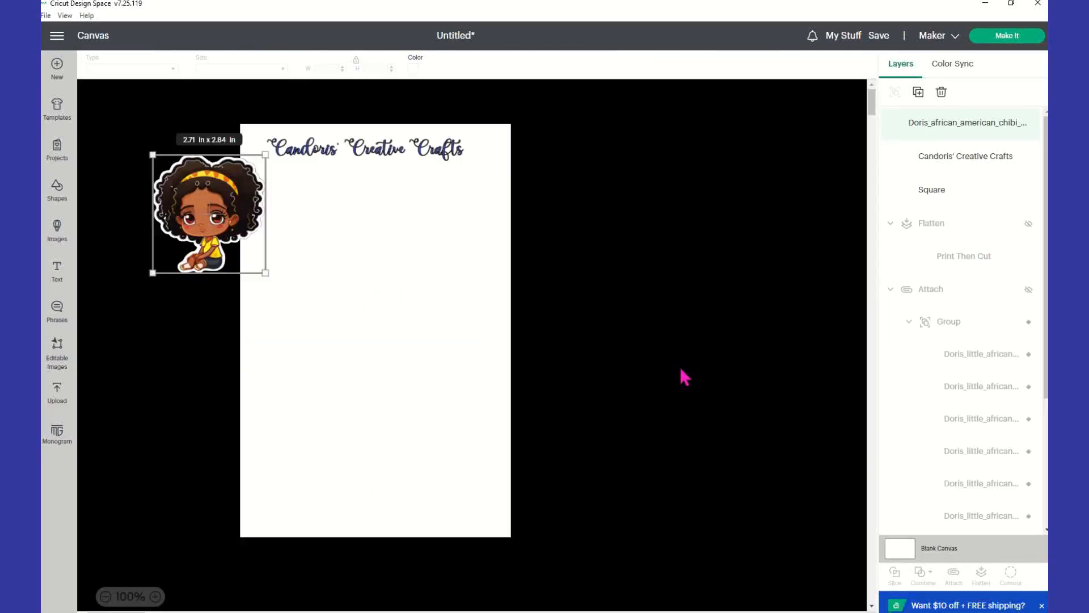
left_click_drag(187, 227, 290, 238)
left_click(401, 275)
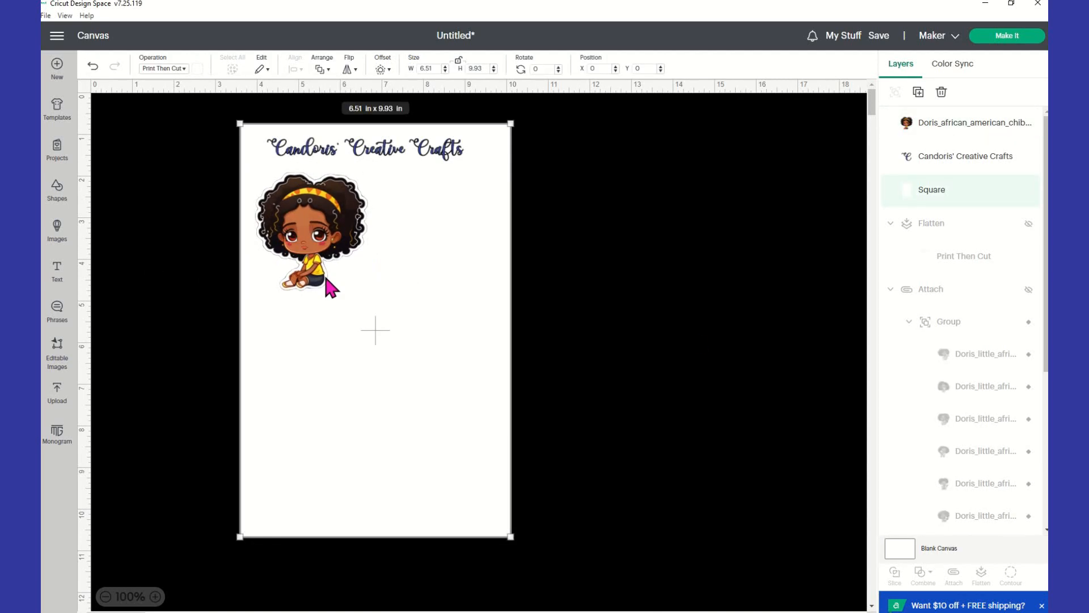
Open the full collection of uploaded images and add the five chibi girls in the first row to the canvas
left_click(56, 409)
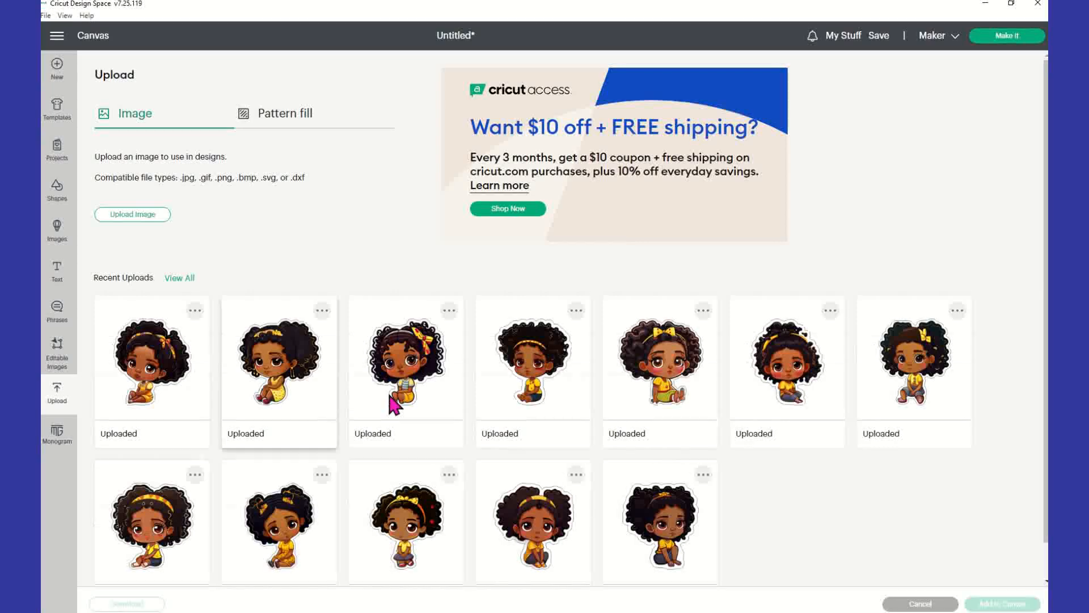
left_click(178, 278)
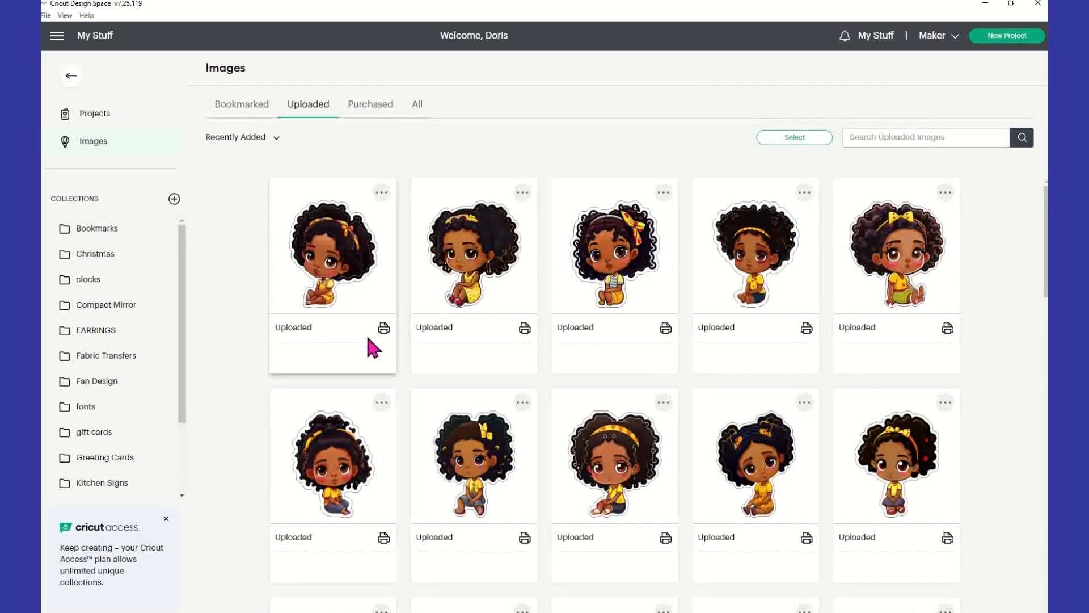
mouse_move(347, 292)
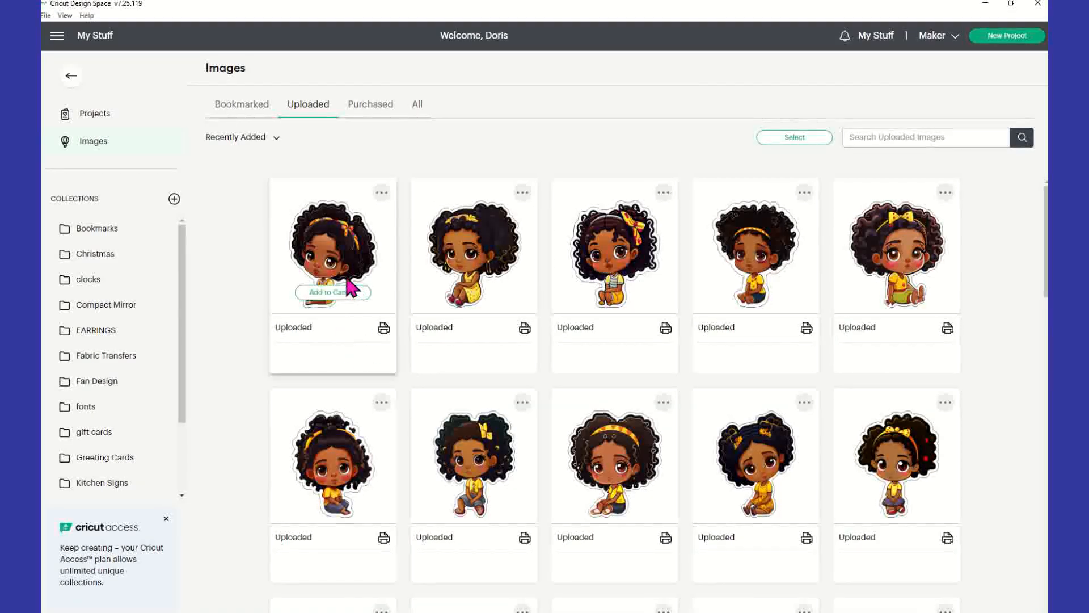
left_click(348, 292)
mouse_move(477, 294)
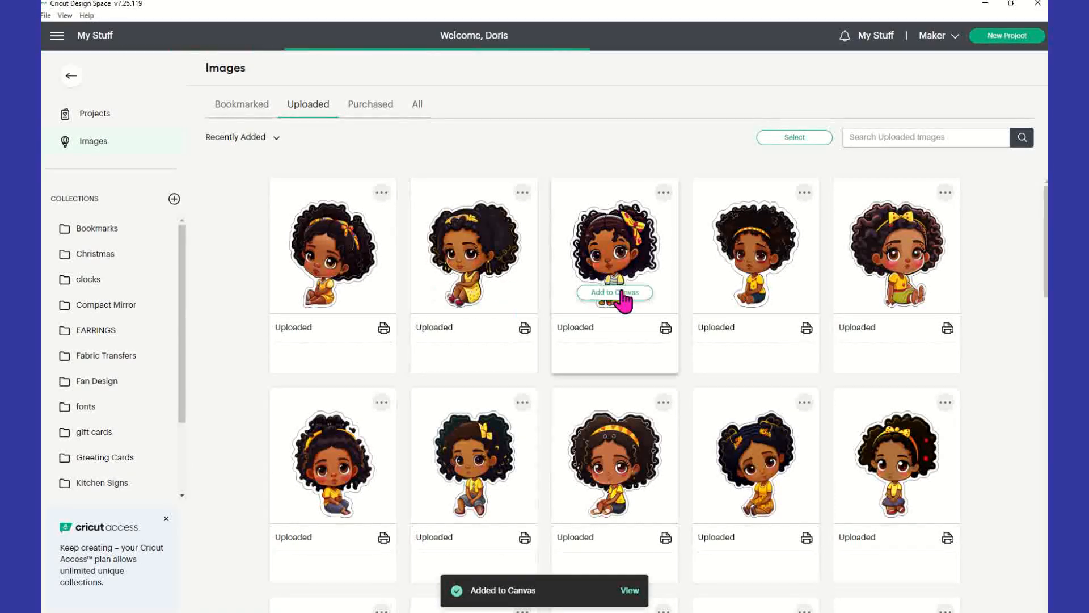
mouse_move(767, 301)
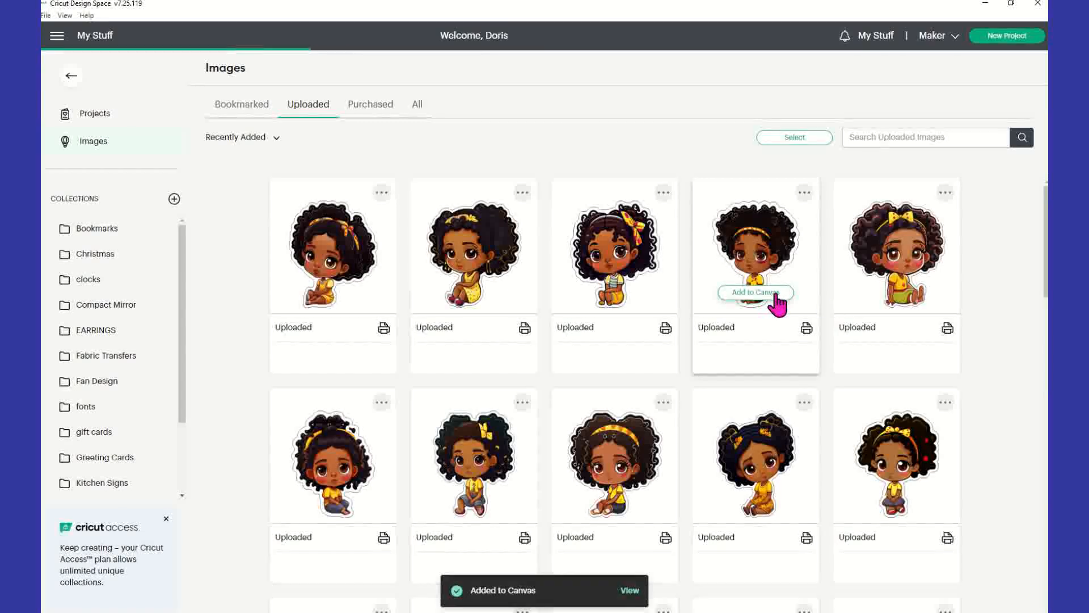
mouse_move(905, 304)
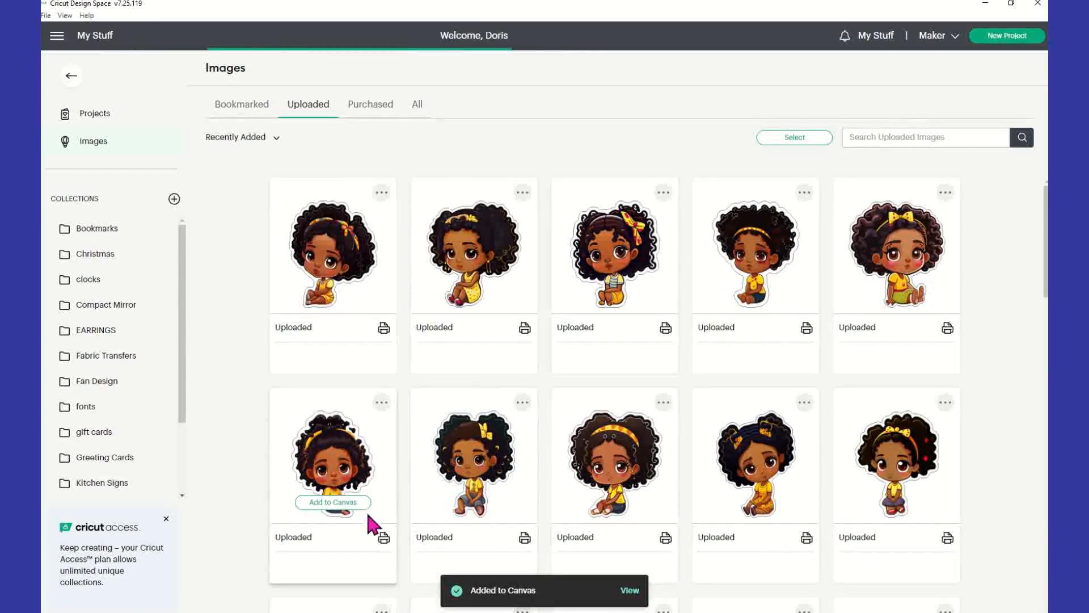
Add all five chibi girls in the second row of uploaded images to the canvas
left_click(356, 504)
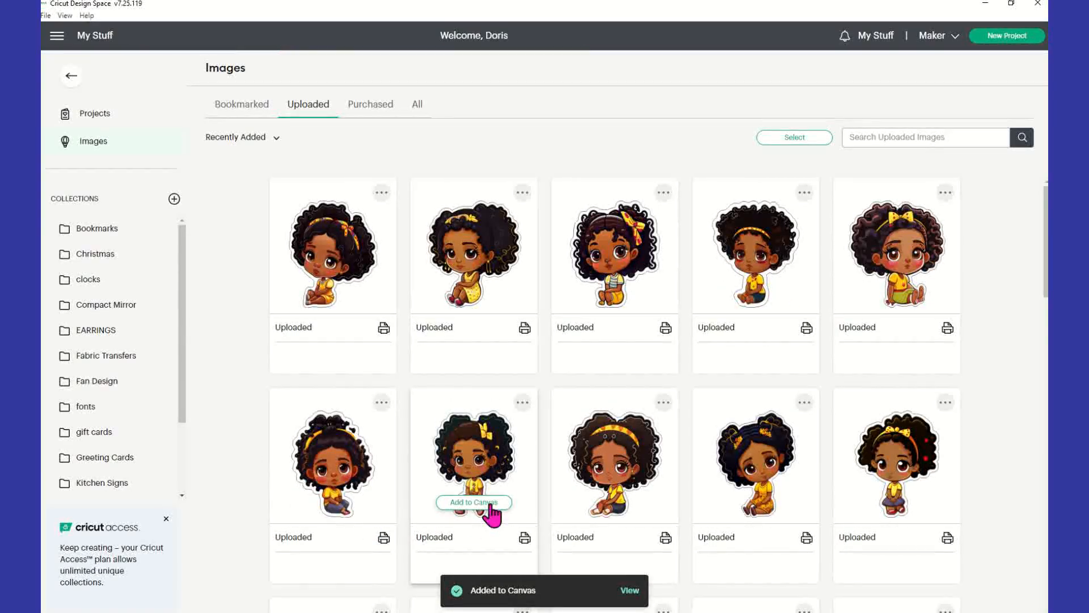
left_click(483, 504)
left_click(628, 502)
left_click(769, 505)
left_click(907, 503)
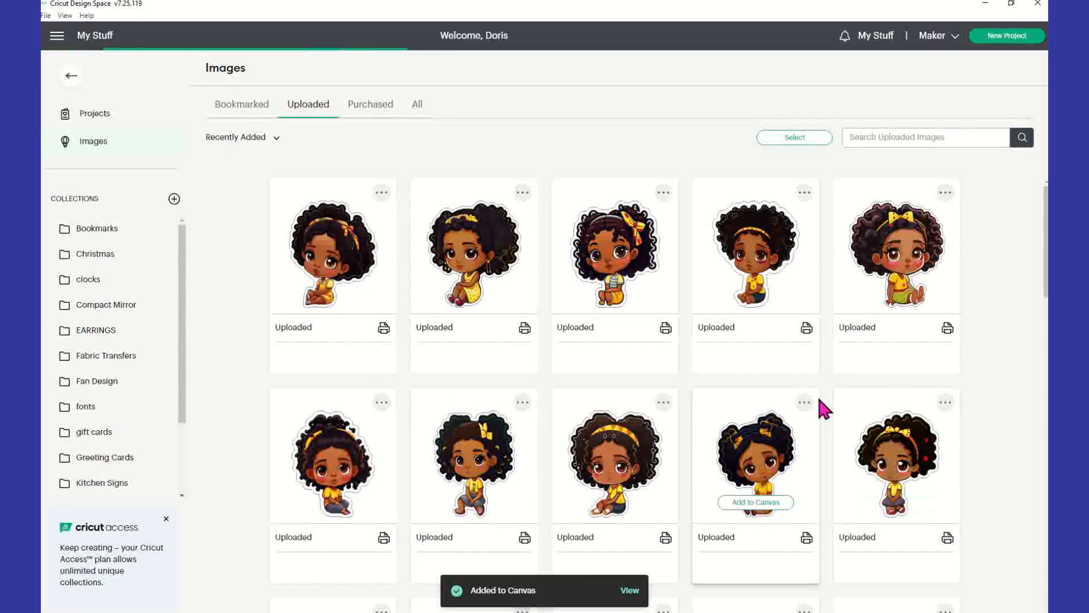
Add the first two chibi girls in the third row of uploaded images to the canvas
scroll(821, 408, "down", 4)
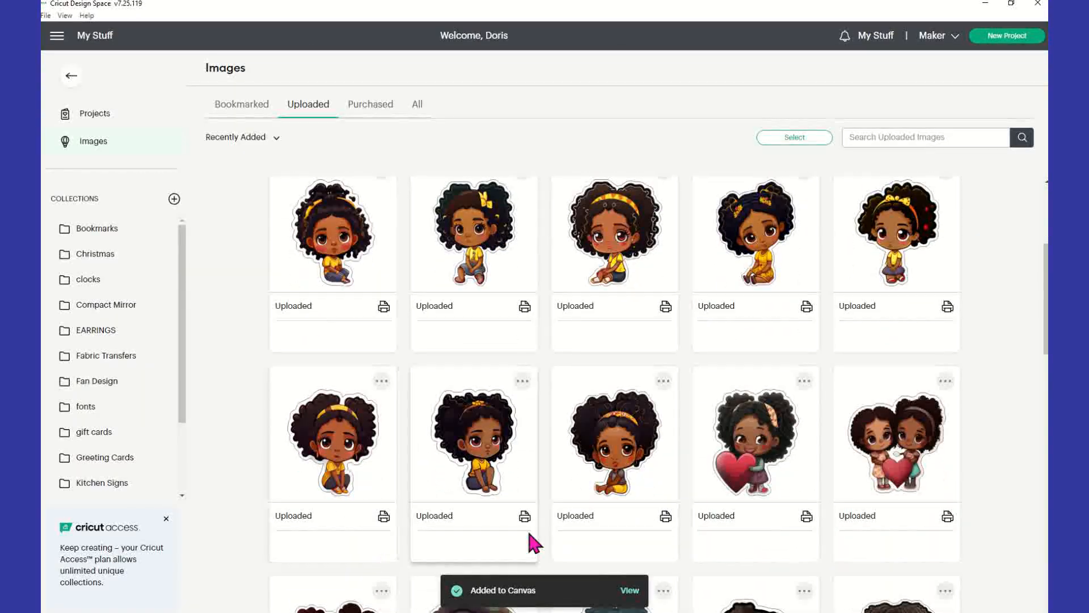
left_click(350, 487)
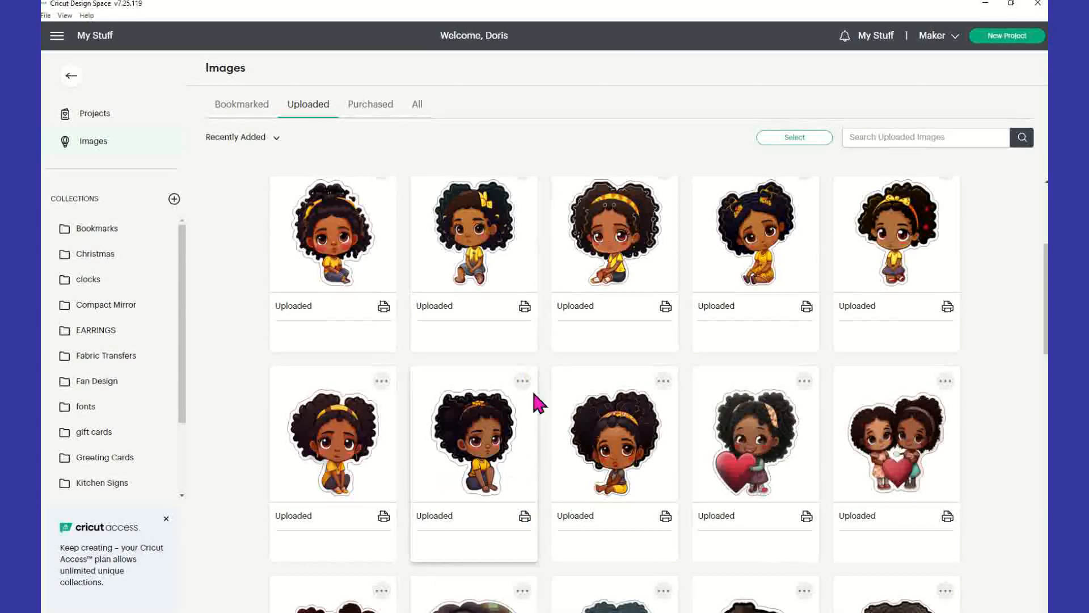
left_click(486, 492)
Look through the older uploaded images and return to the canvas
scroll(545, 494, "down", 4)
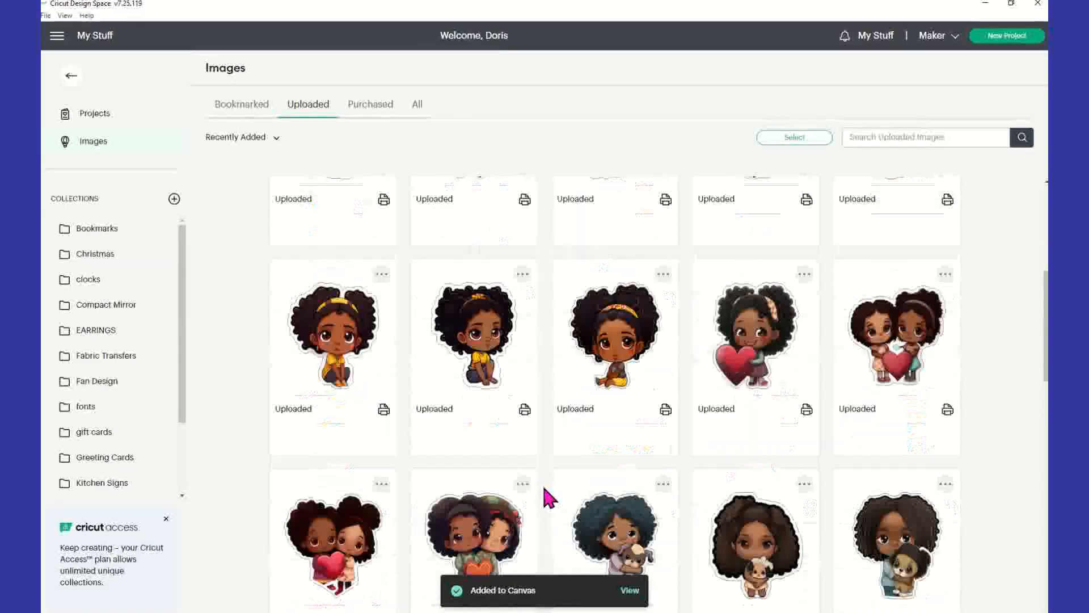
scroll(544, 497, "up", 1)
scroll(544, 496, "up", 2)
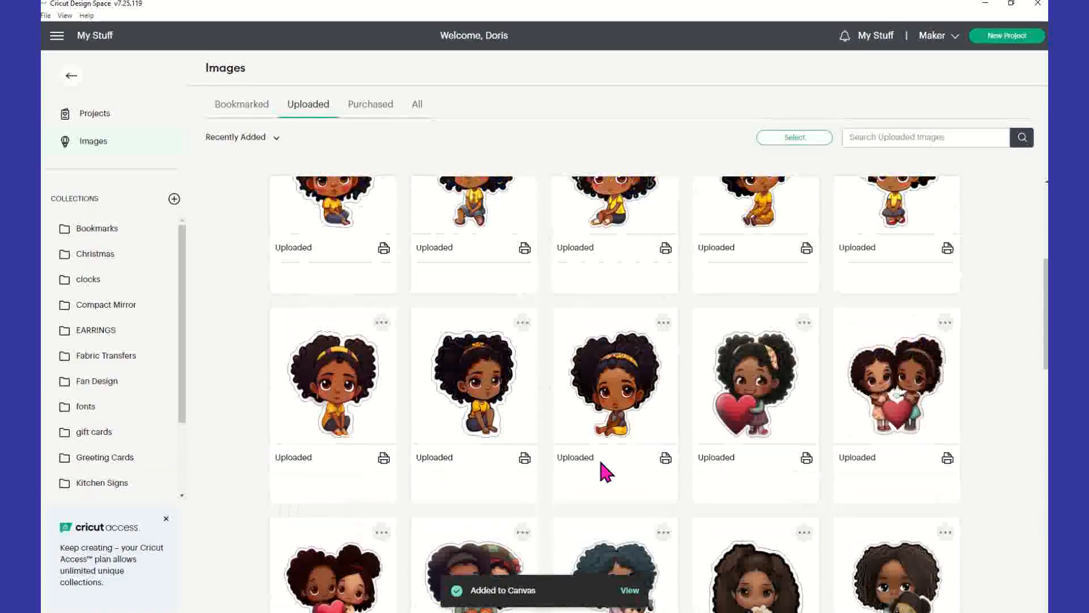
scroll(737, 482, "down", 15)
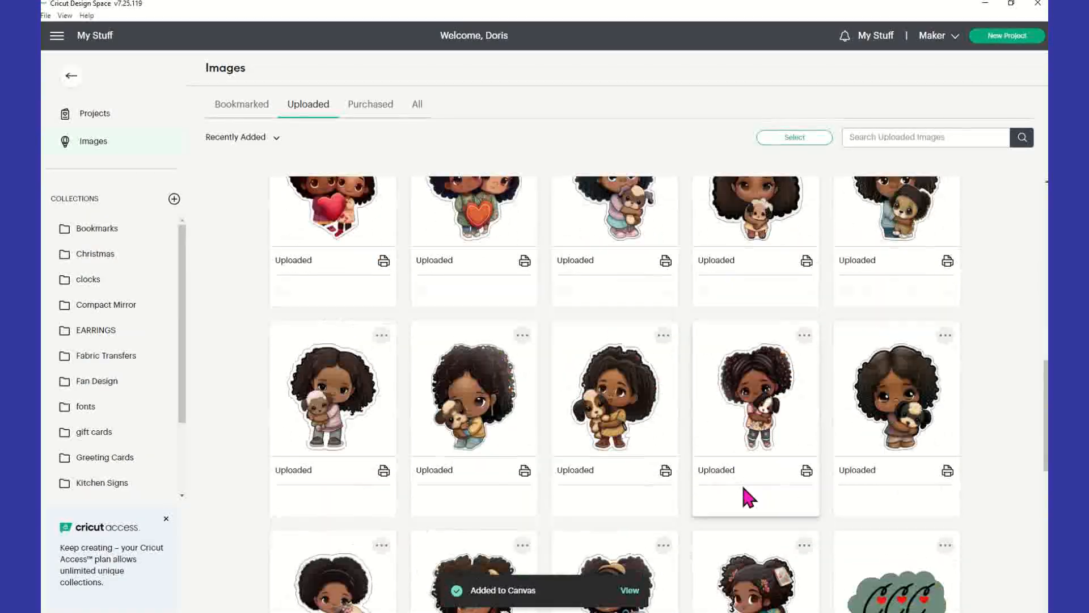
scroll(653, 575, "down", 5)
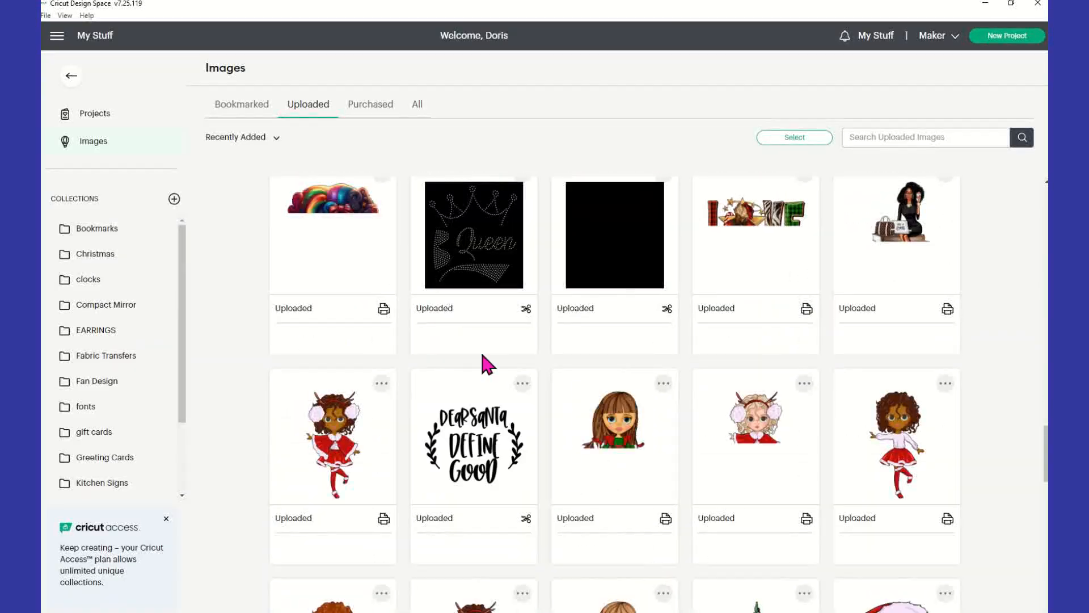
left_click(71, 76)
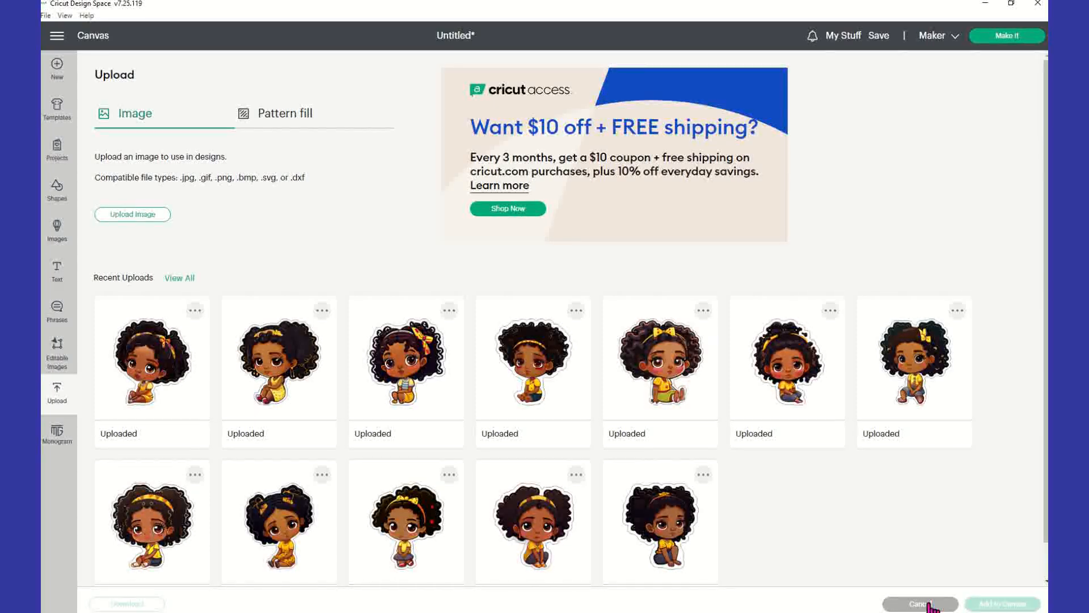
left_click(931, 604)
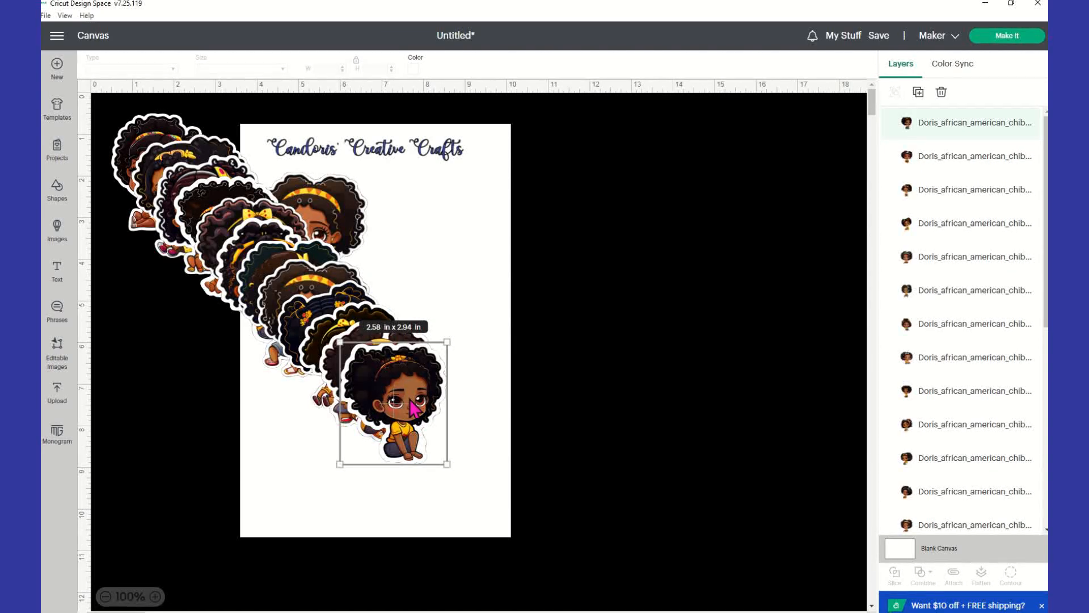
Pull the front seven chibi girls off the overlapping stack and spread them over the white rectangle and the space around it
left_click_drag(426, 414, 434, 241)
left_click_drag(392, 386, 495, 380)
left_click_drag(343, 341, 732, 391)
left_click_drag(323, 313, 575, 195)
left_click_drag(700, 249, 791, 220)
left_click_drag(564, 217, 597, 227)
left_click_drag(318, 360, 669, 567)
left_click_drag(308, 334, 432, 606)
Separate the remaining stacked chibi girls around the white rectangle, leaving only the first one at the canvas's upper-left corner
left_click_drag(250, 255, 238, 486)
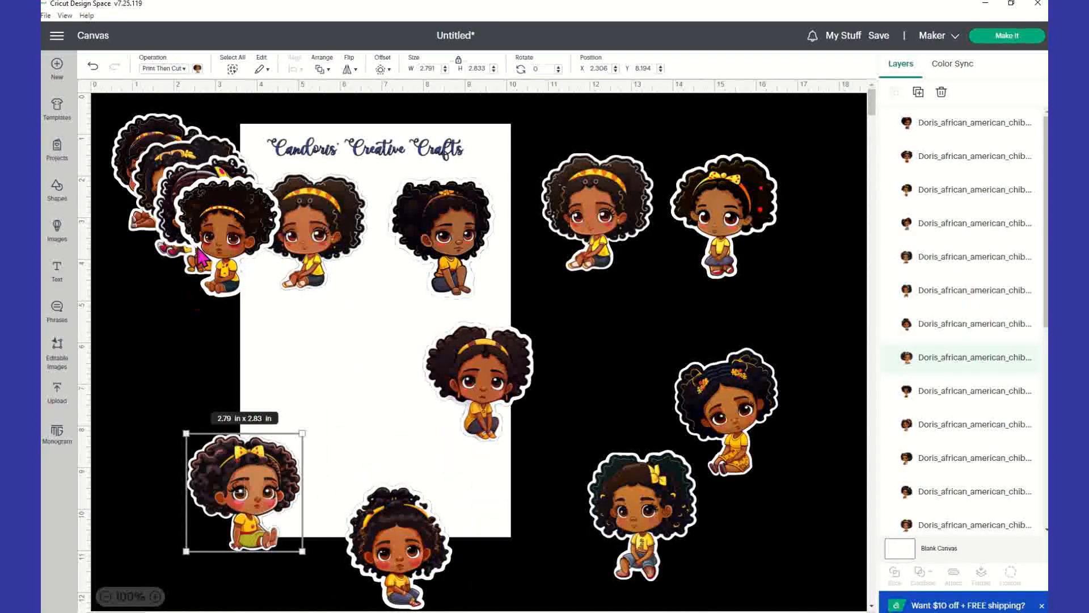
left_click(258, 250)
left_click_drag(241, 246, 389, 402)
left_click_drag(204, 255, 162, 391)
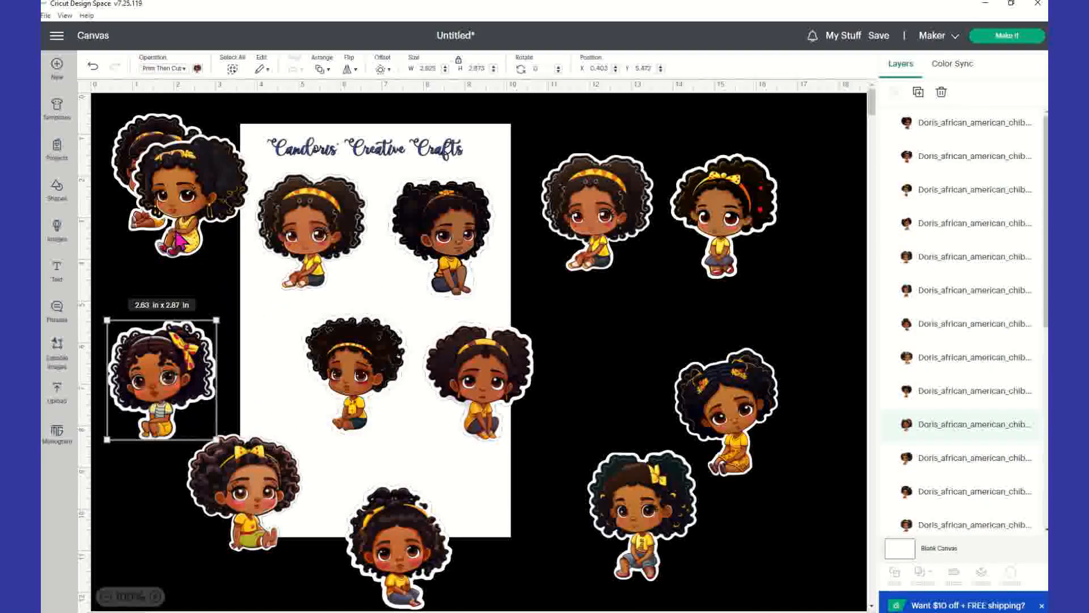
left_click_drag(214, 206, 826, 306)
Move the duplicate orange-headband girl and the bow girl closer to the white rectangle, and delete the duplicate after enlarging it to about 6.55 × 6.87 in
left_click_drag(674, 243, 590, 193)
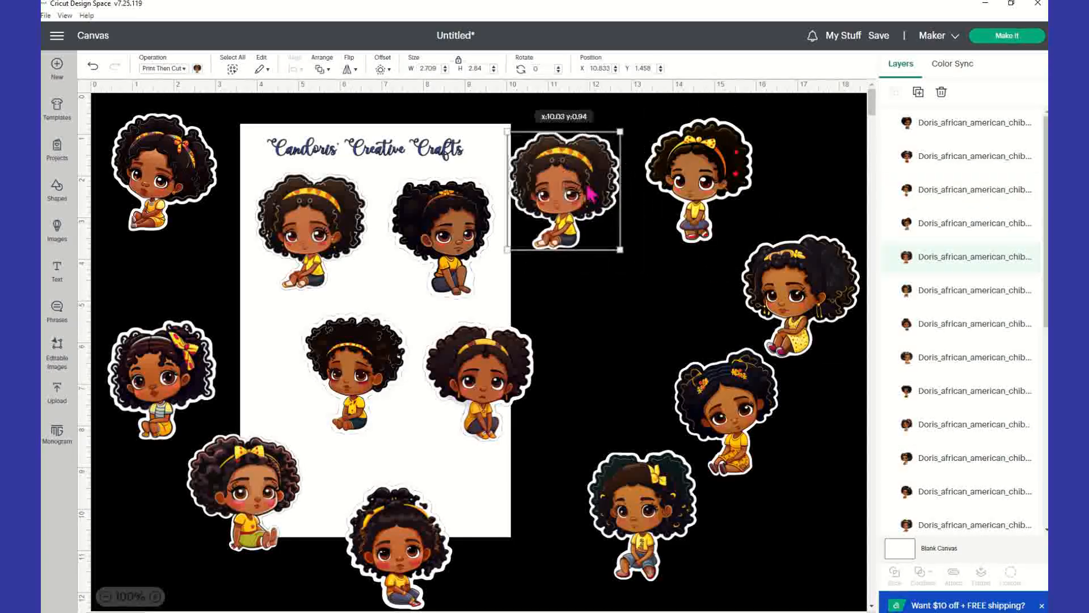
left_click_drag(708, 190, 630, 341)
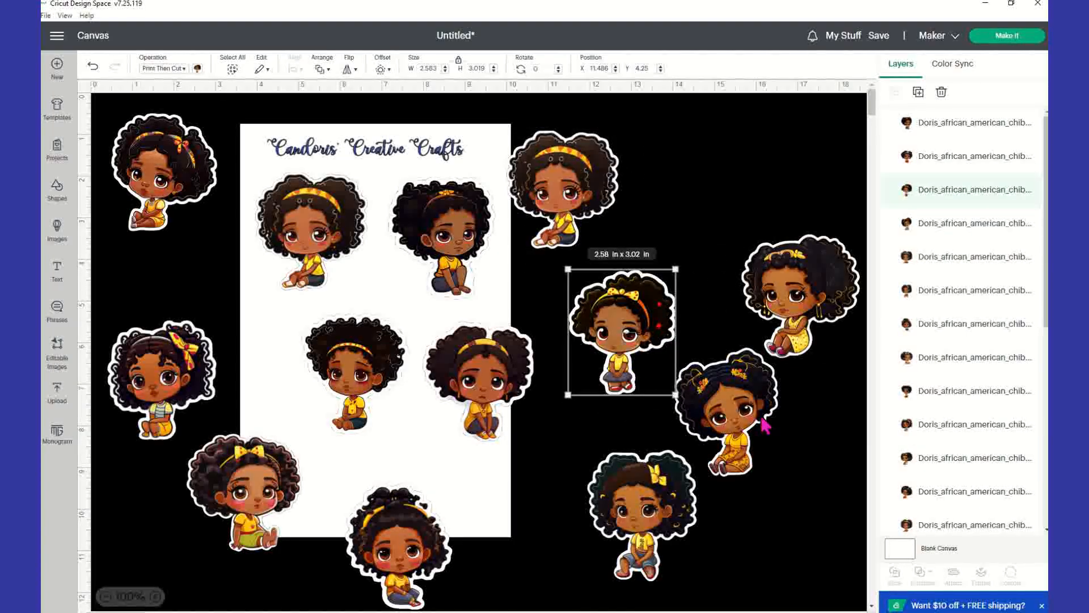
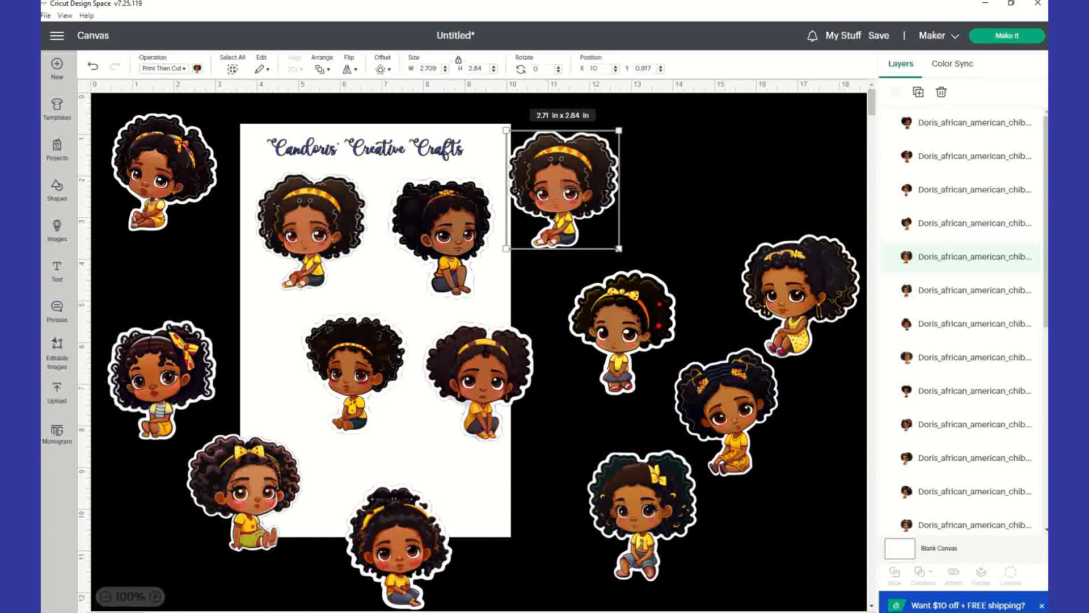
left_click_drag(620, 249, 708, 342)
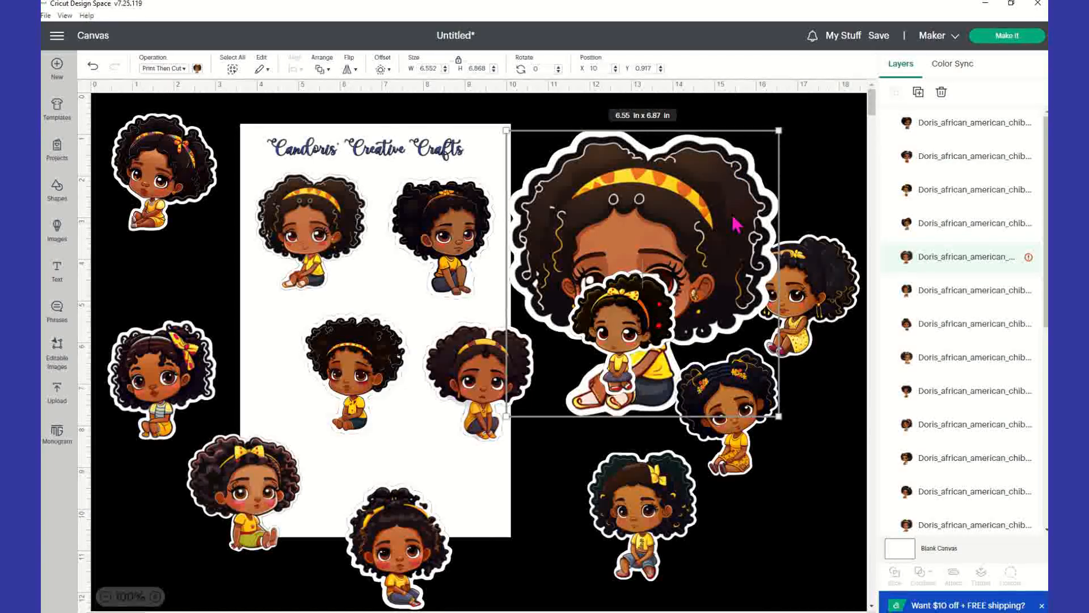
key("Delete")
Move the girl in the yellow dress near the canvas's upper edge beside the white rectangle and make her slightly larger
left_click_drag(847, 295, 650, 164)
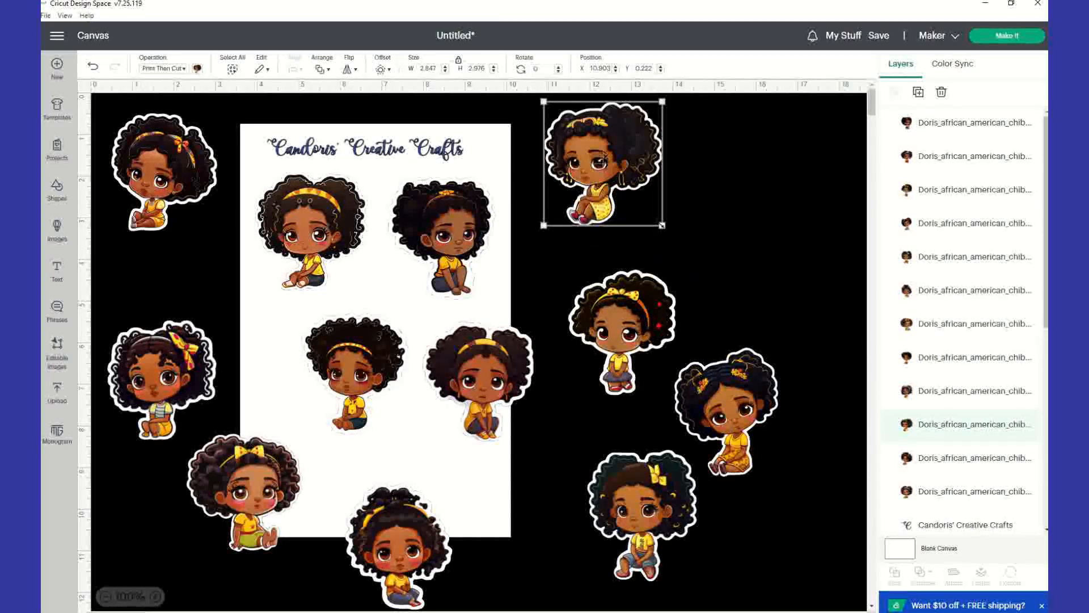
left_click_drag(738, 304, 823, 392)
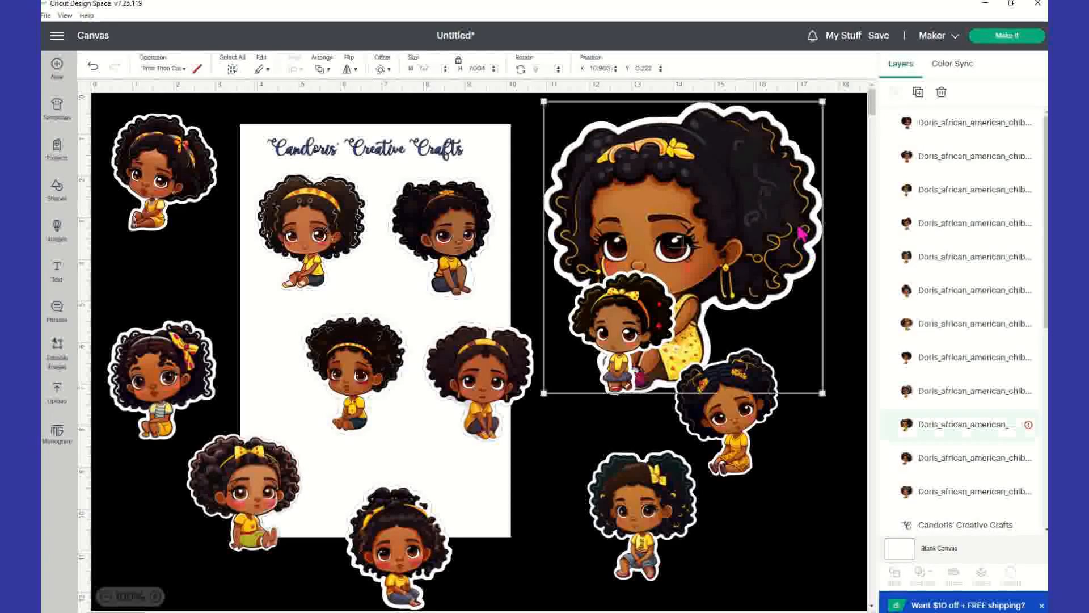
left_click_drag(822, 393, 692, 257)
left_click_drag(621, 241, 716, 266)
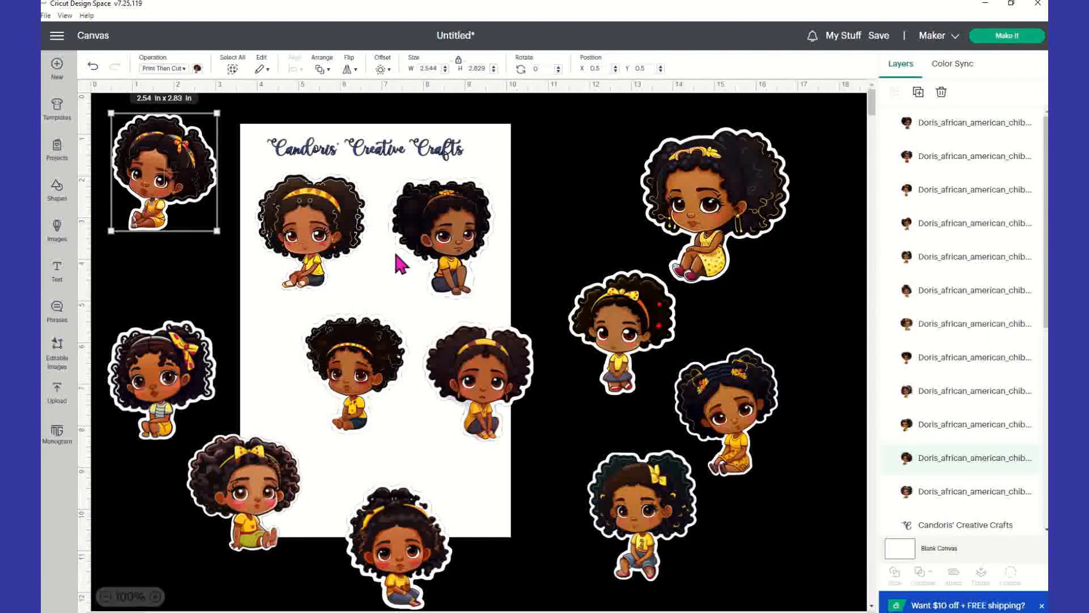
Clear the white rectangle by moving all the chibi girls off it into the empty space on both sides
left_click_drag(332, 233, 613, 220)
left_click_drag(485, 232, 818, 316)
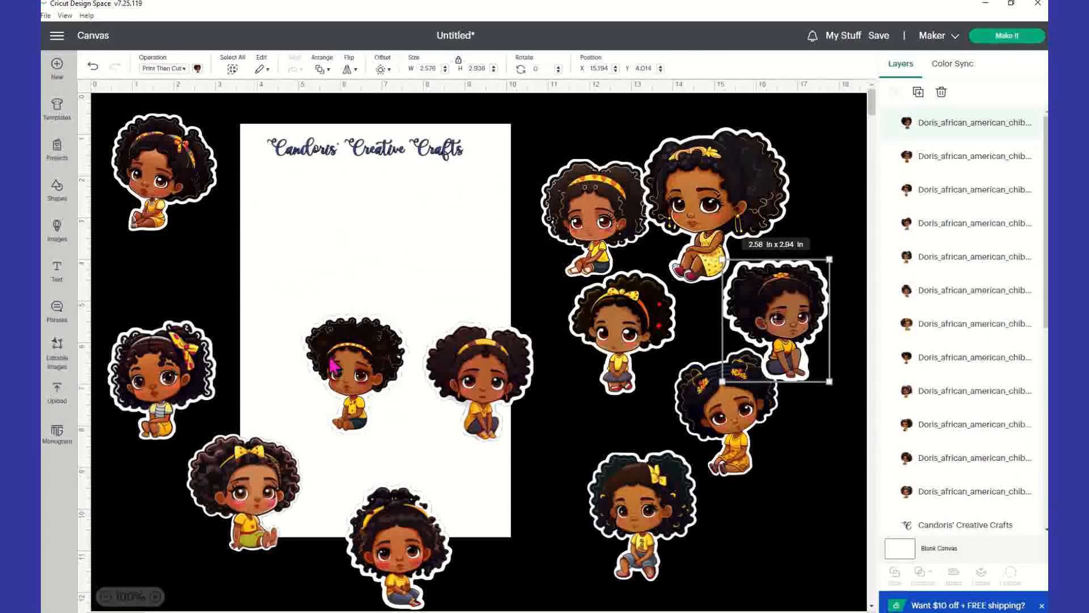
left_click_drag(229, 513, 144, 556)
left_click_drag(351, 389, 794, 545)
left_click_drag(449, 390, 658, 415)
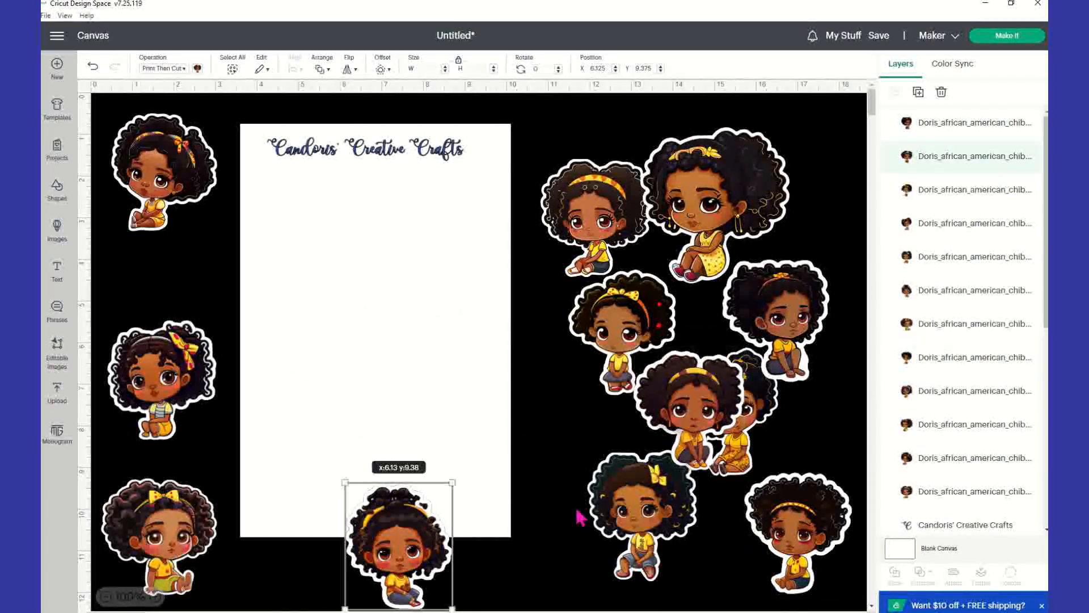
left_click_drag(420, 556, 849, 462)
Select the Candoris' Creative Crafts text layer together with the white Square layer
left_click(424, 320)
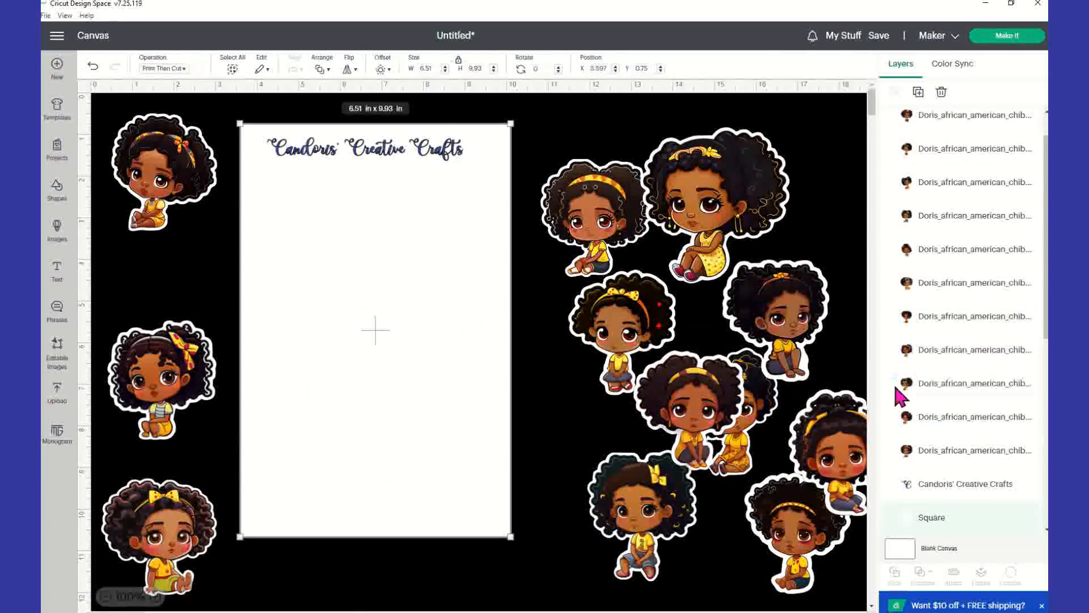
scroll(998, 340, "down", 5)
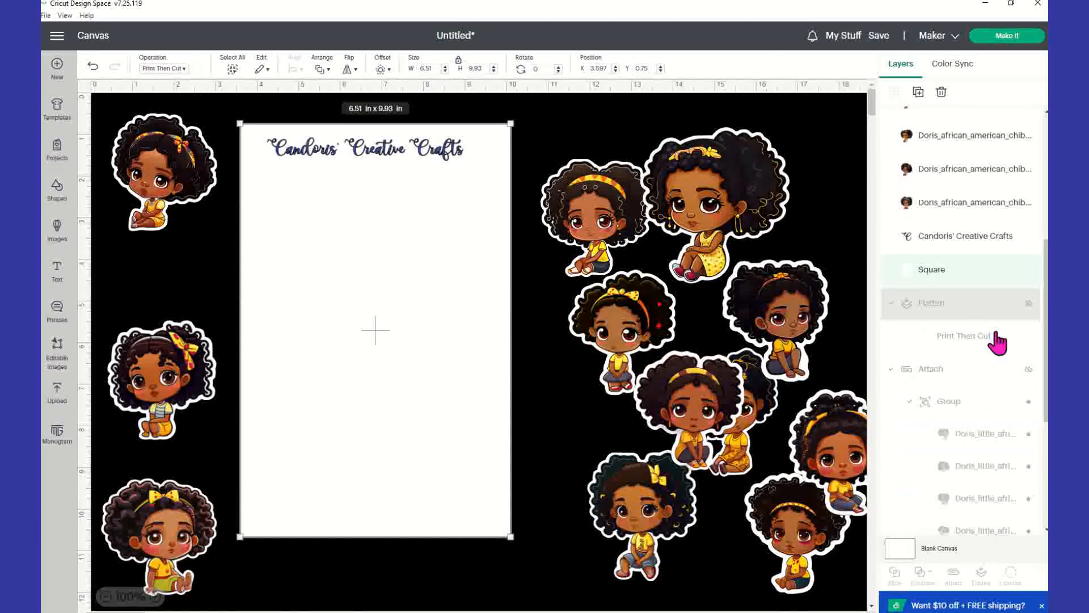
scroll(993, 340, "down", 1)
scroll(991, 317, "up", 5)
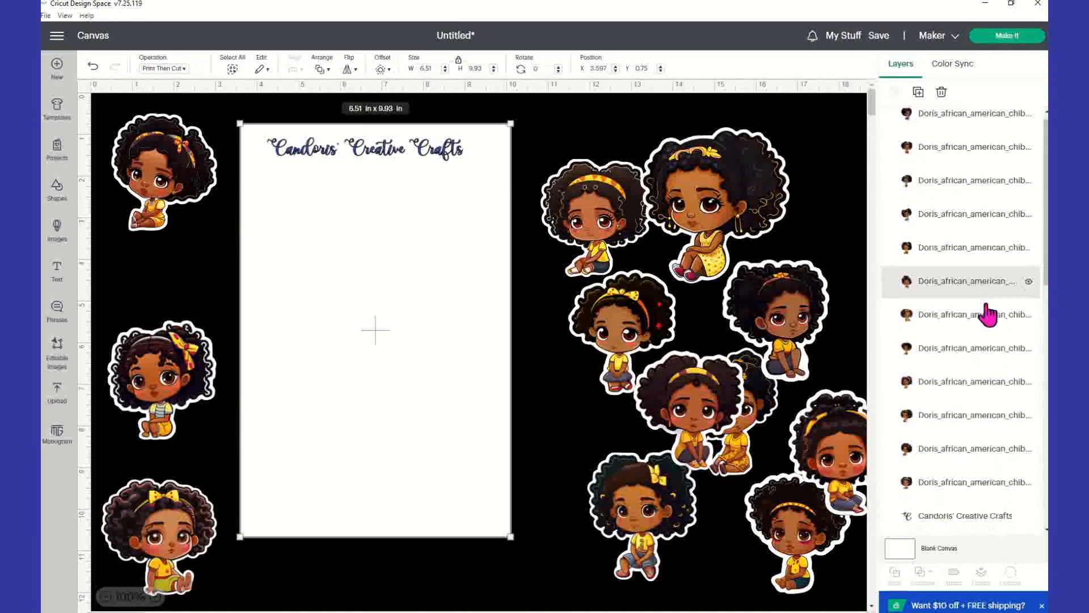
scroll(987, 315, "down", 3)
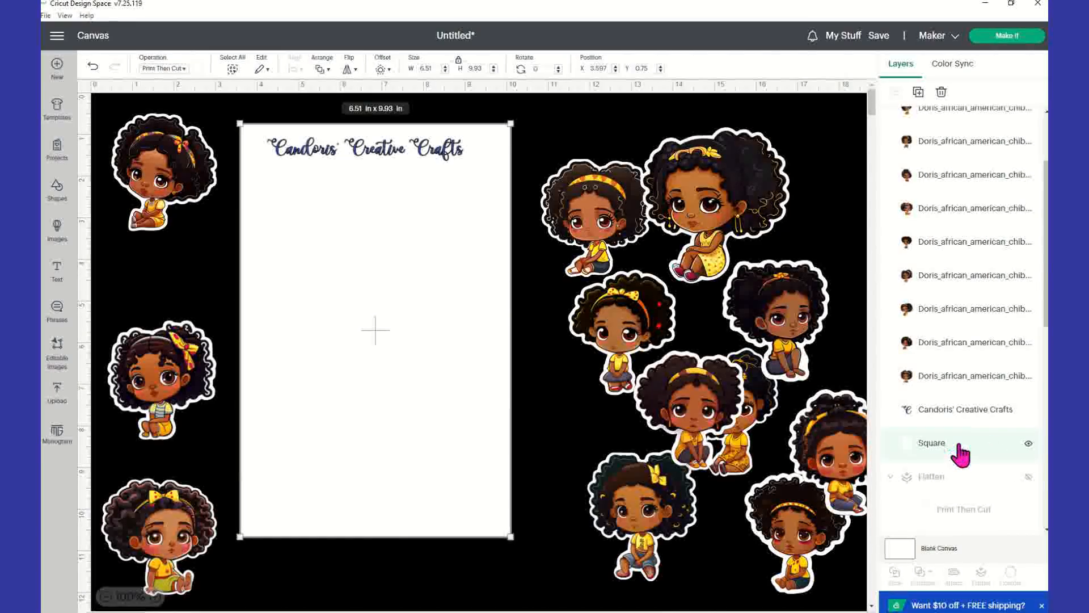
left_click(960, 417)
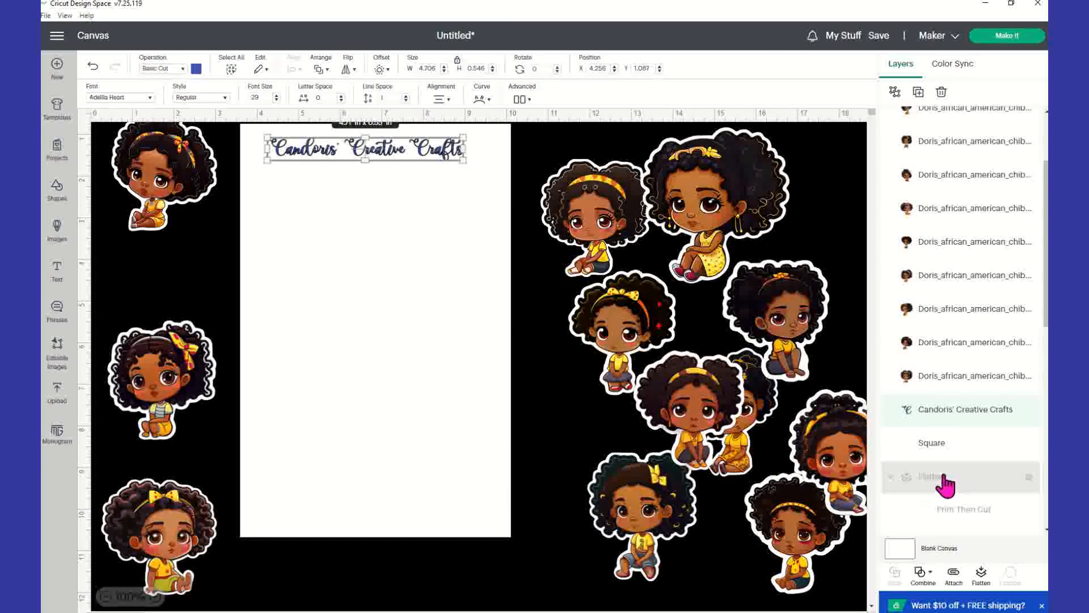
left_click(956, 453)
left_click(959, 476)
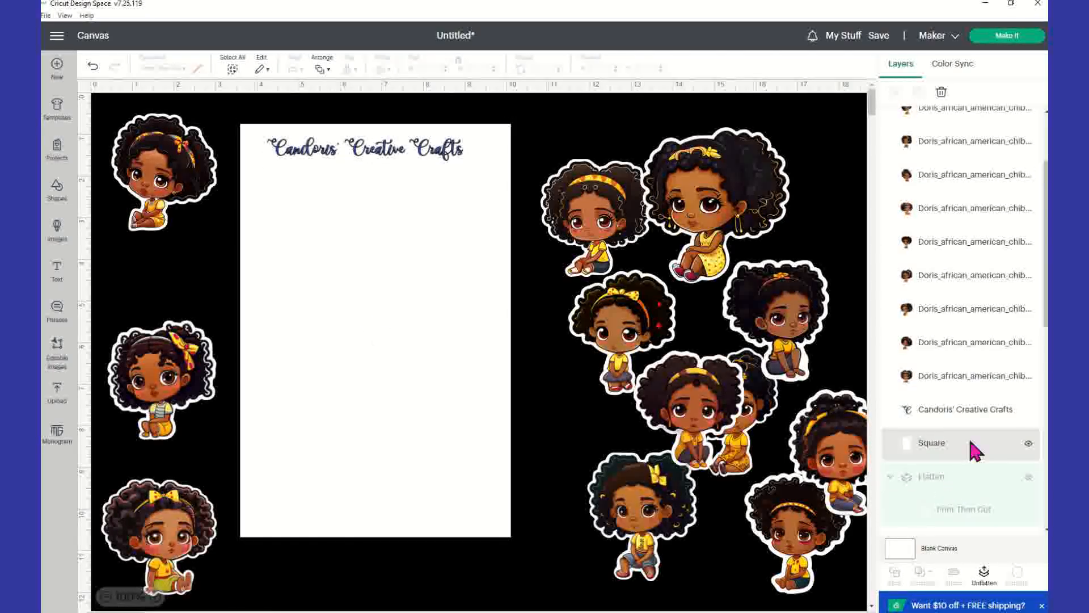
left_click(971, 451)
left_click(564, 437)
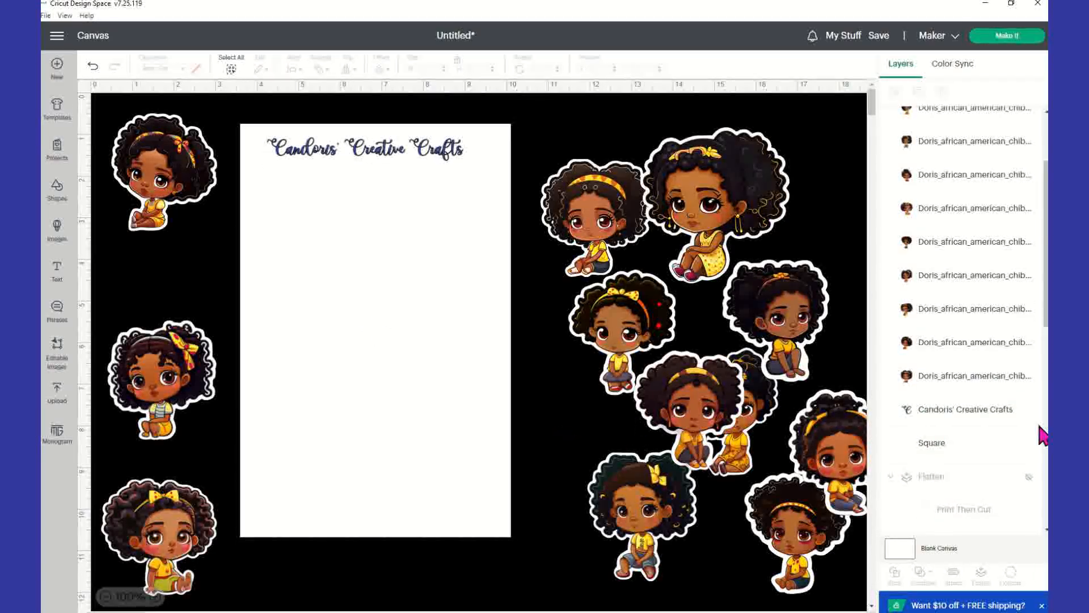
left_click(963, 448)
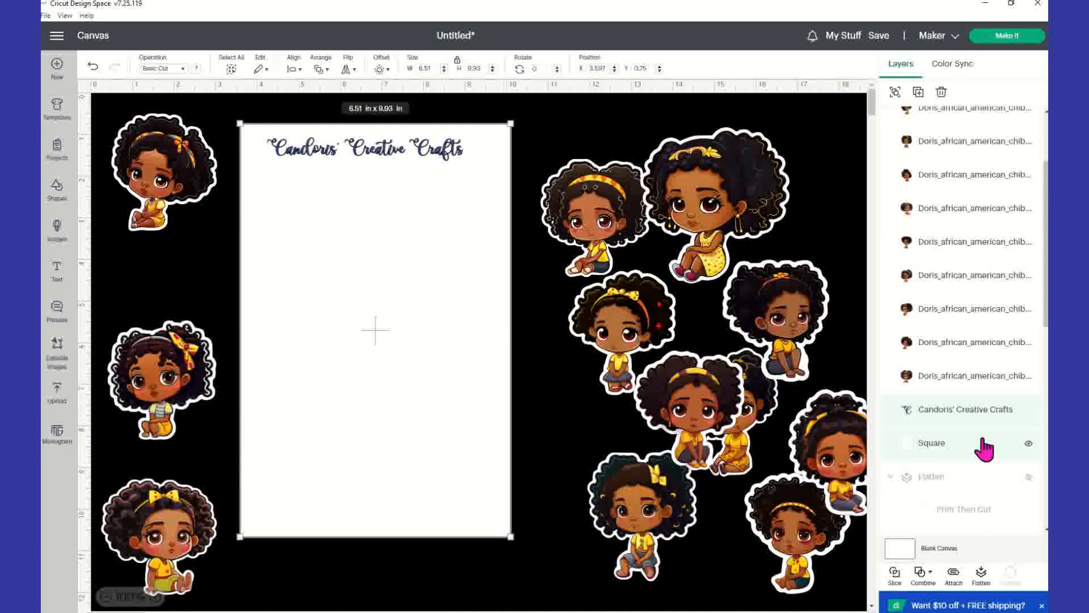
Group, attach and flatten the Candoris' Creative Crafts title with the white square, and shift the flattened page slightly down
left_click(896, 92)
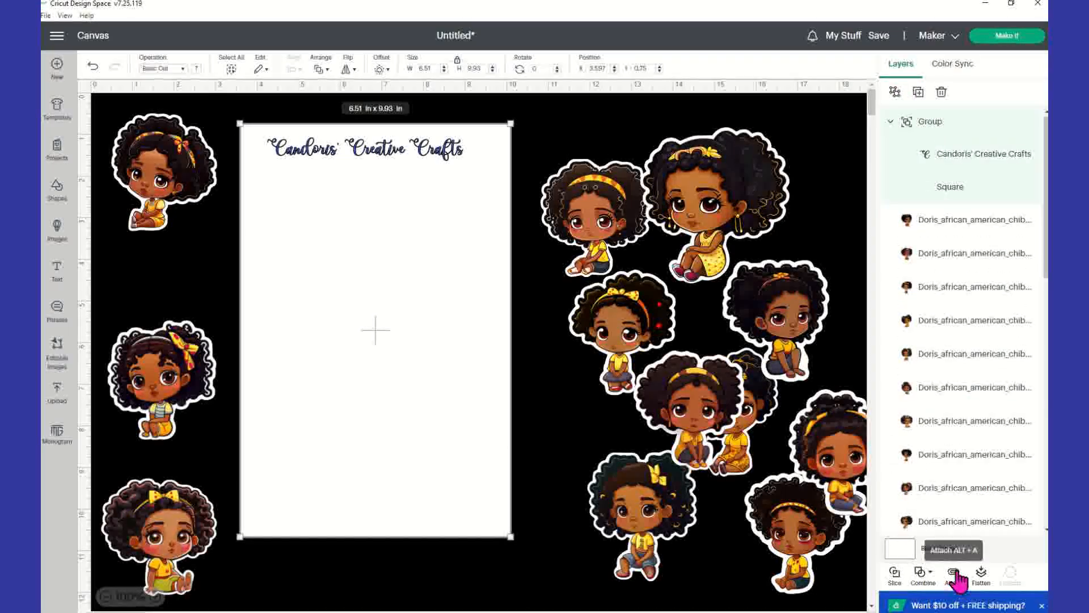
left_click(955, 575)
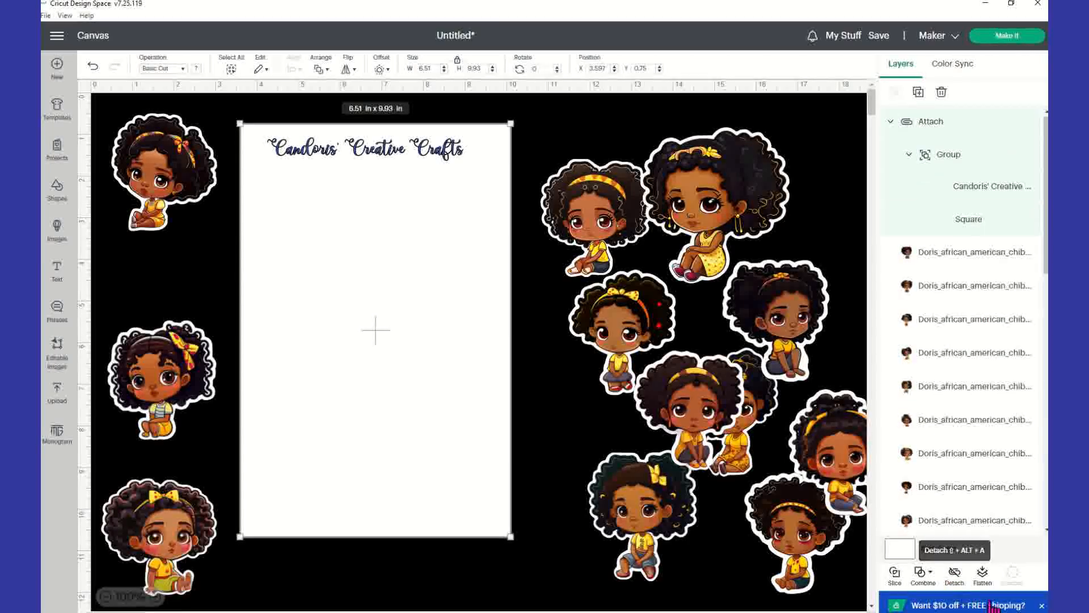
left_click(983, 574)
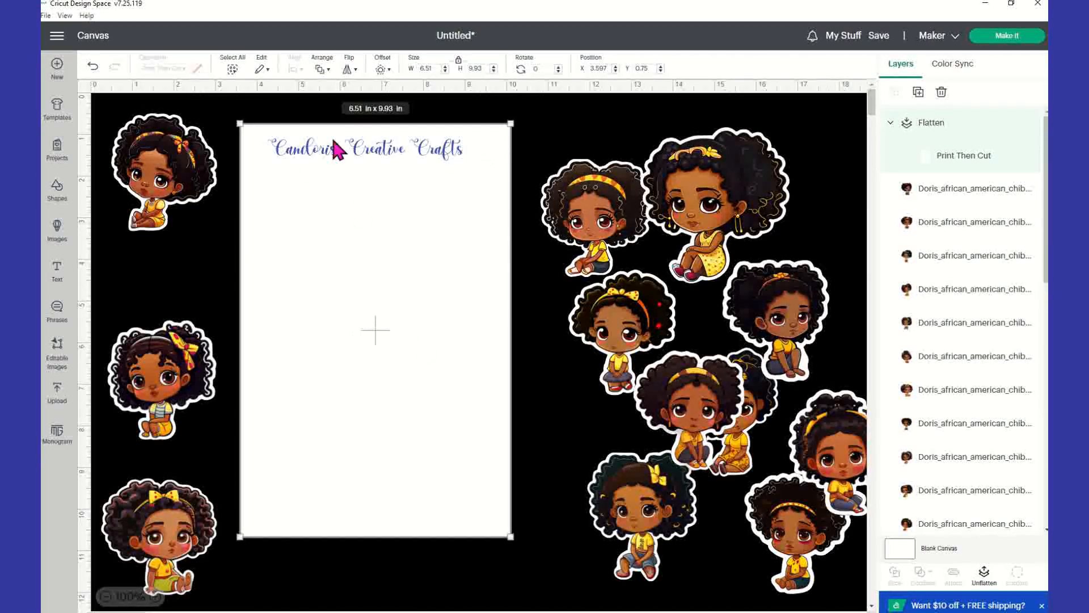
left_click_drag(338, 151, 342, 164)
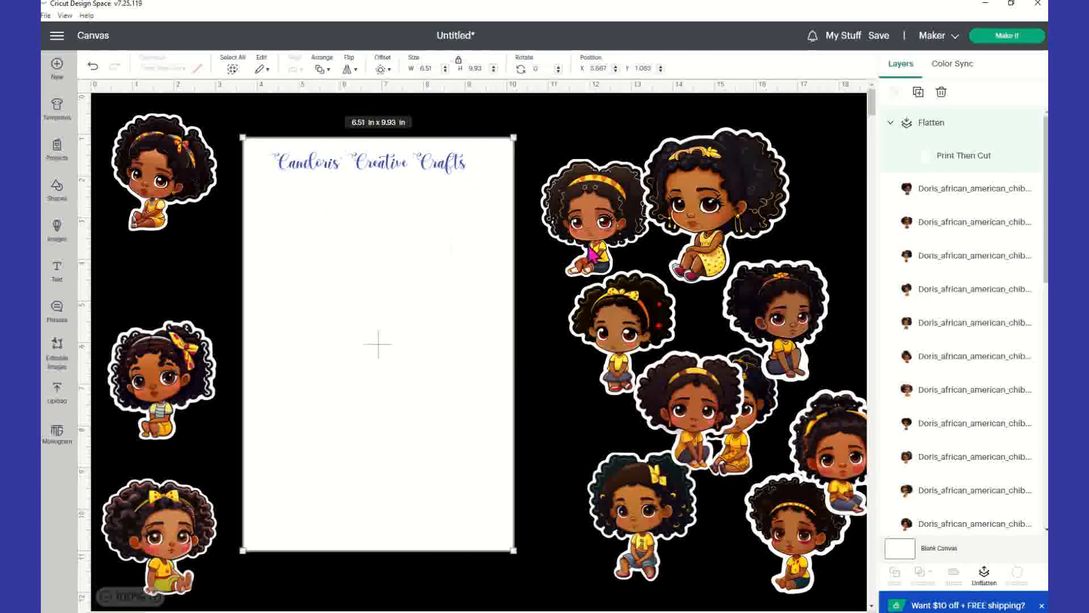
Shrink the upper girl beside the page to about 1.86 × 2.07 in and move her down closer to the page
left_click(168, 164)
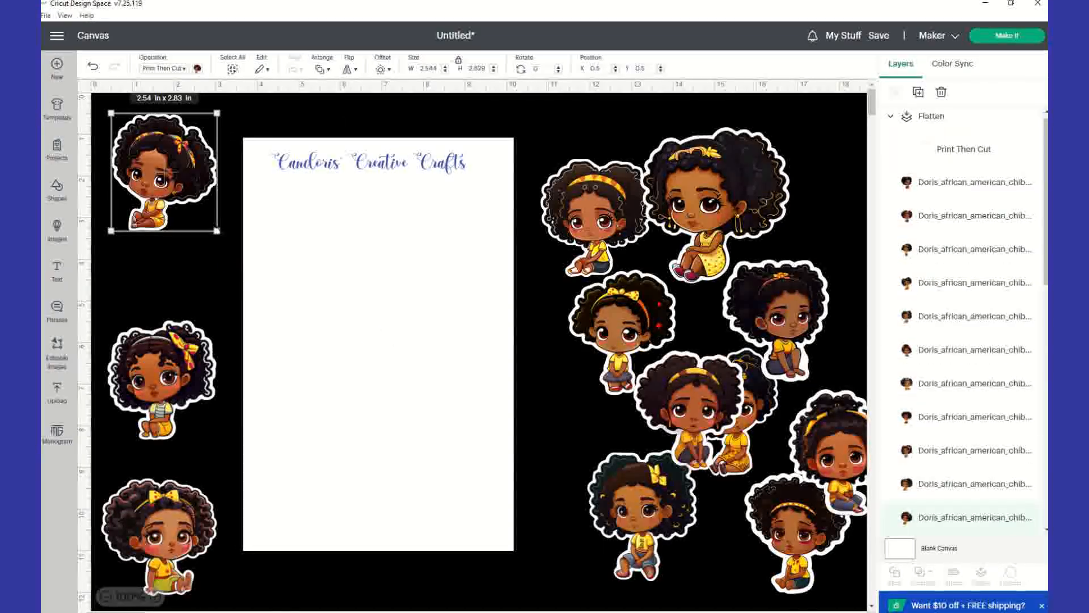
left_click_drag(217, 231, 197, 209)
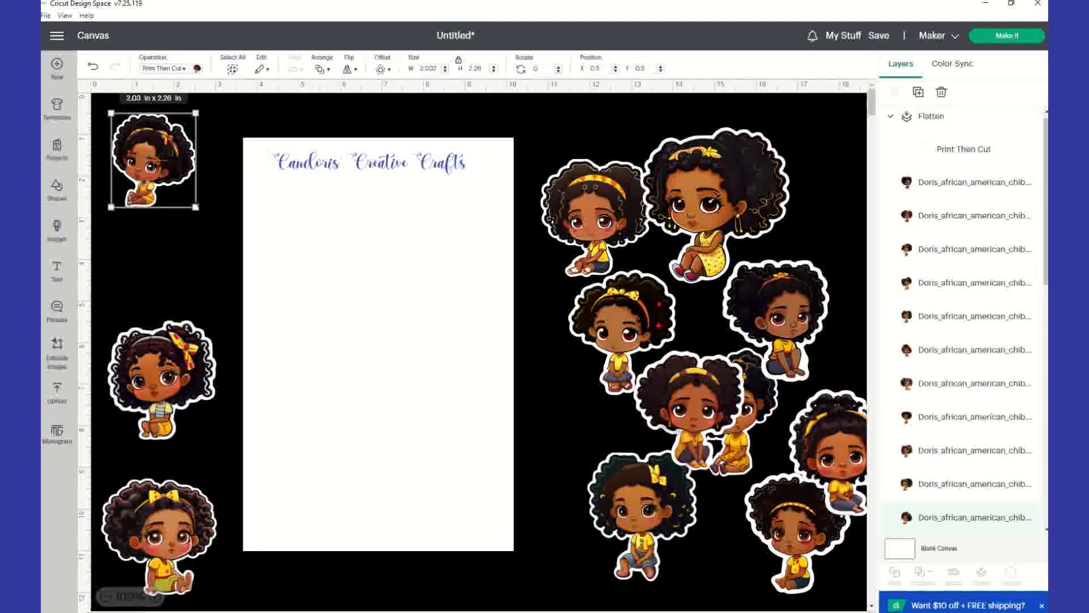
left_click_drag(195, 206, 187, 198)
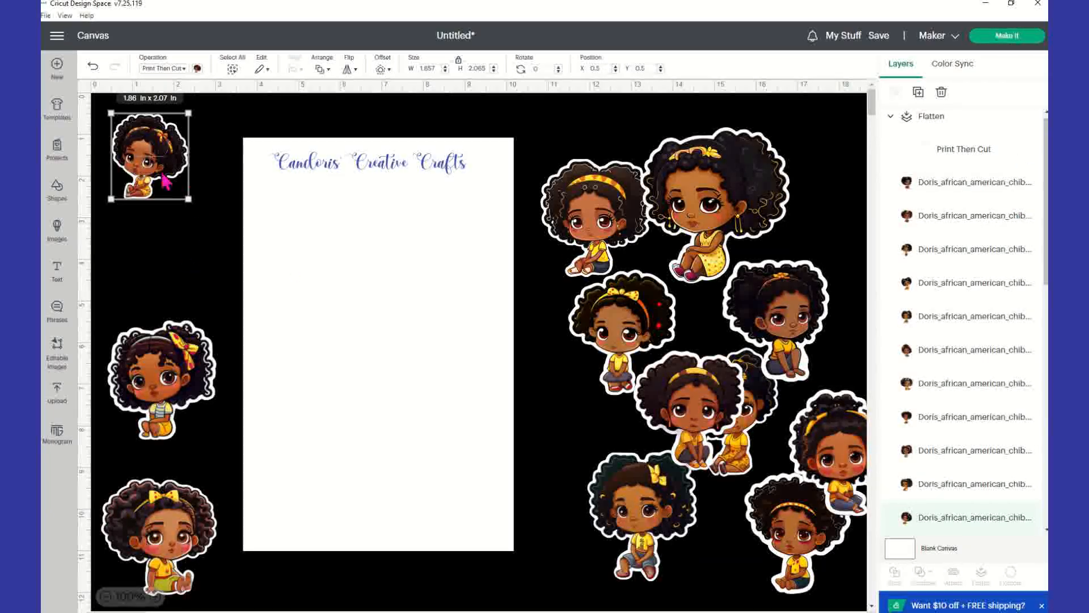
left_click_drag(169, 196, 159, 224)
Bring the small girl to the front, place her on the page under the title, and shrink her to about 1.66 × 1.84 in
right_click(173, 223)
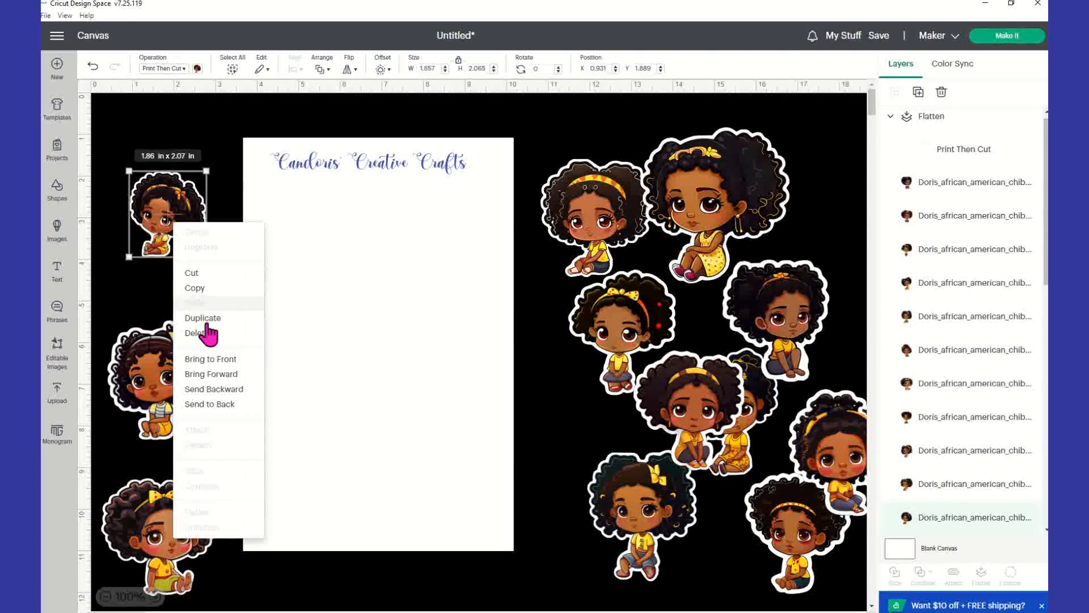
left_click(230, 360)
left_click_drag(170, 214, 291, 226)
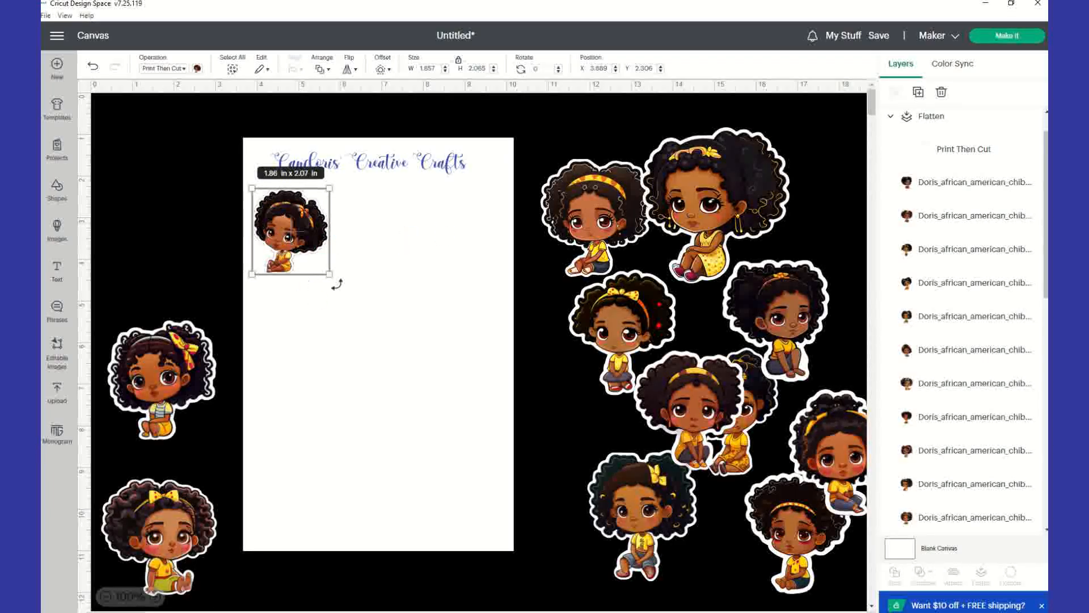
left_click_drag(327, 273, 318, 269)
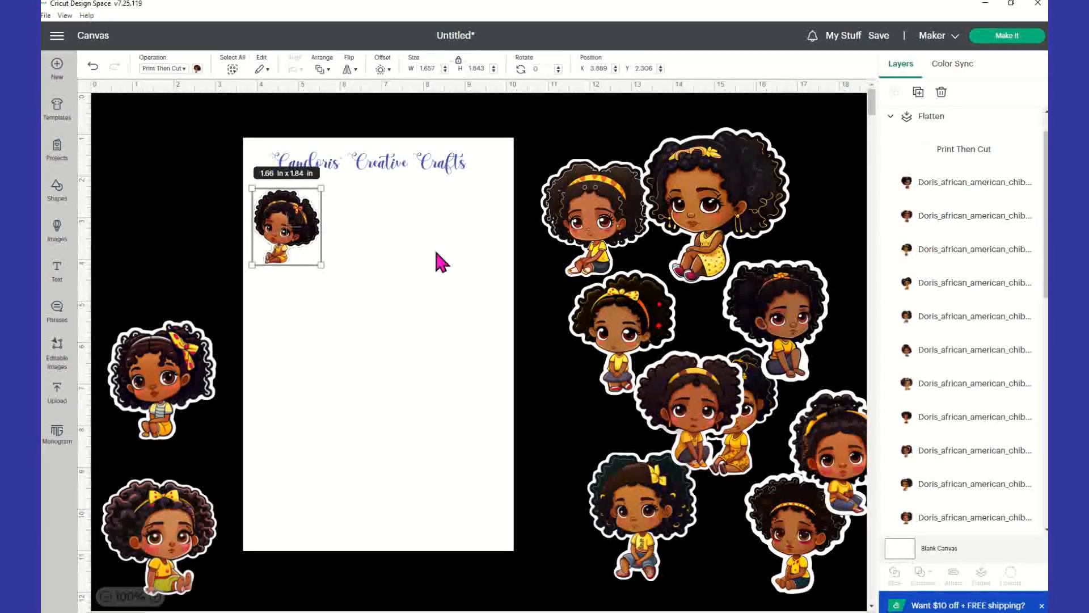
Move the headband girl beside the yellow-dress girl closer to the page and bring her to the front
left_click_drag(574, 223, 564, 199)
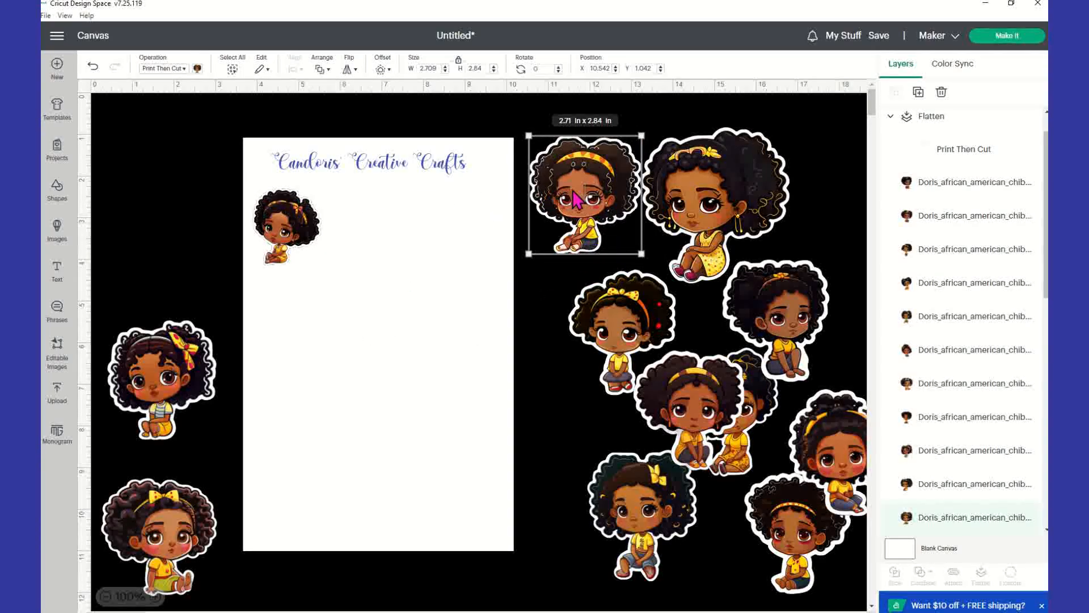
right_click(571, 191)
left_click(611, 324)
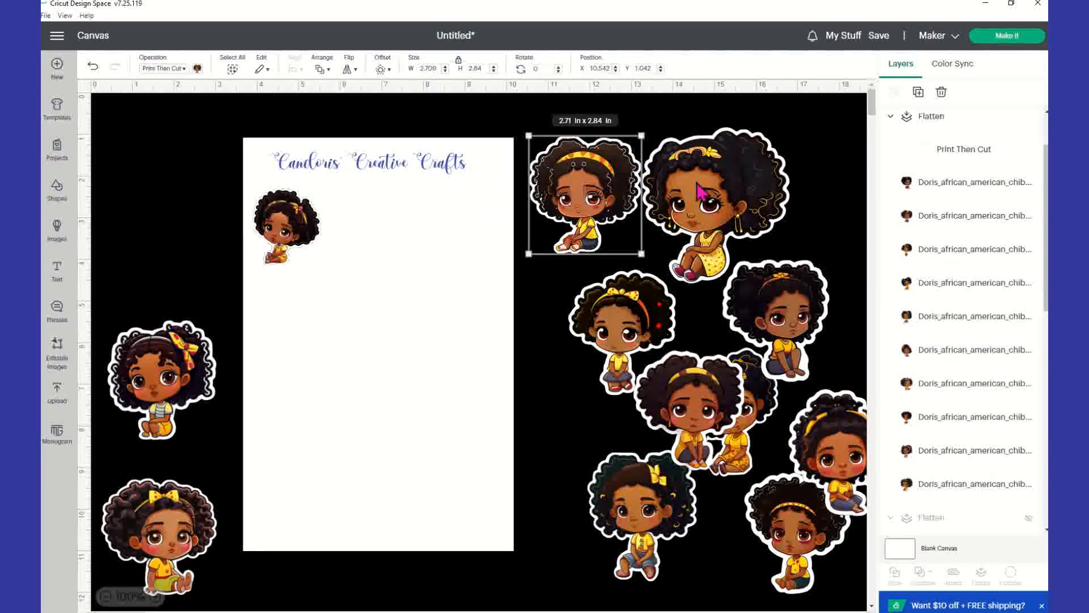
left_click(700, 196)
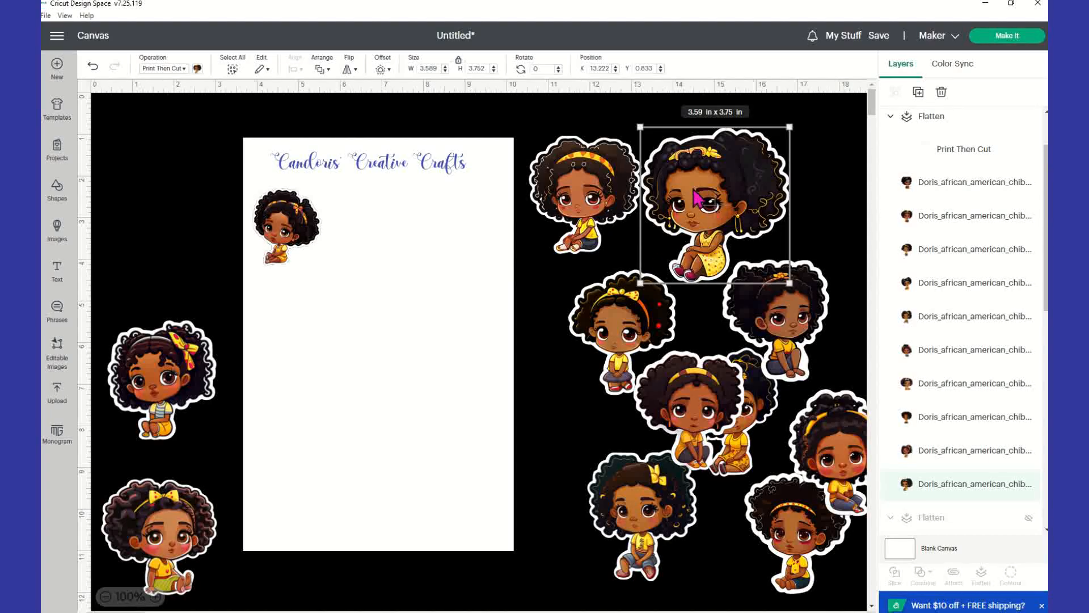
left_click(642, 336, "shift")
left_click(810, 320, "shift")
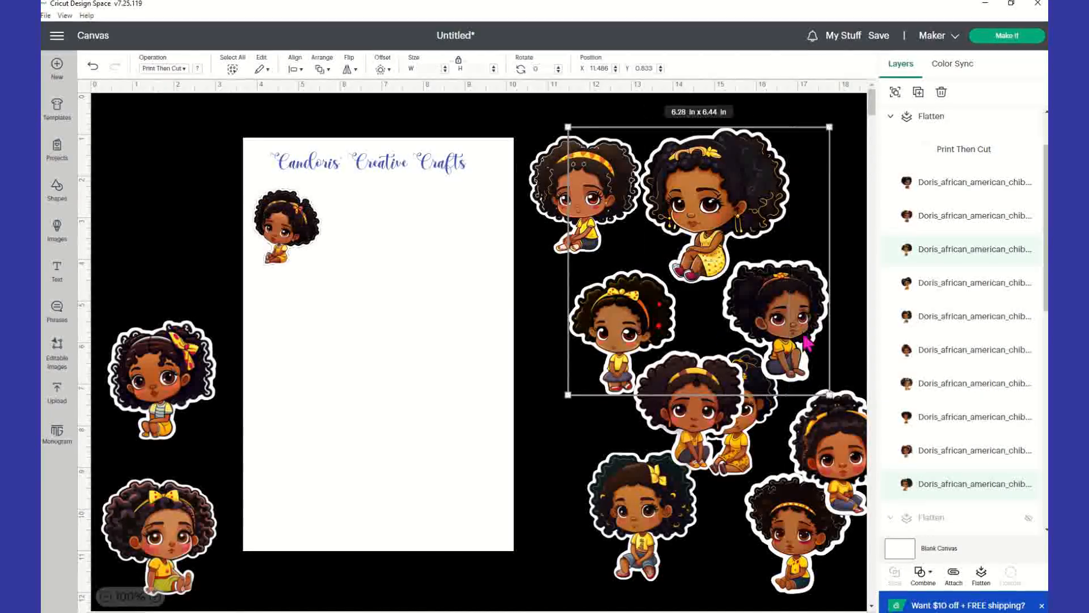
left_click(728, 464, "shift")
left_click(672, 543, "shift")
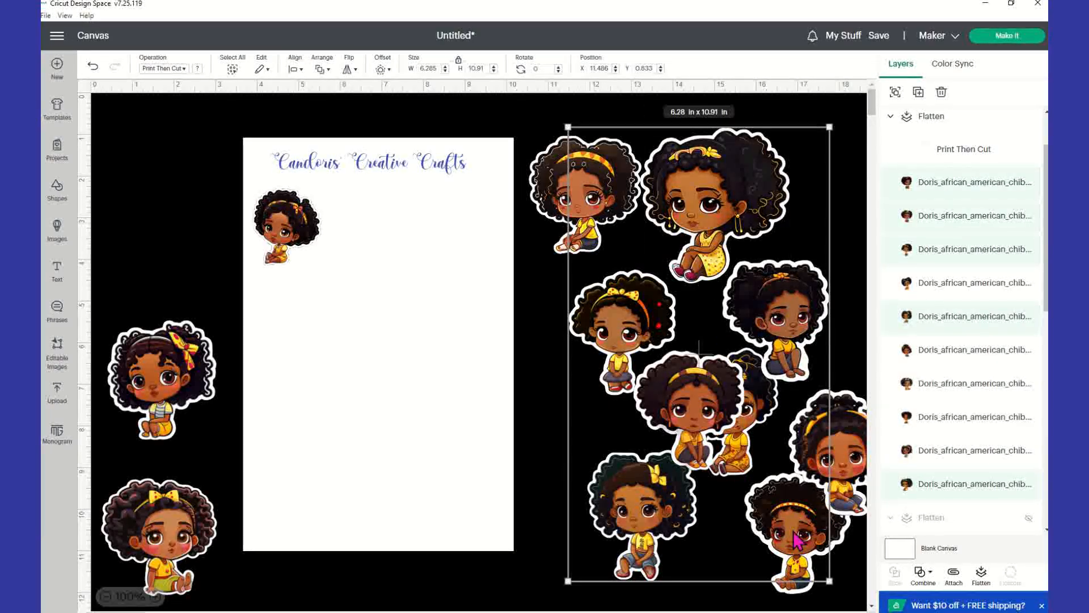
left_click(872, 475, "shift")
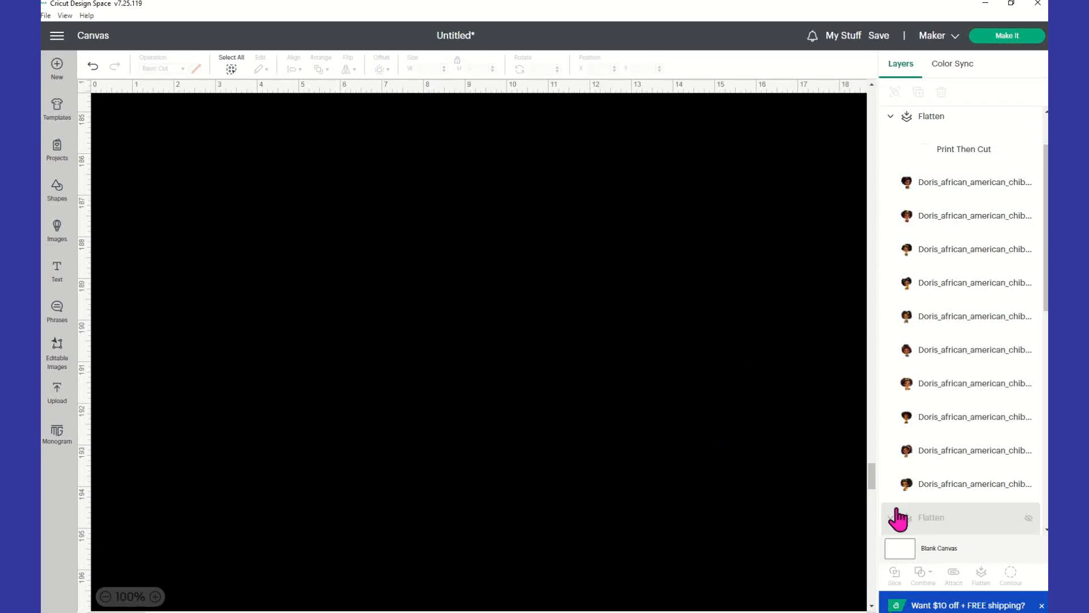
scroll(664, 180, "up", 5)
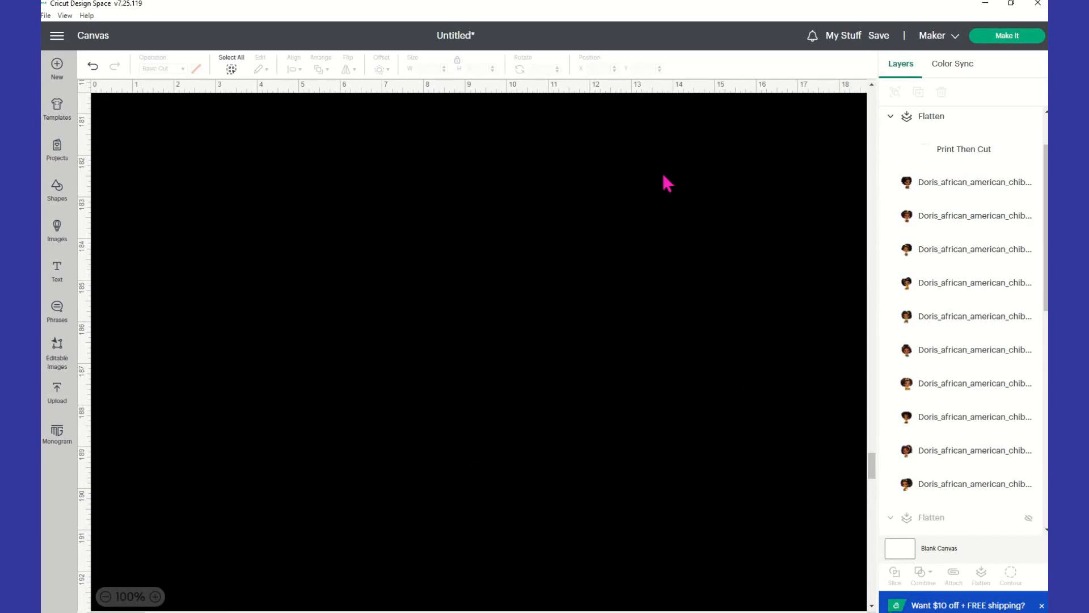
left_click(970, 181)
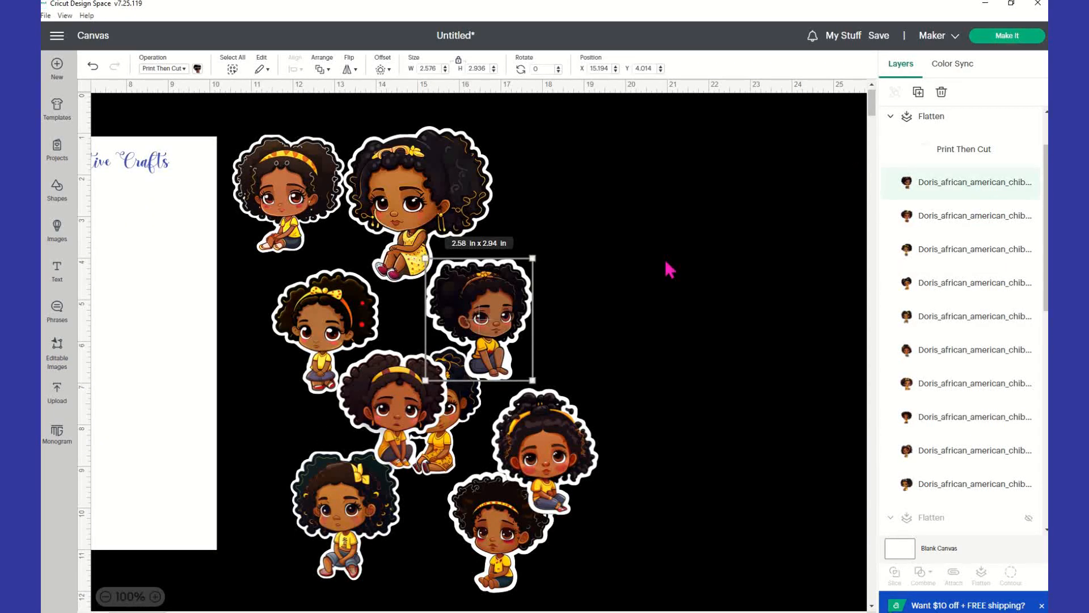
left_click(289, 211)
left_click(446, 200, "shift")
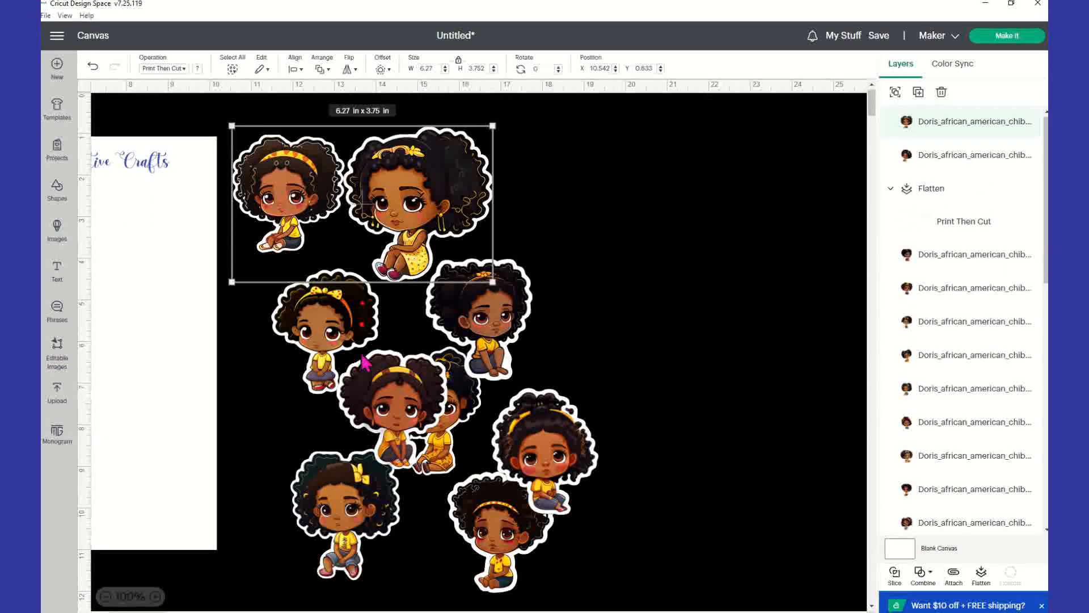
left_click(699, 292)
left_click_drag(229, 123, 713, 610)
right_click(501, 313)
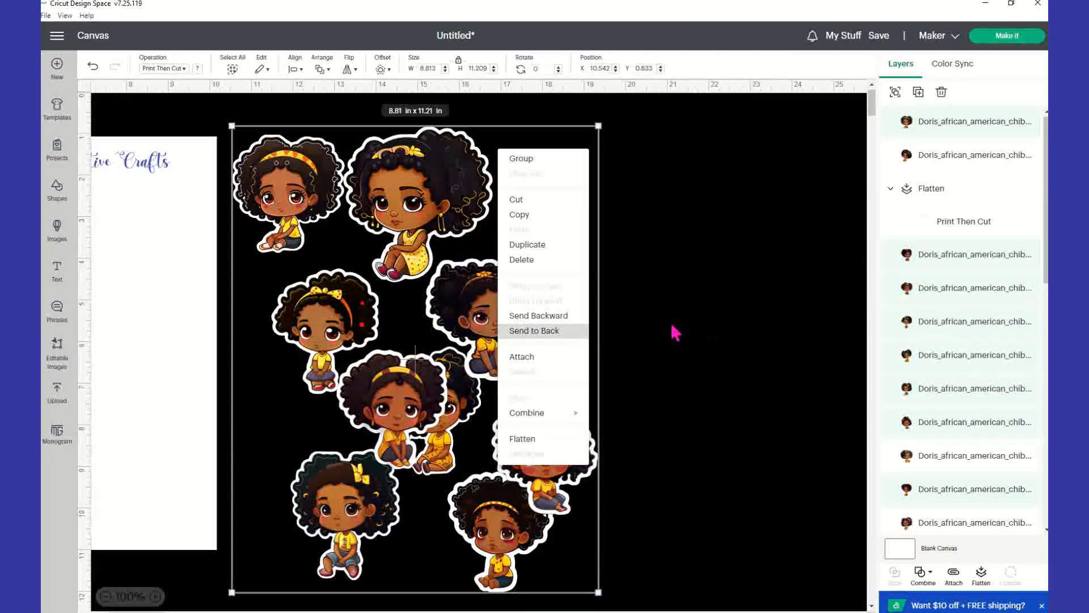
left_click(608, 323)
left_click(302, 182)
right_click(301, 174)
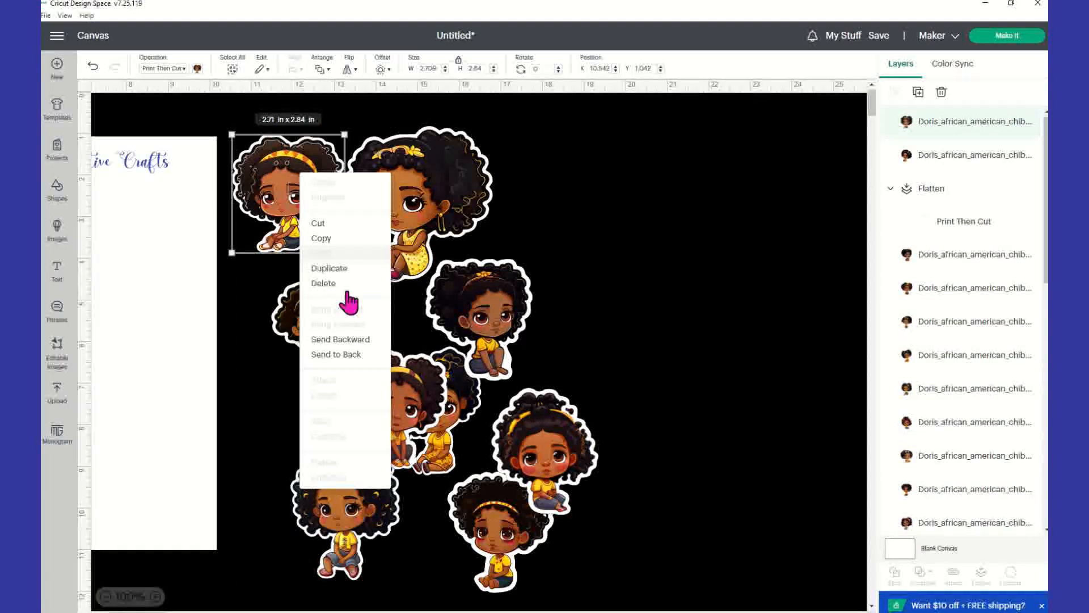
Bring the girl in the yellow dress and the thin-orange-headband girl just below her to the front of the layer order
left_click(473, 201)
left_click(475, 199)
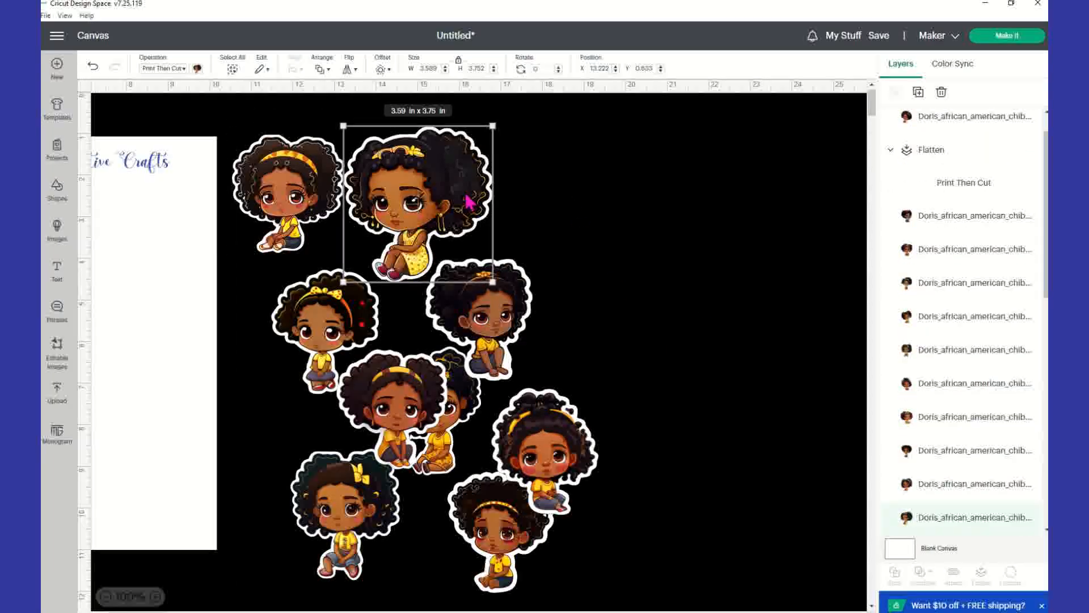
right_click(464, 193)
left_click(514, 344)
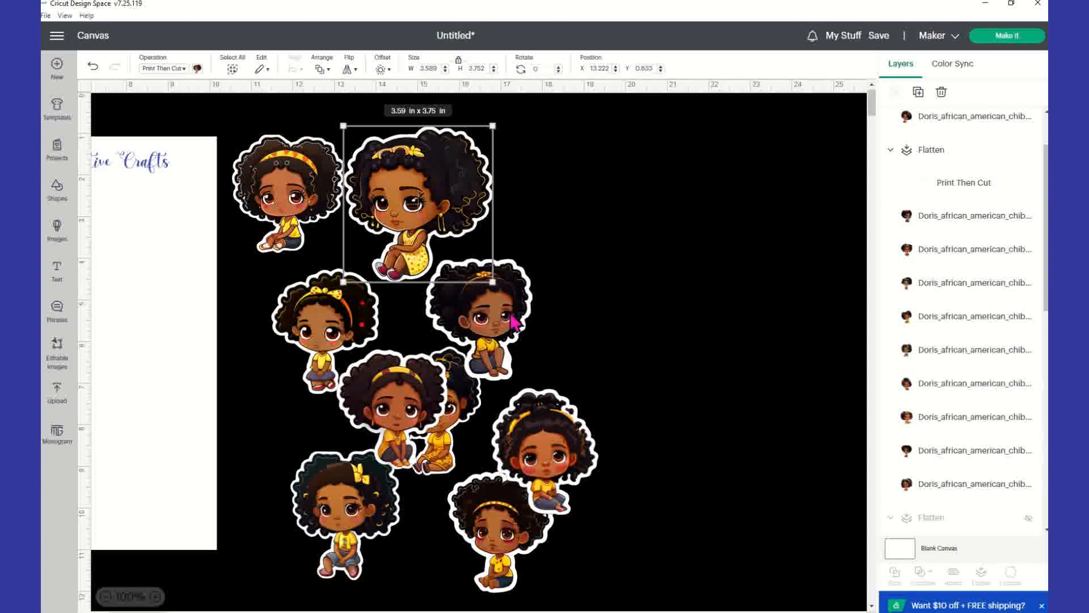
left_click(519, 340)
right_click(521, 342)
left_click(549, 293)
Bring the topknot girl and the yellow-headband girl overlapping her lower edge to the front
left_click(542, 436)
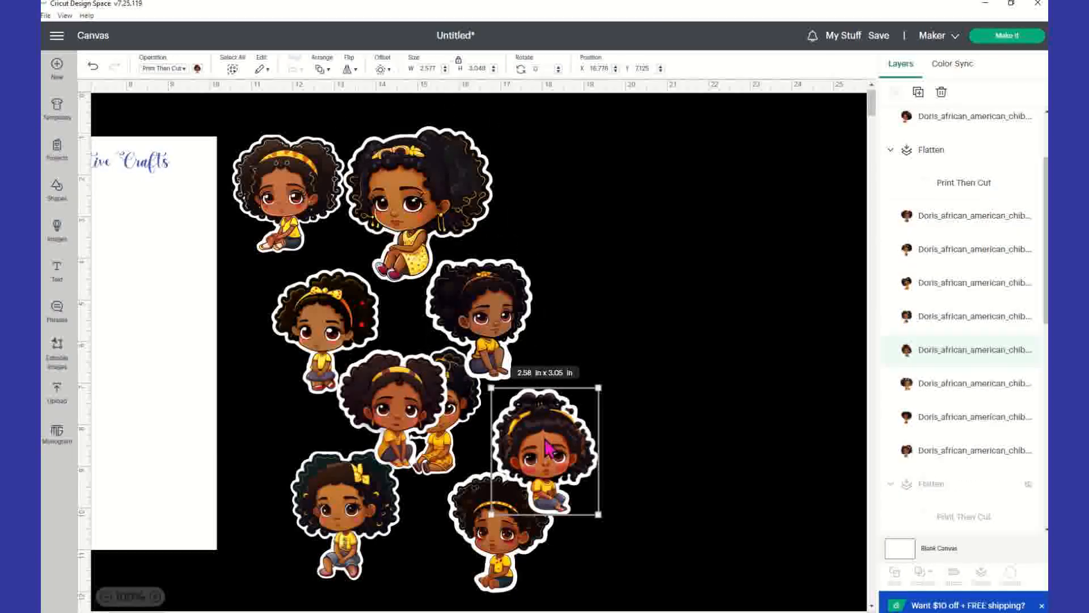
right_click(545, 437)
left_click(589, 418)
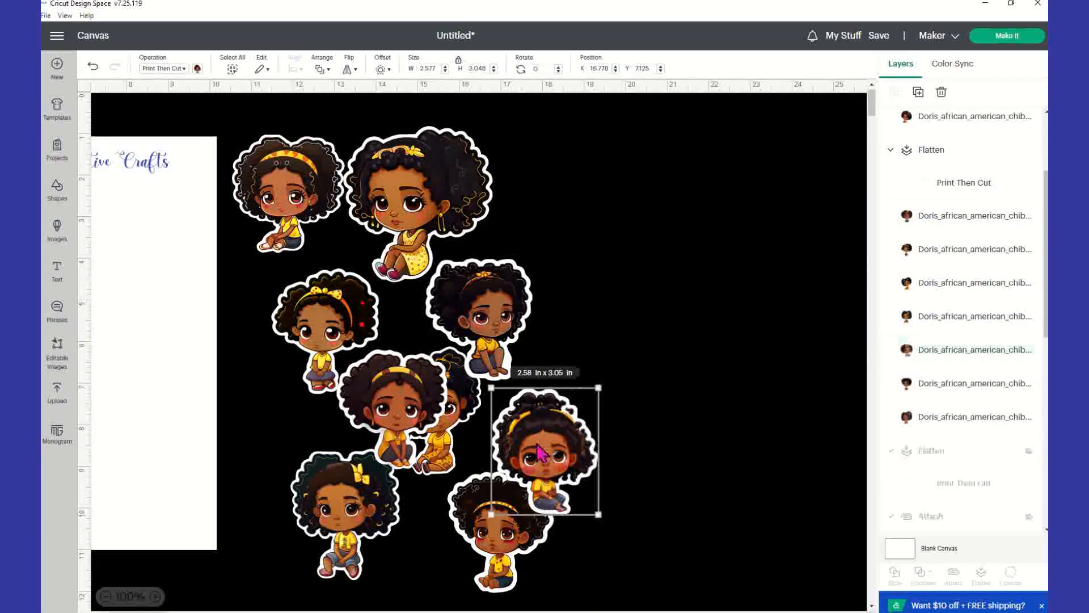
right_click(517, 542)
left_click(544, 351)
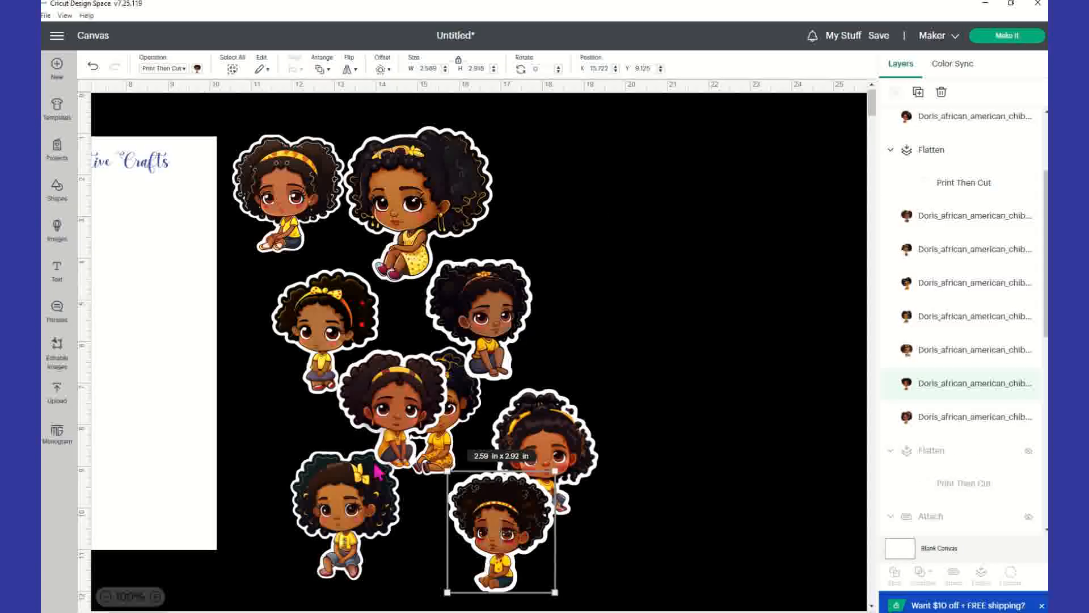
Bring the bow girl in the lower row and the puff-haired headband girl above her to the front
right_click(364, 513)
left_click(431, 322)
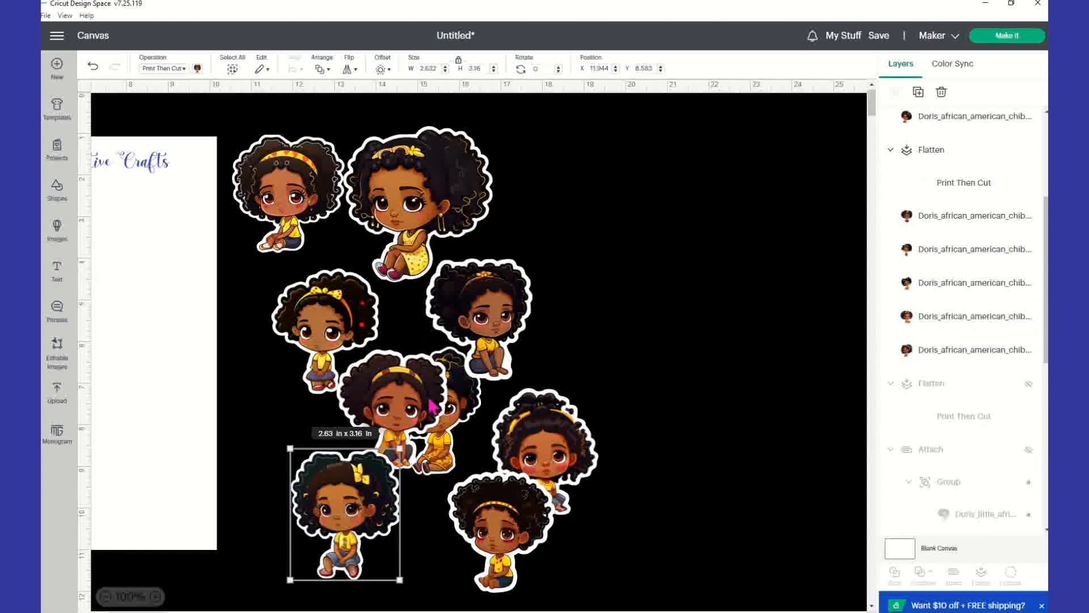
right_click(417, 402)
left_click(455, 367)
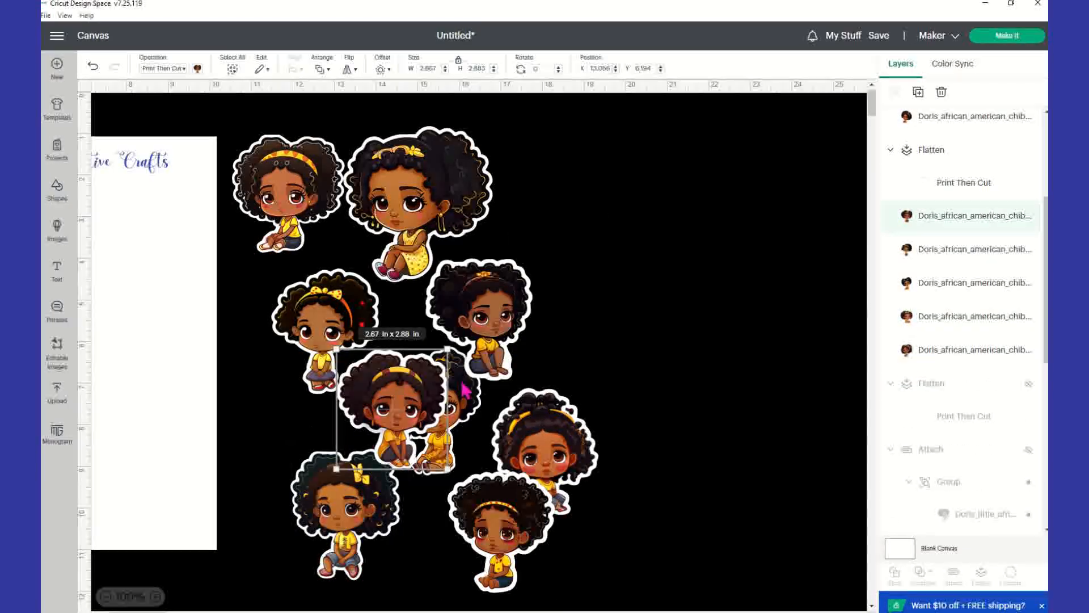
Bring the half-hidden girl in the yellow outfit to the front, and move her and the topknot girl into clear space away from the others
right_click(478, 408)
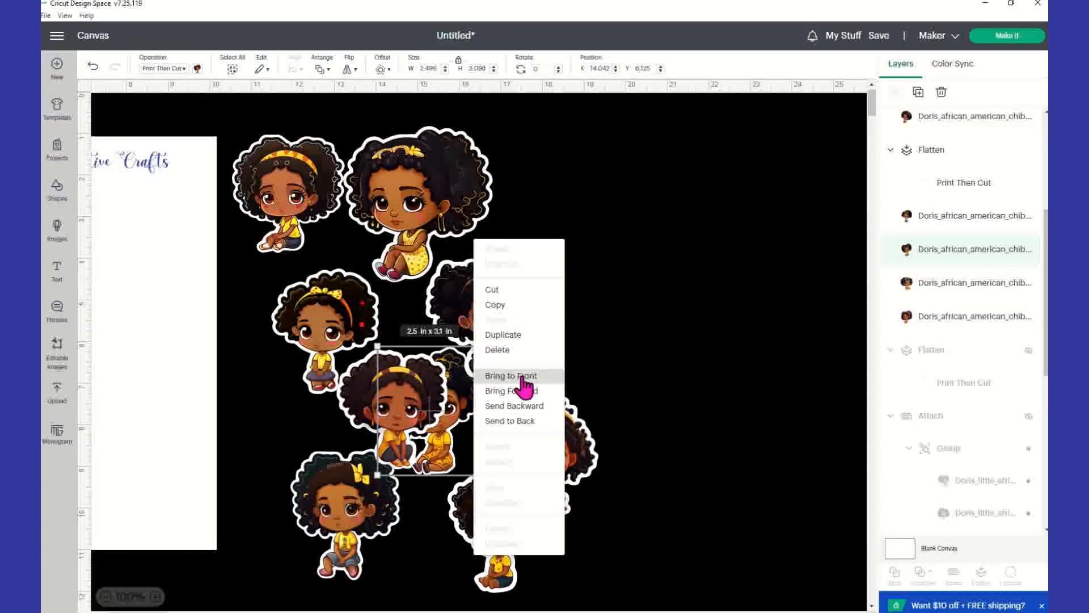
left_click(517, 375)
left_click_drag(448, 411, 618, 316)
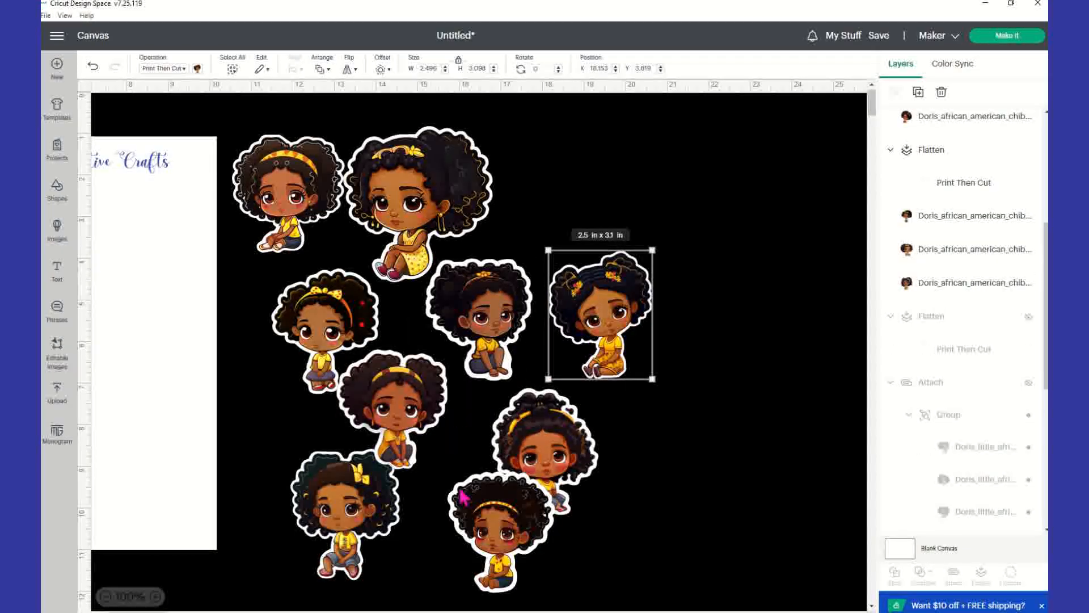
left_click_drag(554, 454, 694, 470)
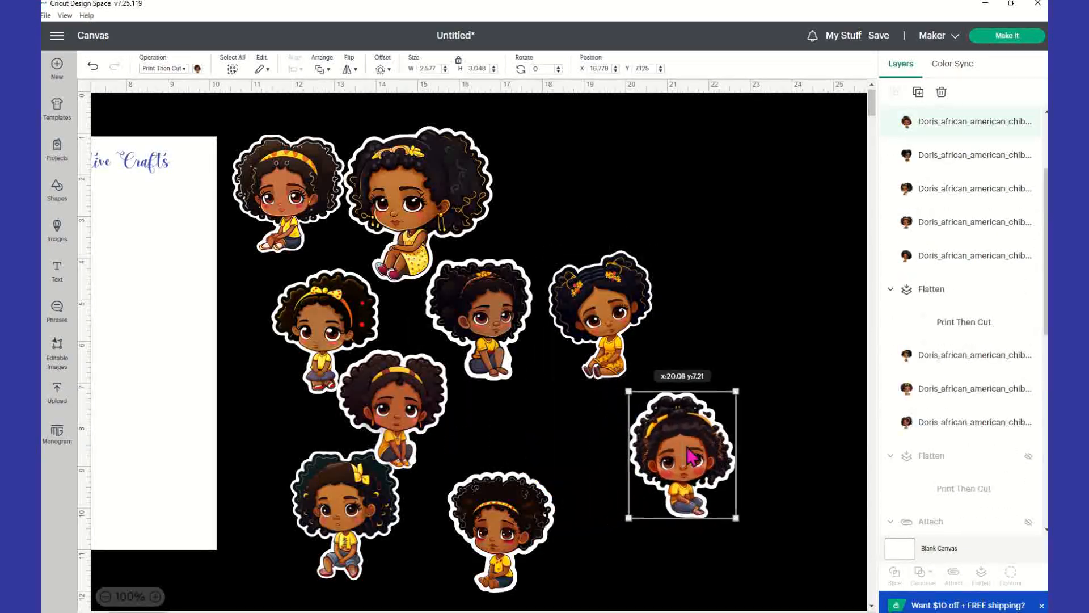
Bring the yellow-bow ponytail girl and the puff-haired headband girl just below her to the front
right_click(332, 337)
left_click(380, 304)
left_click(400, 375)
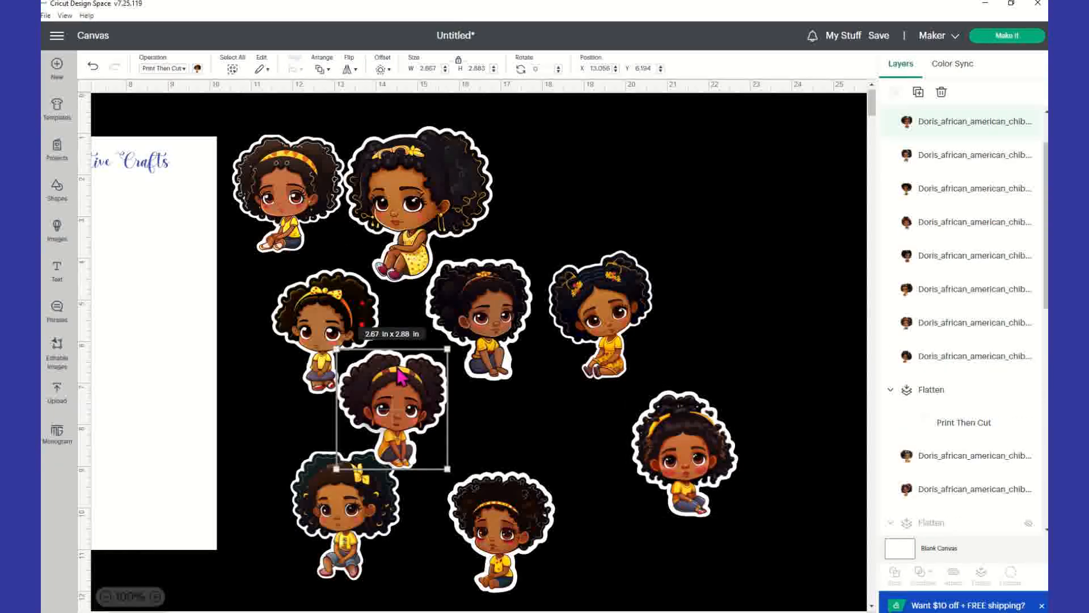
right_click(400, 374)
left_click(462, 345)
Bring the thin-orange-headband girl to the front again, followed by the girl in the yellow dress
left_click(501, 316)
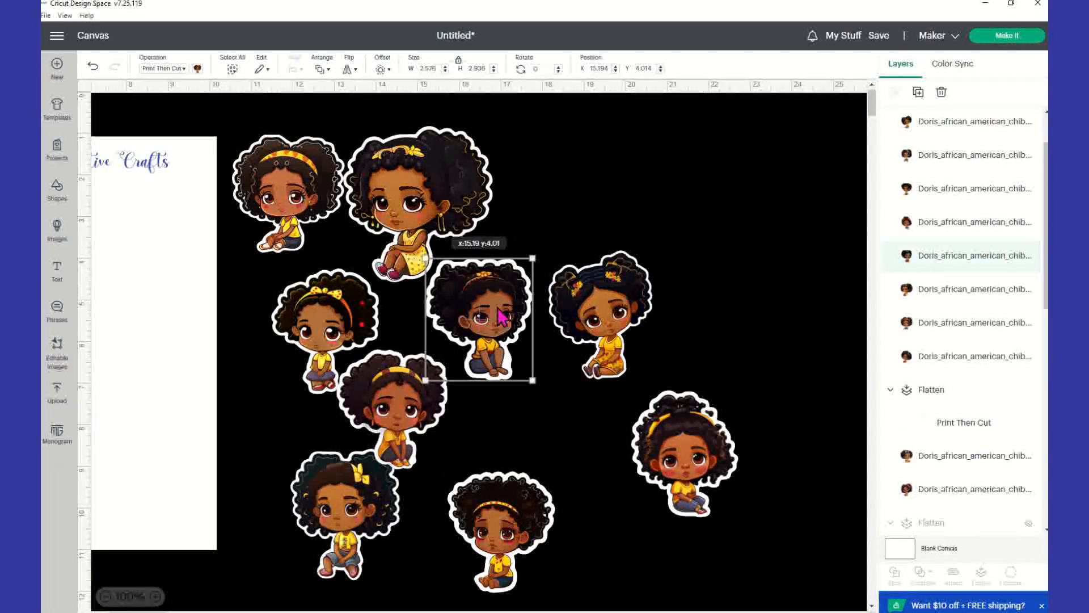
right_click(500, 317)
left_click(559, 287)
left_click(420, 238)
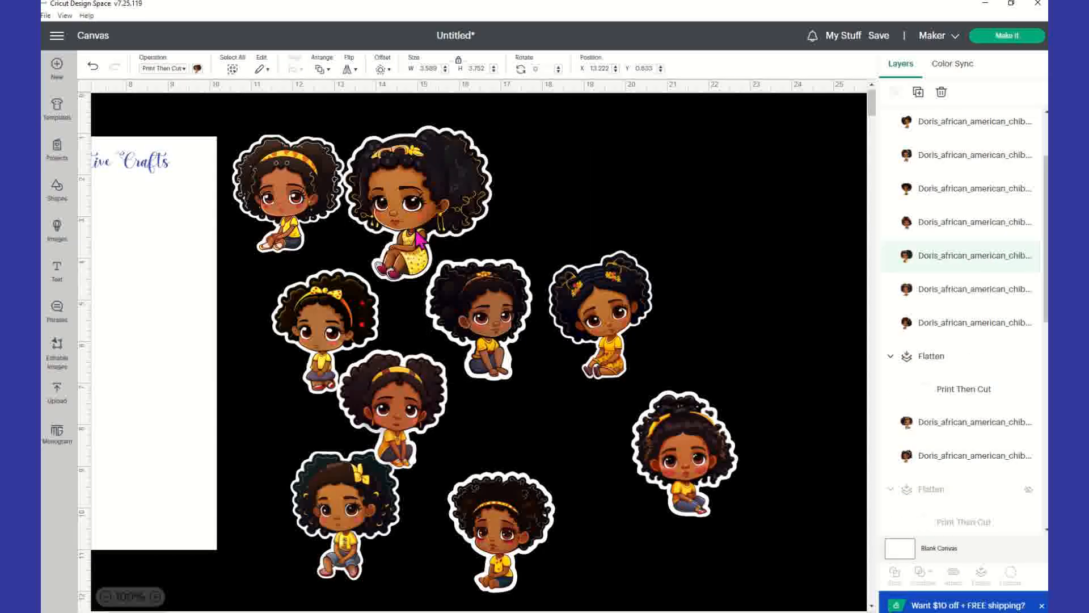
right_click(419, 238)
left_click(484, 369)
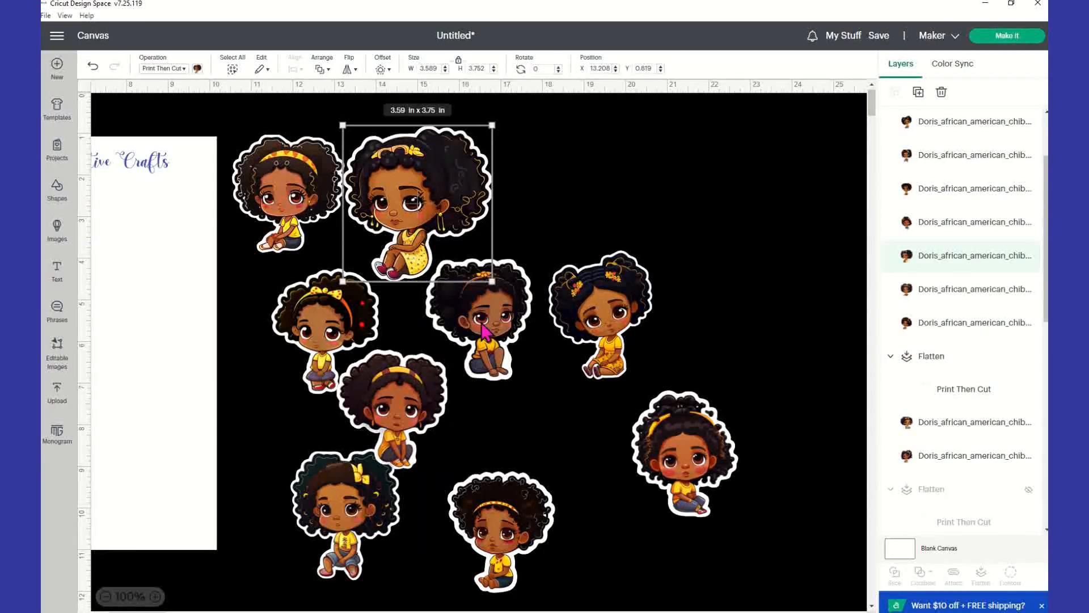
Bring the puff-haired headband girl and the yellow-bow ponytail girl just above her to the front
left_click(429, 415)
right_click(408, 421)
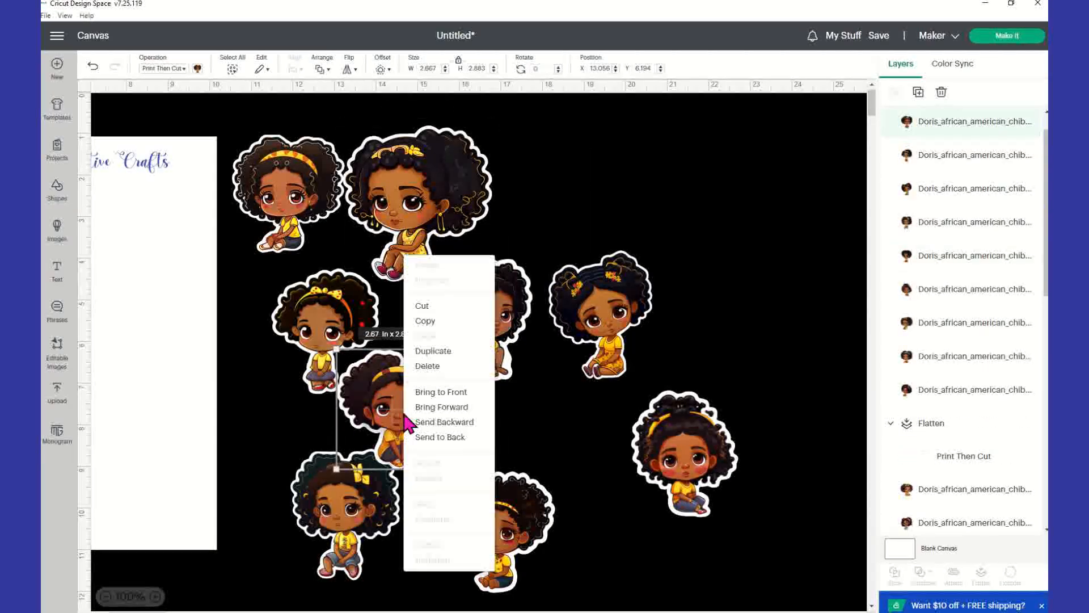
left_click(451, 393)
left_click(318, 320)
right_click(333, 322)
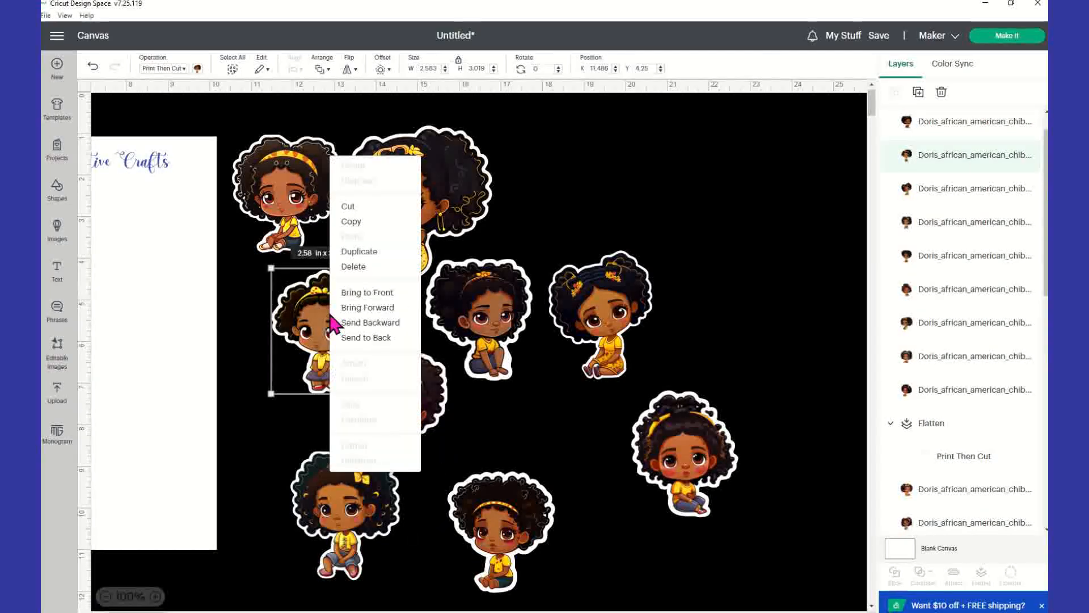
left_click(401, 300)
Bring the wide-headband girl at the start of the upper row to the front and clear the selection
left_click(284, 216)
right_click(292, 227)
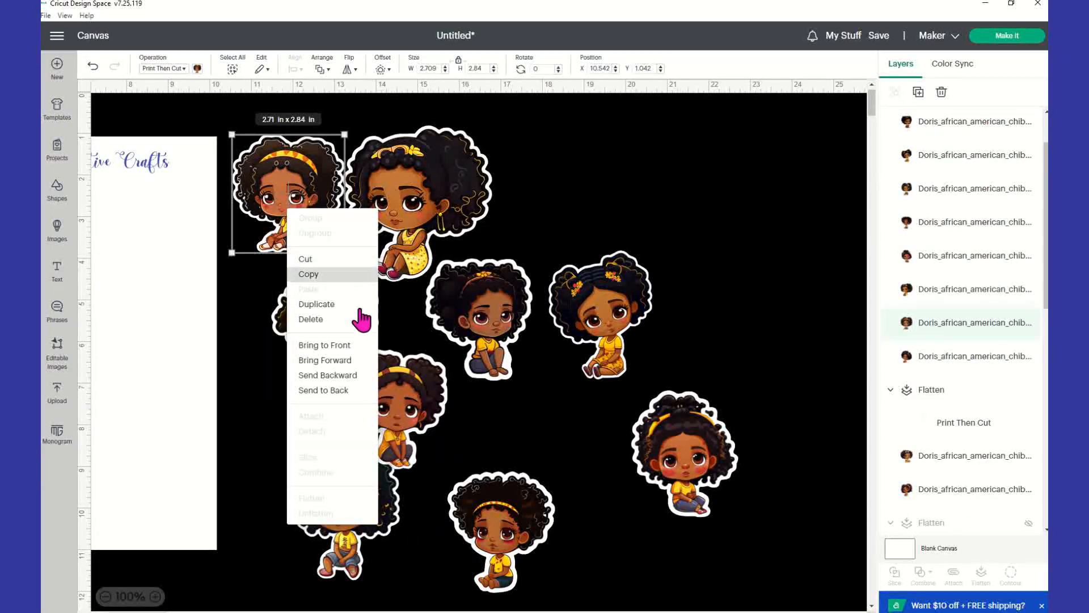
left_click(359, 347)
left_click(600, 172)
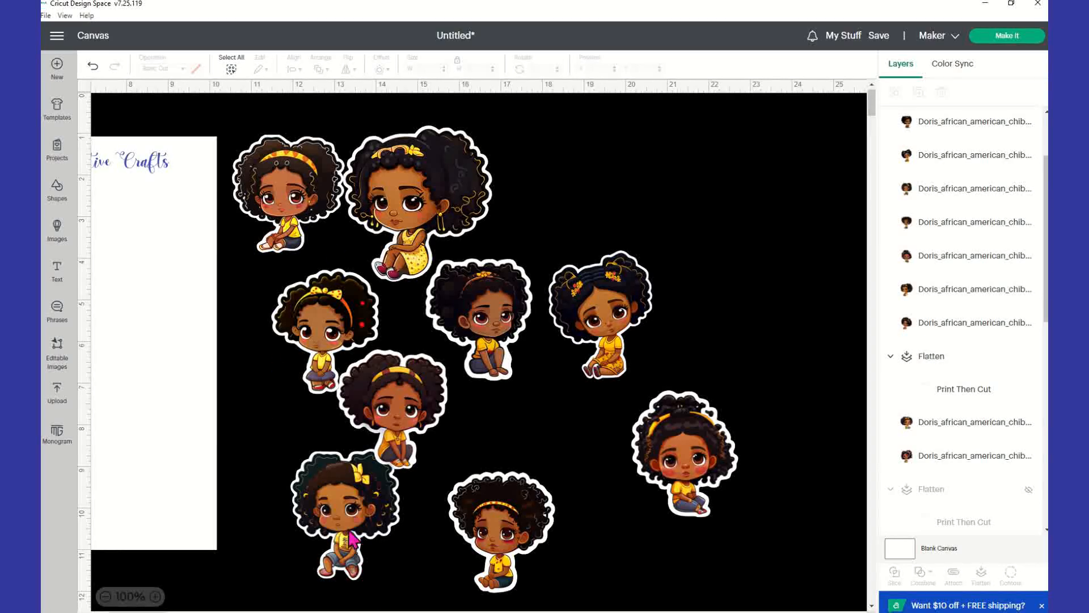
Move the wide-headband girl from the black area onto the white page, near the small first sticker
scroll(517, 526, "down", 3)
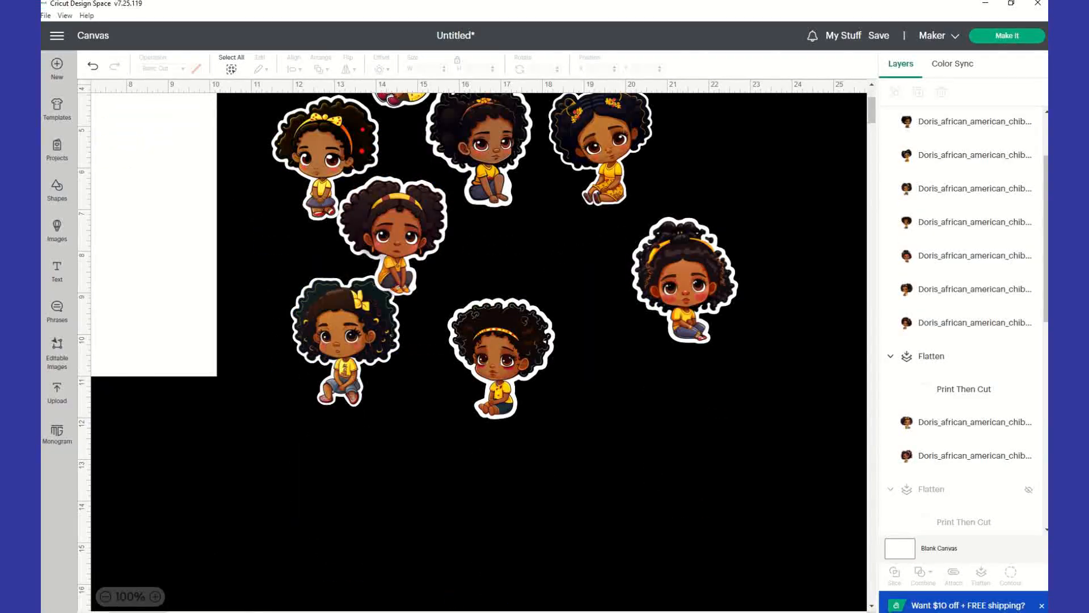
scroll(348, 544, "down", 3)
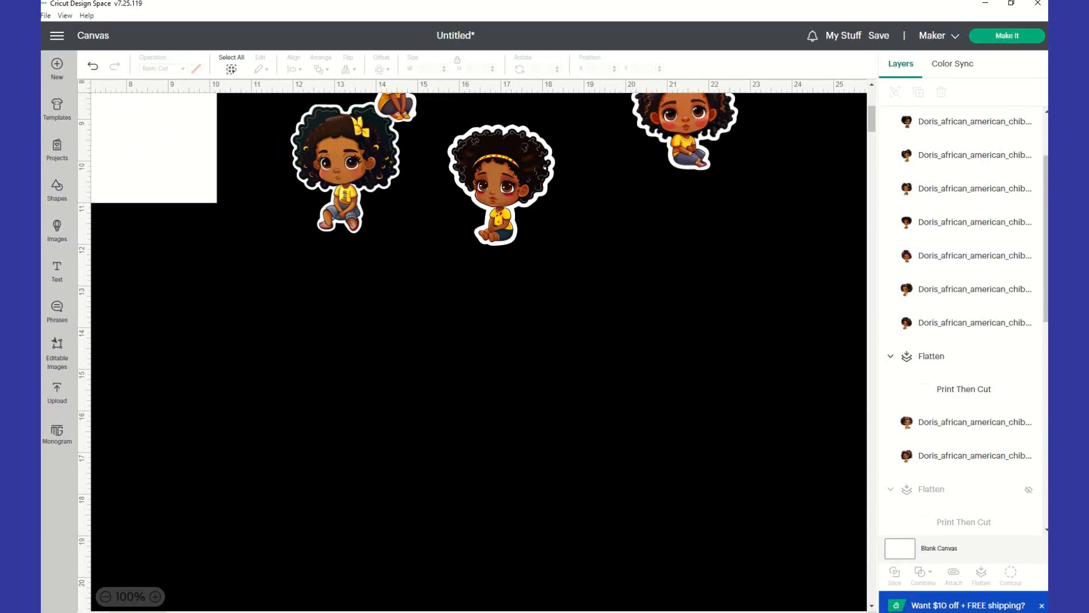
scroll(479, 351, "left", 5)
scroll(335, 418, "up", 6)
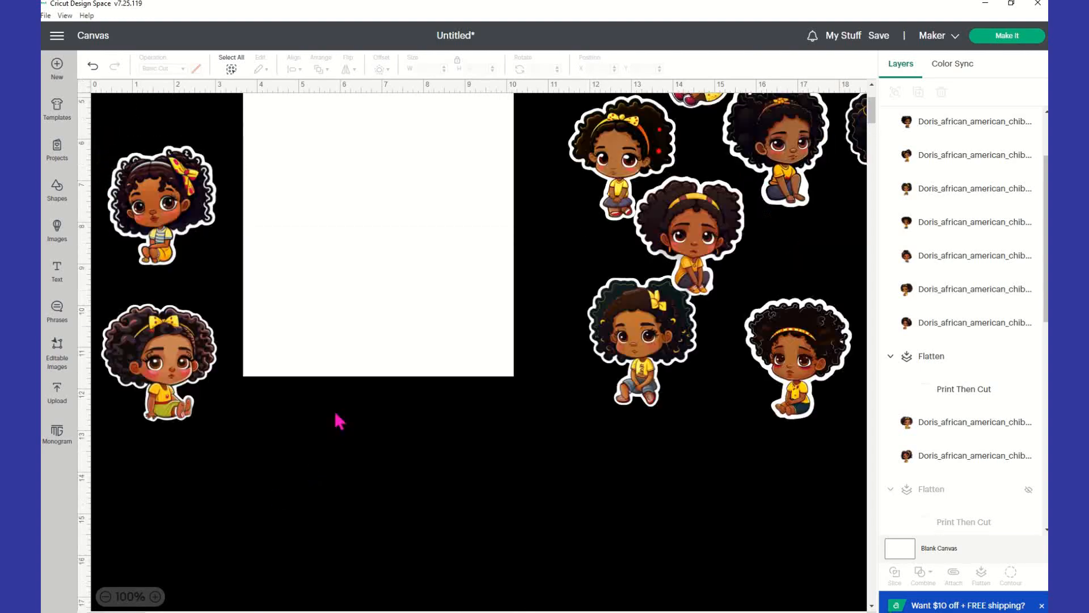
left_click(316, 243)
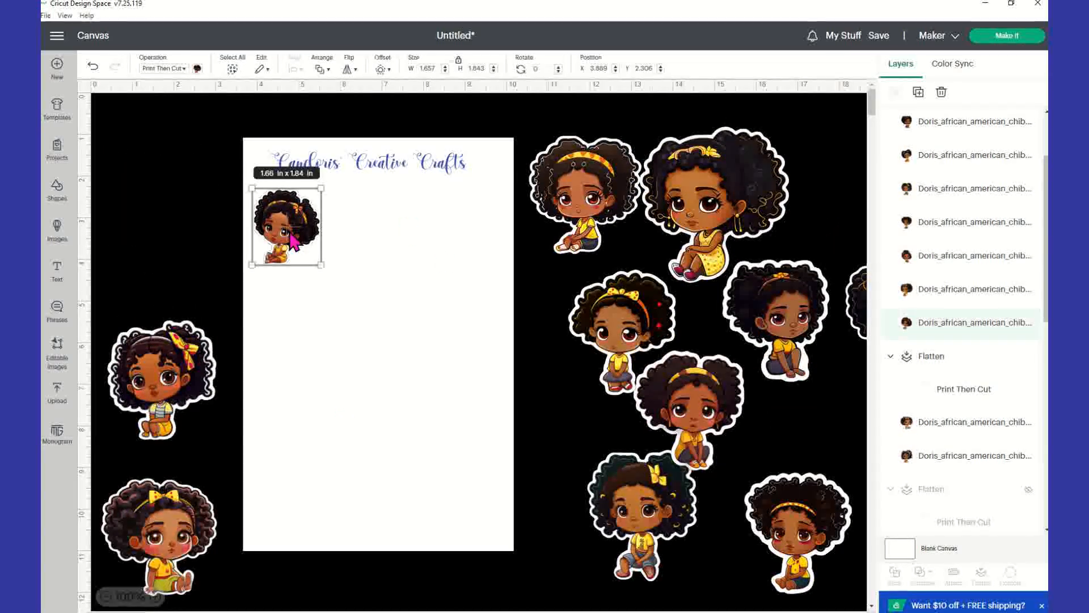
left_click_drag(574, 176, 446, 210)
left_click_drag(385, 236, 384, 237)
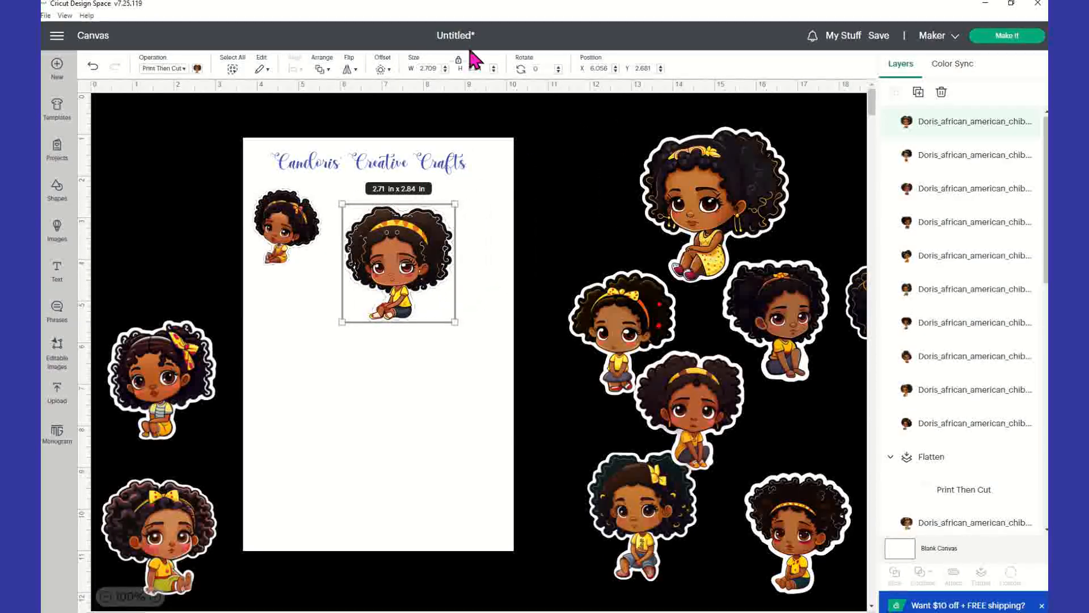
Set the wide-headband girl's width to 1.657 in and place her directly beside the first sticker
left_click_drag(437, 68, 364, 57)
type("1")
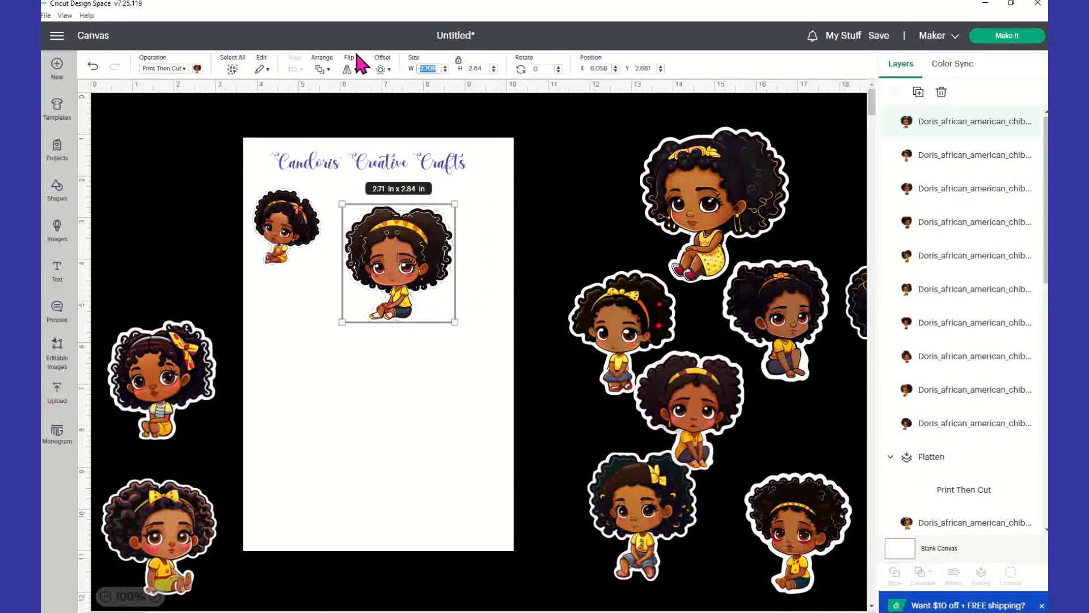
type(".657")
key("Tab")
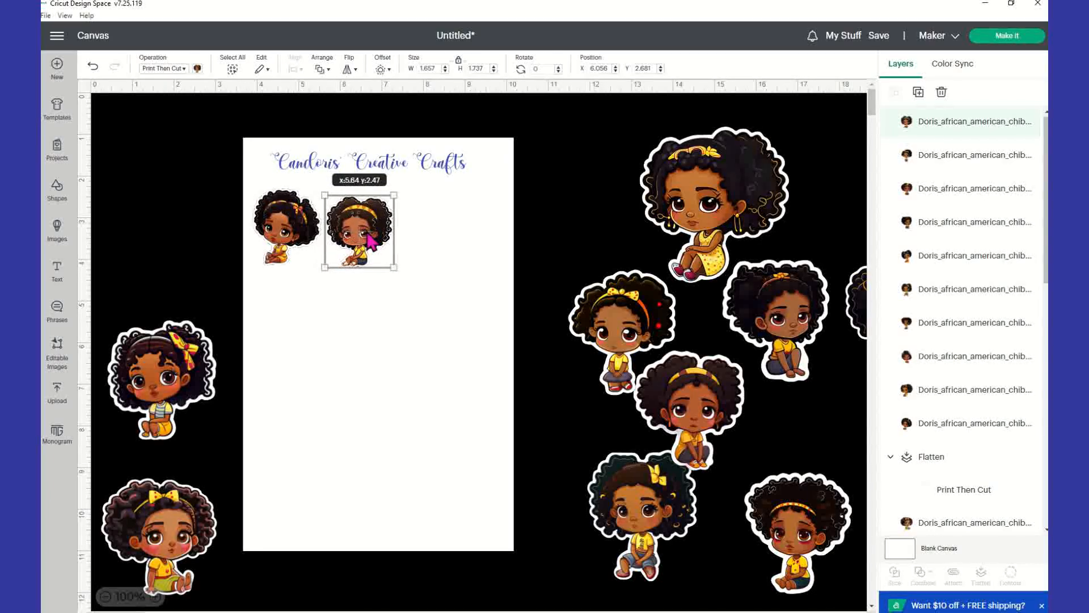
Move the yellow-dress girl onto the page, set her width to 1.657 in and place her third in the first row
left_click_drag(735, 216, 479, 338)
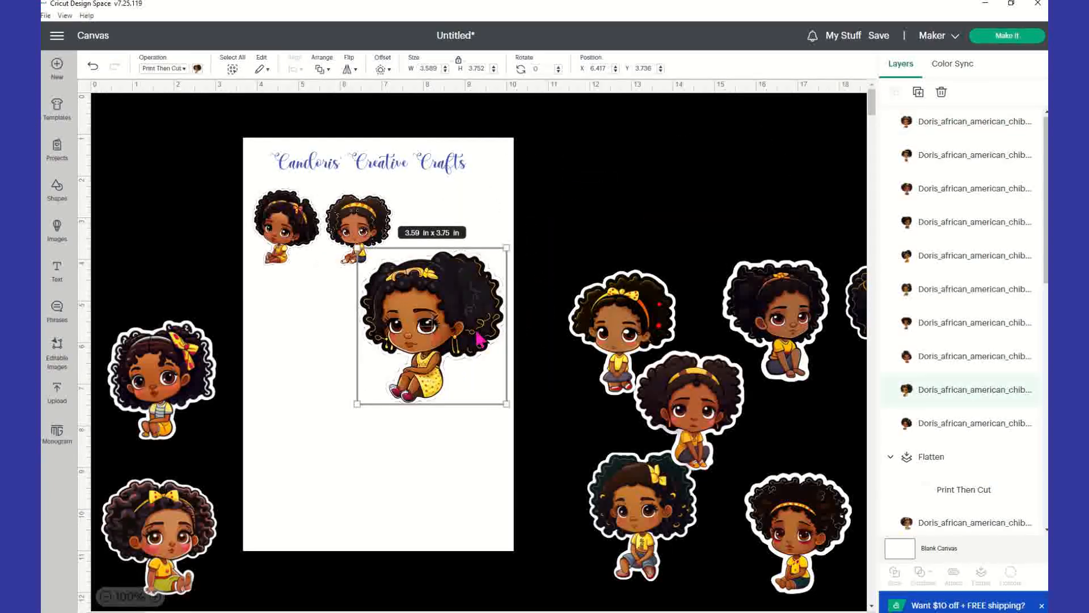
left_click(437, 68)
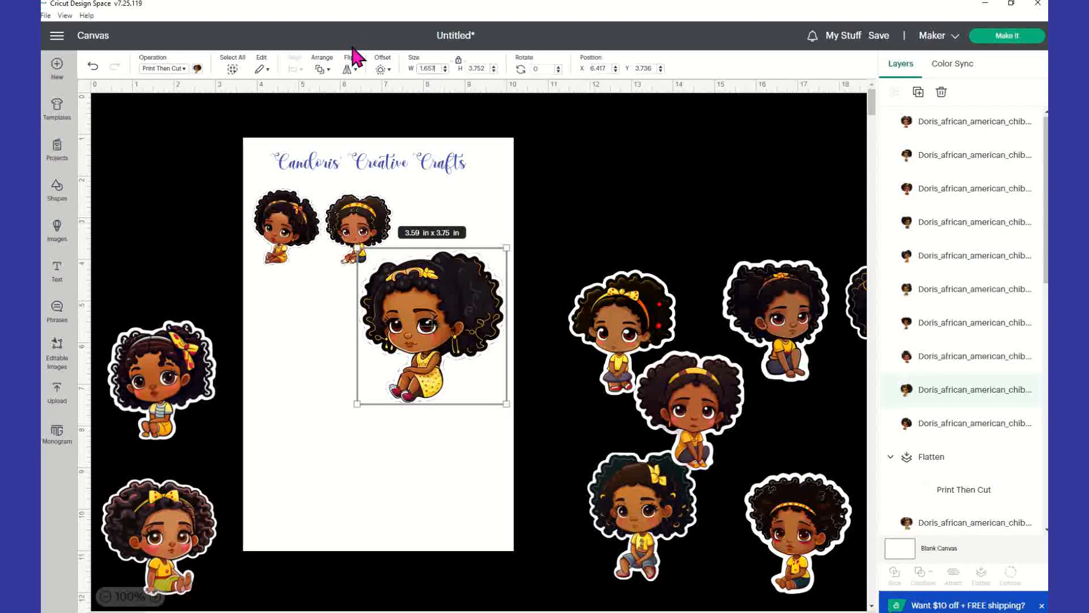
left_click(468, 375)
left_click_drag(403, 298, 438, 237)
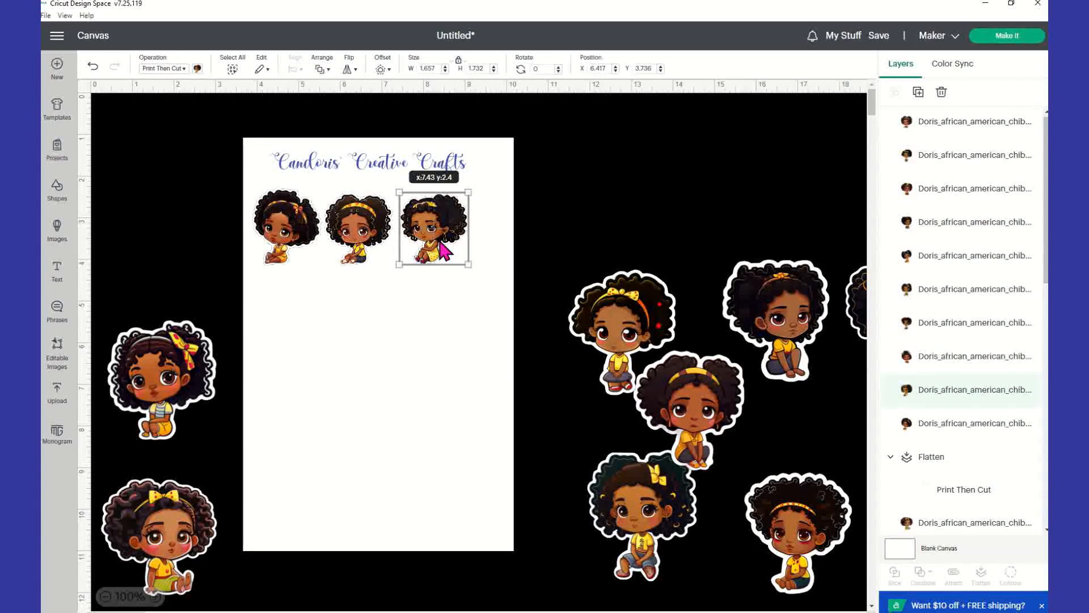
Shift the three first-row girls slightly toward the page's left edge with small, even gaps between them
left_click(309, 250)
left_click(366, 246)
left_click_drag(364, 245, 359, 246)
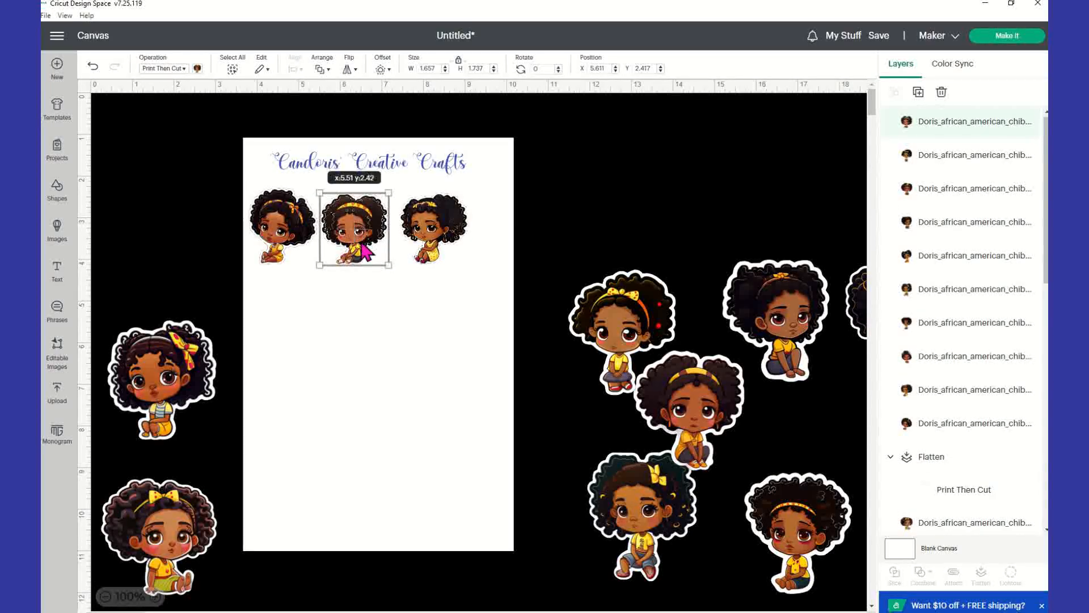
left_click_drag(439, 245, 437, 245)
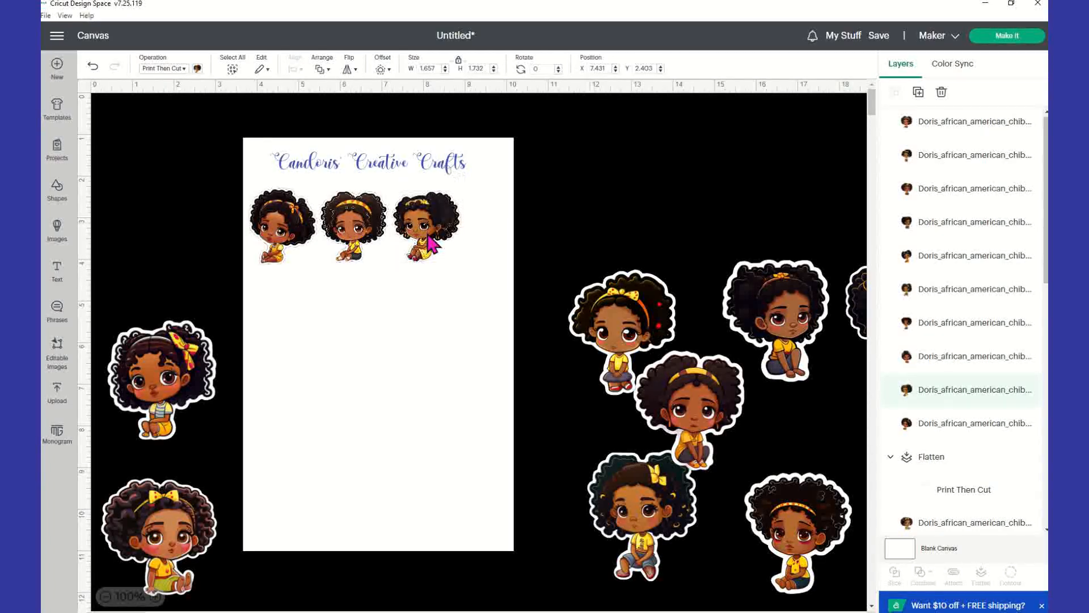
left_click(407, 306)
Move the yellow-bow ponytail girl onto the page, set her width to 1.657 in and place her beneath the first sticker
left_click_drag(640, 332, 334, 370)
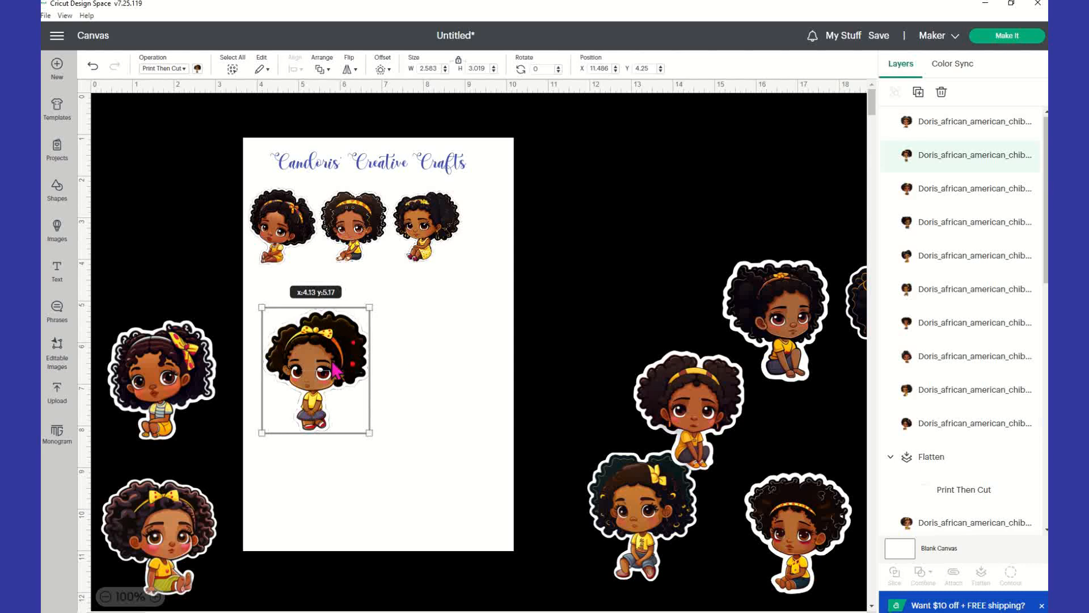
double_click(437, 68)
type("1.657")
key("Tab")
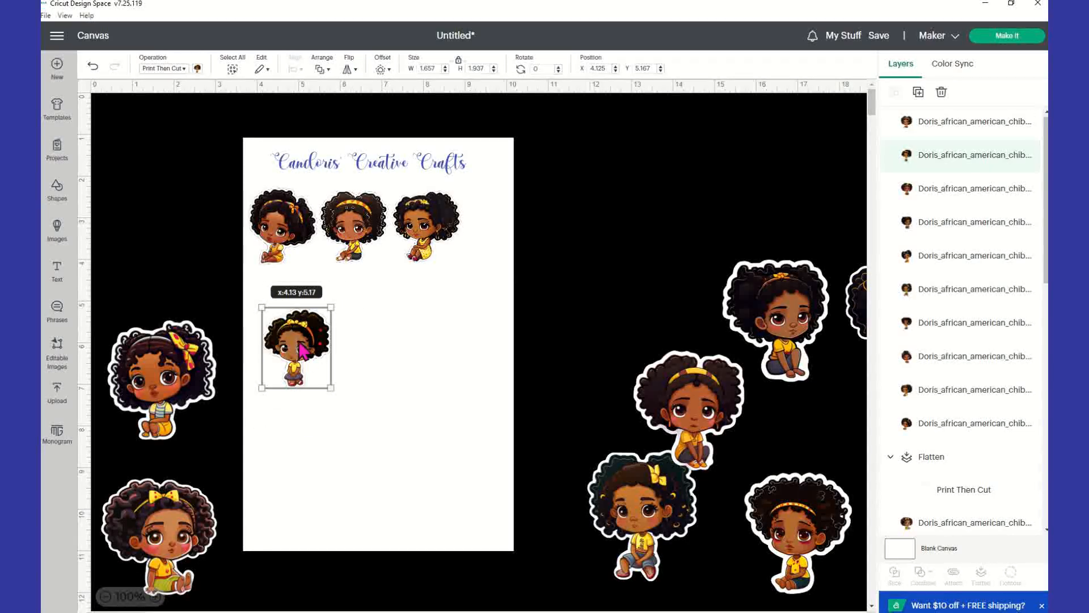
left_click_drag(308, 350, 299, 322)
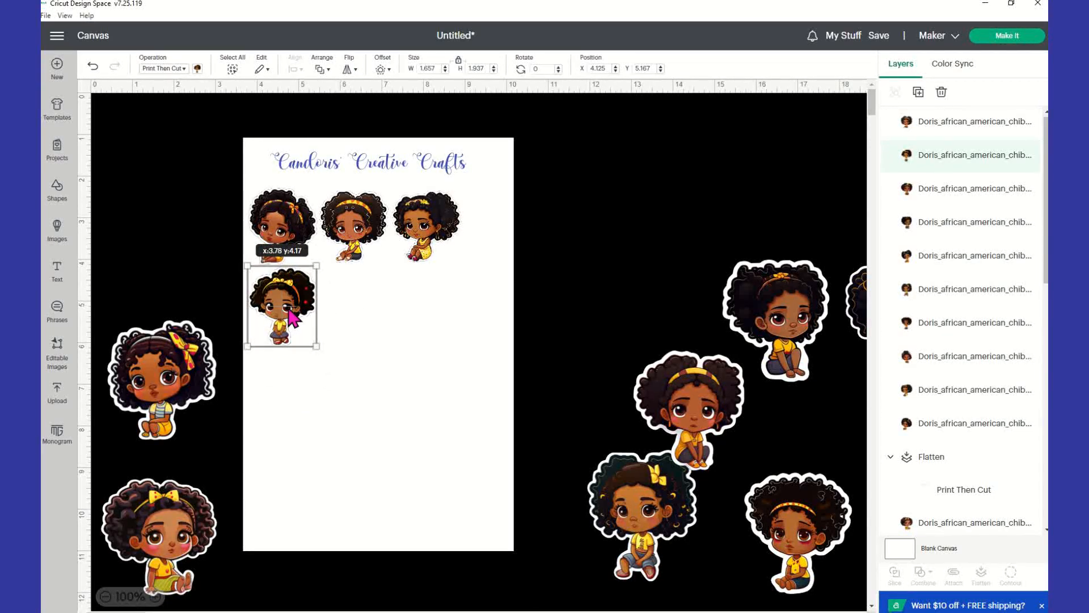
Fine-tune the position of the yellow-bow ponytail girl under the first sticker and shift the titled white page slightly up and left
left_click(381, 350)
left_click_drag(285, 300, 282, 297)
left_click(294, 292)
left_click(165, 233)
left_click_drag(282, 292, 280, 296)
left_click(206, 282)
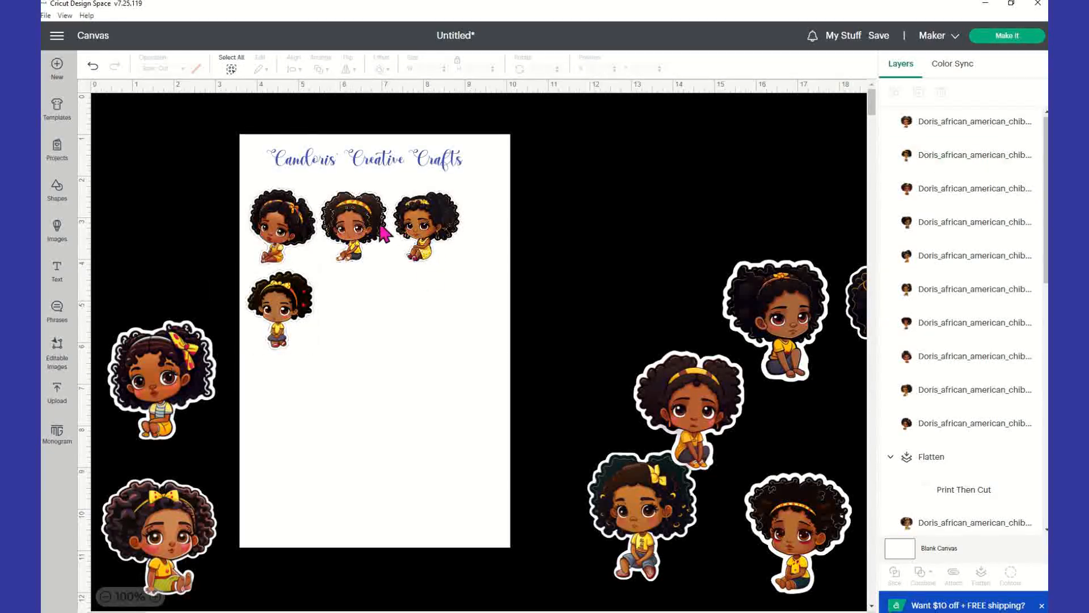
Move the puff-haired headband girl onto the page, set her width to 1.657 in and place her second in the second row
left_click_drag(657, 410, 360, 369)
left_click(437, 68)
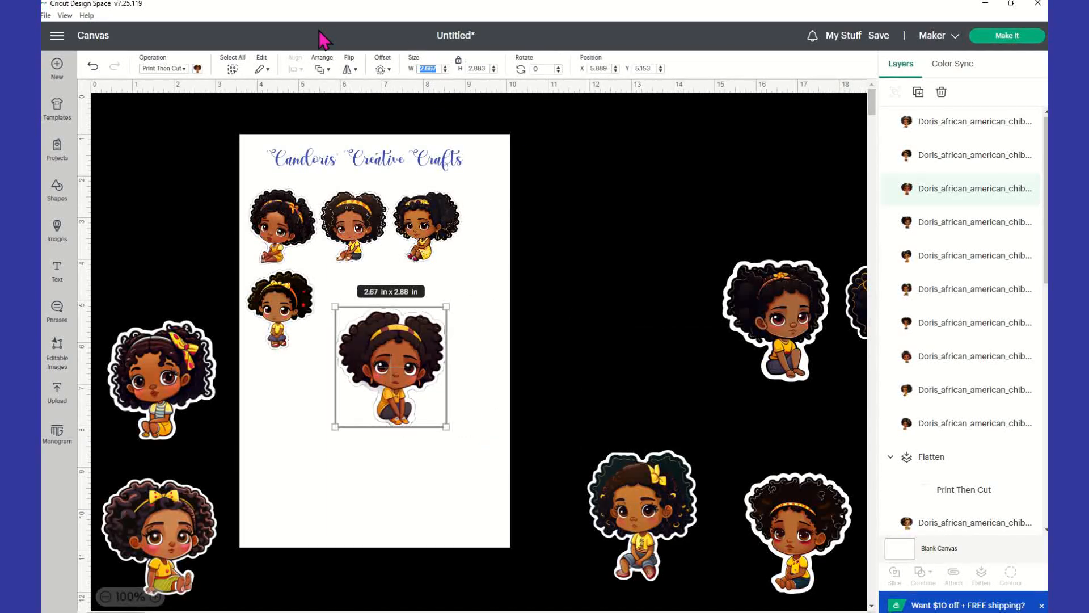
type("1")
key("Return")
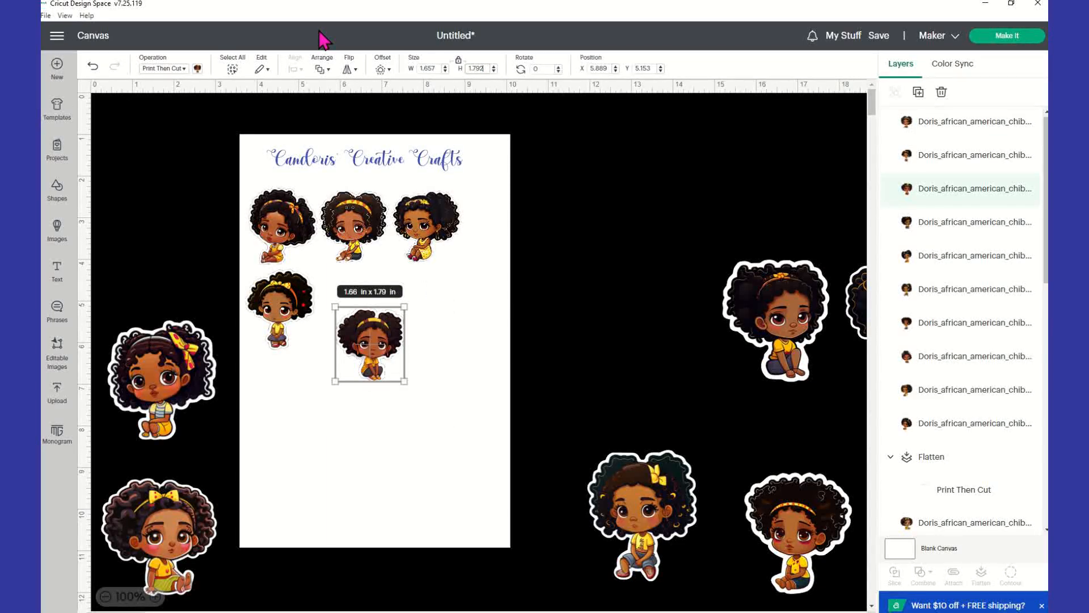
left_click_drag(371, 349, 376, 323)
Spread the first row by moving the yellow-dress and wide-headband girls right, and line the puff-haired girl up beneath the middle sticker
left_click_drag(422, 248, 459, 247)
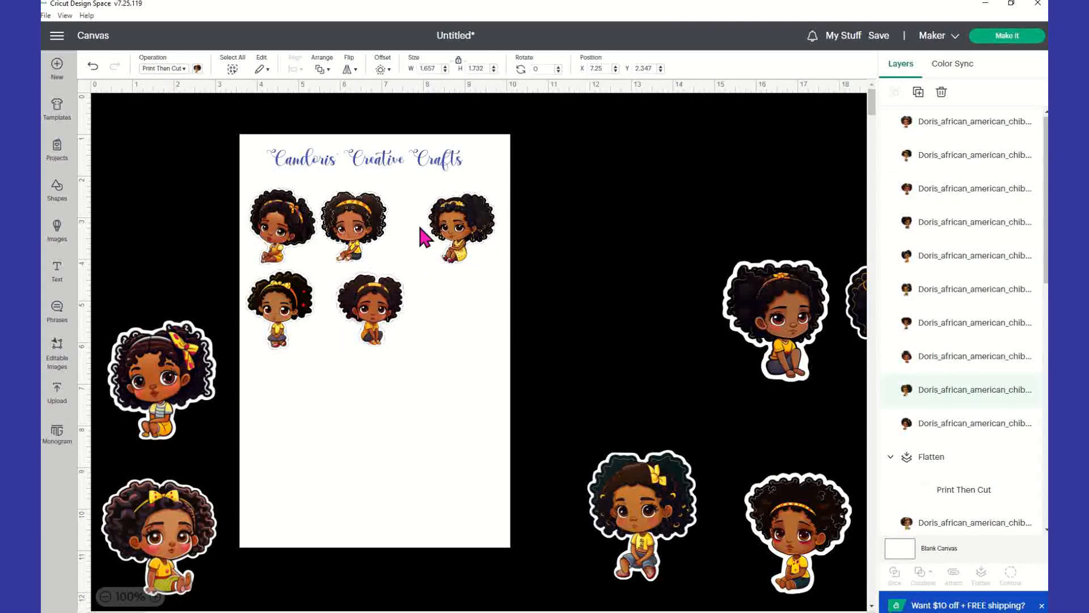
mouse_move(358, 239)
left_mouse_down()
mouse_move(392, 239)
mouse_move(369, 239)
left_mouse_up()
left_click_drag(388, 306, 381, 306)
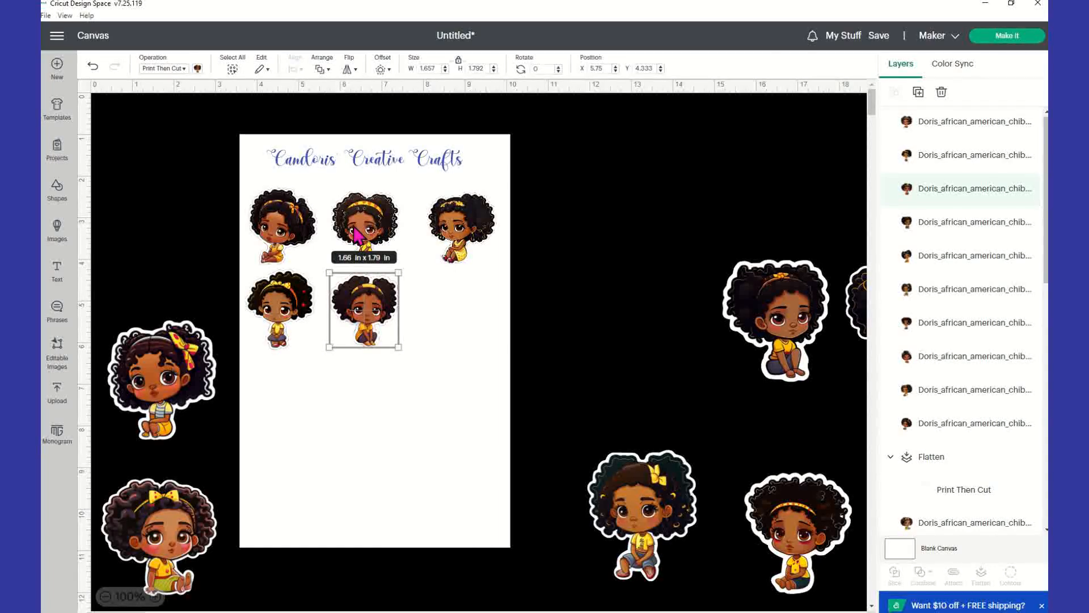
Resize the thin-orange-headband girl to match the other stickers, place her third in the second row, and nudge that row's other two girls
left_click_drag(780, 309, 417, 414)
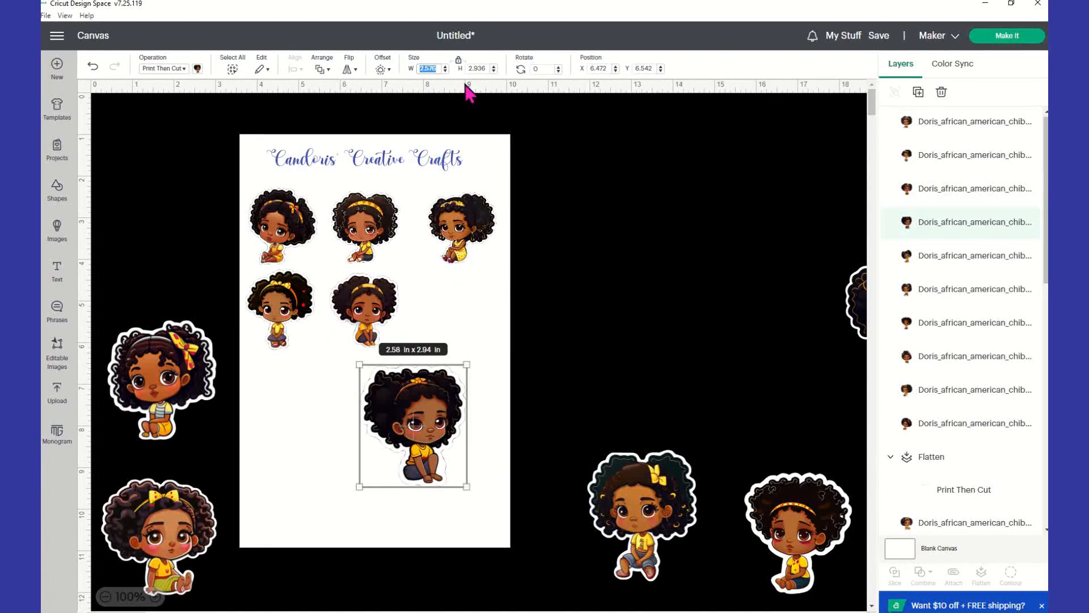
type(".6")
left_click_drag(414, 418, 479, 330)
left_click(388, 331)
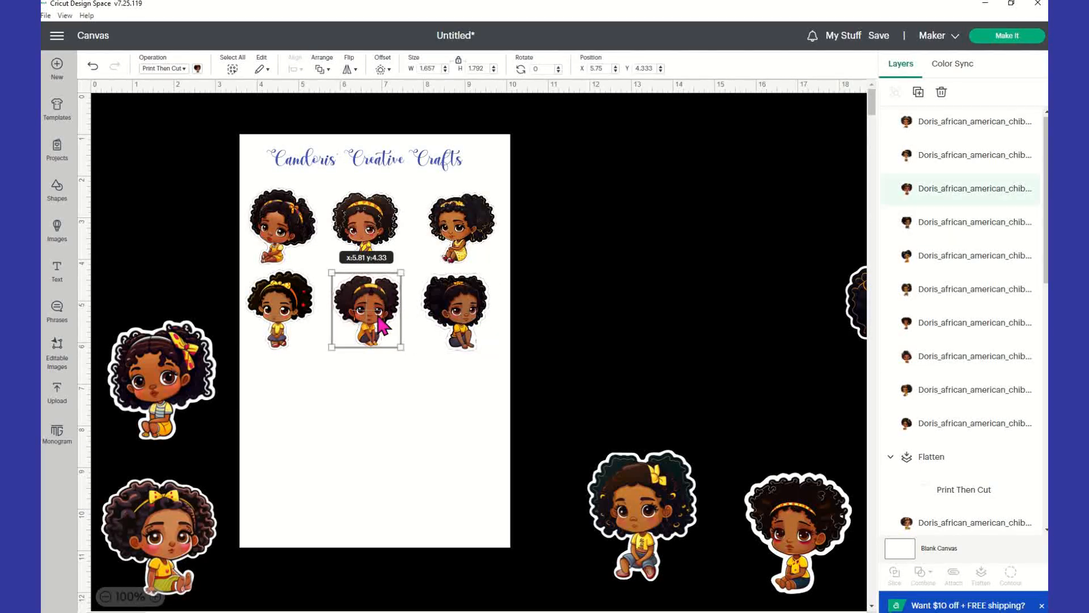
left_click(297, 328)
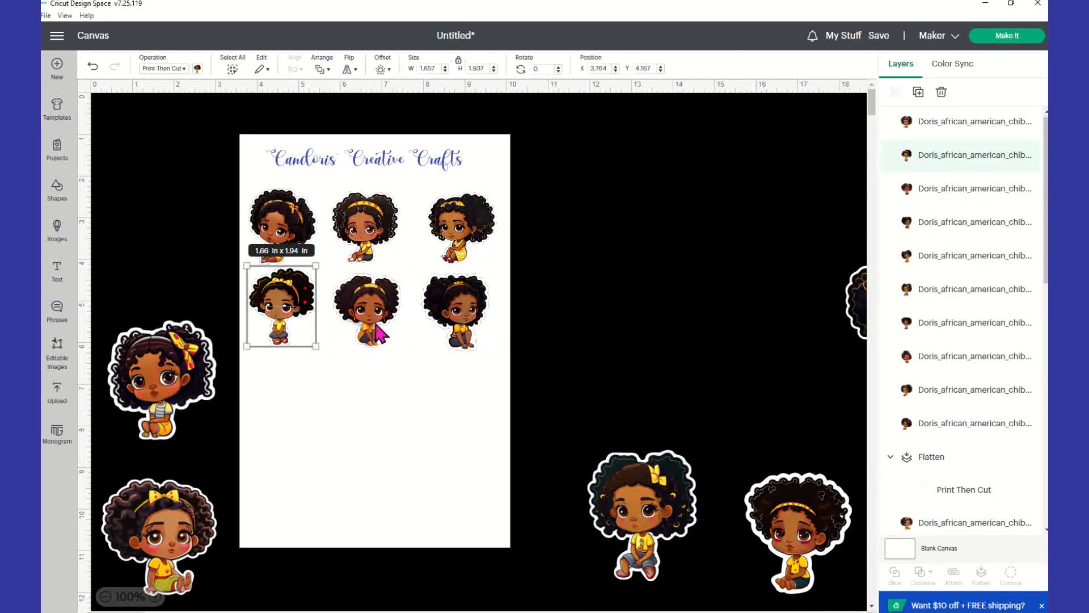
Move the curly-haired girl with the side bow onto the page, set her width to 1.657 in and place her first in the third row
left_click_drag(643, 485, 361, 414)
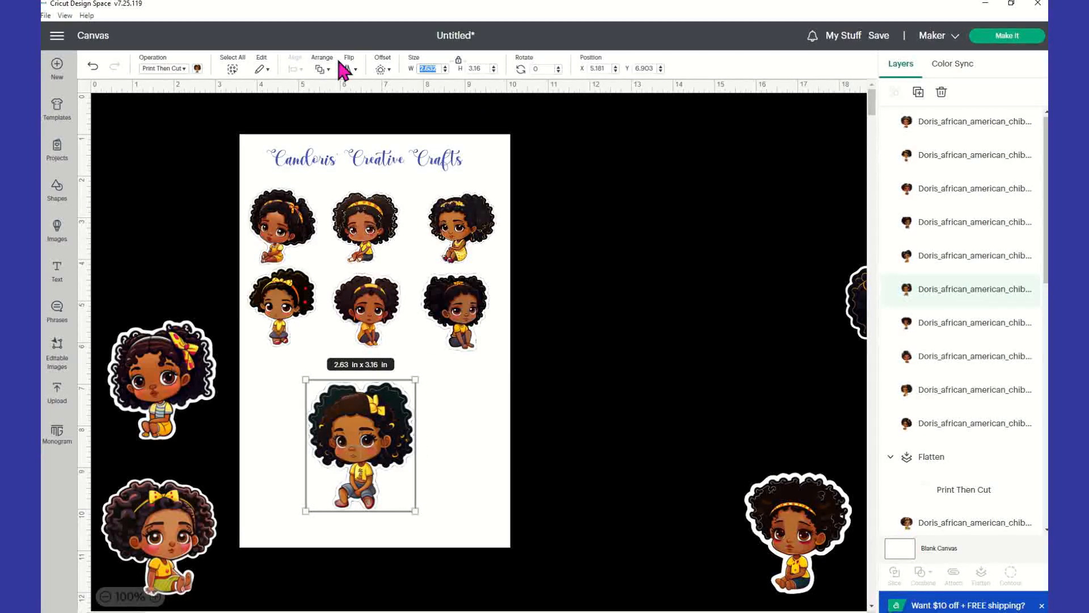
type("1.657")
key("Tab")
left_click_drag(348, 420, 288, 397)
Bring the striped-shirt girl with the red-and-yellow bow to the front and move her onto the page's third row
left_click(173, 384)
right_click(174, 384)
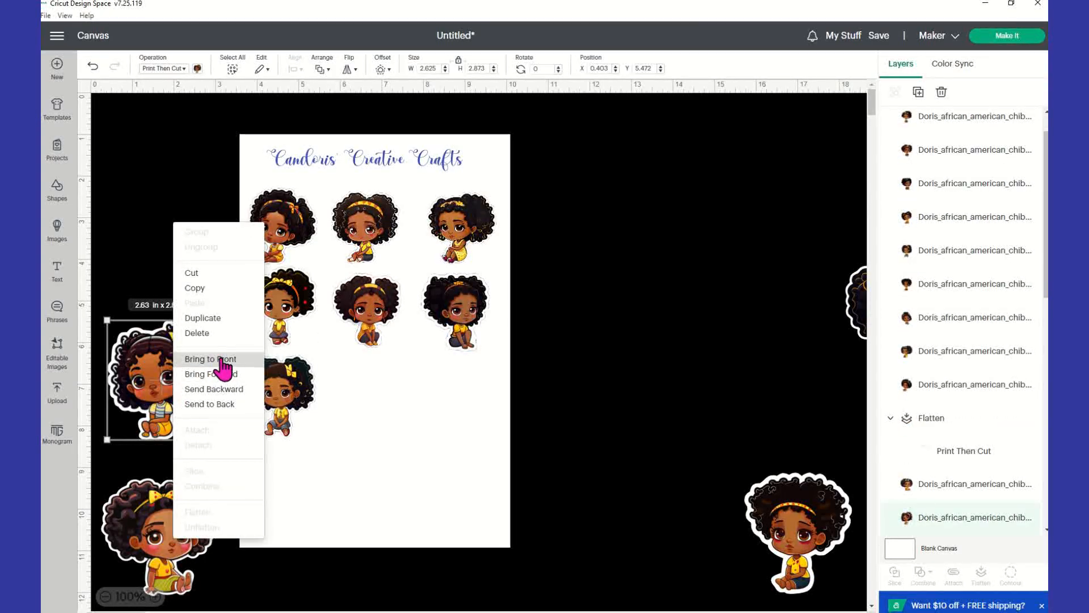
left_click(224, 359)
left_click_drag(174, 385, 408, 406)
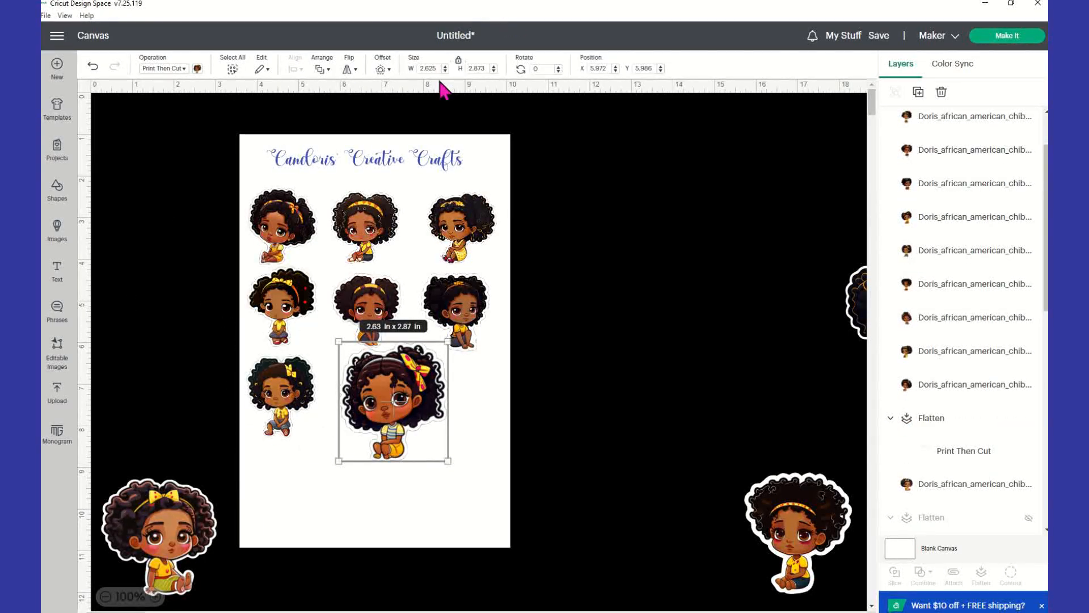
Set the striped-shirt girl's width to 1.657 in, and align her and the side-bow girl within the third row
left_click(430, 69)
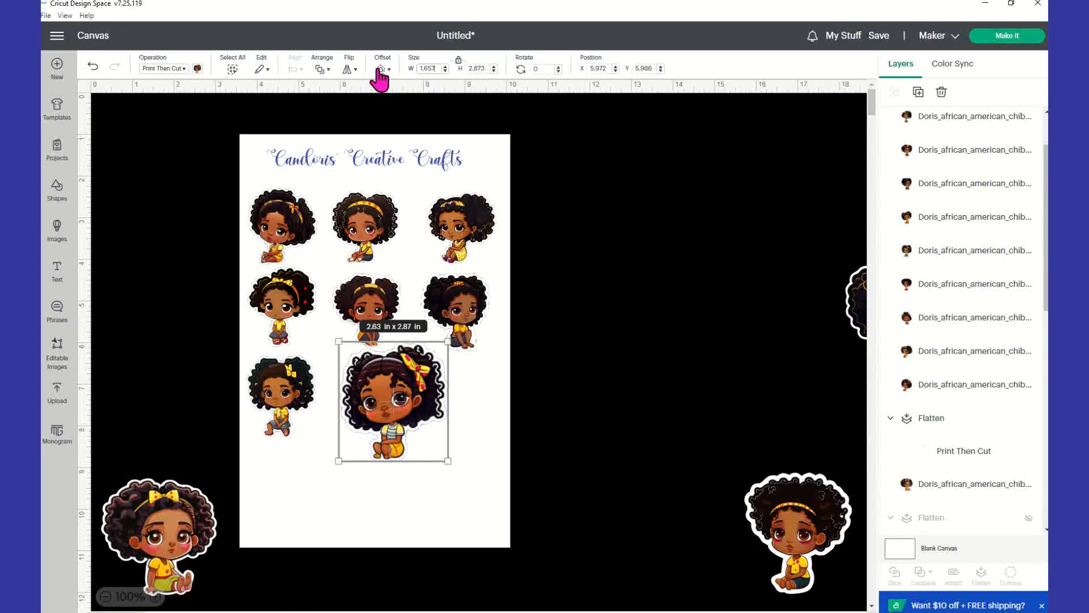
key("Return")
mouse_move(375, 391)
left_mouse_down()
mouse_move(374, 408)
mouse_move(366, 390)
mouse_move(372, 398)
left_mouse_up()
left_click_drag(280, 405, 286, 405)
left_click_drag(372, 408, 374, 410)
Bring the thin-yellow-headband girl from the lower black area to the front and move her to the end of the page's third row
left_click_drag(815, 529, 645, 388)
right_click(645, 387)
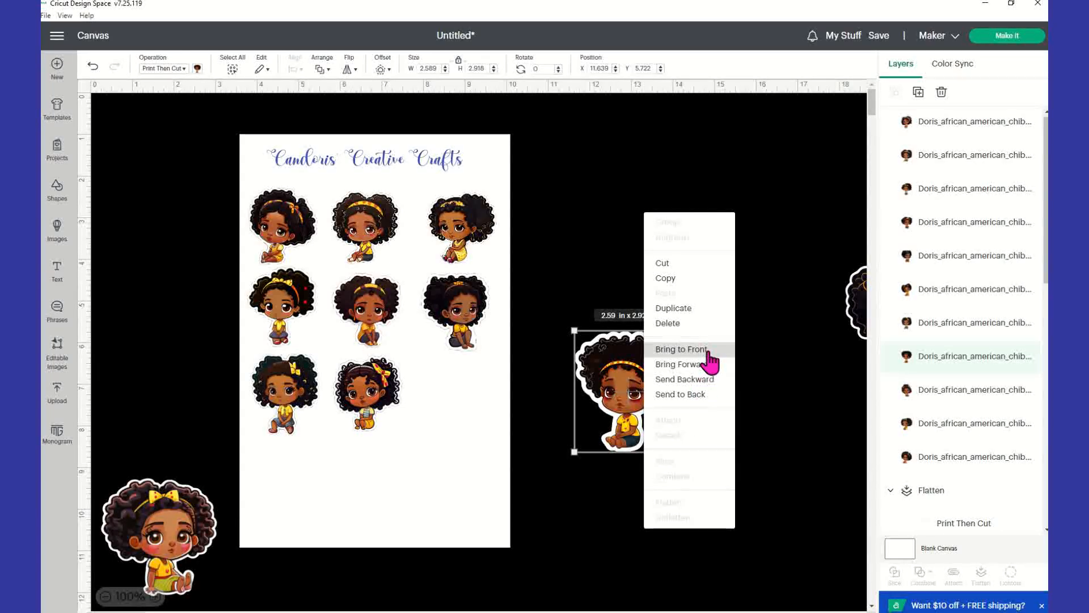
left_click(694, 392)
left_click_drag(653, 391, 496, 421)
Set the thin-yellow-headband girl's width to 1.657 in and align her third in the third row
left_click(437, 68)
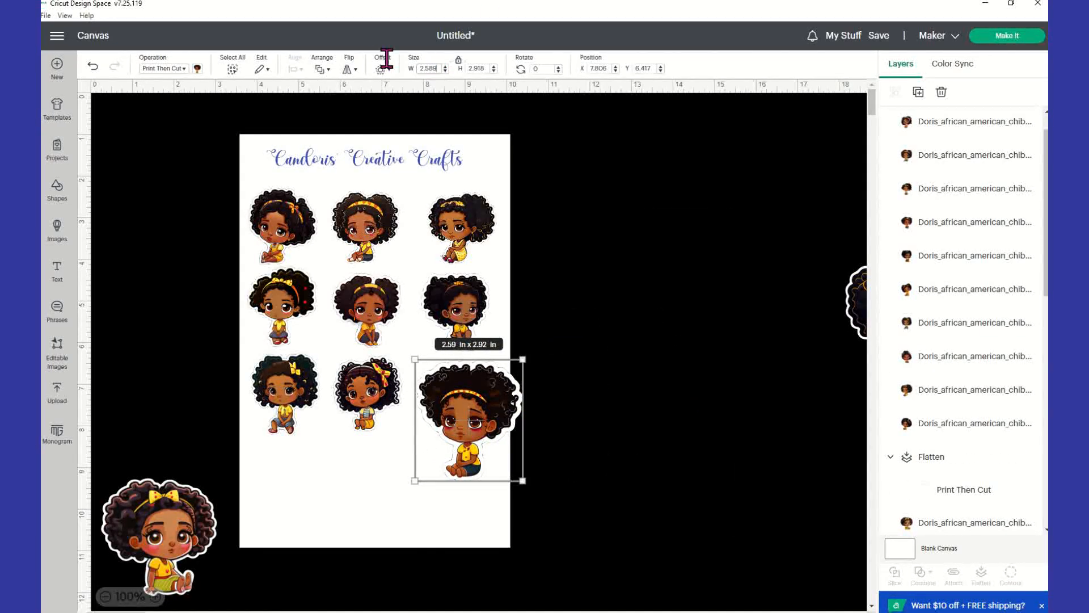
type("1.5")
key("BackSpace")
key("BackSpace")
type(".657")
key("Return")
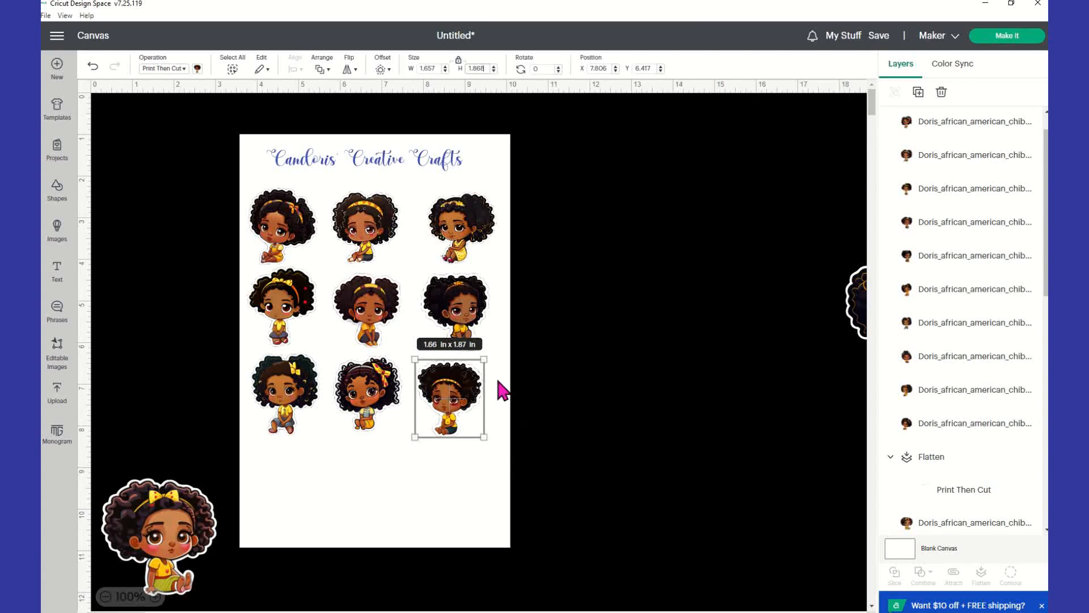
left_click_drag(460, 399, 467, 397)
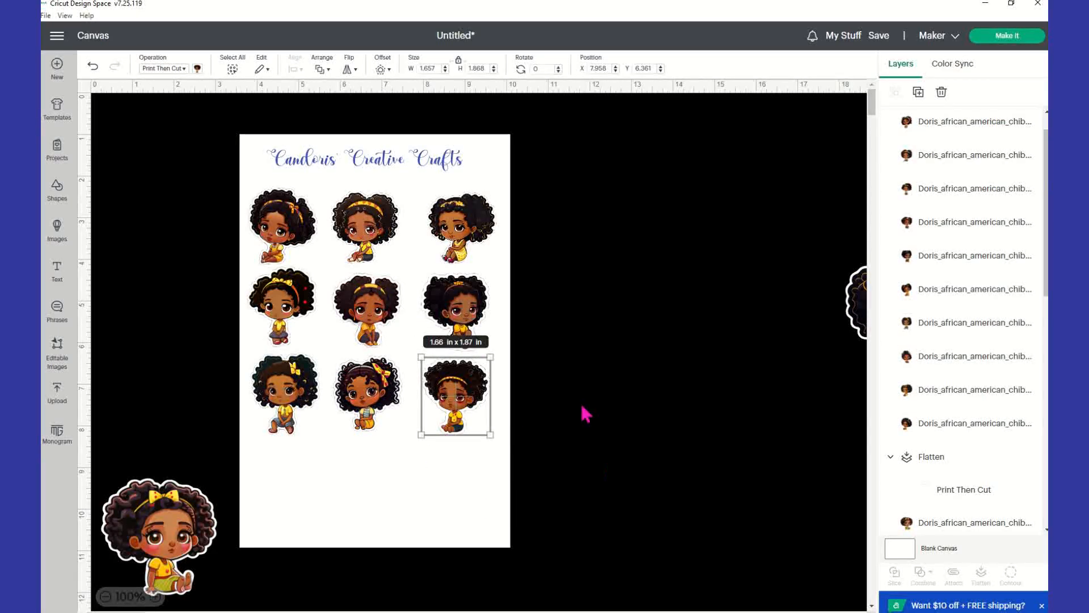
Place the girl with two hair buns first in the page's fourth row, brought to the front and 1.657 in wide
left_click_drag(856, 316, 629, 336)
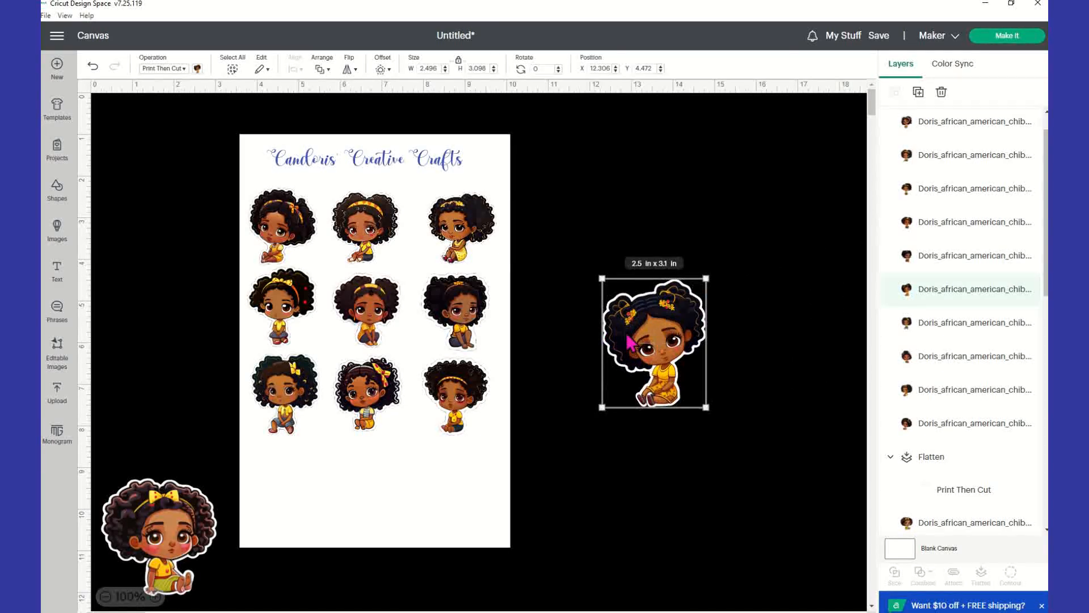
right_click(651, 334)
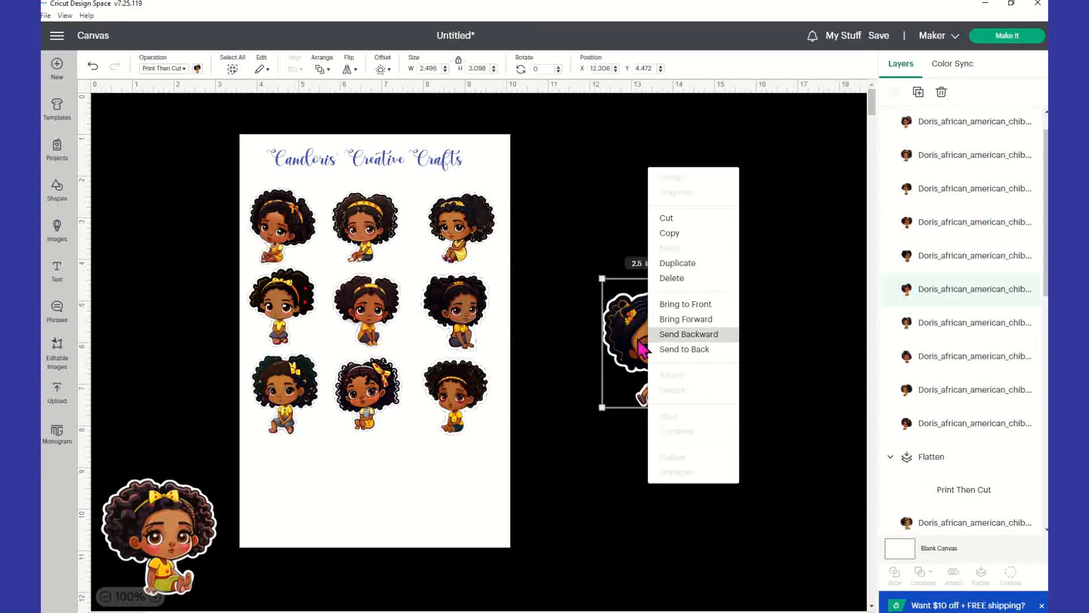
left_click(695, 317)
left_click_drag(664, 334, 305, 477)
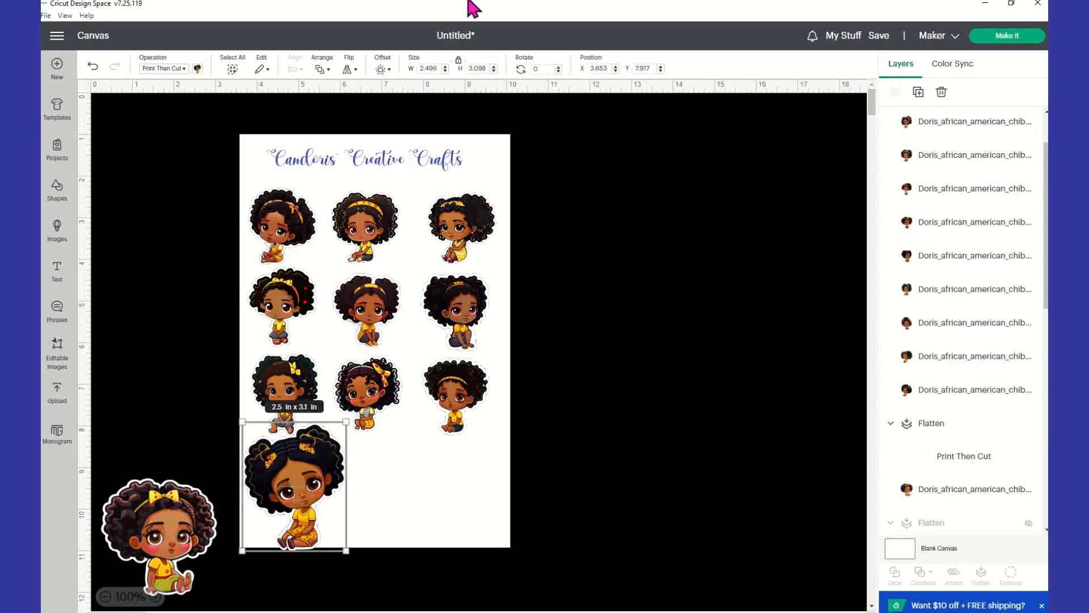
left_click(436, 69)
left_click_drag(304, 468, 310, 490)
Bring the yellow-bow girl in the green skirt to the front and move her onto the page's fourth row
left_click(205, 560)
left_click_drag(179, 540, 660, 364)
right_click(655, 364)
left_click(717, 352)
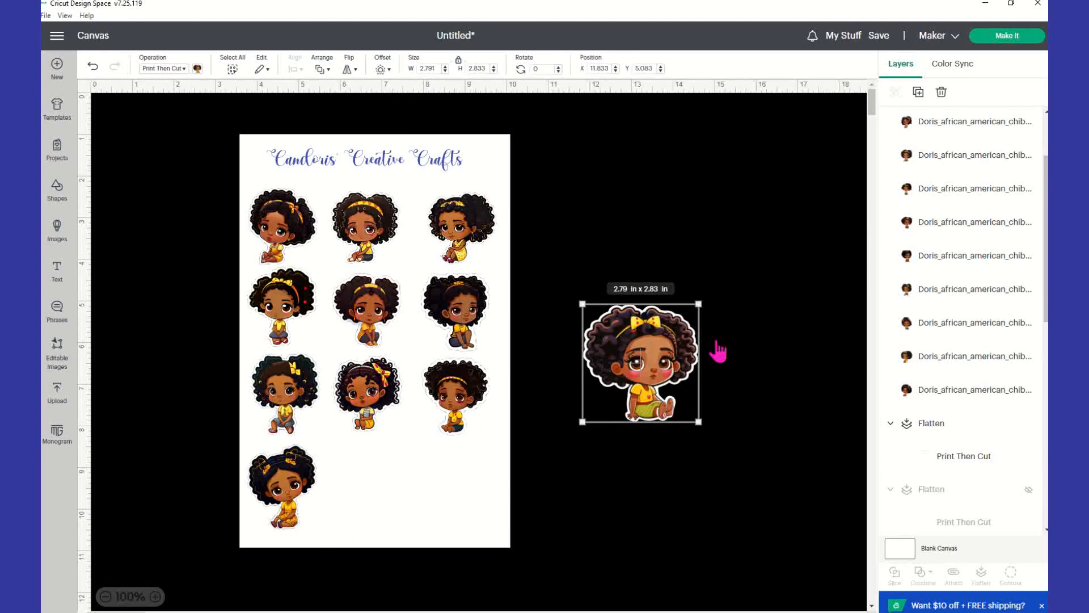
left_click_drag(674, 374, 413, 495)
Set the green-skirt girl's width to 1.657 in and align her second in the fourth row
left_click(434, 68)
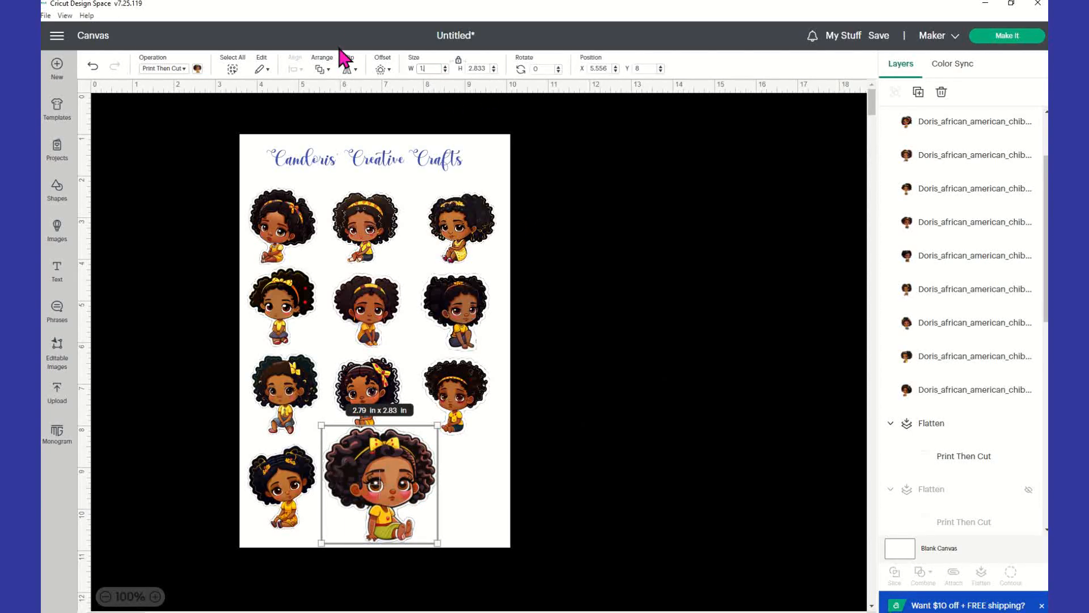
type("1.657")
key("Tab")
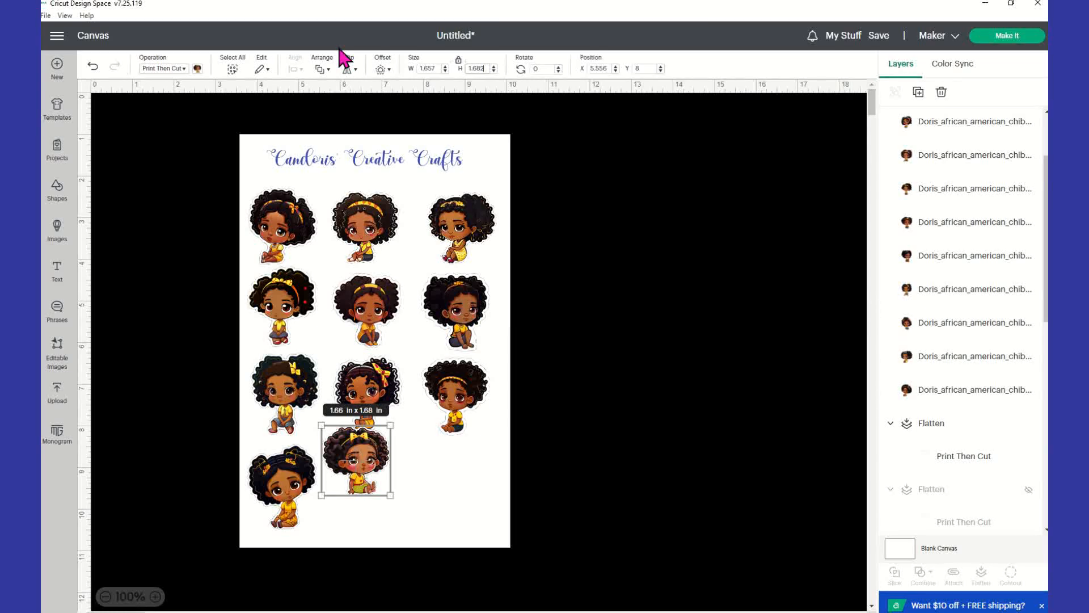
left_click_drag(374, 467, 373, 487)
left_click(613, 438)
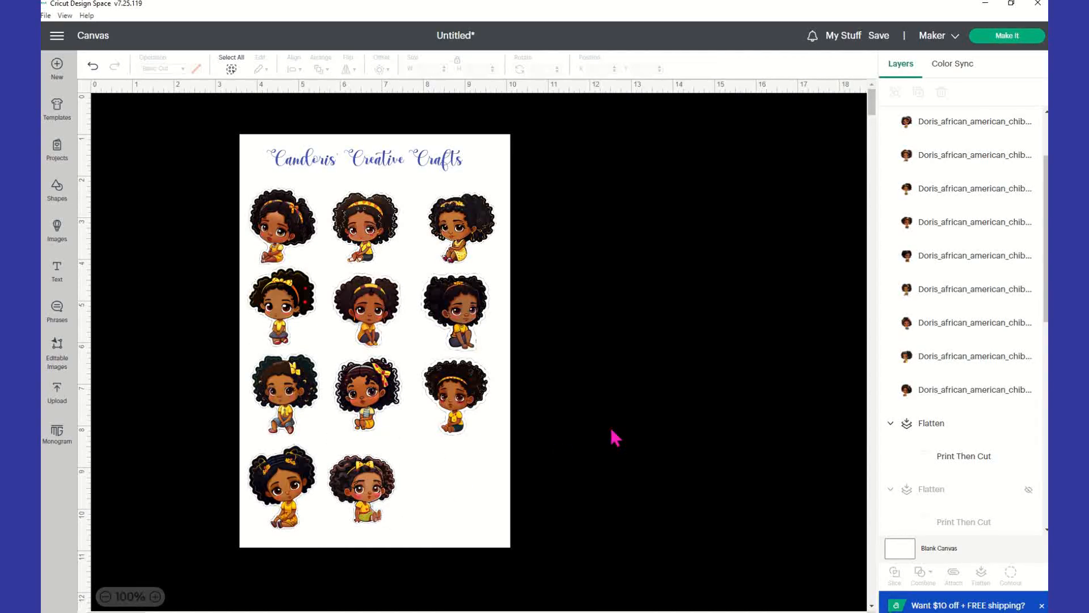
Move the remaining top-bun girl from the far black area closer to the page and bring her to the front
scroll(615, 437, "down", 3)
scroll(615, 438, "down", 3)
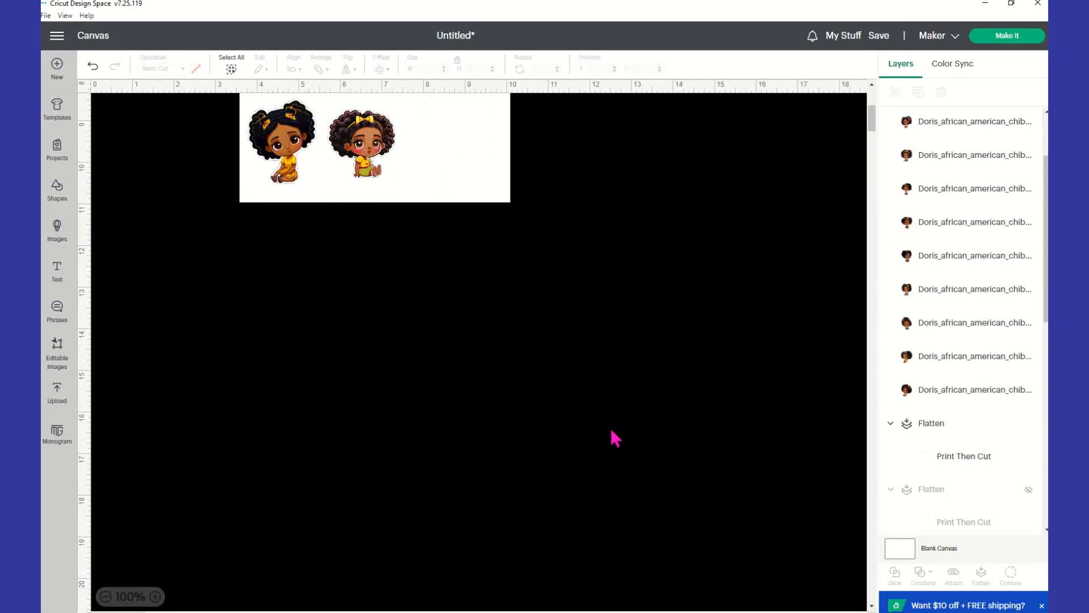
scroll(615, 438, "up", 3)
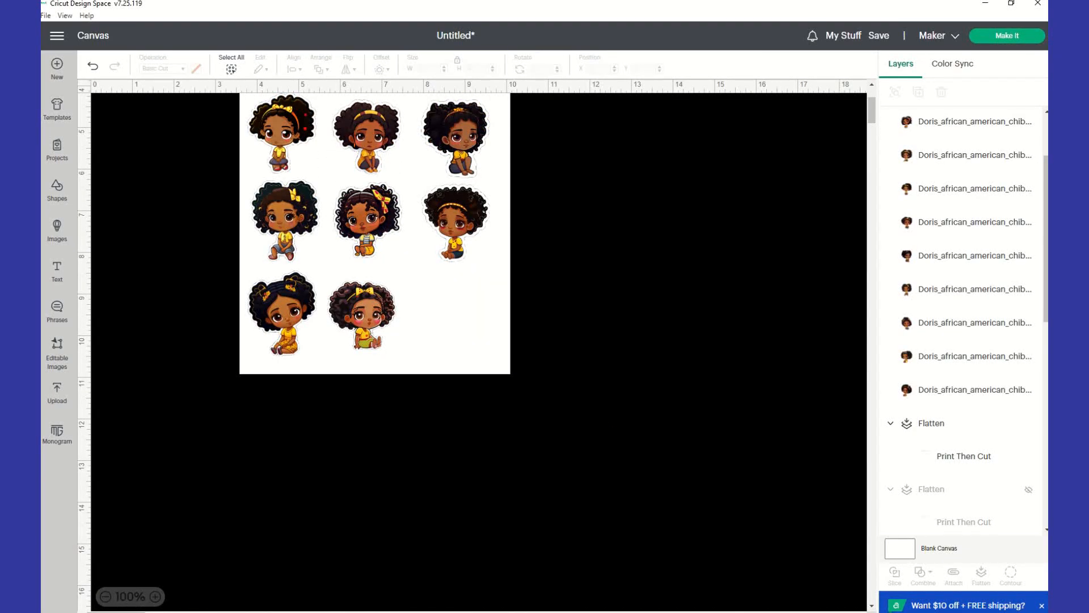
scroll(480, 429, "right", 10)
scroll(479, 429, "left", 5)
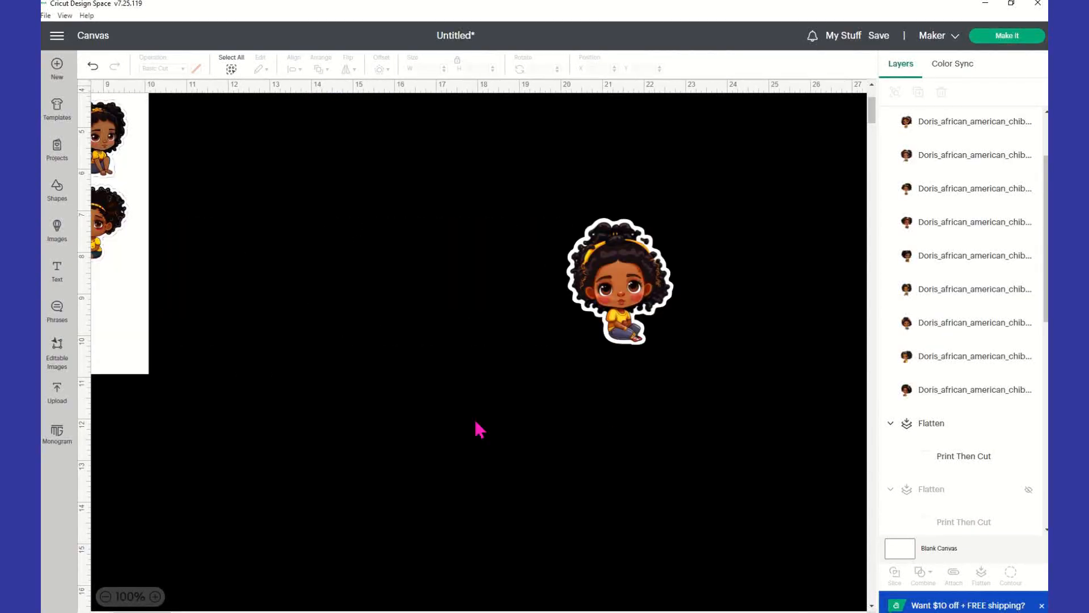
left_click_drag(636, 283, 262, 282)
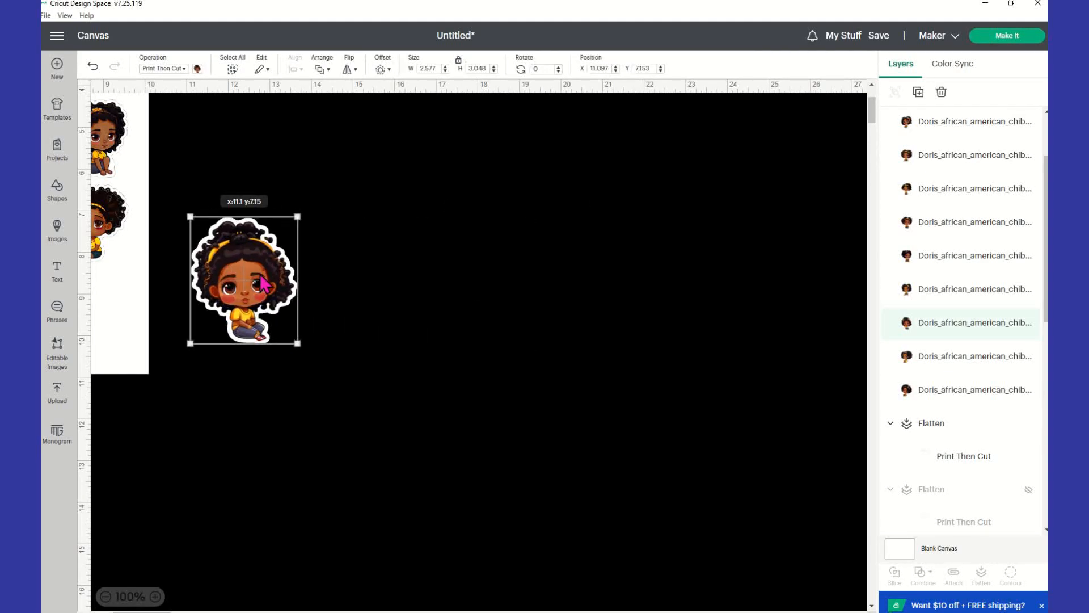
right_click(263, 282)
left_click(318, 414)
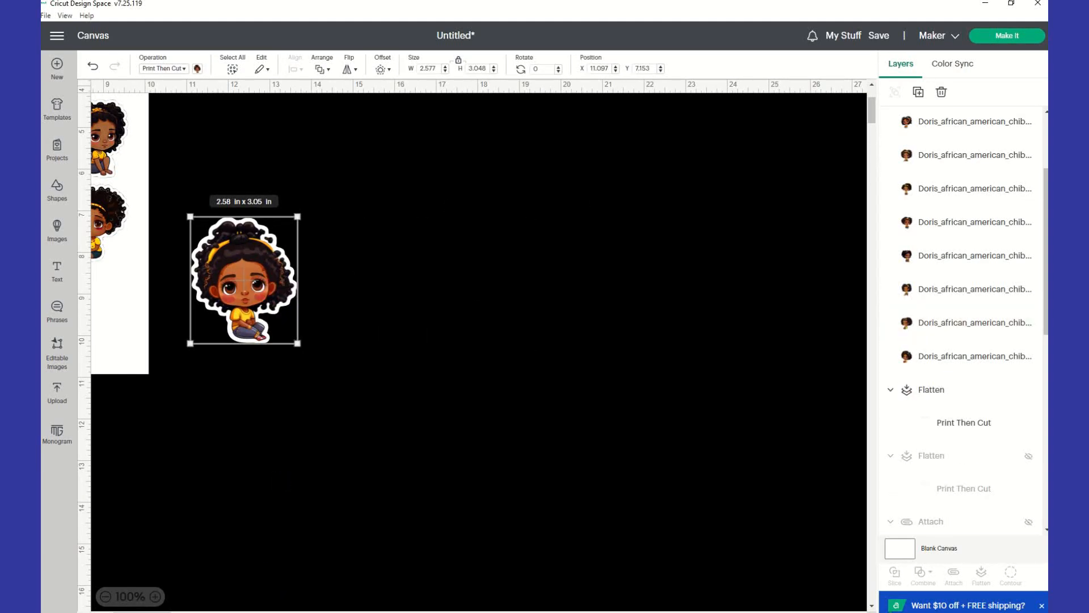
Set the top-bun girl's width to 1.657 in and place her third in the page's fourth row
left_click(261, 611)
left_click(261, 611)
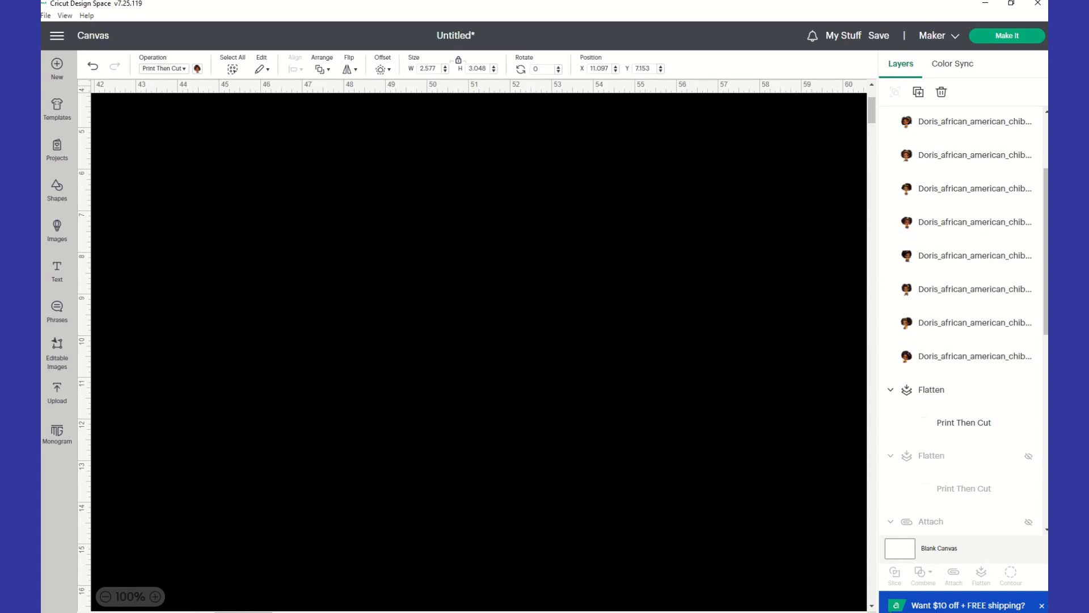
left_click(170, 612)
left_click(139, 611)
scroll(363, 376, "up", 3)
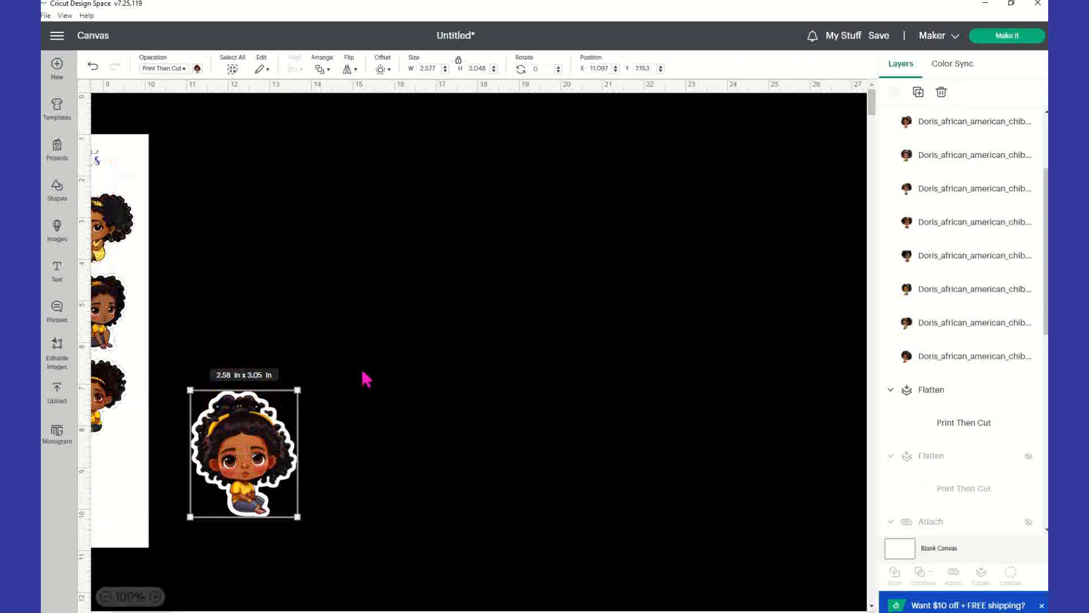
left_click(199, 611)
left_click_drag(142, 611, 116, 612)
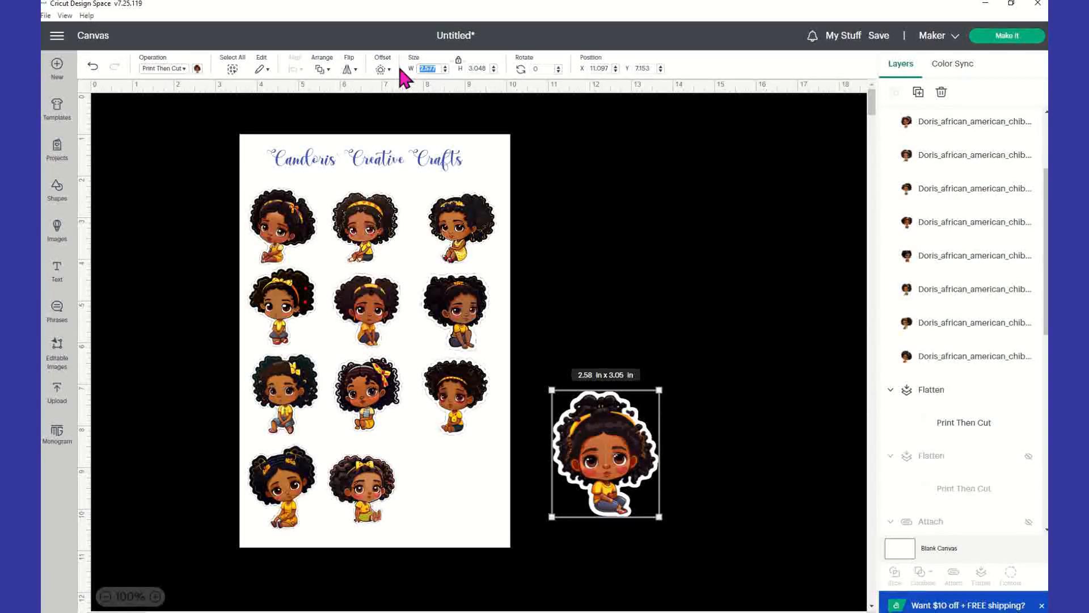
type(".65")
key("Tab")
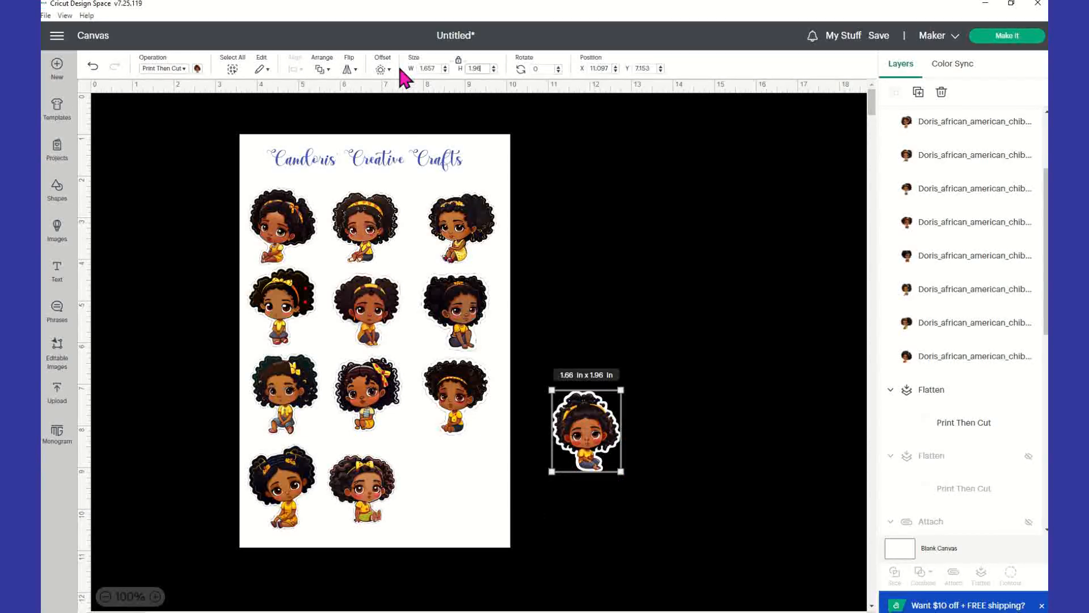
left_click_drag(612, 430, 451, 487)
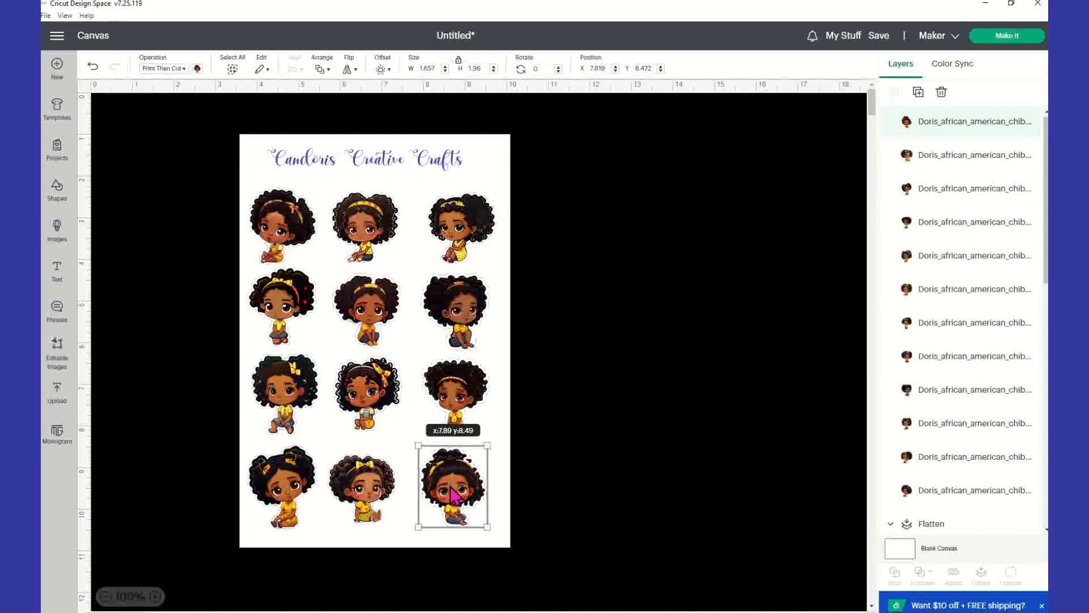
Even out the spacing of the middle girl in the fourth row and the girls in the third row
left_click_drag(378, 488, 382, 486)
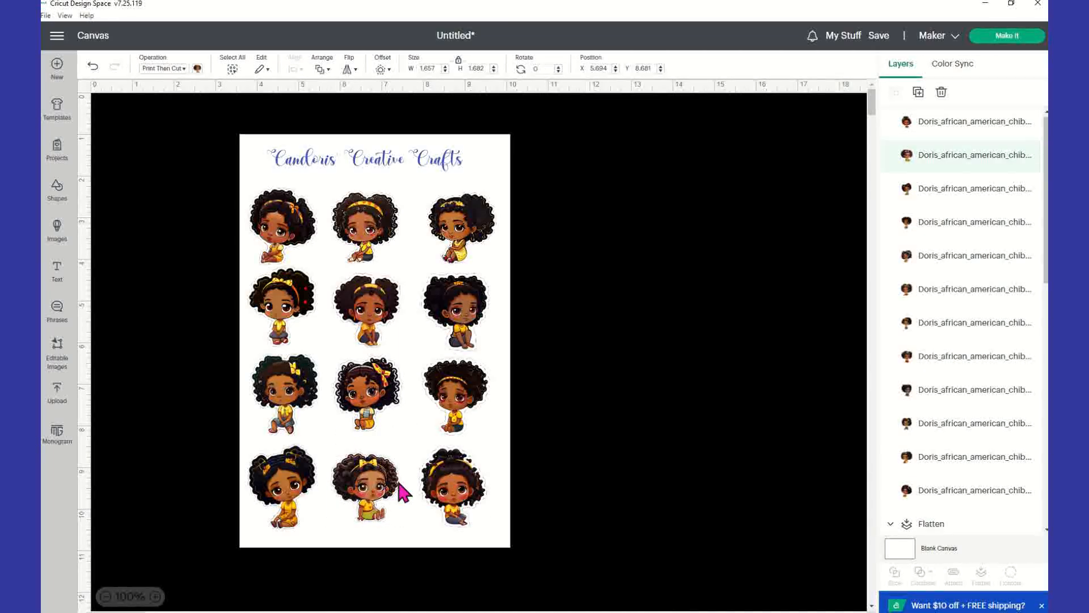
left_click(440, 404)
left_click_drag(392, 410, 394, 408)
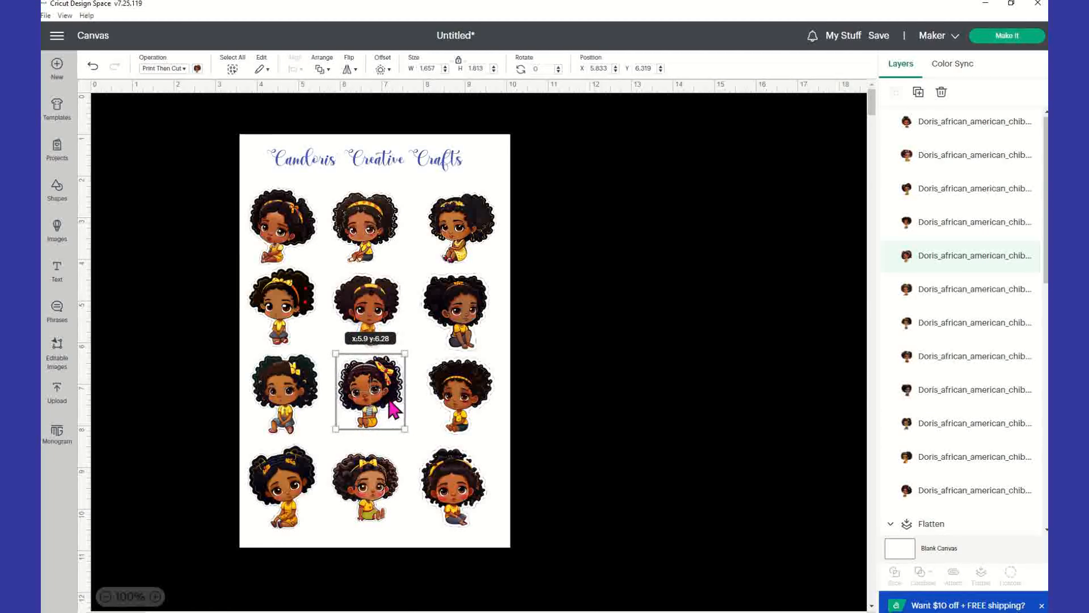
left_click(303, 413)
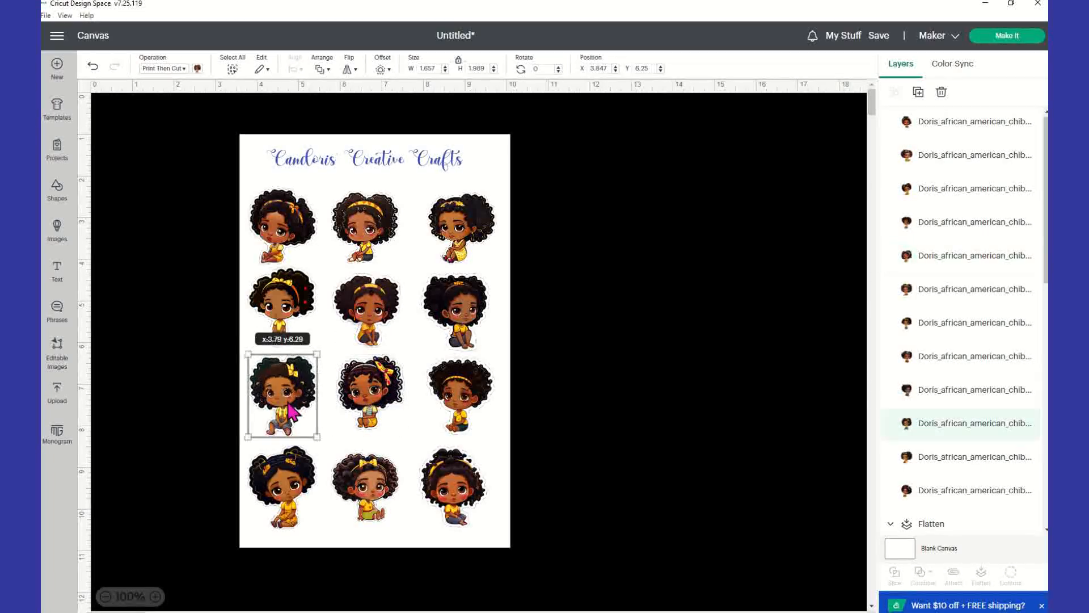
left_click(462, 404)
left_click(669, 360)
Try to group the girl images without the page and shift them together
left_click_drag(217, 183, 580, 607)
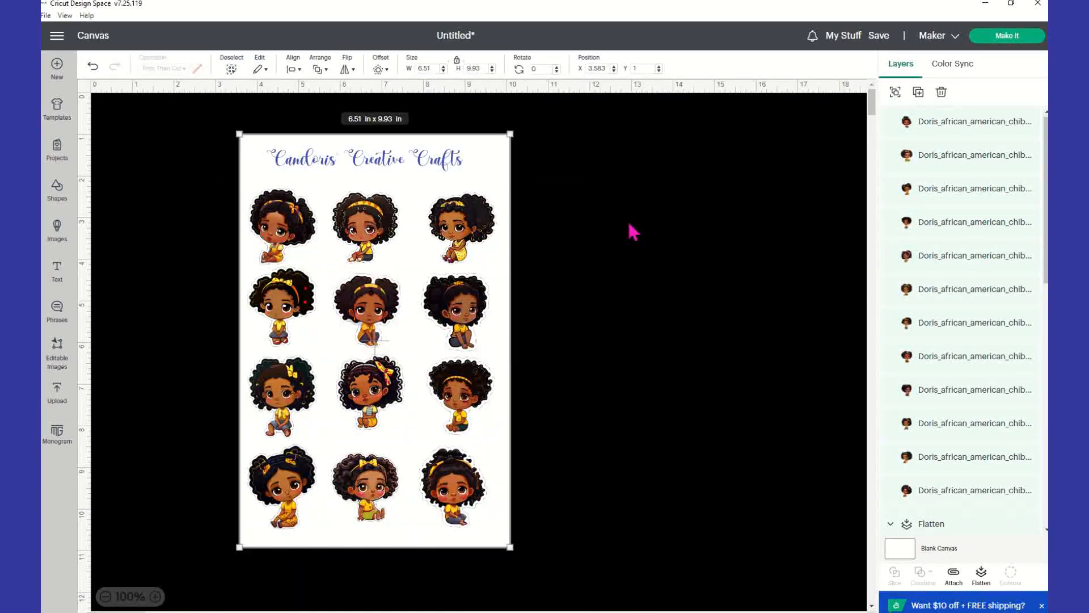
left_click(312, 230)
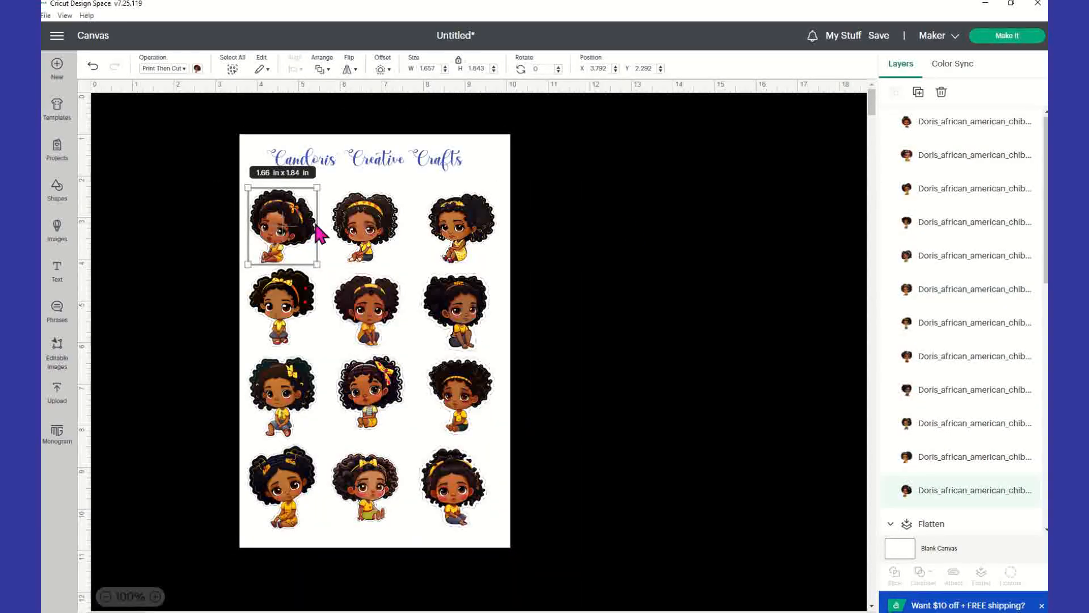
left_click(372, 230, "shift")
left_click(488, 236, "shift")
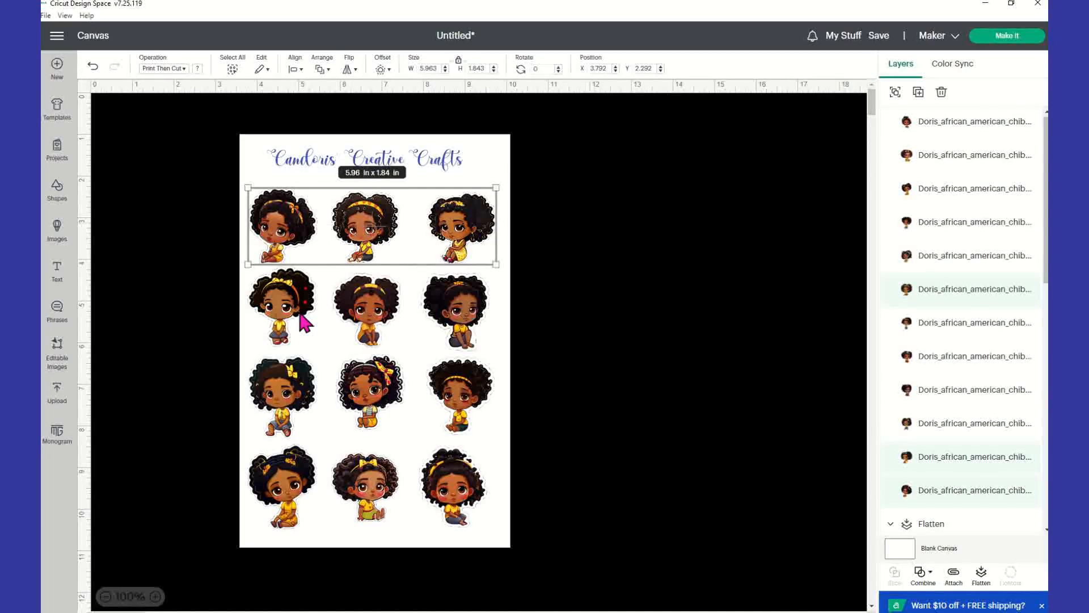
left_click(348, 316, "shift")
left_click(308, 380, "shift")
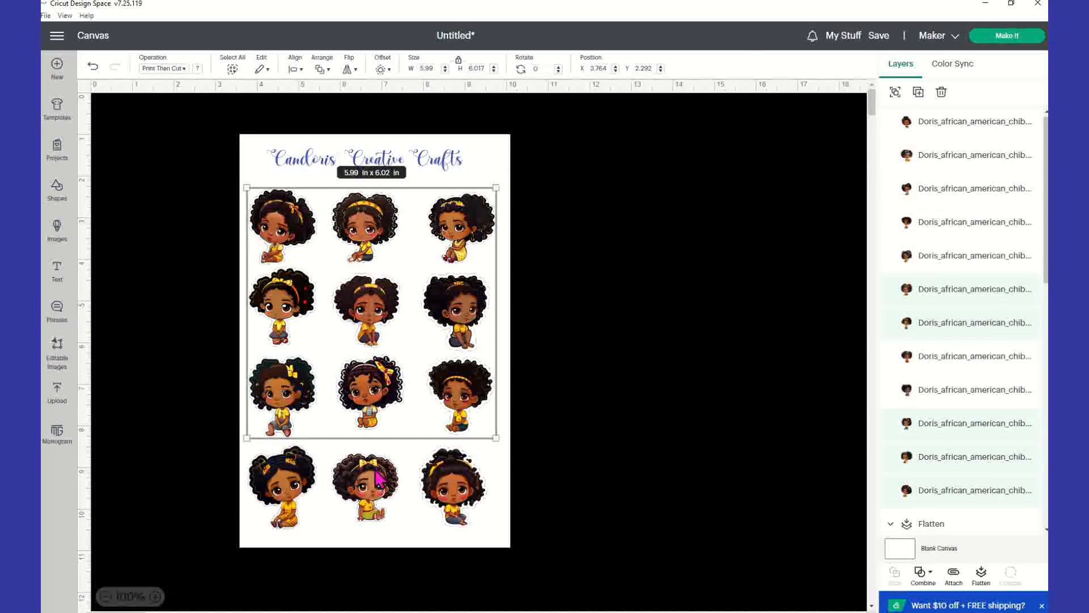
left_click(377, 474, "shift")
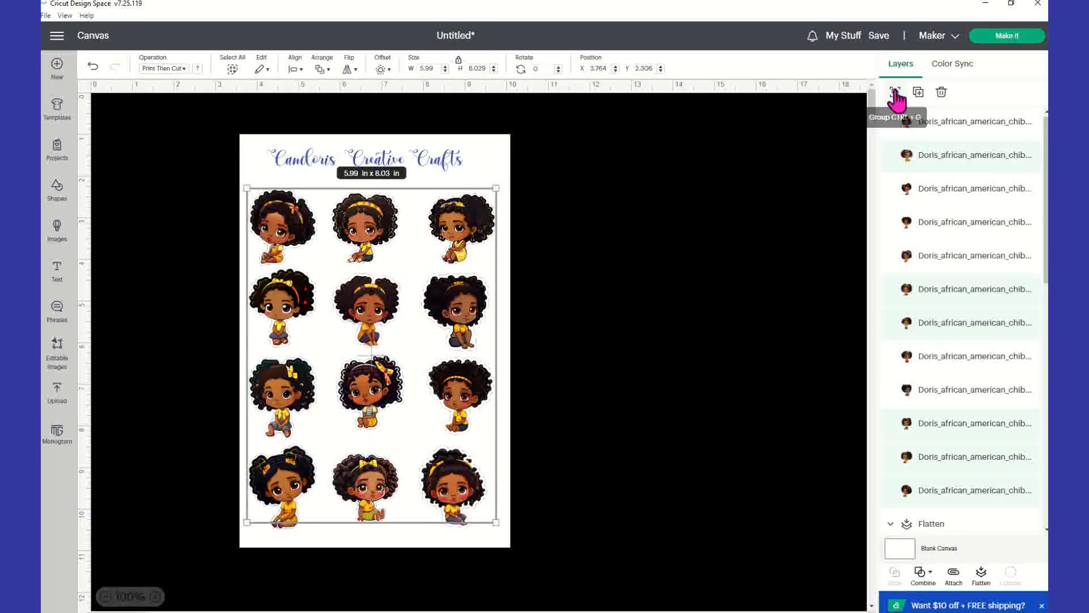
left_click_drag(468, 228, 467, 229)
left_click(407, 214)
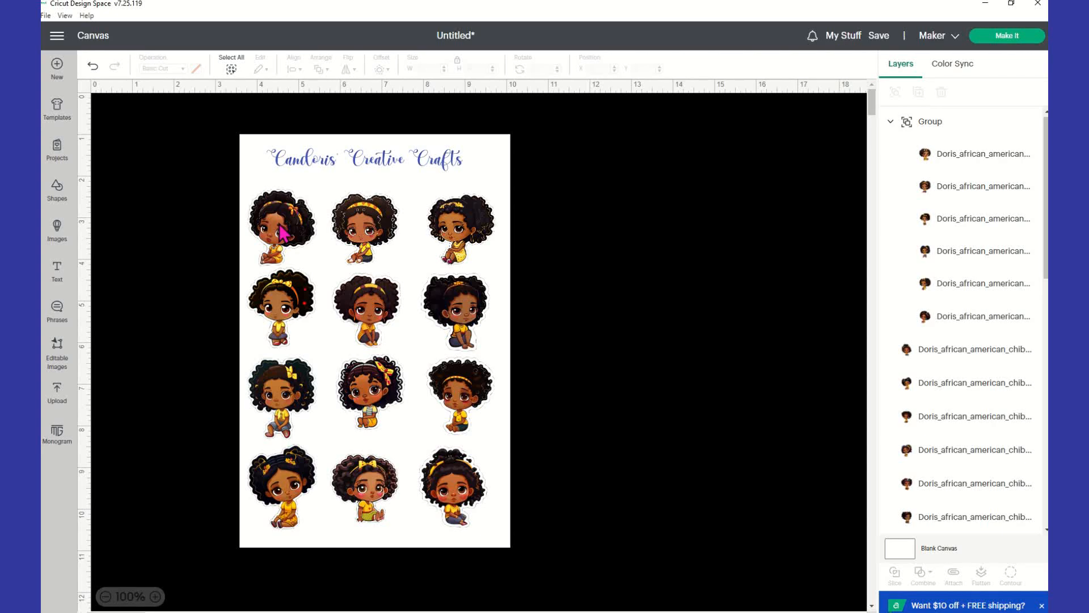
Ungroup the partial set of girl images and nudge it slightly on the page
left_click(369, 243)
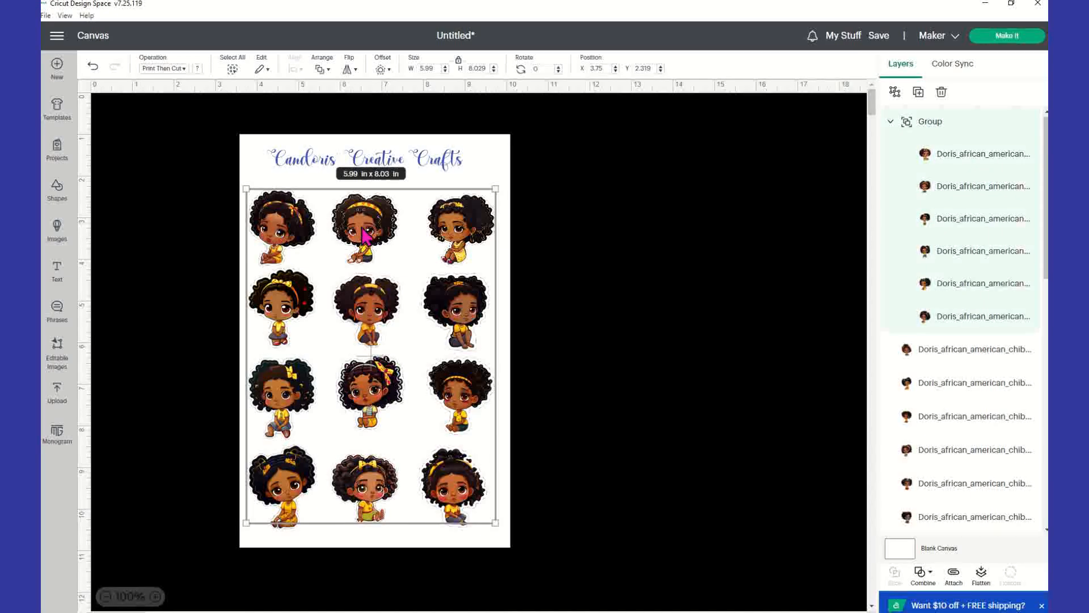
left_click(895, 92)
left_click_drag(471, 309, 466, 304)
left_click(571, 290)
Group the three top-row girls with one girl from each of the lower rows, leaving out the page
left_click_drag(226, 190, 596, 609)
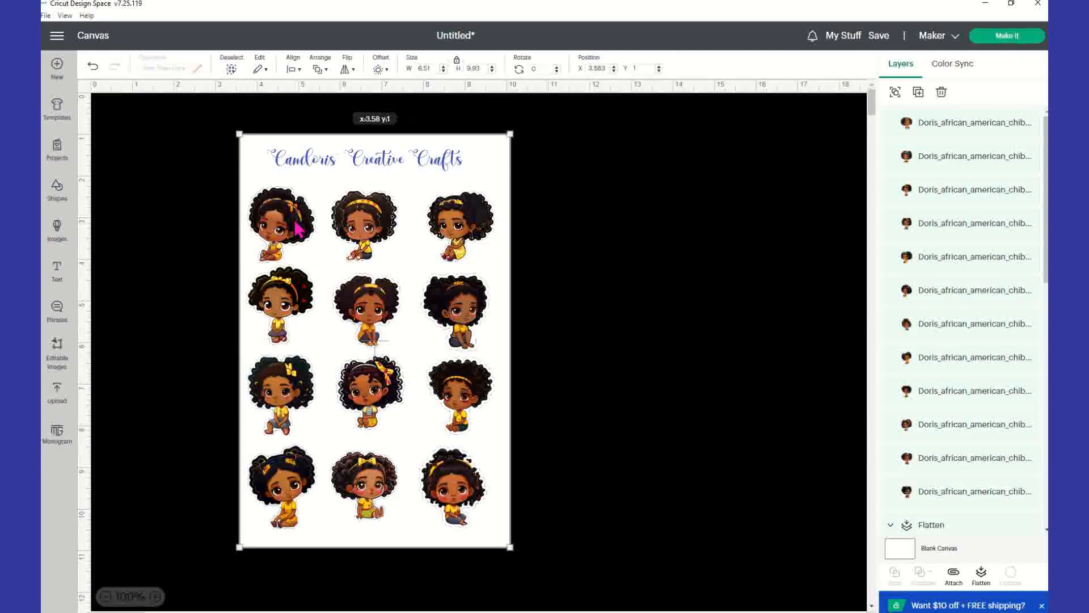
left_click(646, 250)
left_click(295, 230)
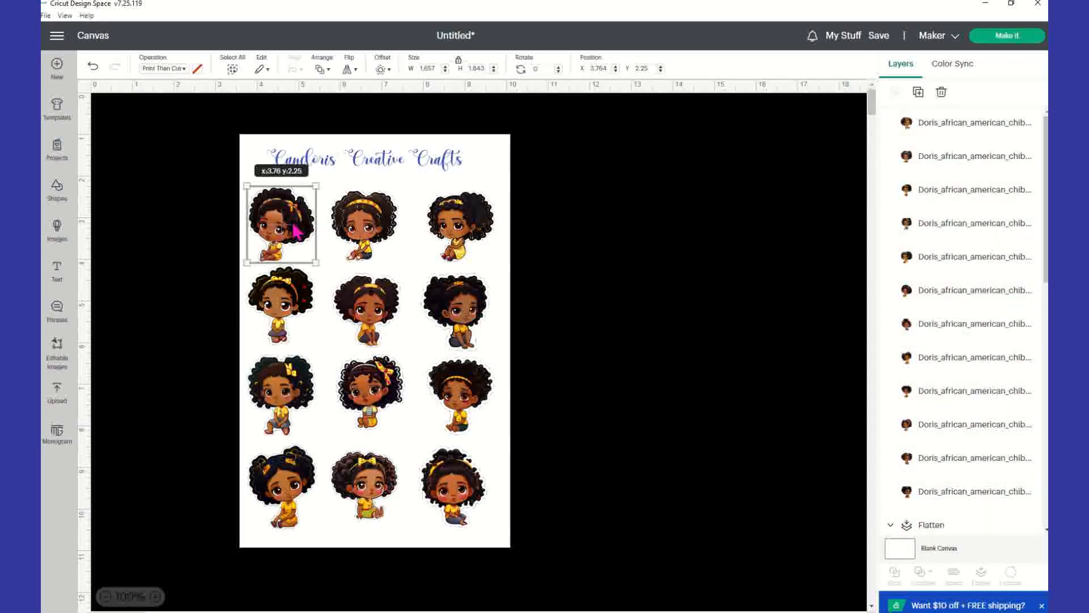
left_click(377, 233, "shift")
left_click(460, 227, "shift")
left_click(374, 317, "shift")
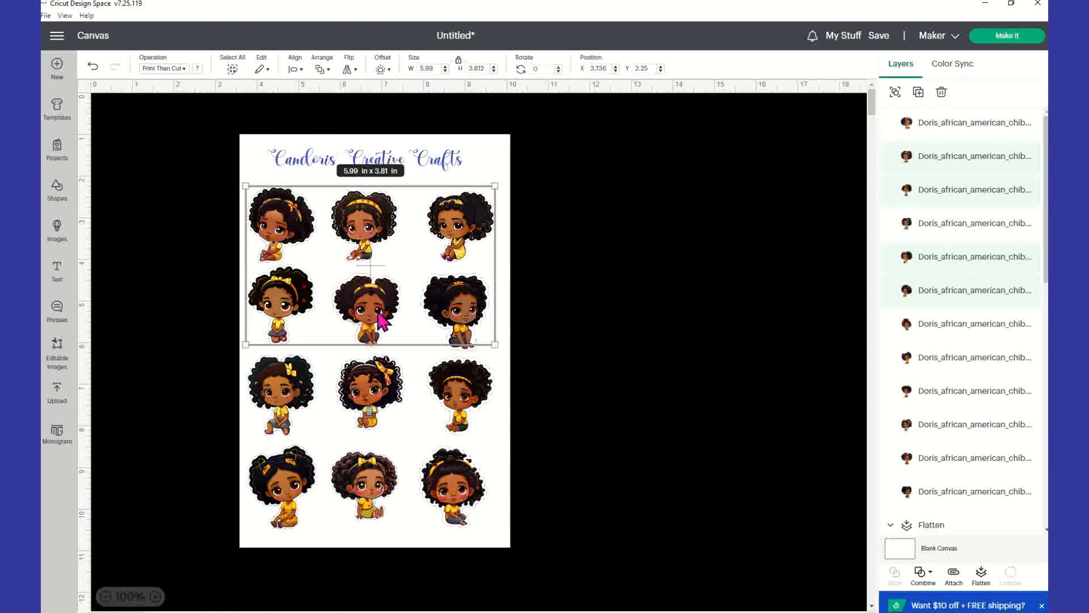
left_click(376, 391, "shift")
left_click(383, 490, "shift")
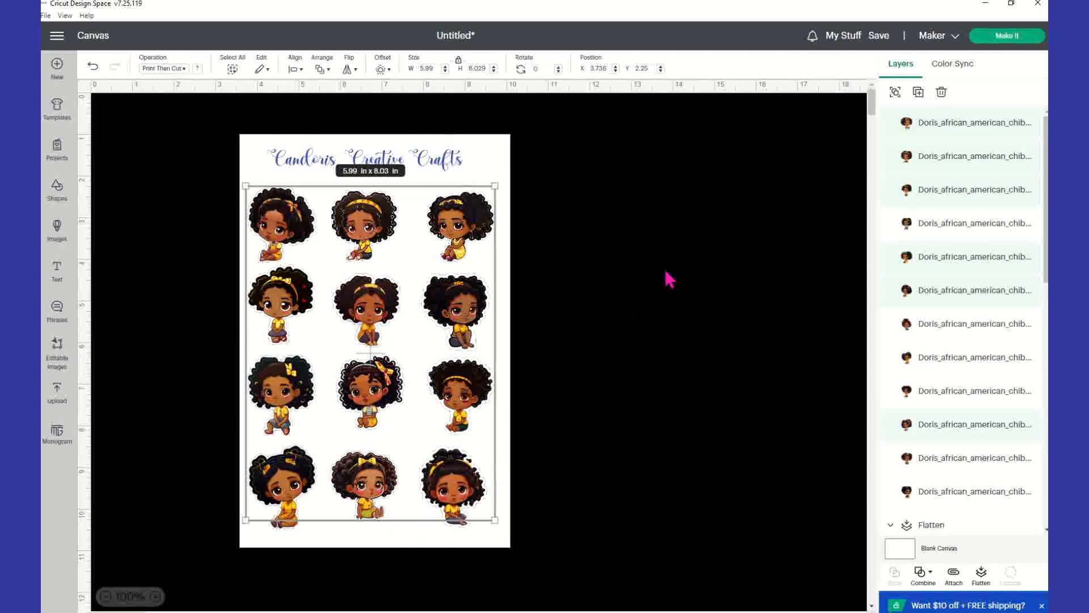
left_click(896, 94)
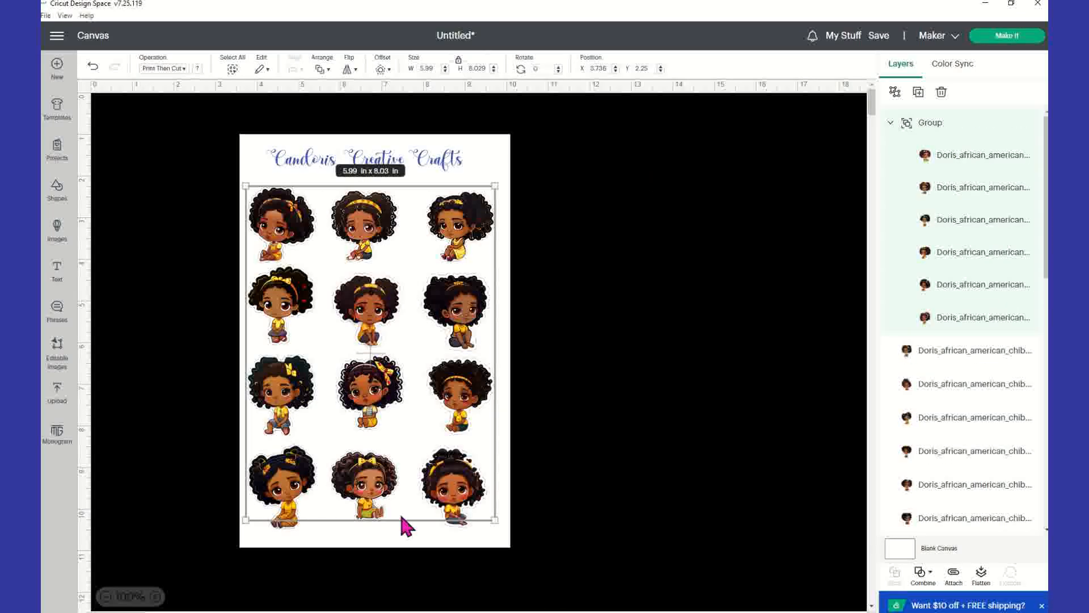
left_click(691, 430)
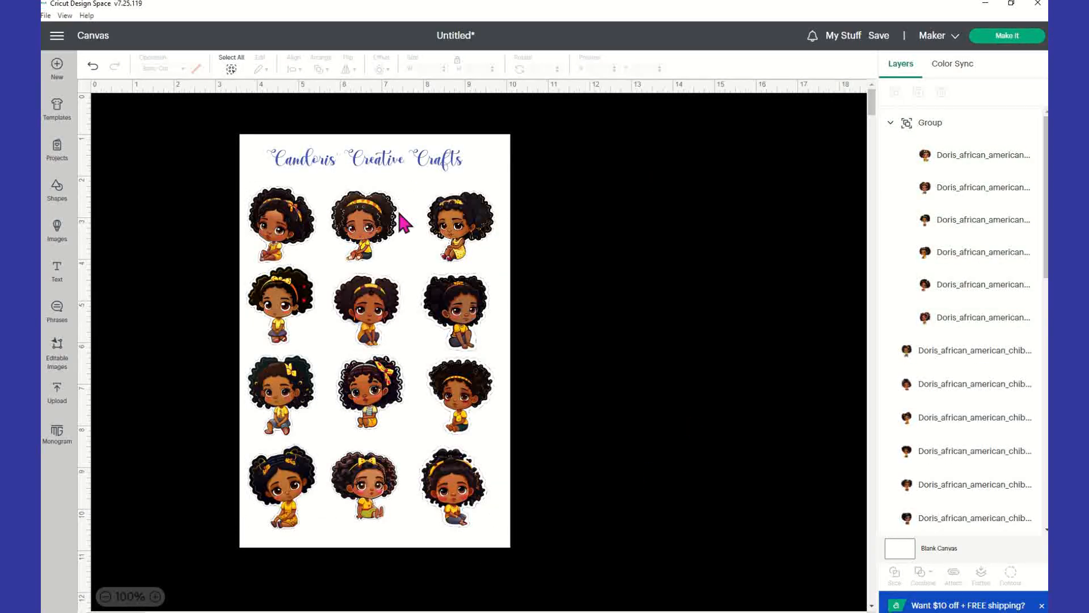
Shift all the girl images together to the left and reposition the titled white page beneath them
left_click_drag(496, 162, 917, 216)
left_click(644, 250)
left_click_drag(168, 143, 615, 569)
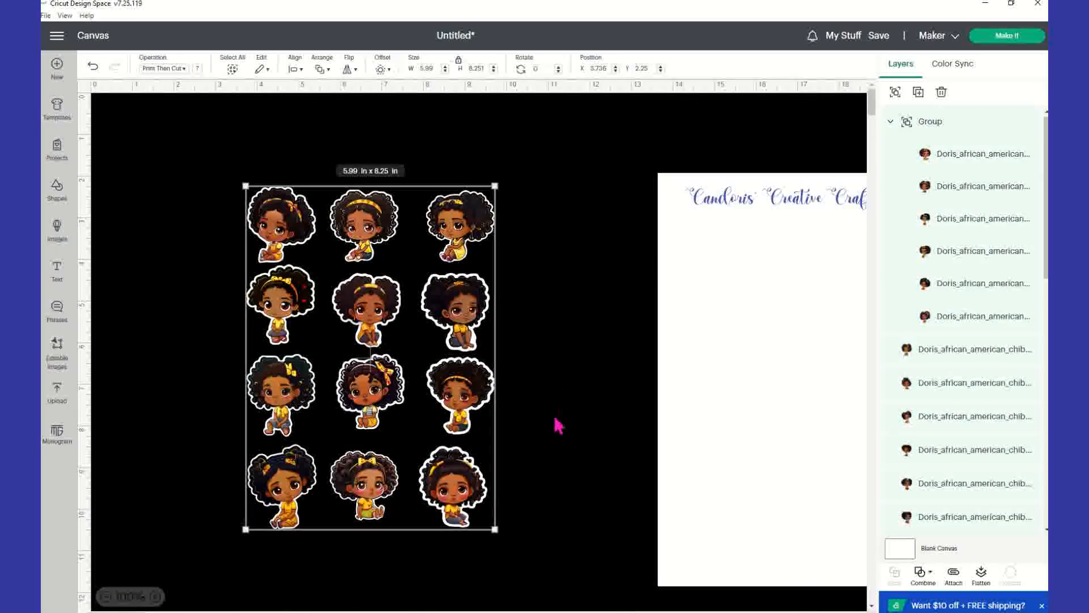
left_click_drag(448, 358, 360, 357)
left_click_drag(724, 370, 213, 325)
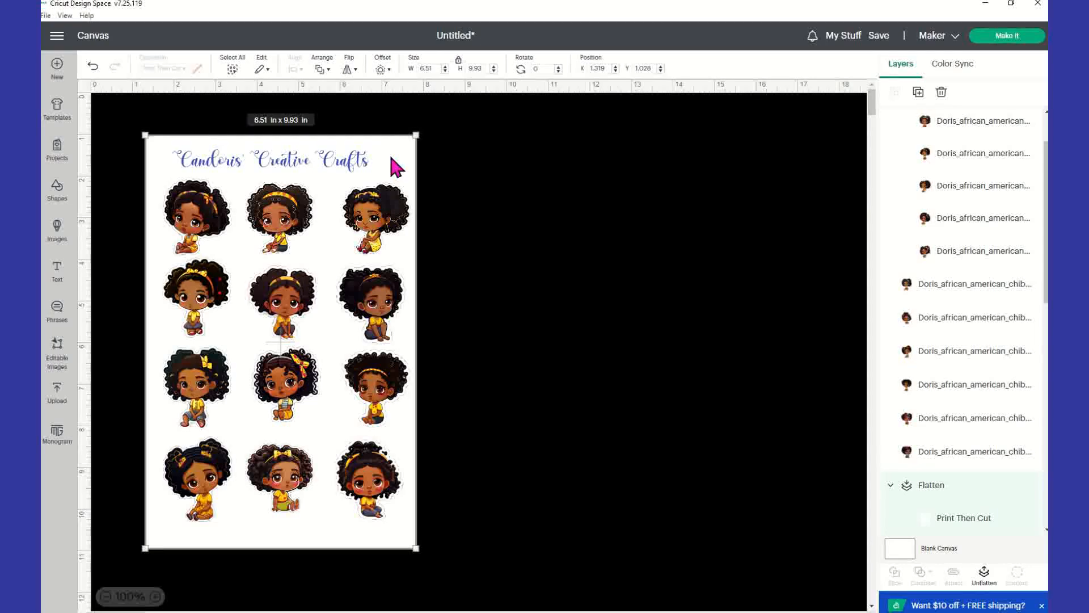
Nudge the titled white page slightly upward beneath the girl images, leaving their arrangement in place, and deselect it
mouse_move(390, 158)
left_mouse_down()
mouse_move(770, 176)
mouse_move(665, 178)
mouse_move(671, 165)
mouse_move(651, 163)
mouse_move(384, 165)
mouse_move(392, 152)
left_mouse_up()
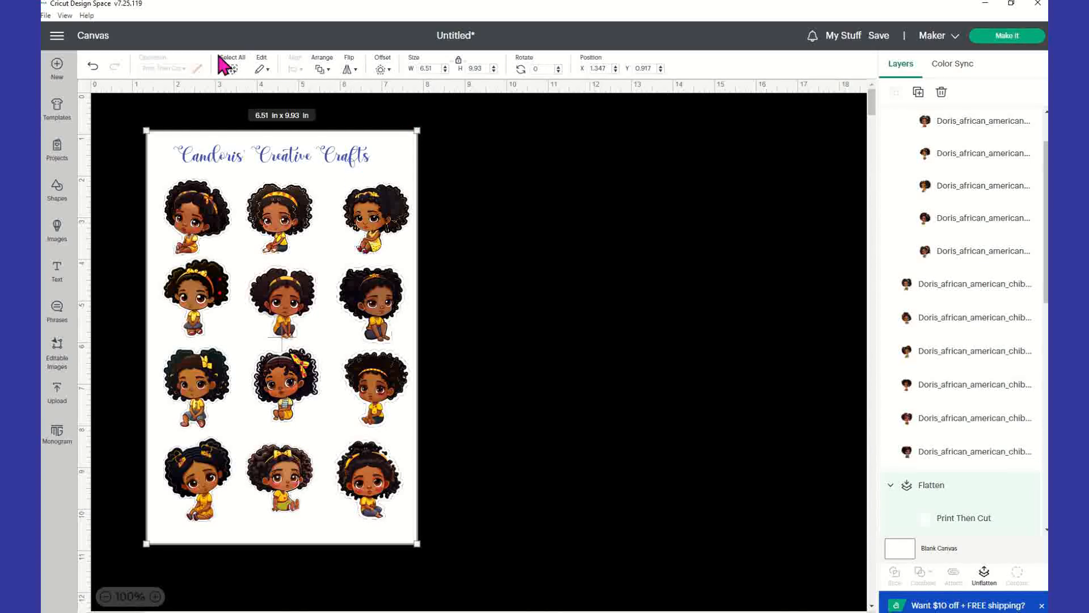
left_click(399, 153)
mouse_move(409, 146)
left_mouse_down()
mouse_move(501, 165)
mouse_move(730, 177)
mouse_move(484, 180)
mouse_move(413, 169)
mouse_move(404, 146)
left_mouse_up()
left_click(460, 190)
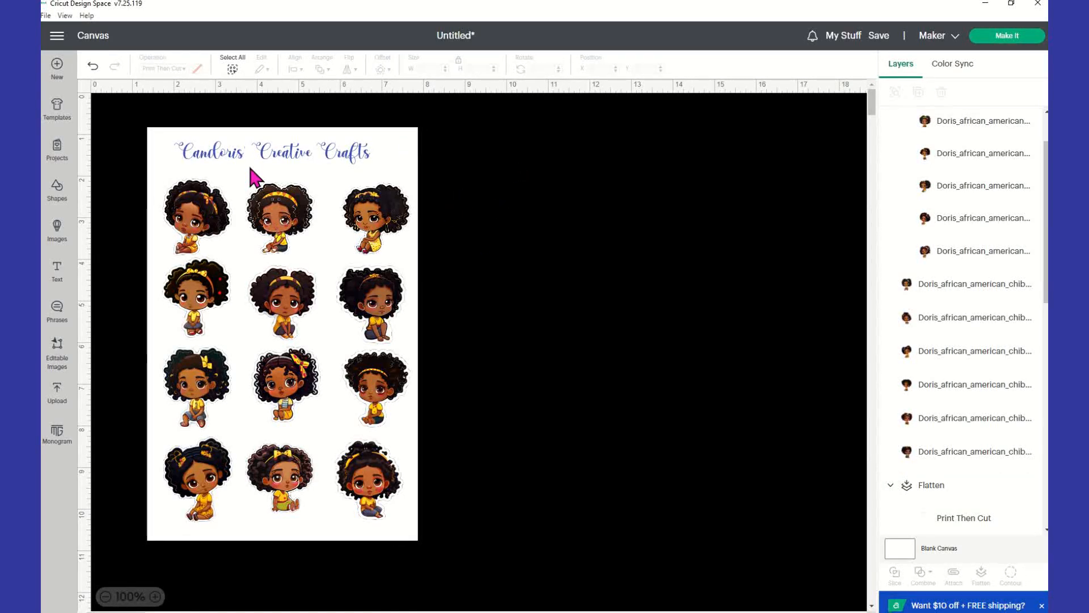
Attach all the girl images to the titled page and reposition the attached sheet on the canvas
left_click_drag(123, 119, 514, 608)
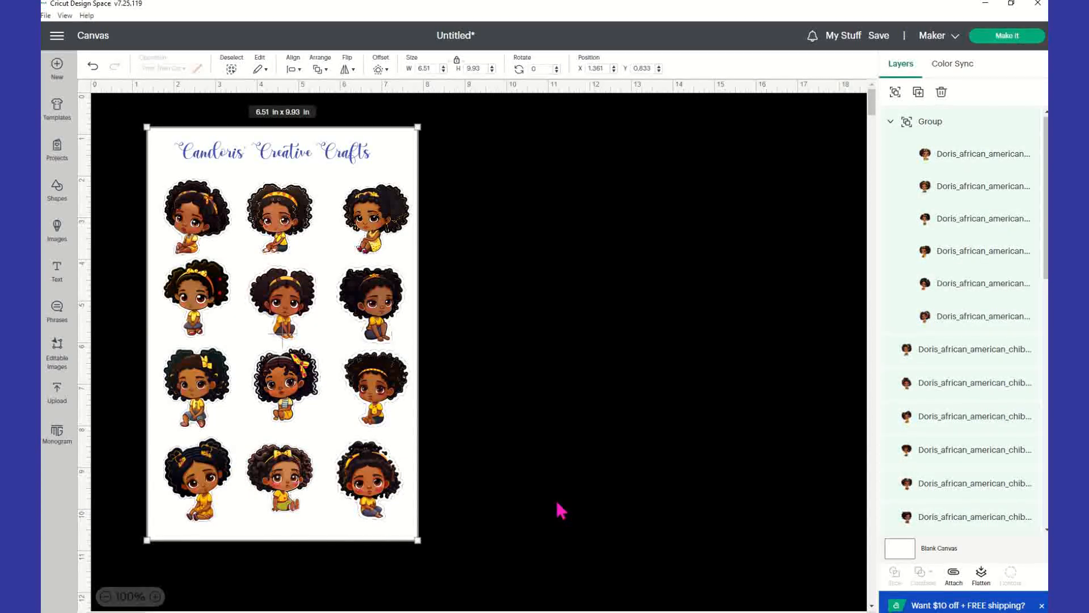
left_click(954, 576)
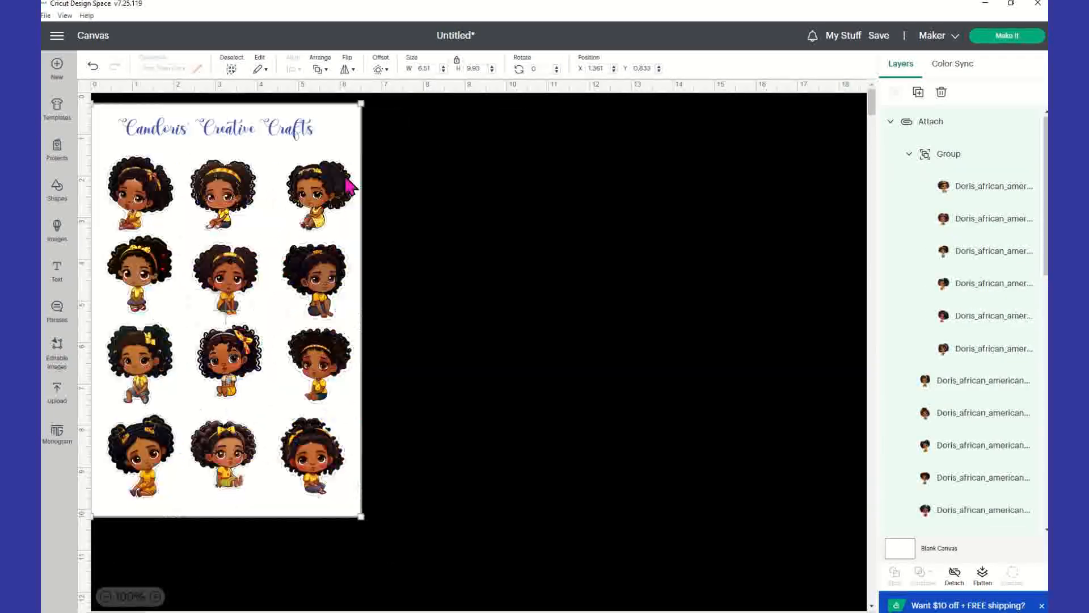
left_click_drag(349, 186, 431, 217)
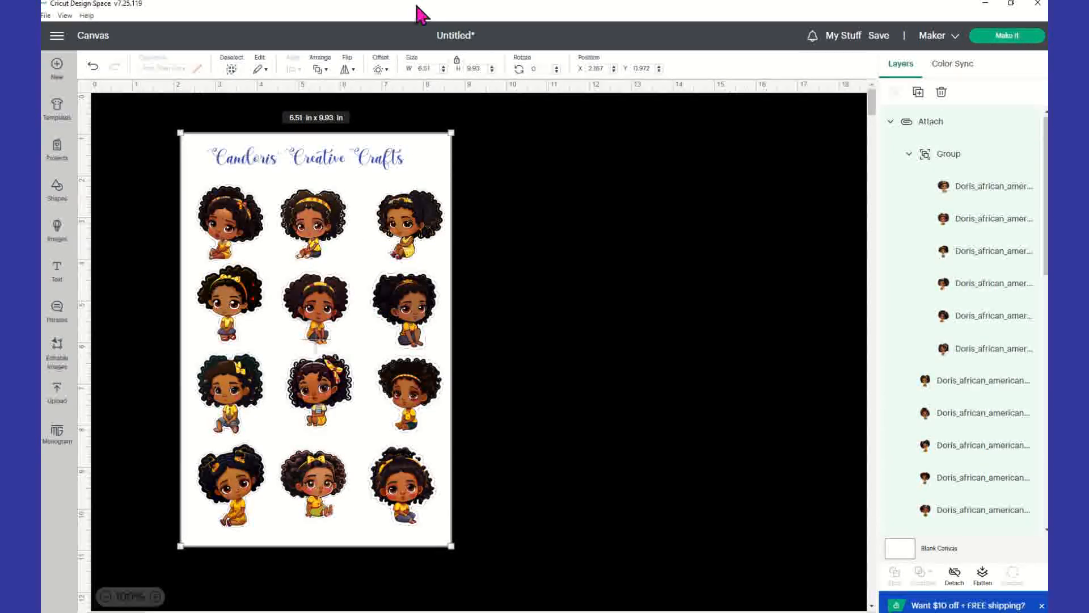
Scale the attached sheet down slightly, check its material size in the mat preview, and return to the canvas
left_click(1015, 38)
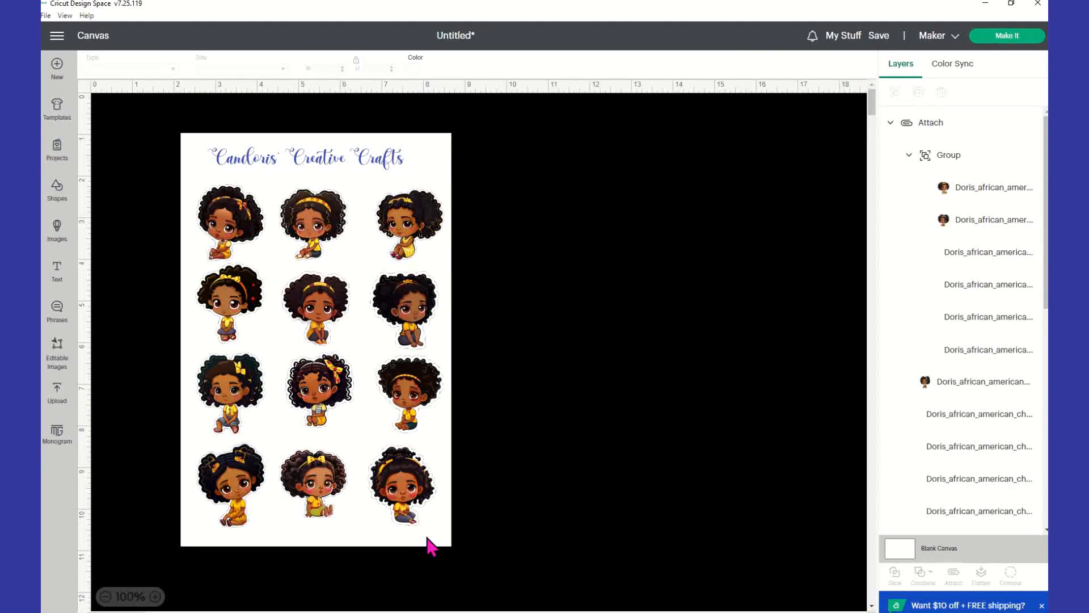
left_click(430, 543)
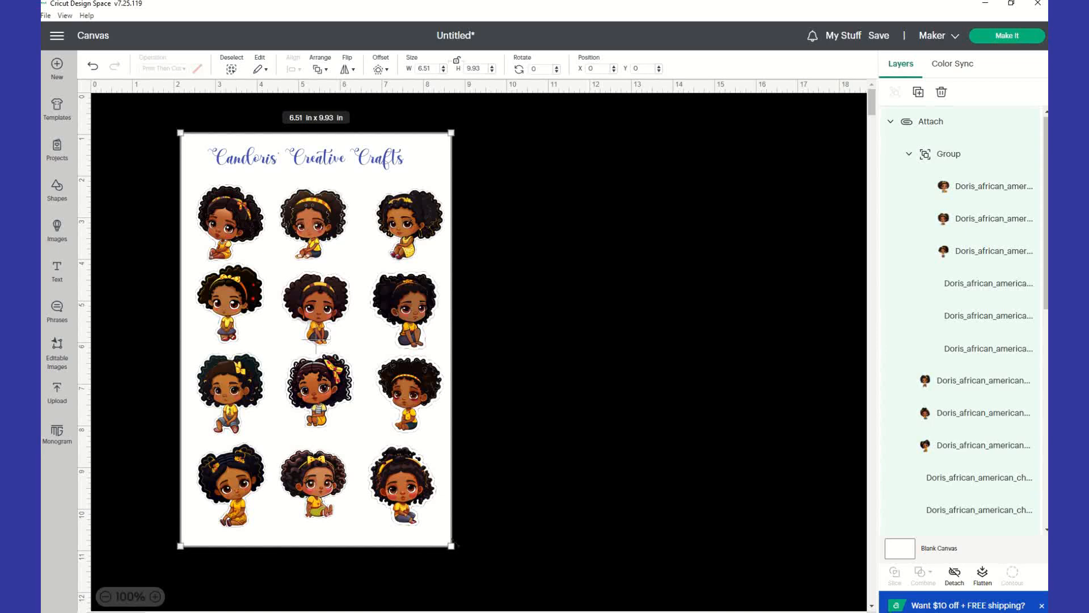
left_click_drag(445, 543, 433, 526)
left_click(1021, 35)
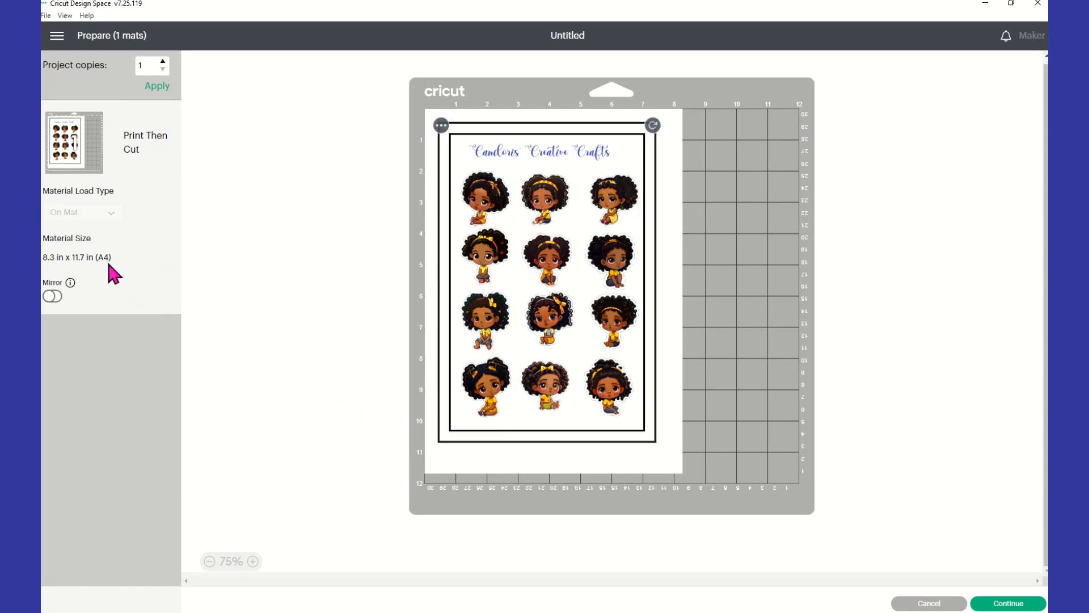
left_click(926, 601)
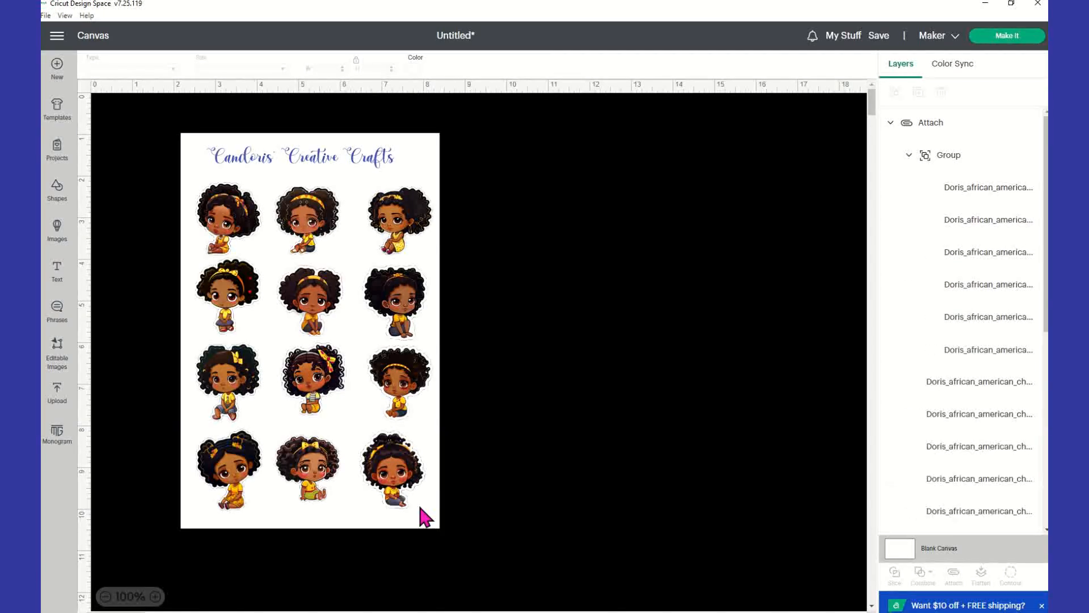
Scale the attached sheet down to about 6.006 x 9.16 in and move it to the canvas origin
left_click(431, 522)
left_click_drag(439, 527, 430, 511)
left_click_drag(420, 443, 324, 377)
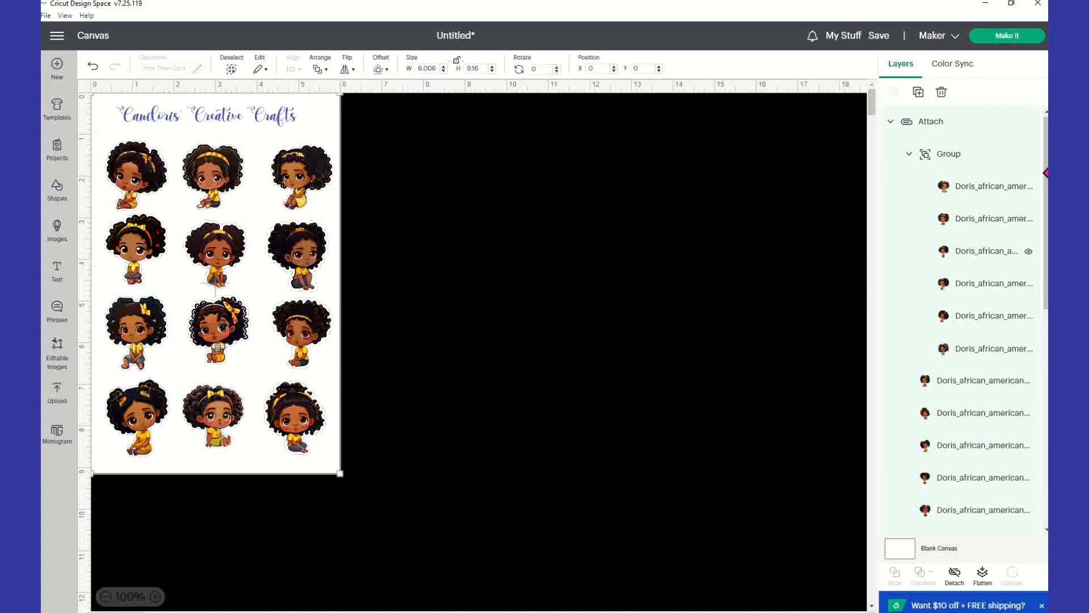
Try the 8.5 in x 11 in (Letter) material size in the mat preview and return to the canvas
left_click(1019, 37)
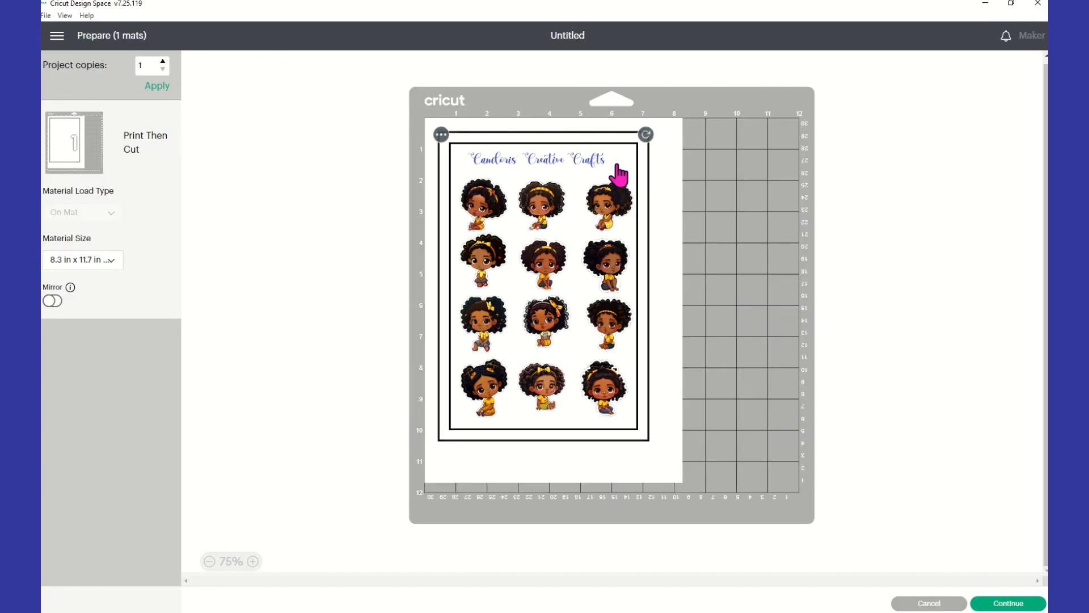
left_click(113, 262)
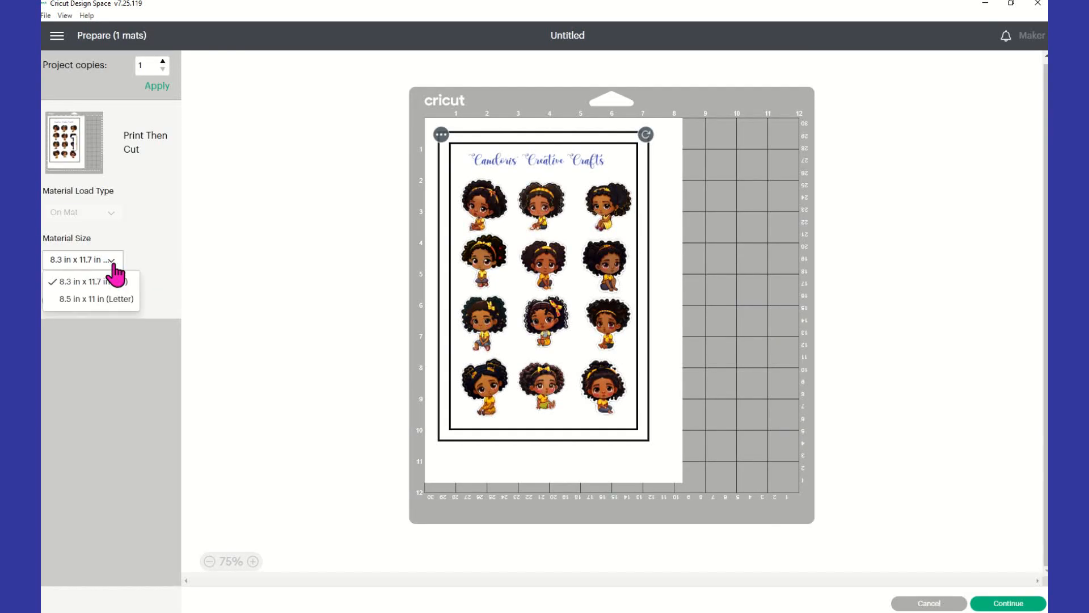
left_click(98, 298)
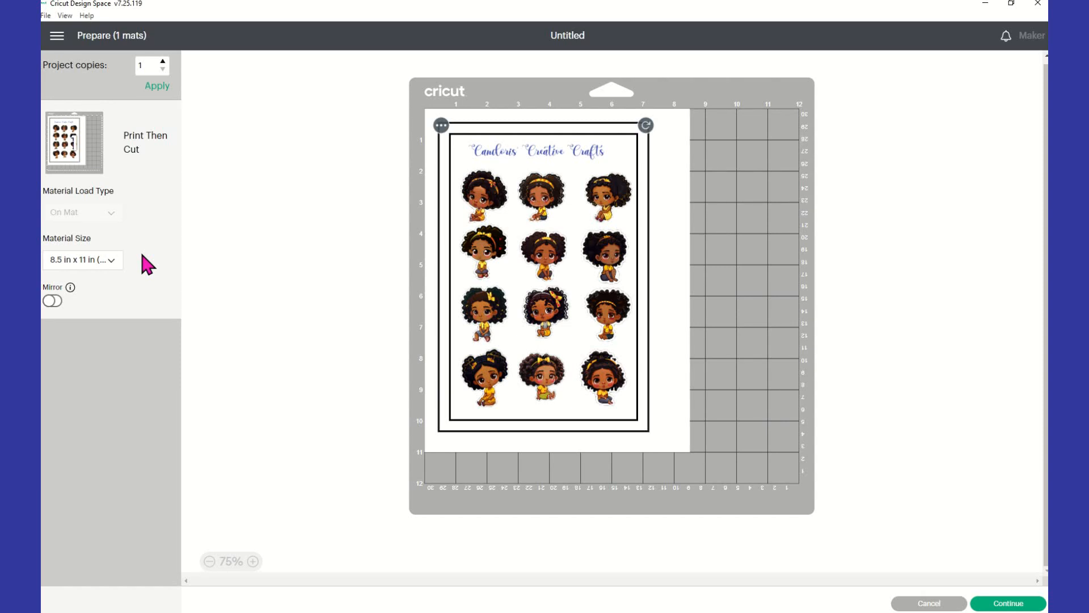
left_click(947, 603)
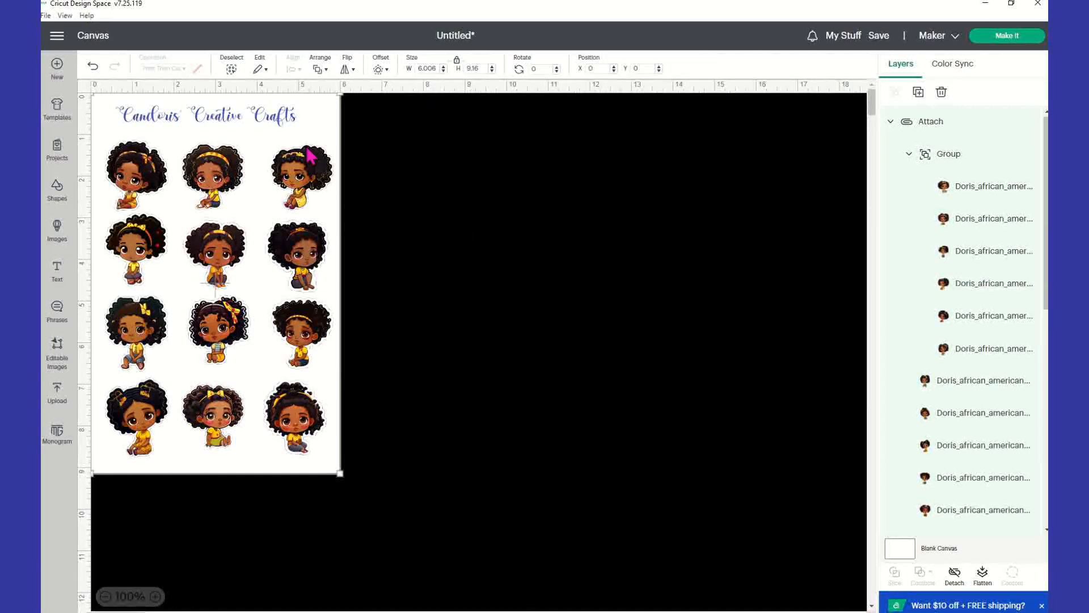
Prepare the sheet for the mat with material size 8.5 in x 11 in (Letter) and continue to the make stage
mouse_move(323, 117)
left_mouse_down()
mouse_move(657, 214)
mouse_move(309, 111)
left_mouse_up()
left_click(1008, 37)
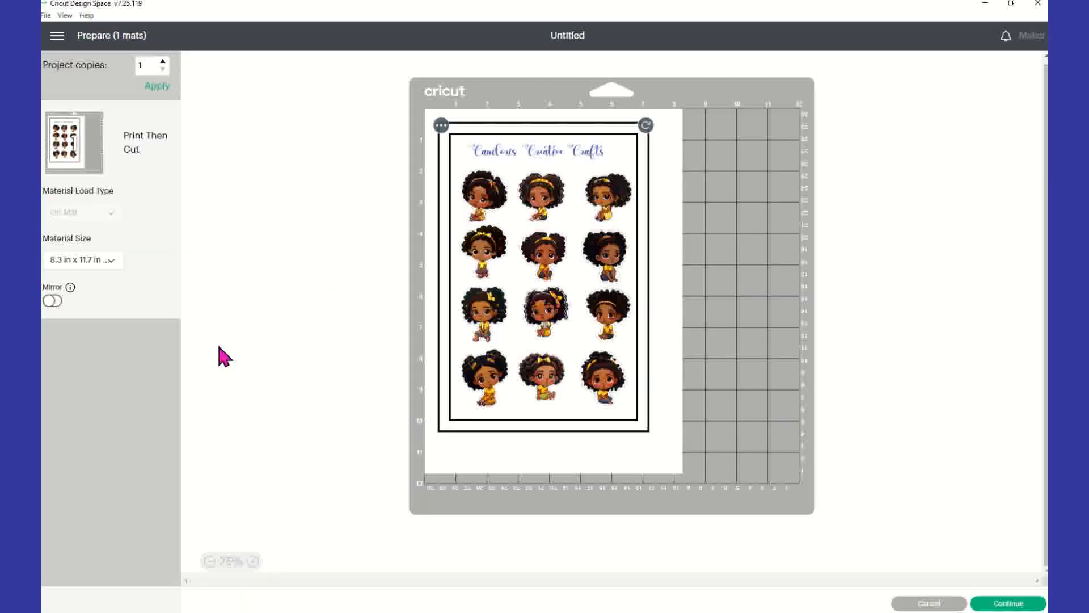
left_click(110, 261)
left_click(97, 299)
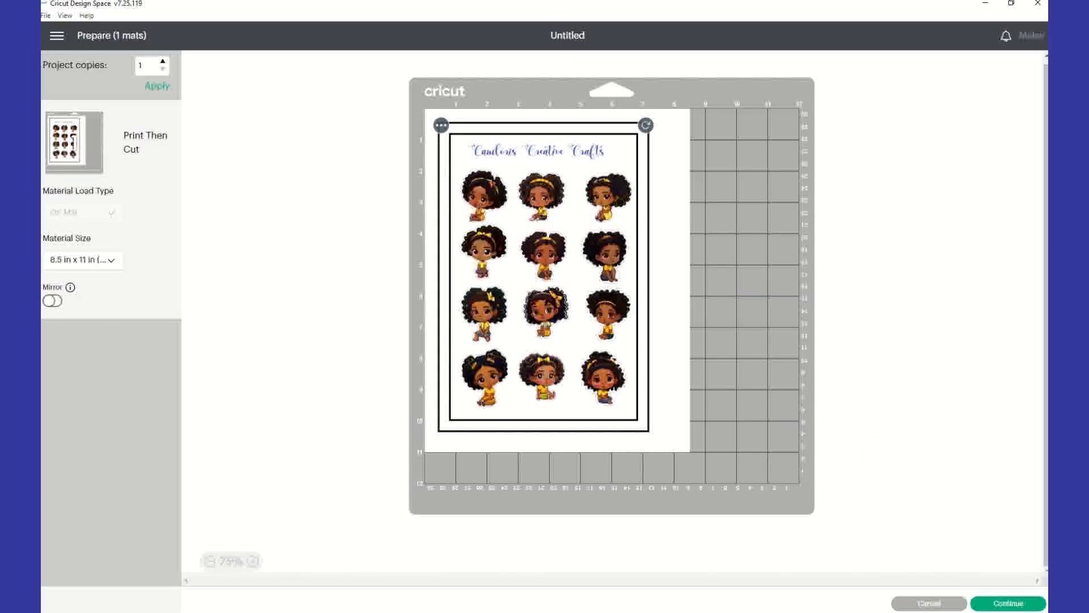
left_click(1008, 605)
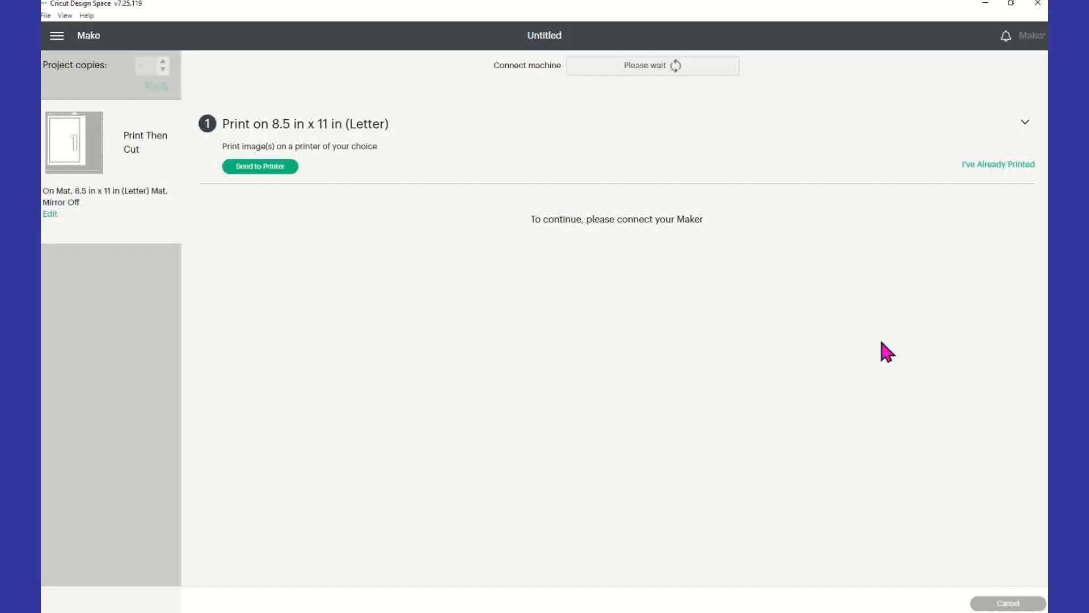
Send the sheet to the printer with Add Bleed off and Use System Dialog on
left_click(289, 169)
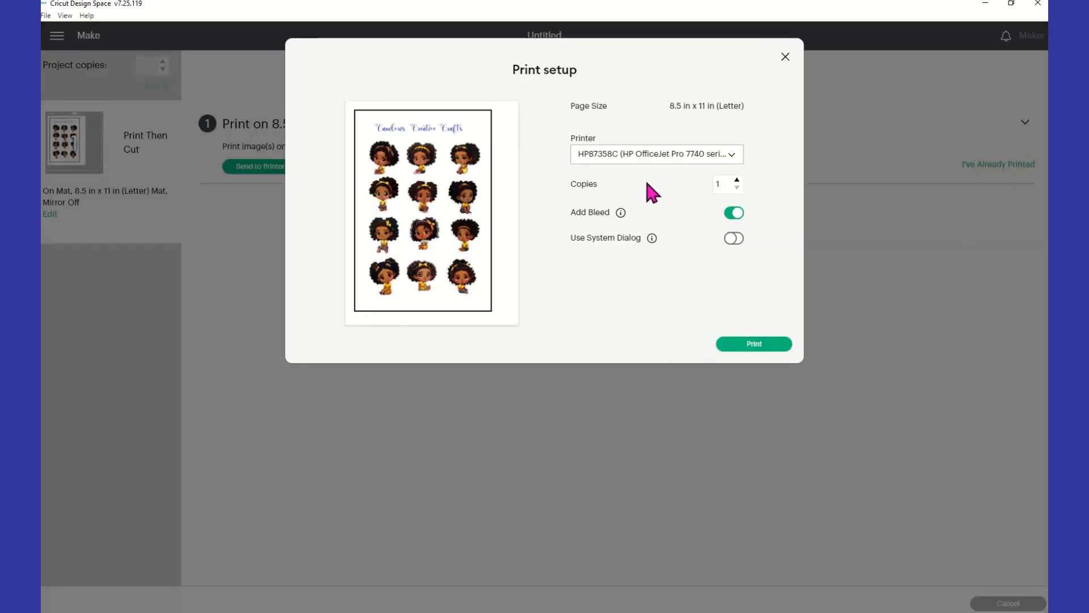
left_click(731, 212)
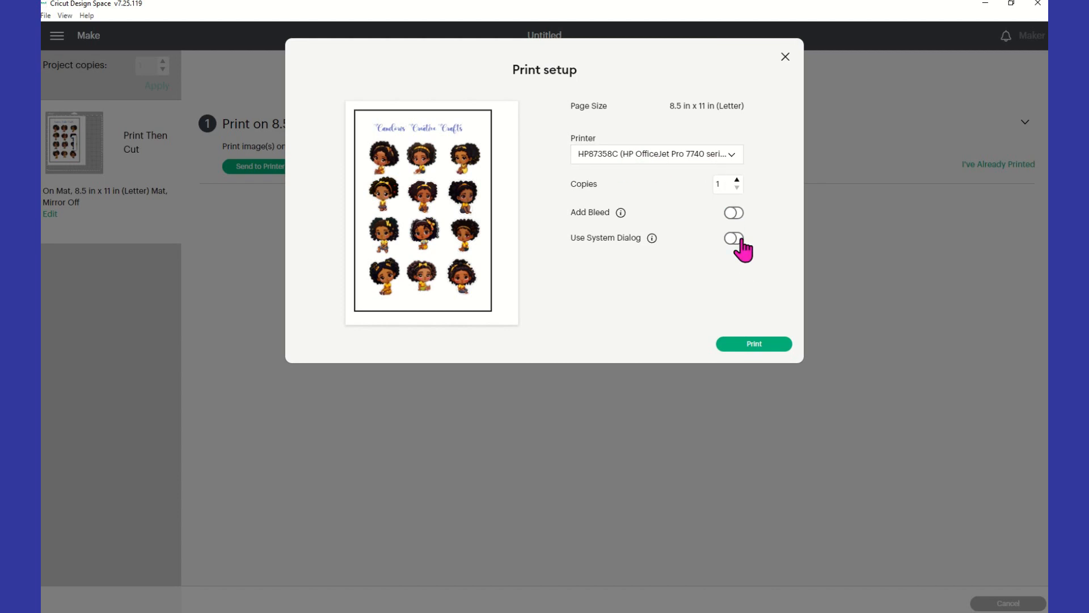
left_click(738, 239)
left_click(744, 345)
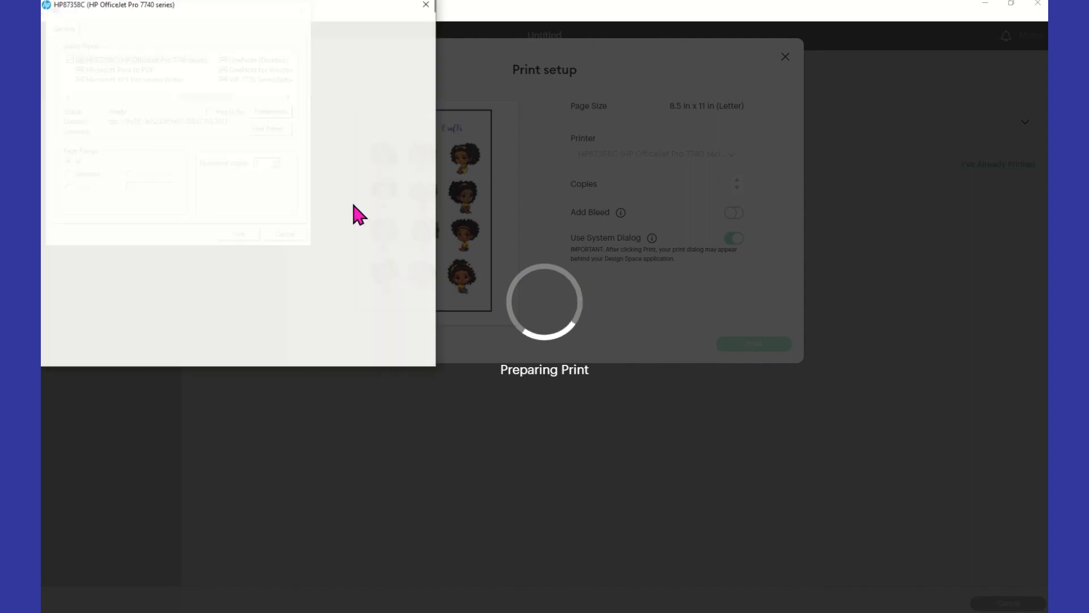
Set the print quality to Best and the paper type to Other Matte Inkjet Papers
left_click(285, 263)
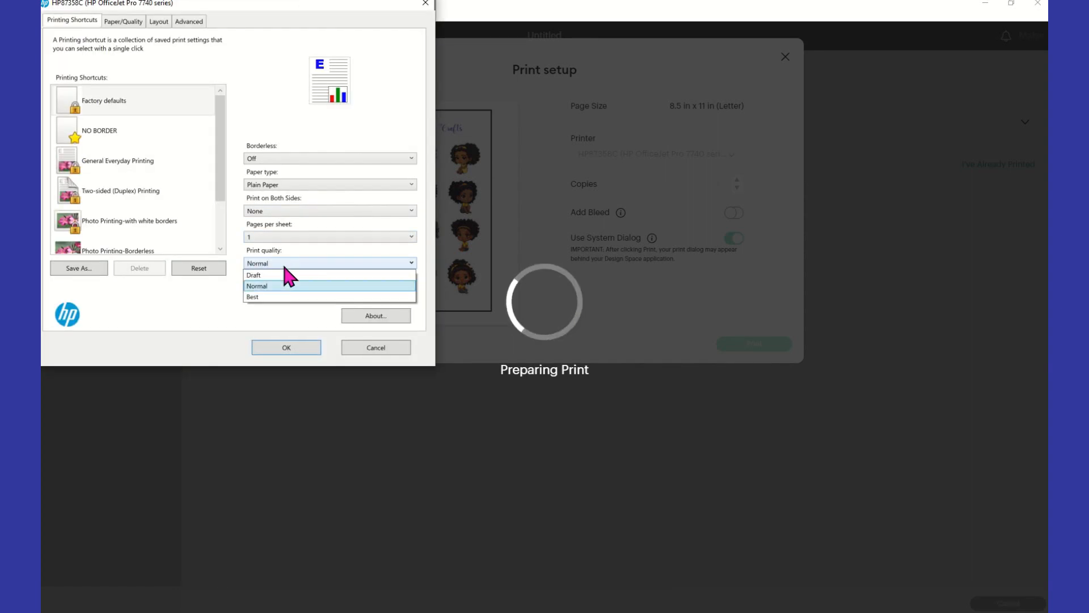
left_click(272, 297)
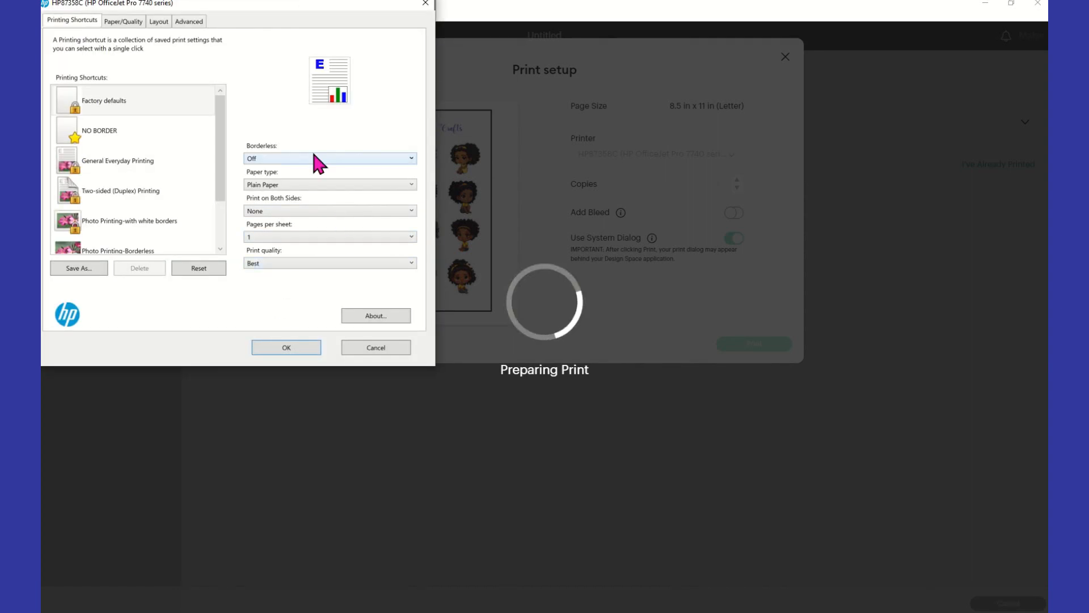
left_click(275, 184)
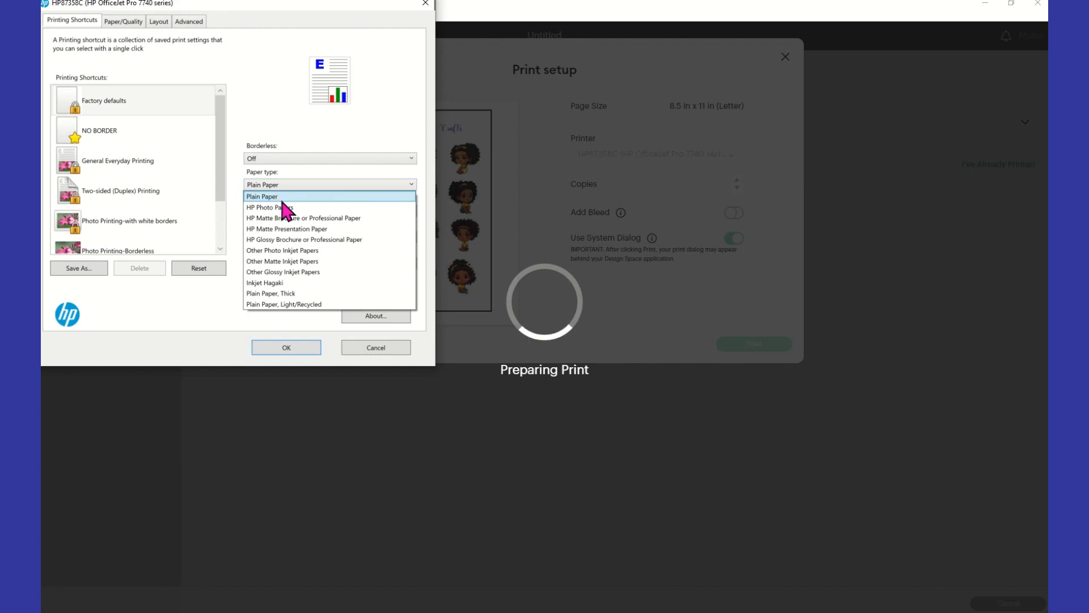
left_click(298, 262)
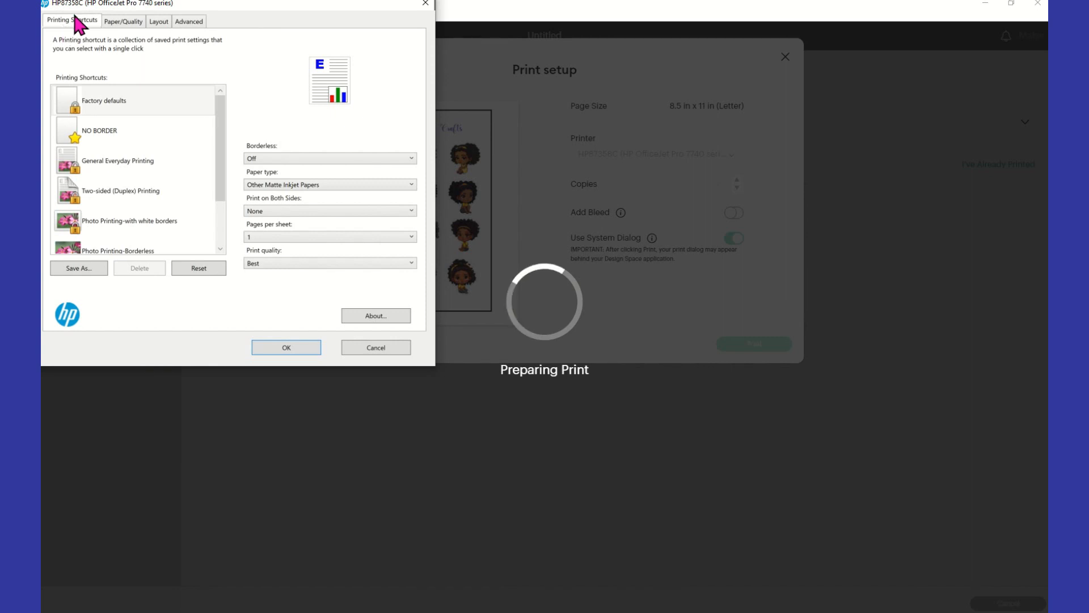
Choose the paper source in the printer's paper options and return to the printing shortcuts
left_click(121, 24)
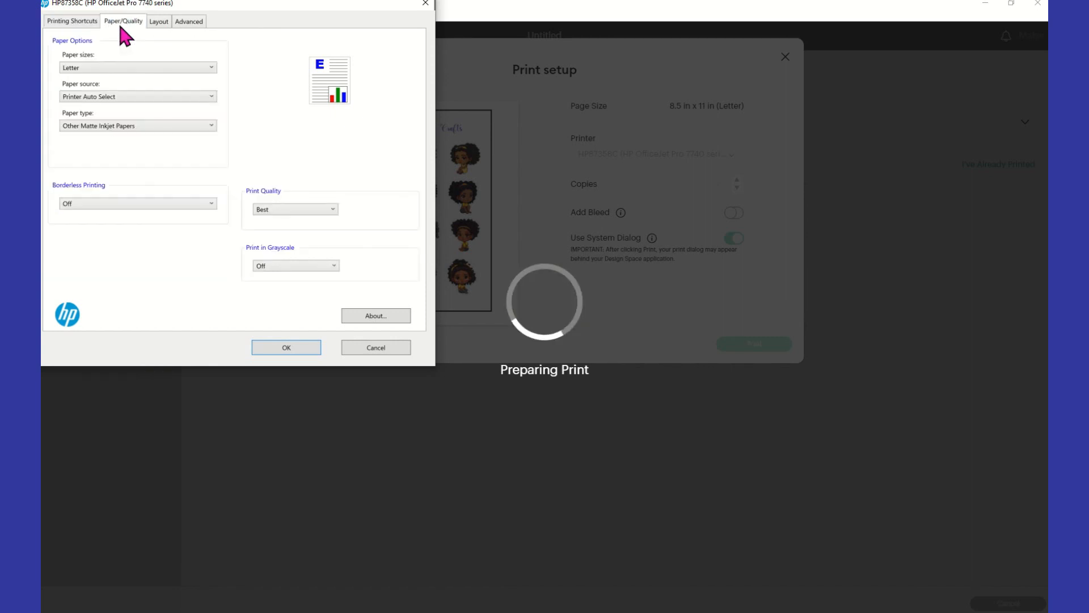
left_click(85, 96)
left_click(85, 119)
left_click(77, 20)
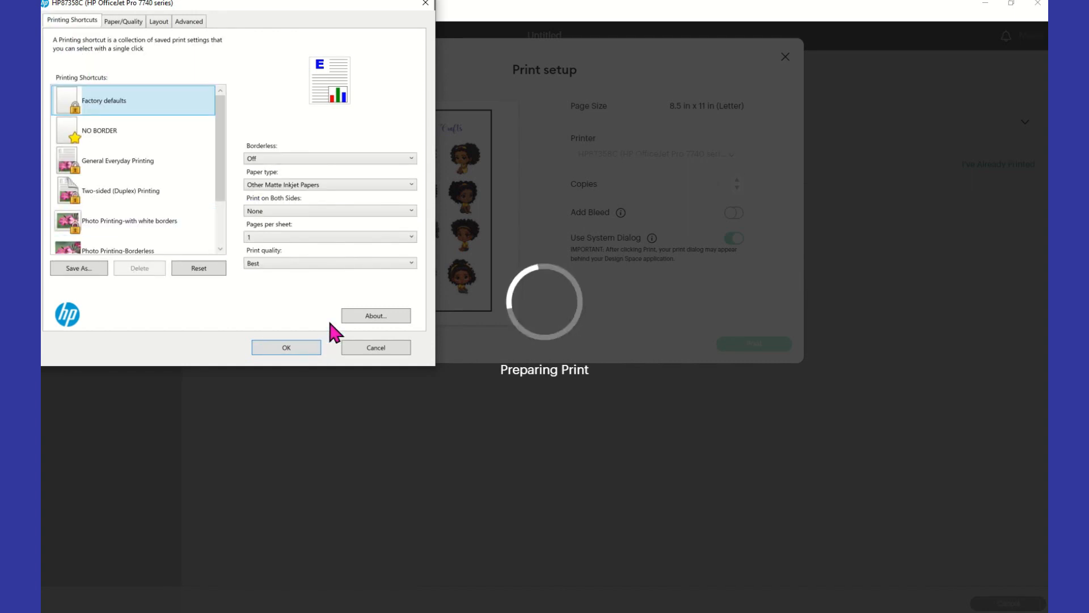